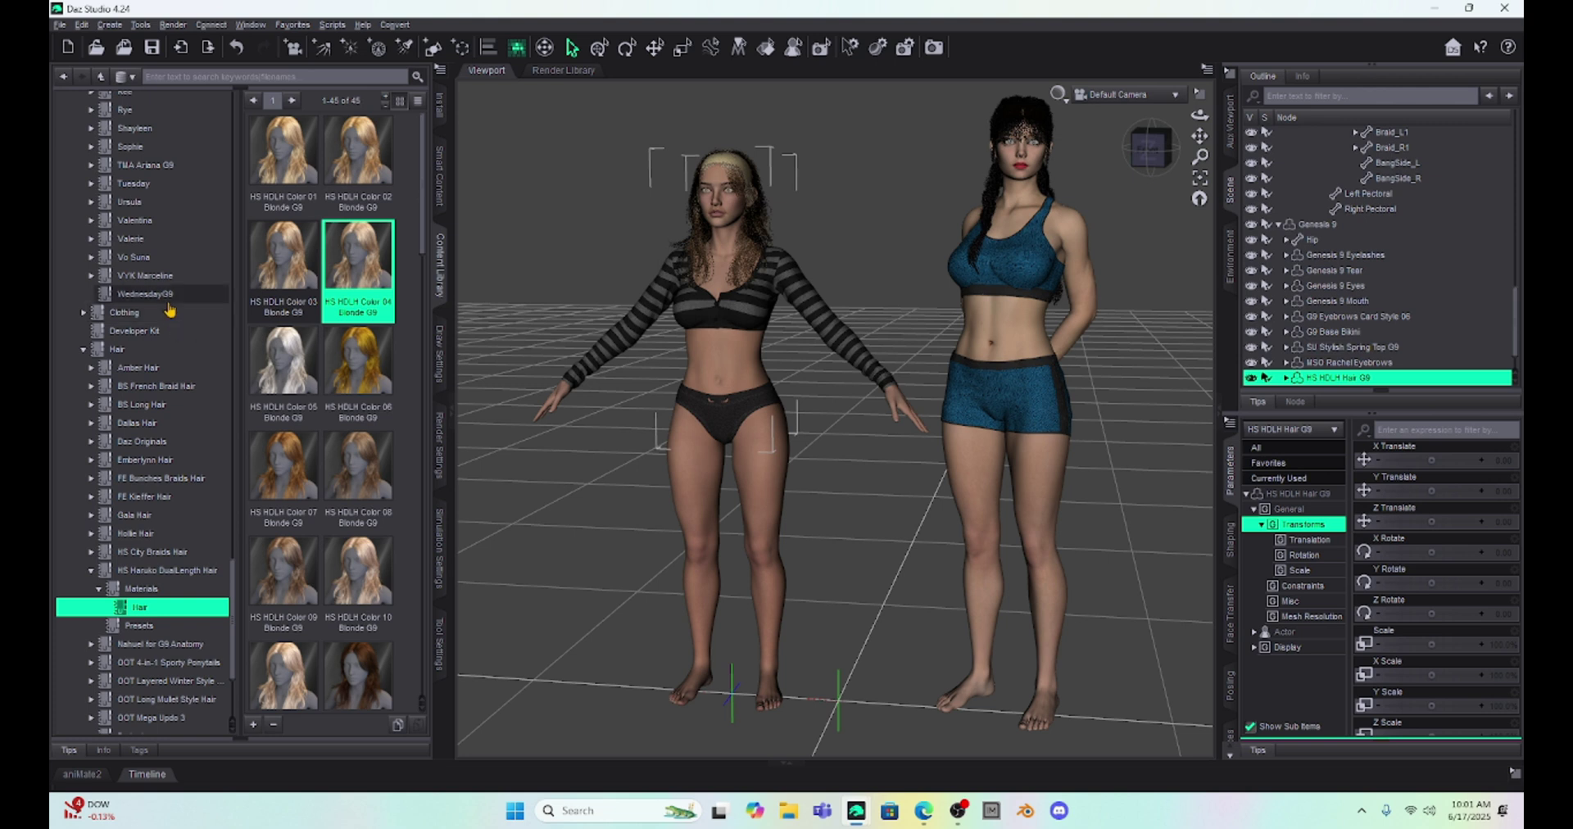
Browse the base materials, poses and basic wear included in the Genesis 8 Starter Essentials product.
{"action": "scroll", "coordinate": [170, 310], "scroll_direction": "up", "scroll_amount": 15}
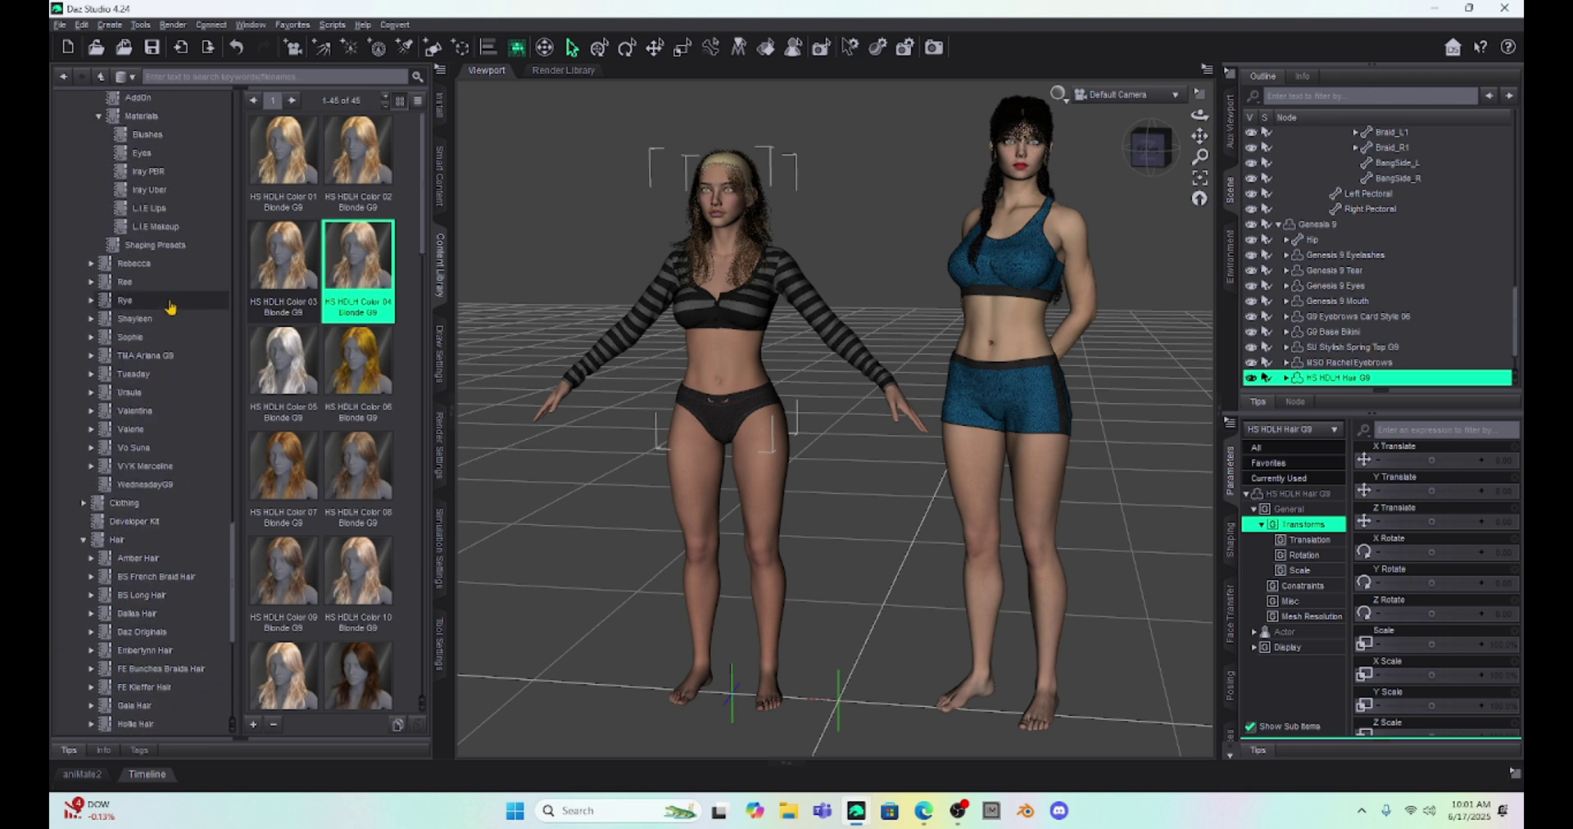
{"action": "scroll", "coordinate": [186, 303], "scroll_direction": "up", "scroll_amount": 15}
{"action": "scroll", "coordinate": [192, 302], "scroll_direction": "up", "scroll_amount": 9}
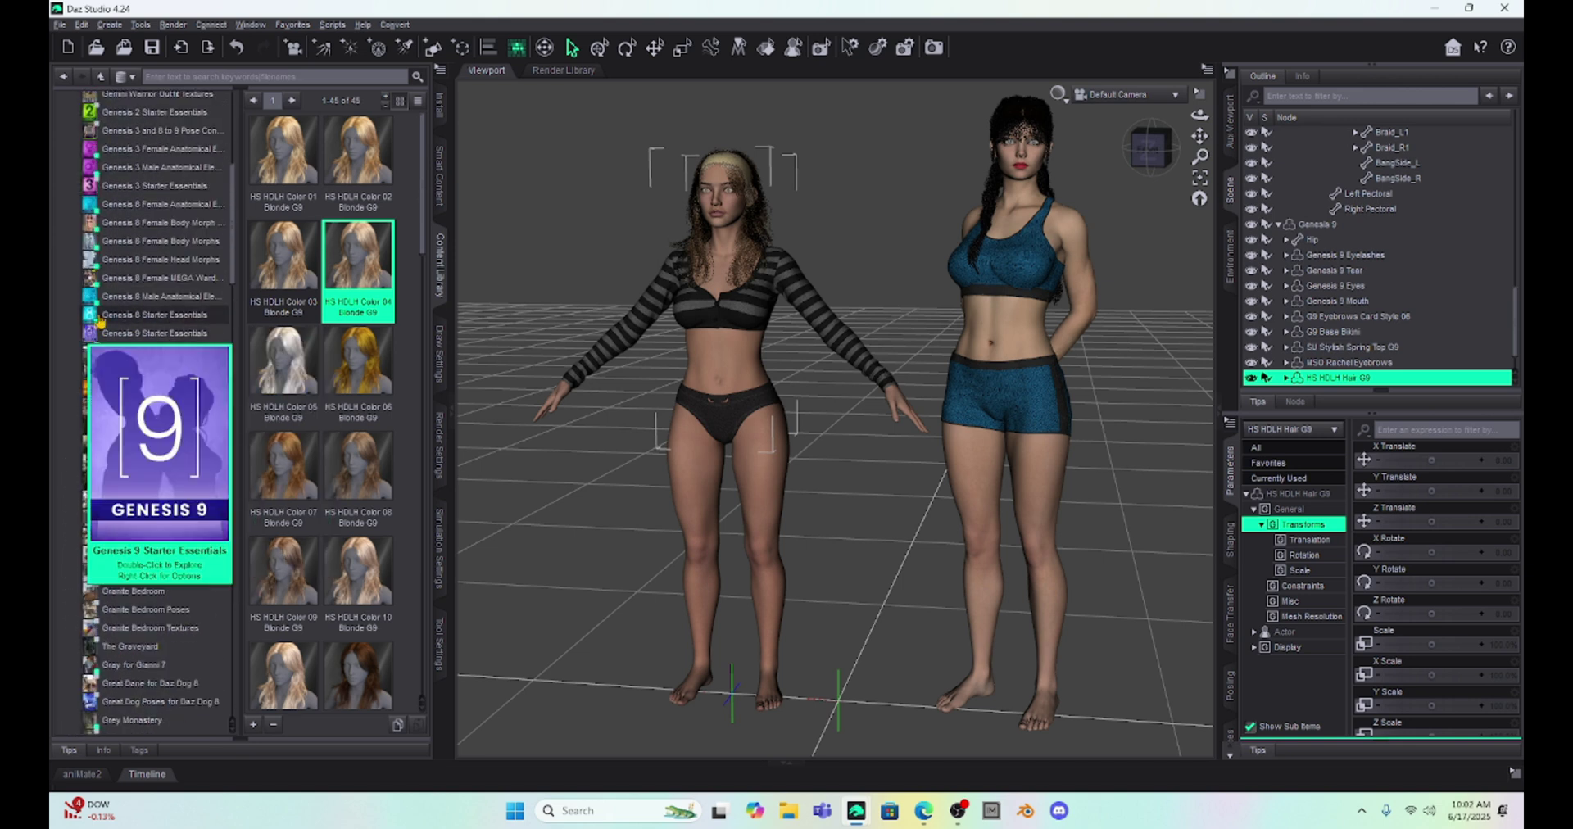
{"action": "left_click", "coordinate": [123, 319]}
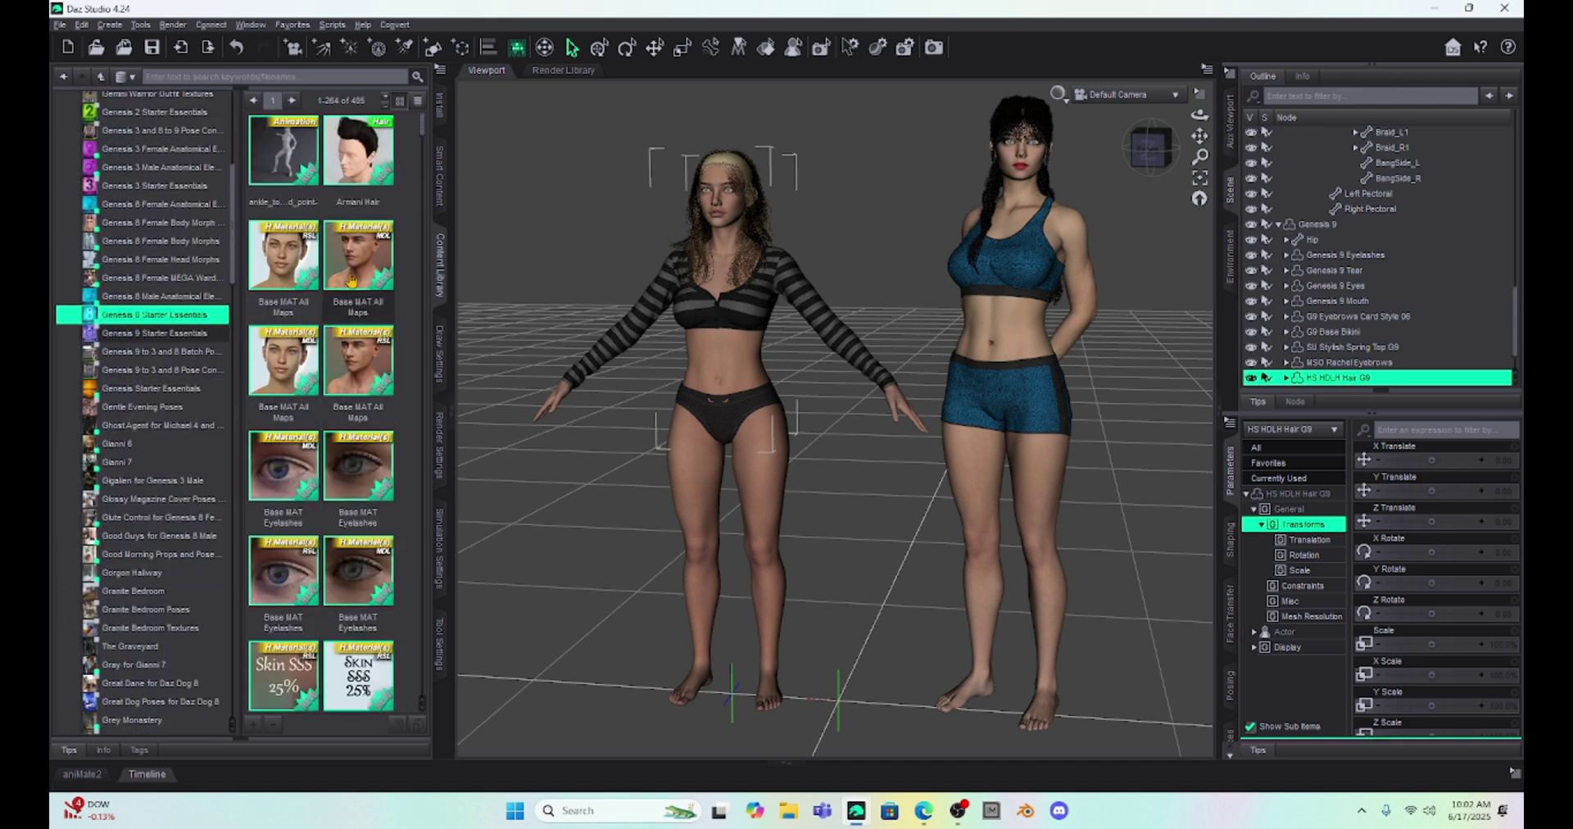
{"action": "mouse_move", "coordinate": [373, 232]}
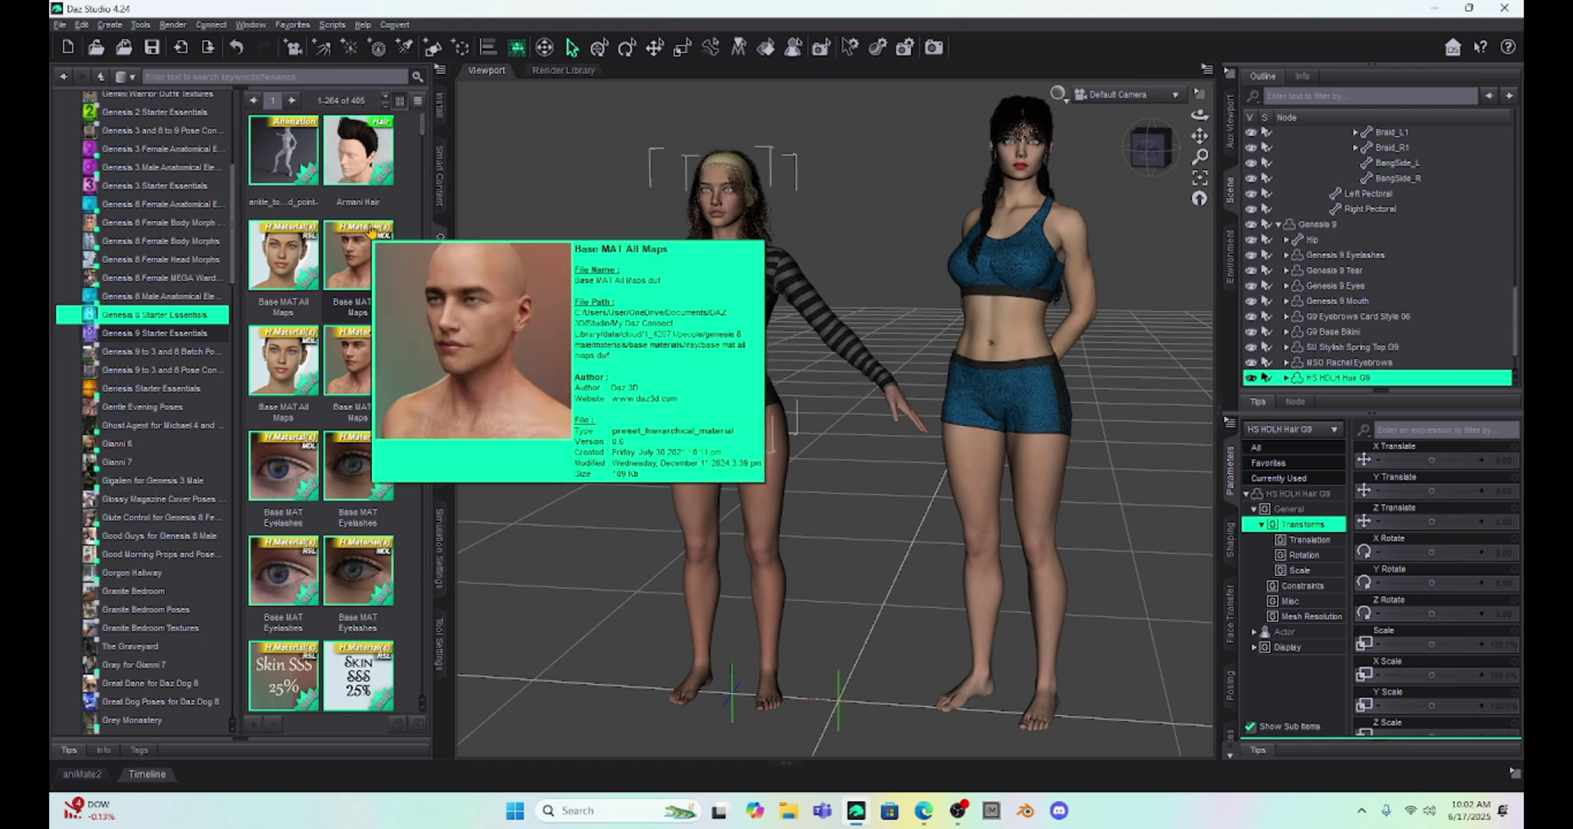
{"action": "scroll", "coordinate": [373, 233], "scroll_direction": "down", "scroll_amount": 10}
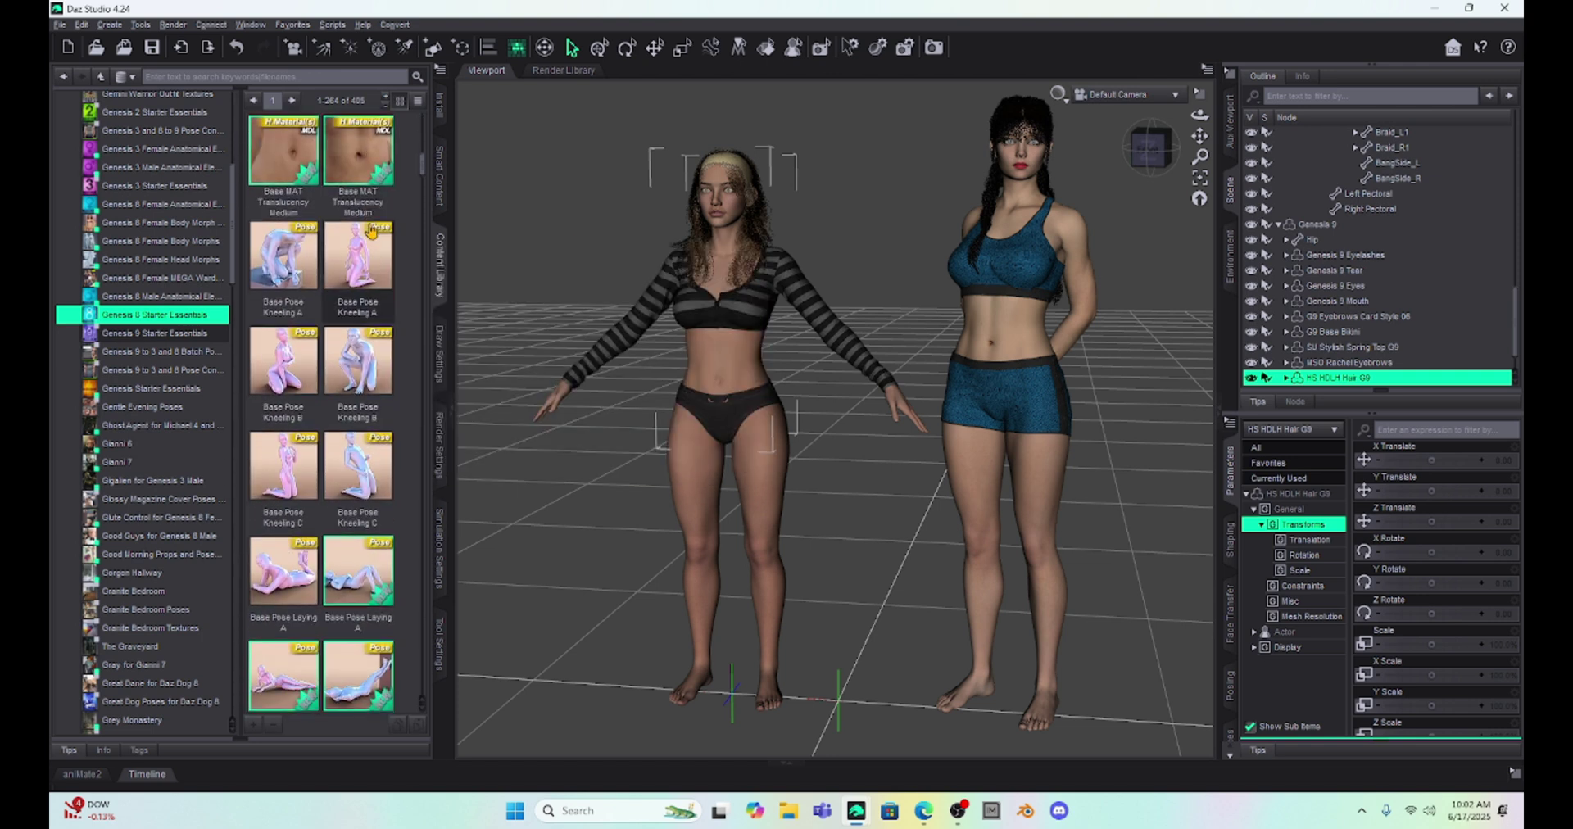
{"action": "scroll", "coordinate": [359, 412], "scroll_direction": "down", "scroll_amount": 5}
{"action": "scroll", "coordinate": [360, 412], "scroll_direction": "down", "scroll_amount": 10}
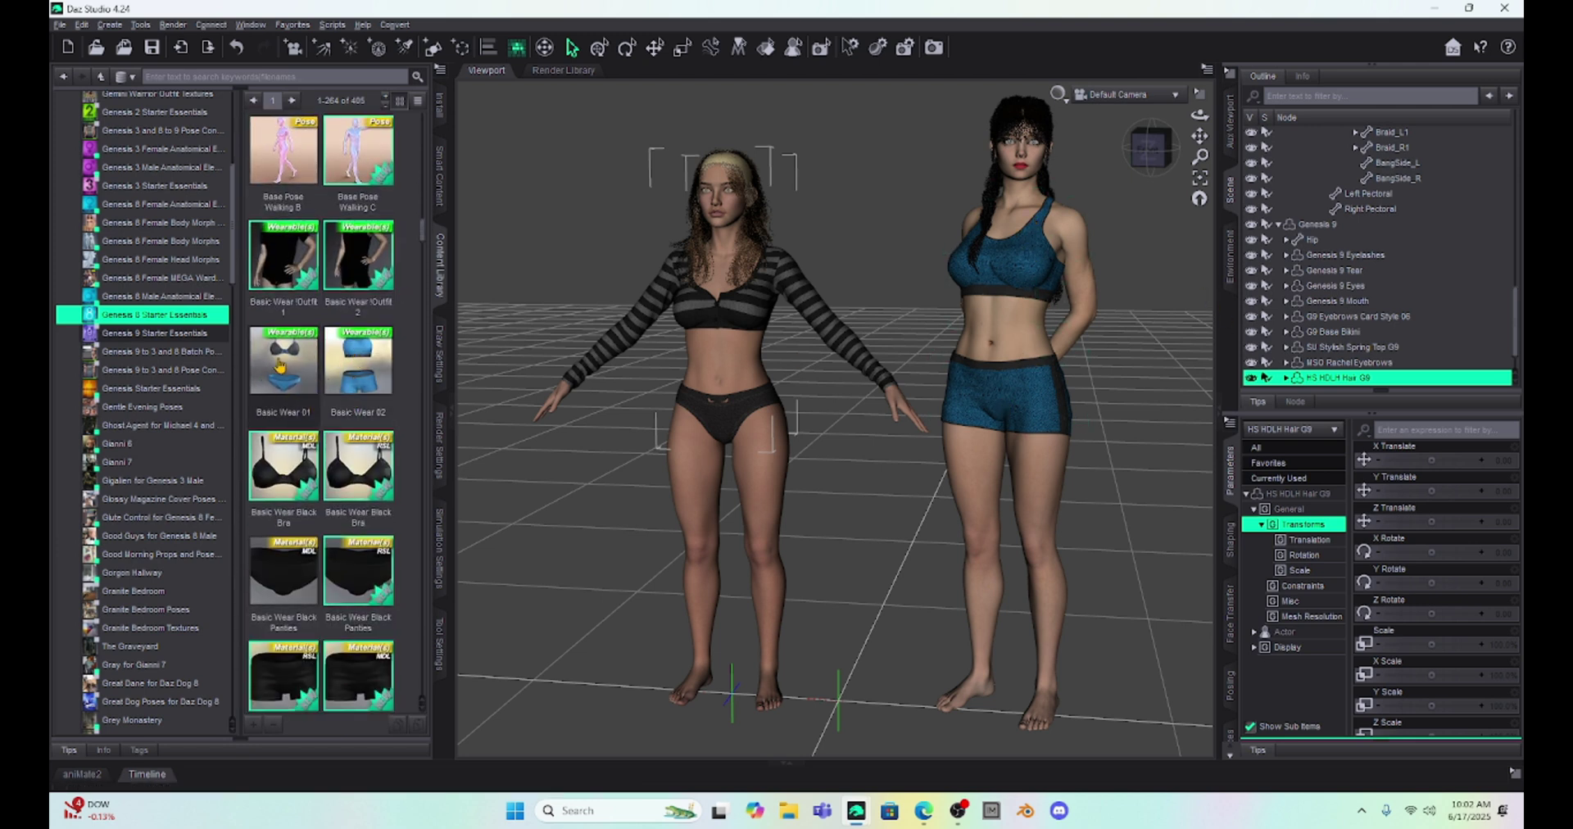
{"action": "scroll", "coordinate": [316, 405], "scroll_direction": "down", "scroll_amount": 4}
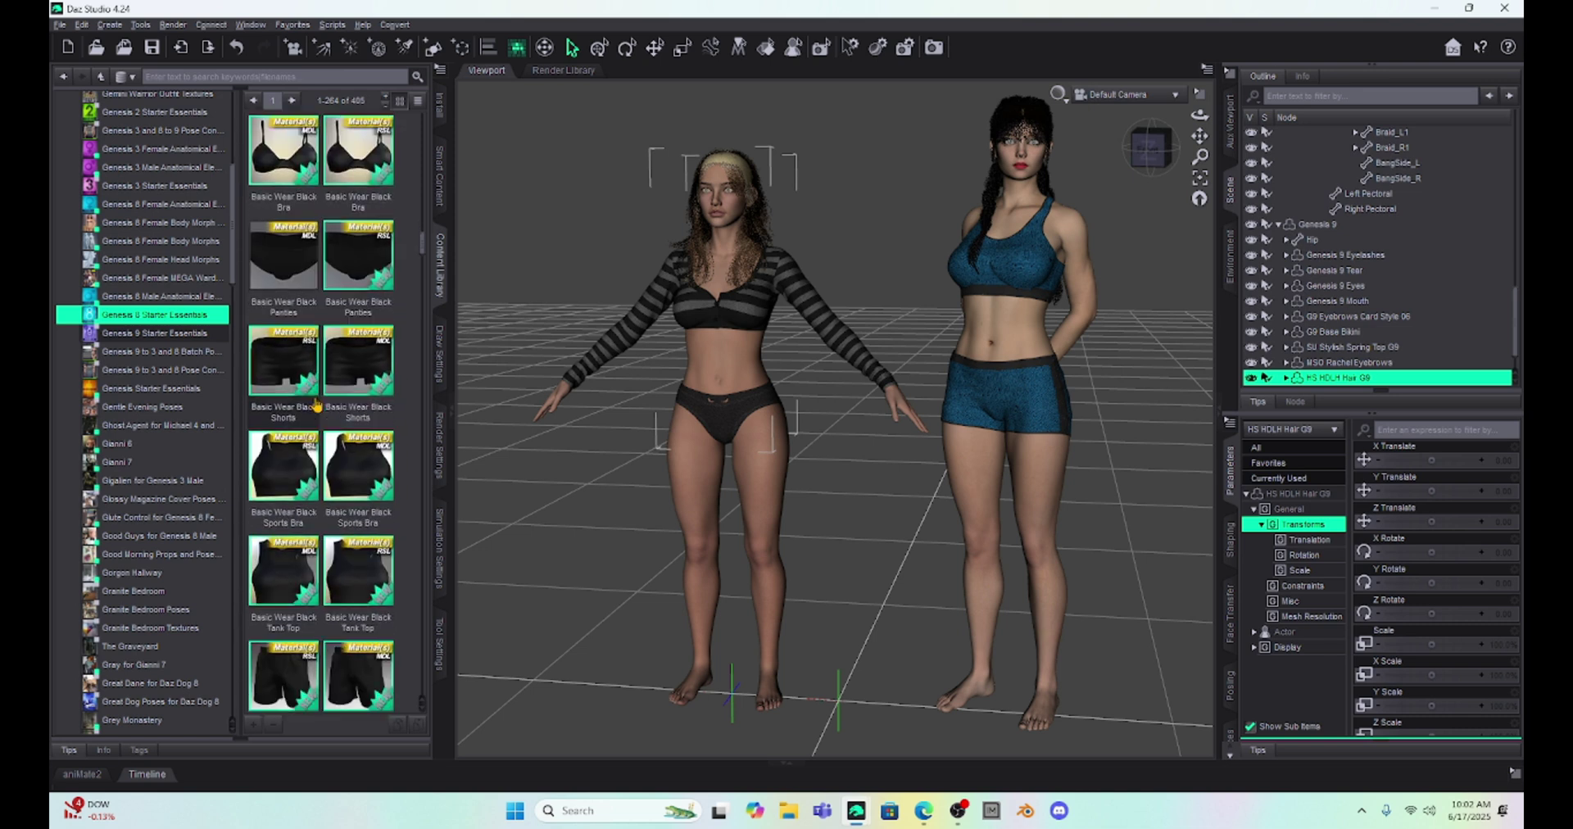
{"action": "scroll", "coordinate": [316, 405], "scroll_direction": "down", "scroll_amount": 10}
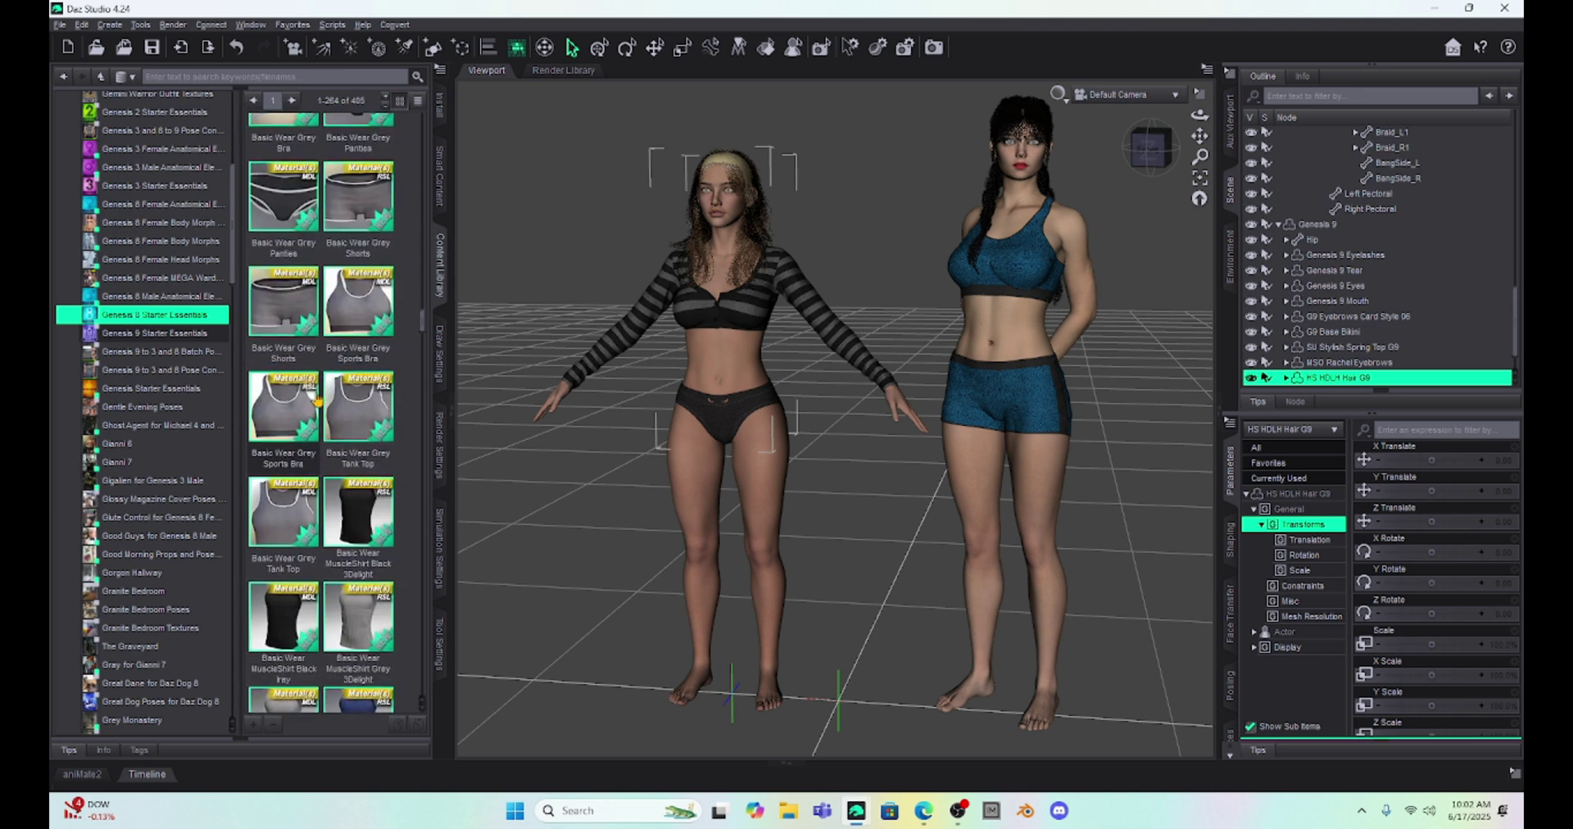
{"action": "scroll", "coordinate": [316, 402], "scroll_direction": "down", "scroll_amount": 5}
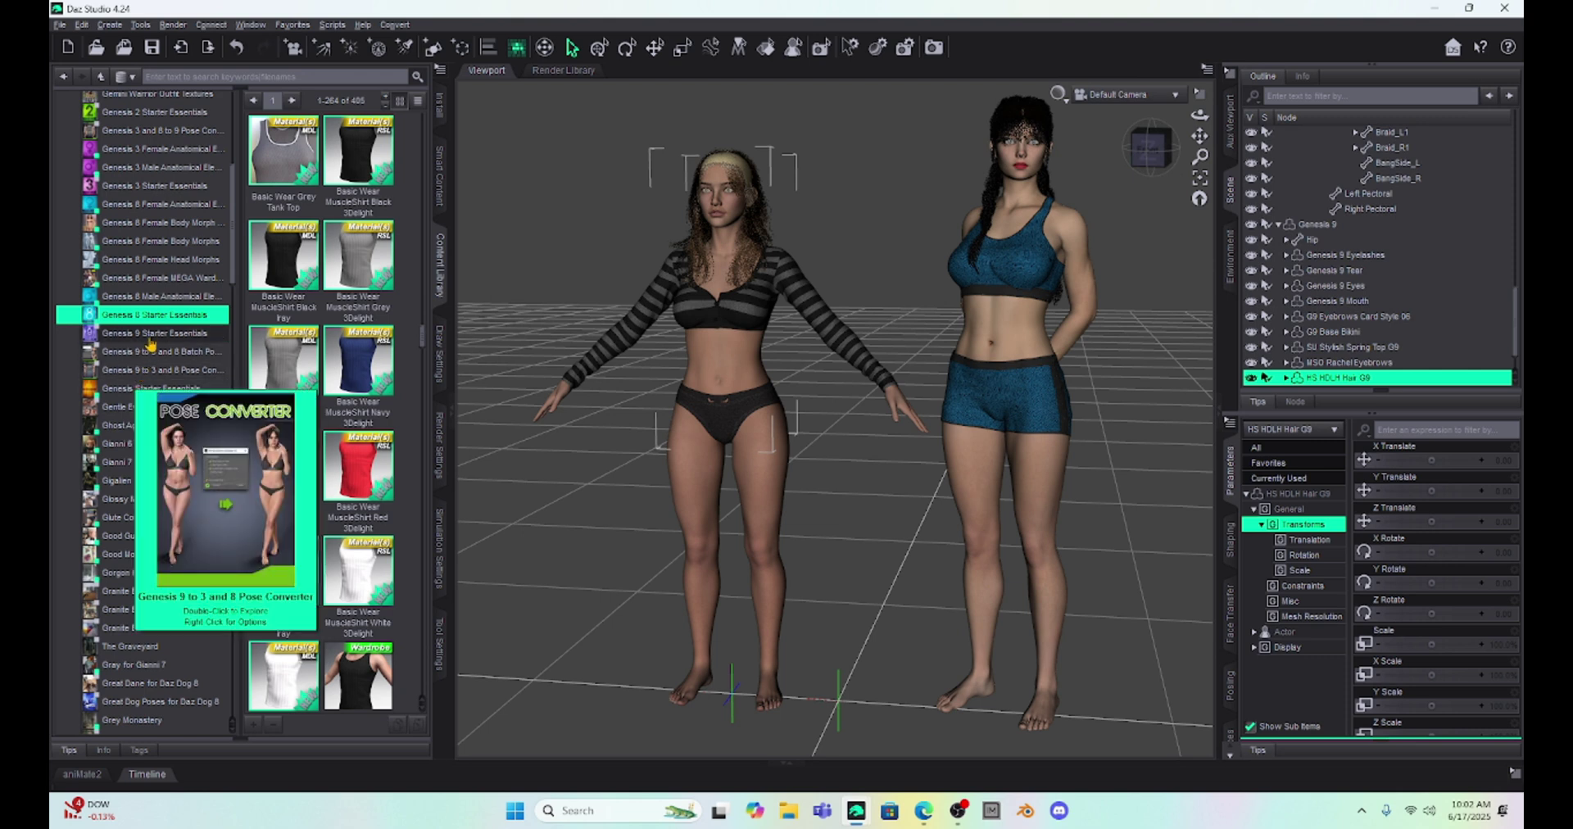
Examine the Genesis 9 Starter Essentials content, including the foundation makeup, anime hair and skin, and base bikini and bra materials.
{"action": "left_click", "coordinate": [152, 335]}
{"action": "scroll", "coordinate": [423, 251], "scroll_direction": "down", "scroll_amount": 5}
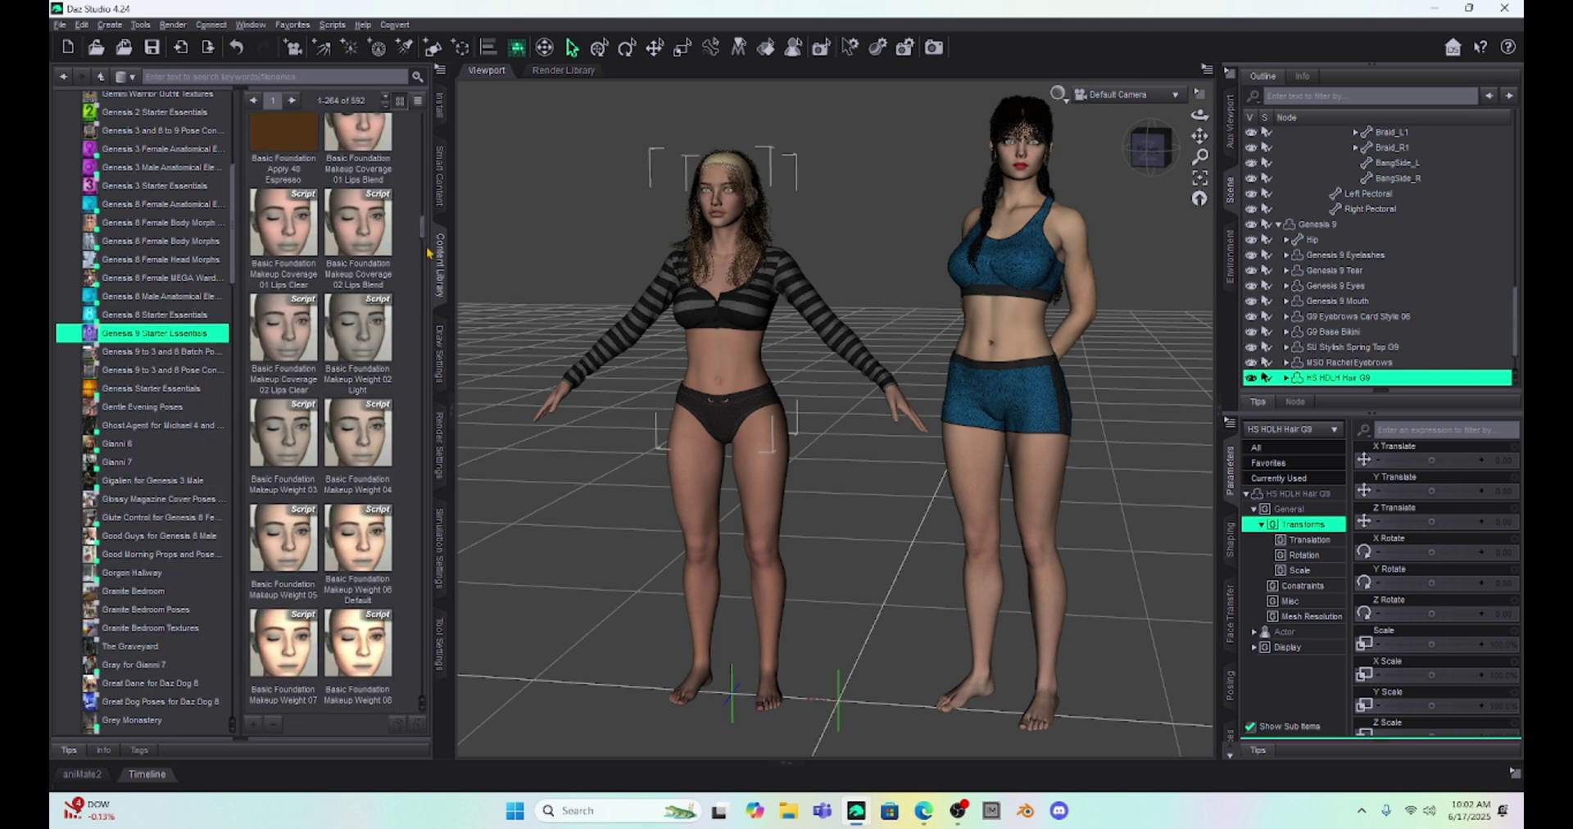
{"action": "left_click_drag", "start_coordinate": [424, 252], "coordinate": [422, 129]}
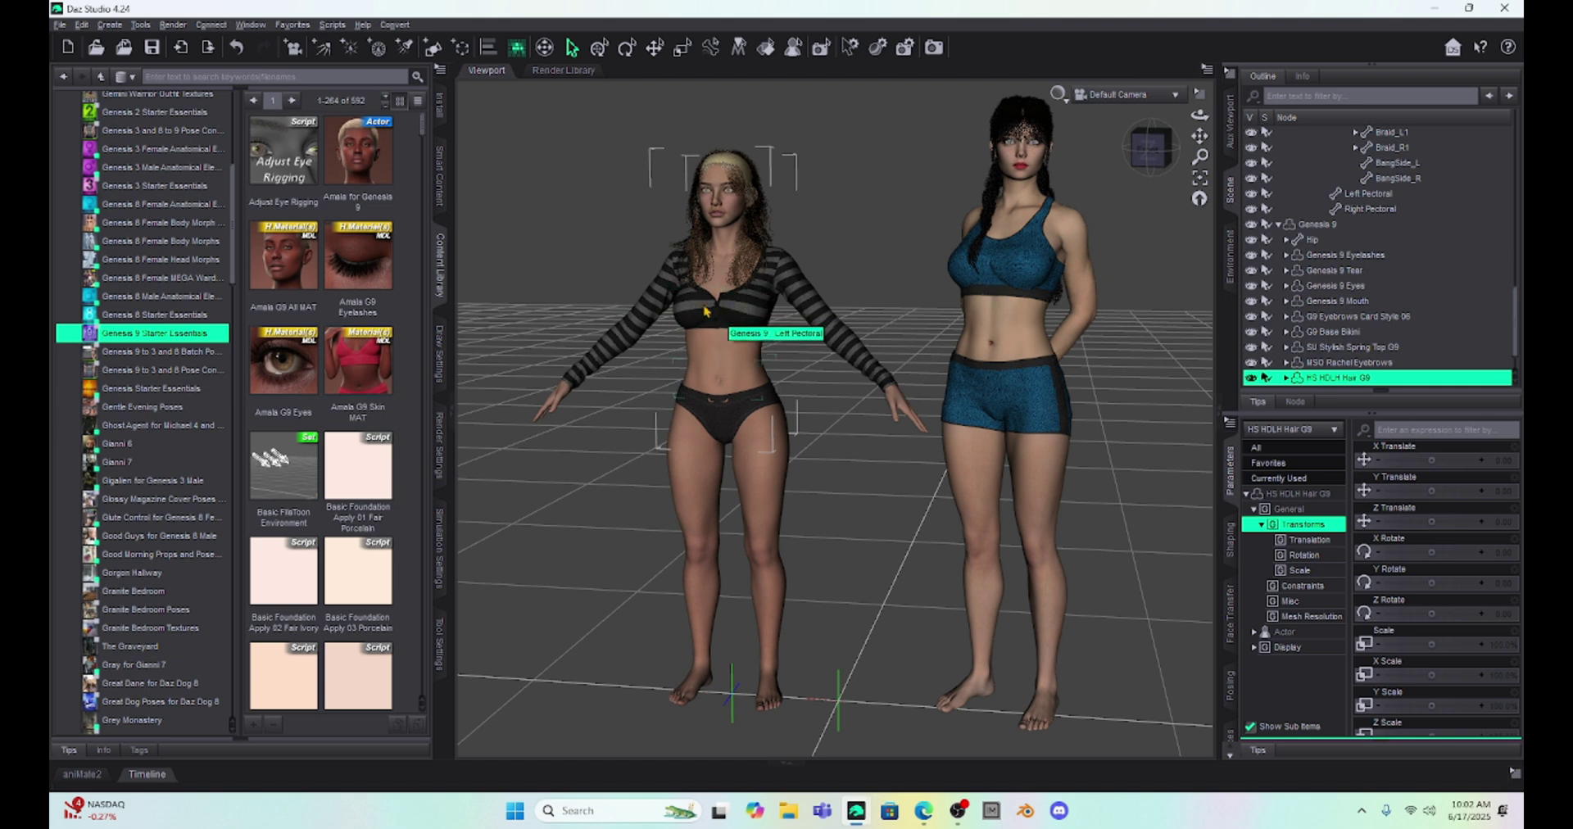
{"action": "scroll", "coordinate": [337, 307], "scroll_direction": "down", "scroll_amount": 8}
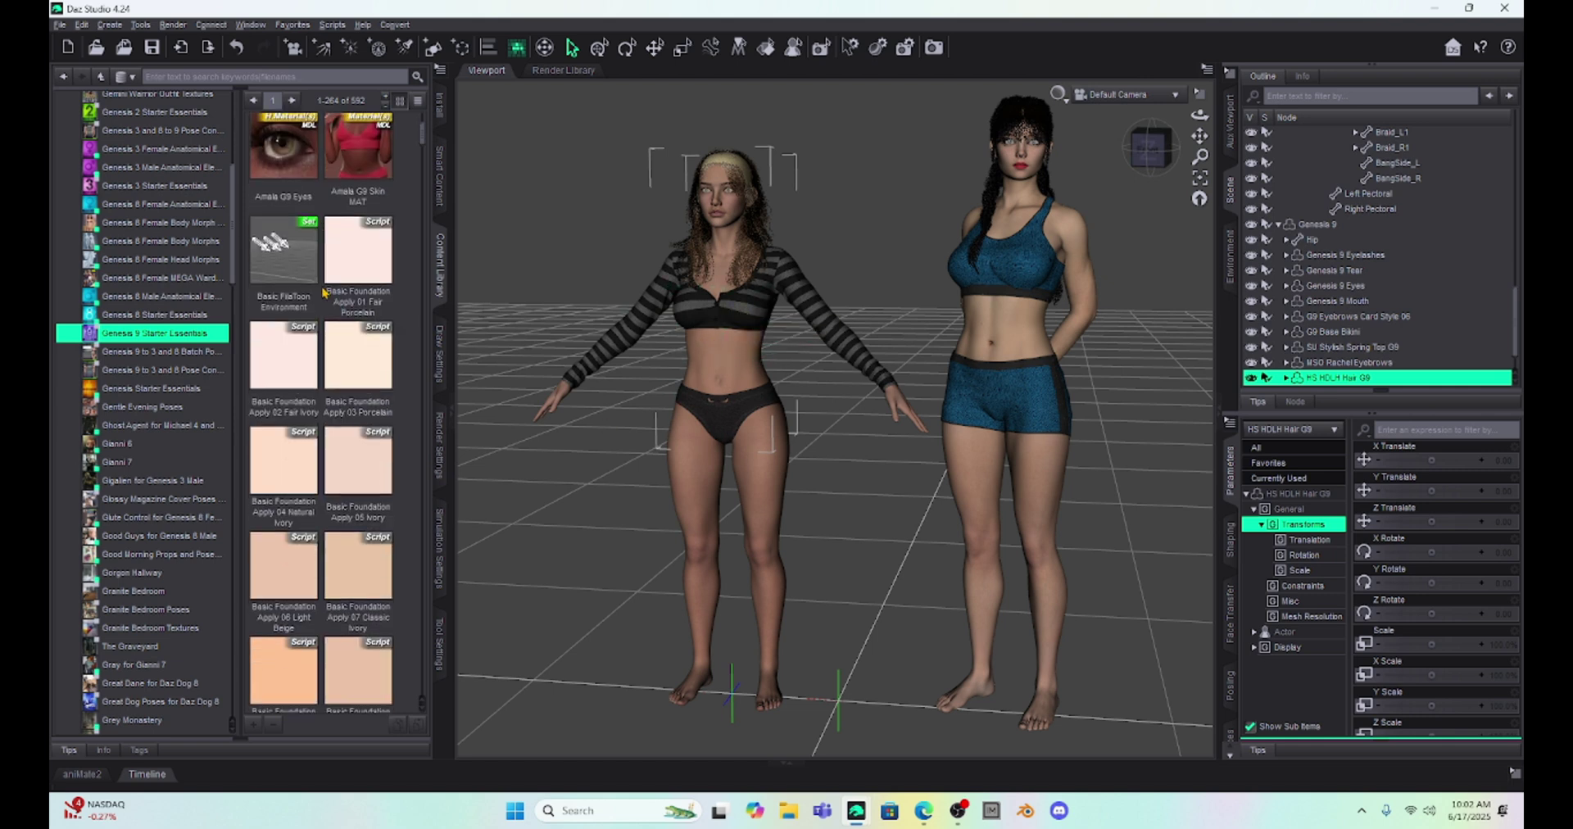
{"action": "scroll", "coordinate": [338, 306], "scroll_direction": "down", "scroll_amount": 10}
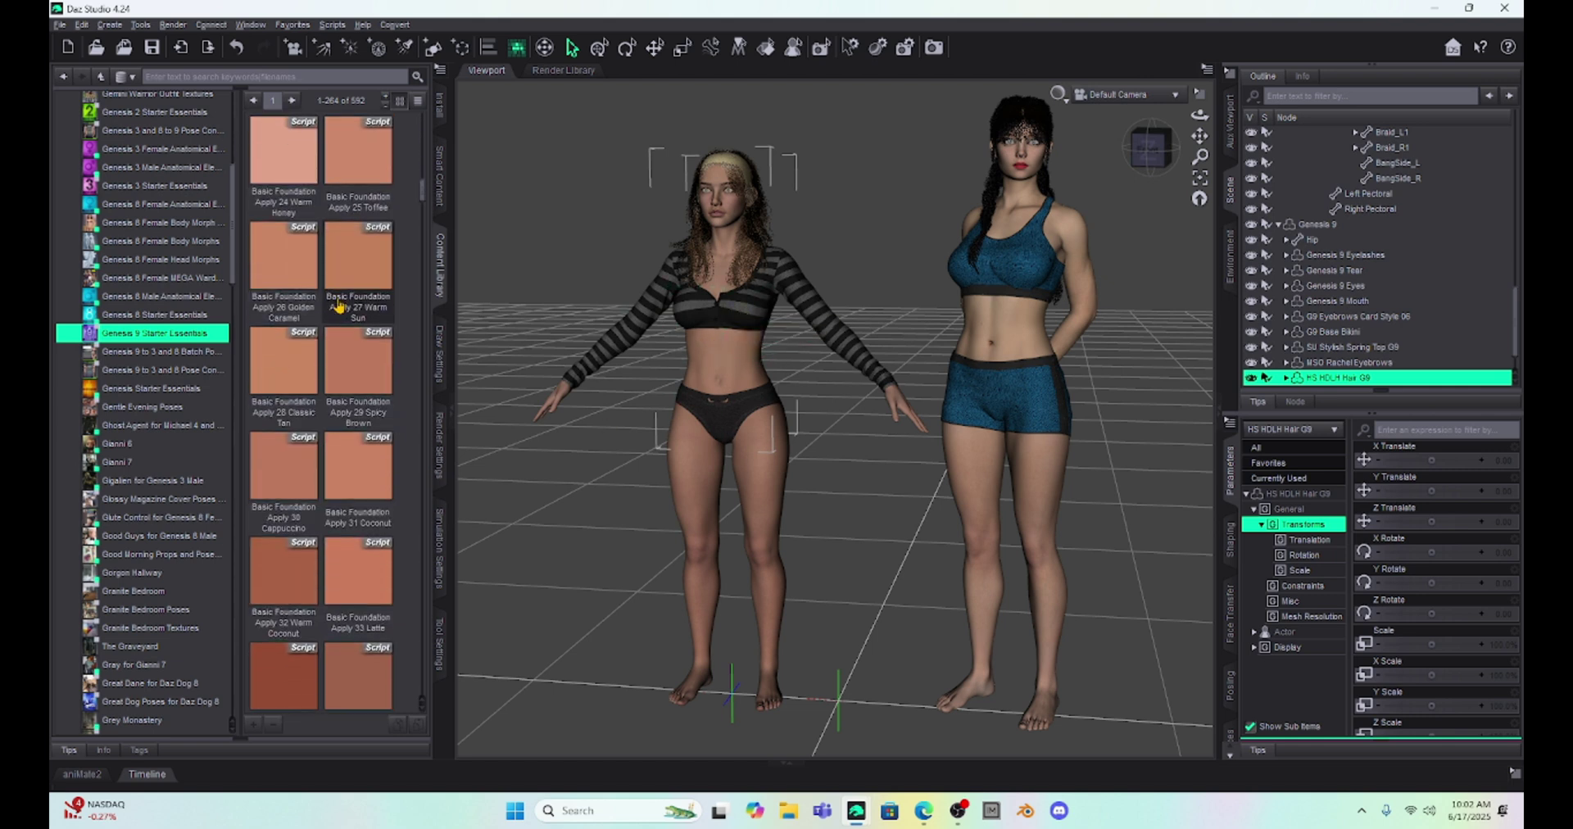
{"action": "scroll", "coordinate": [337, 306], "scroll_direction": "down", "scroll_amount": 10}
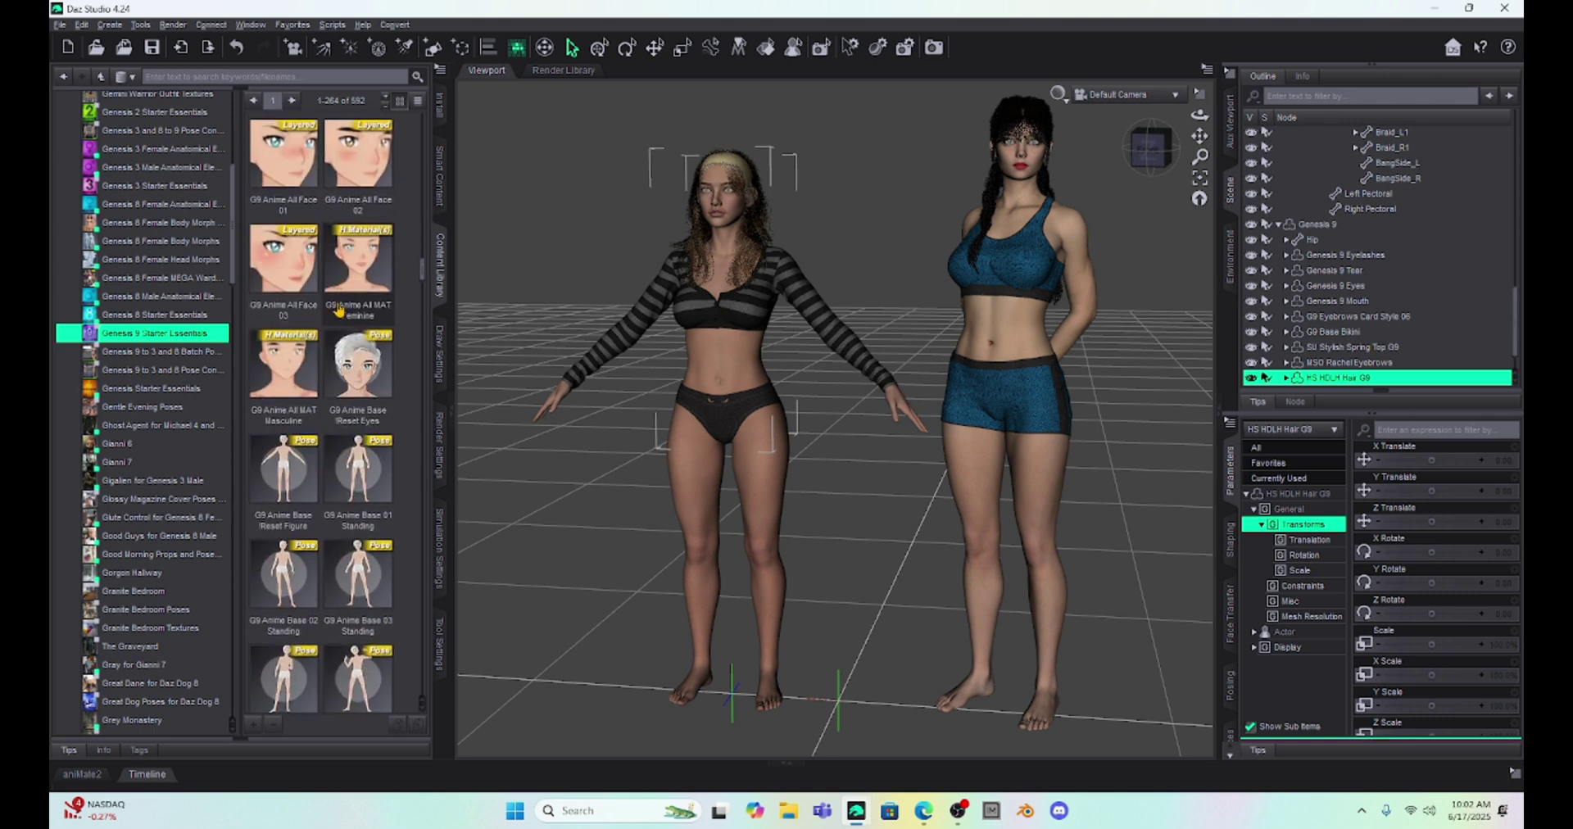
{"action": "scroll", "coordinate": [338, 310], "scroll_direction": "down", "scroll_amount": 5}
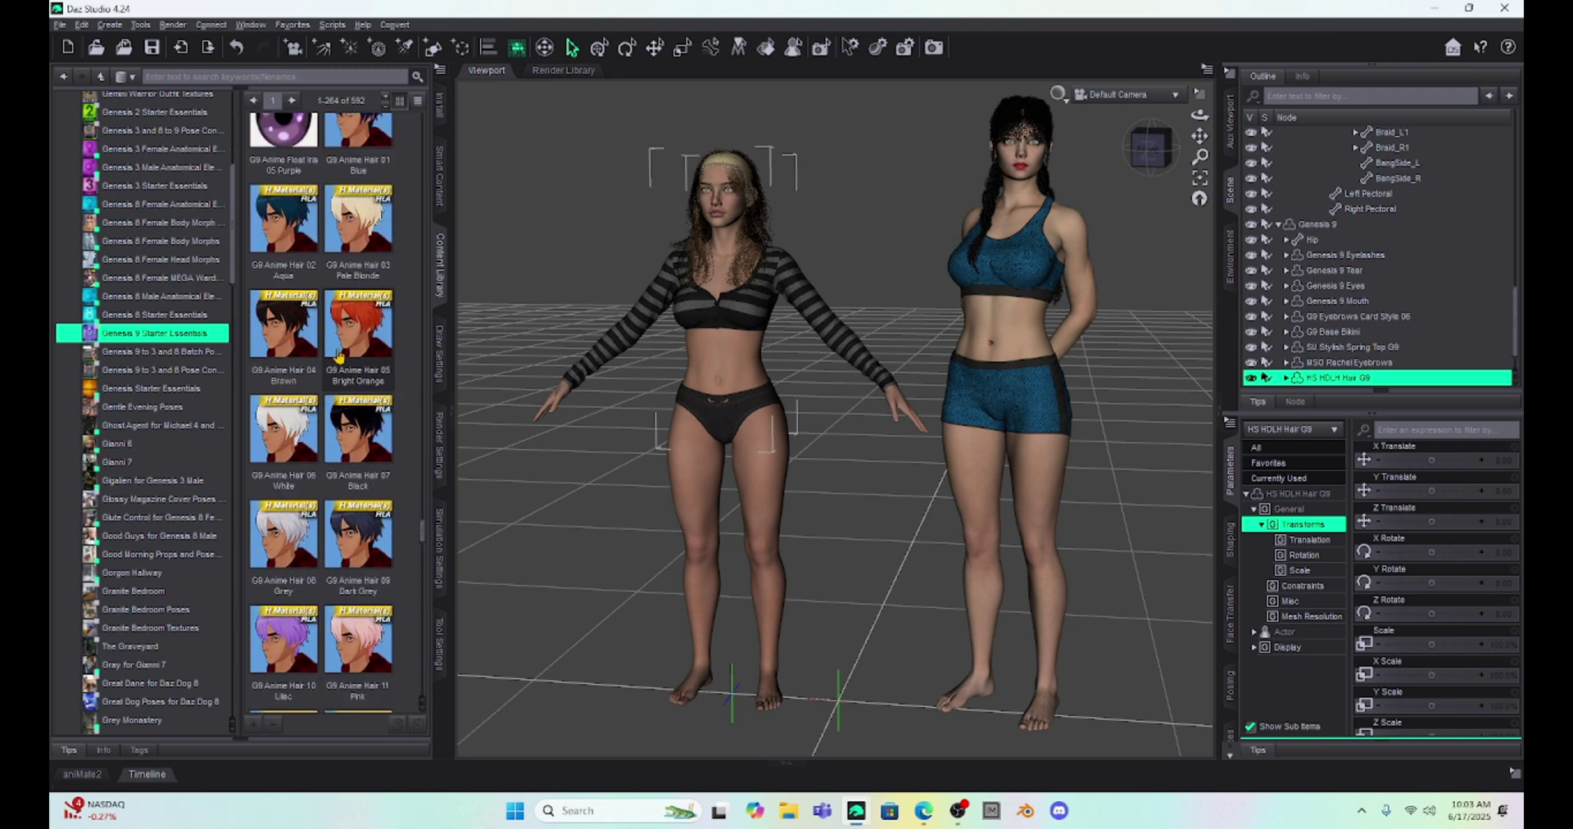
{"action": "scroll", "coordinate": [340, 358], "scroll_direction": "down", "scroll_amount": 10}
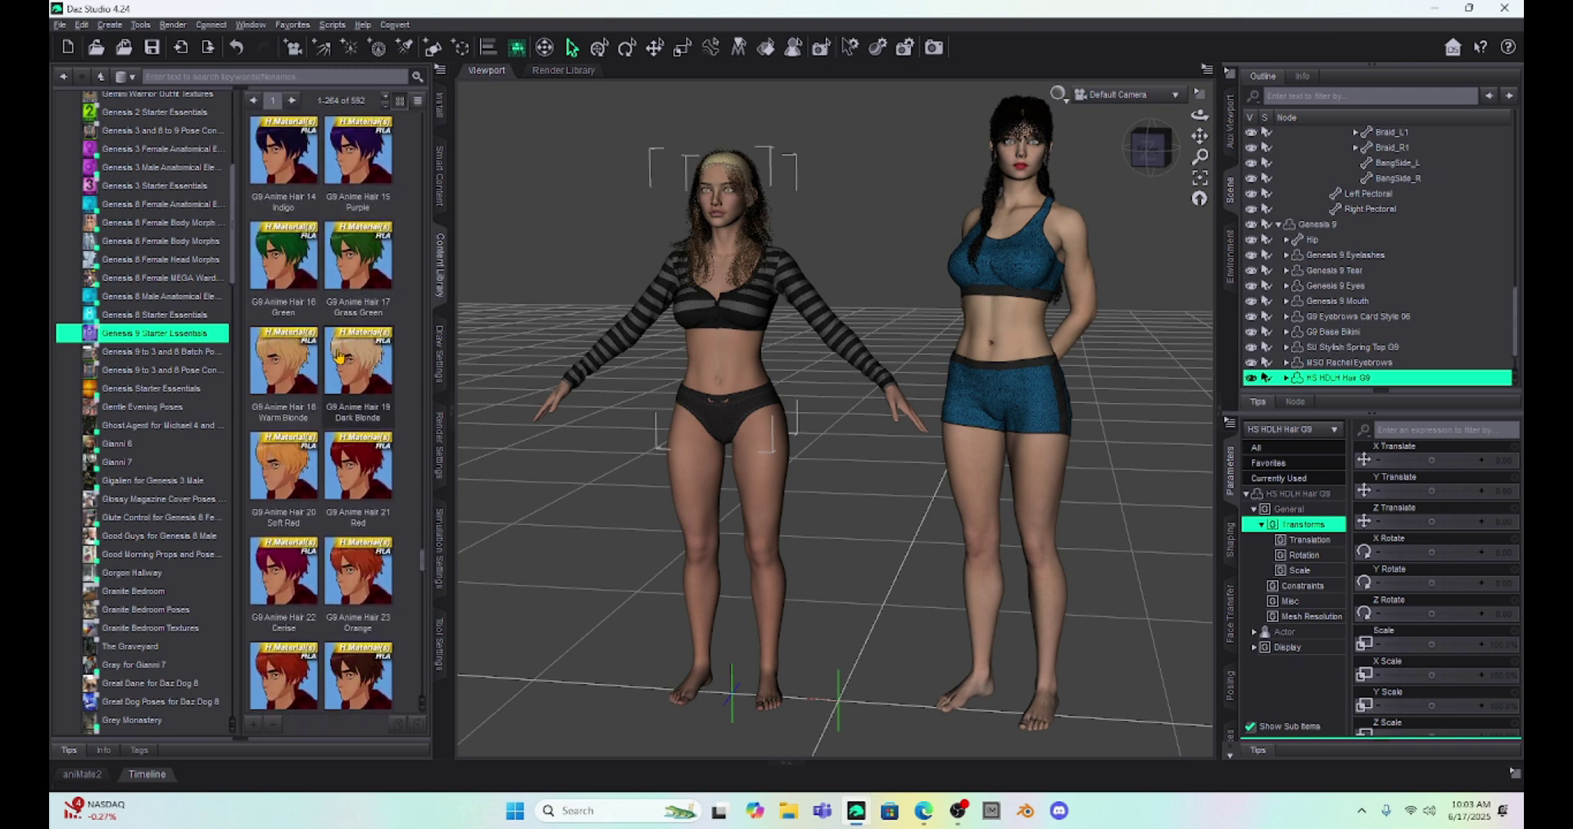
{"action": "scroll", "coordinate": [340, 358], "scroll_direction": "down", "scroll_amount": 5}
{"action": "scroll", "coordinate": [339, 357], "scroll_direction": "down", "scroll_amount": 10}
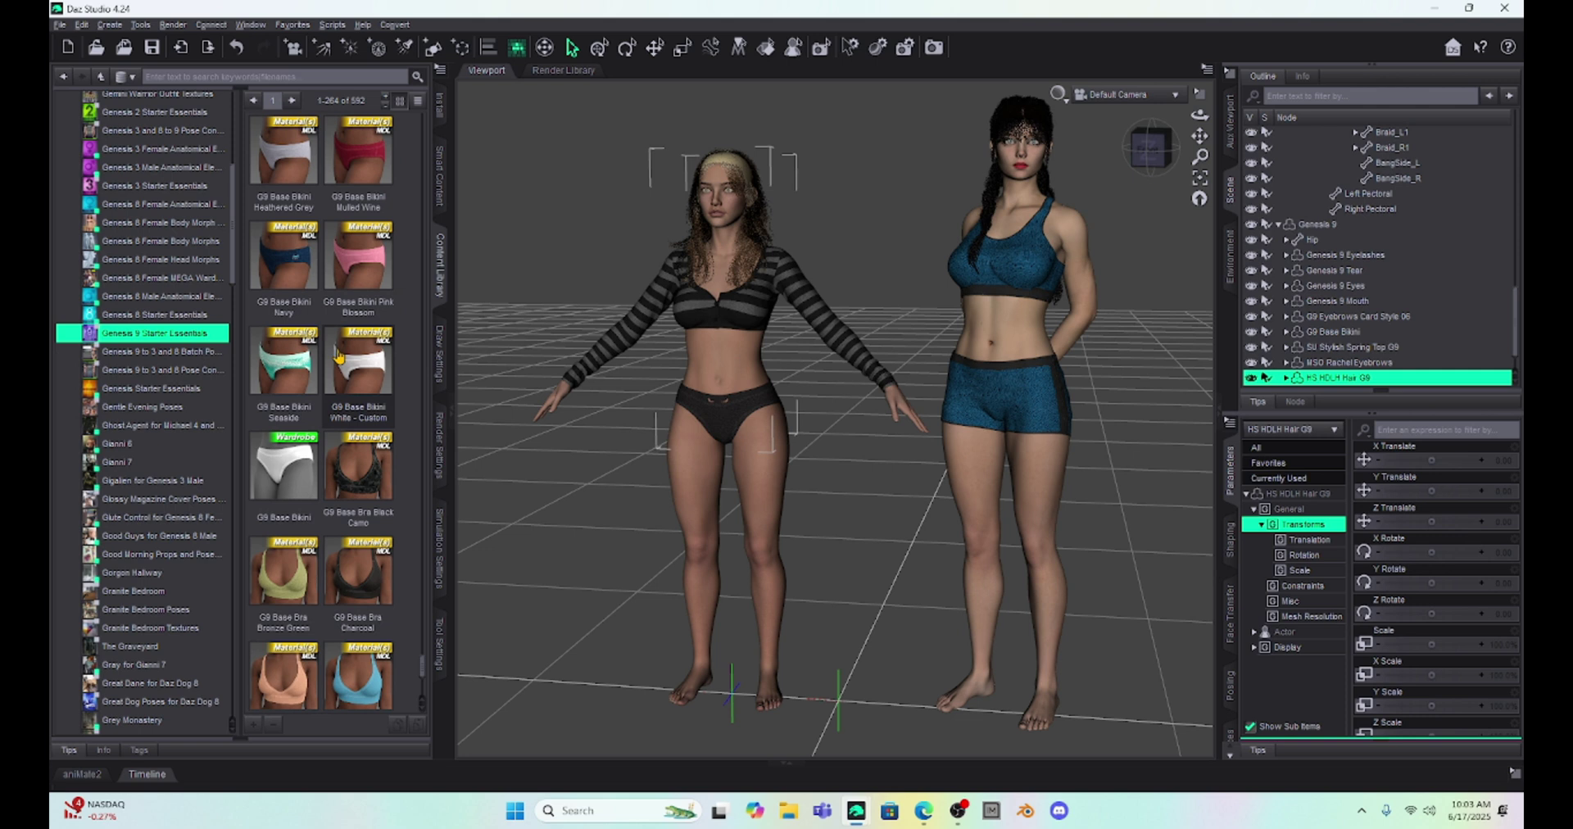
{"action": "mouse_move", "coordinate": [336, 355]}
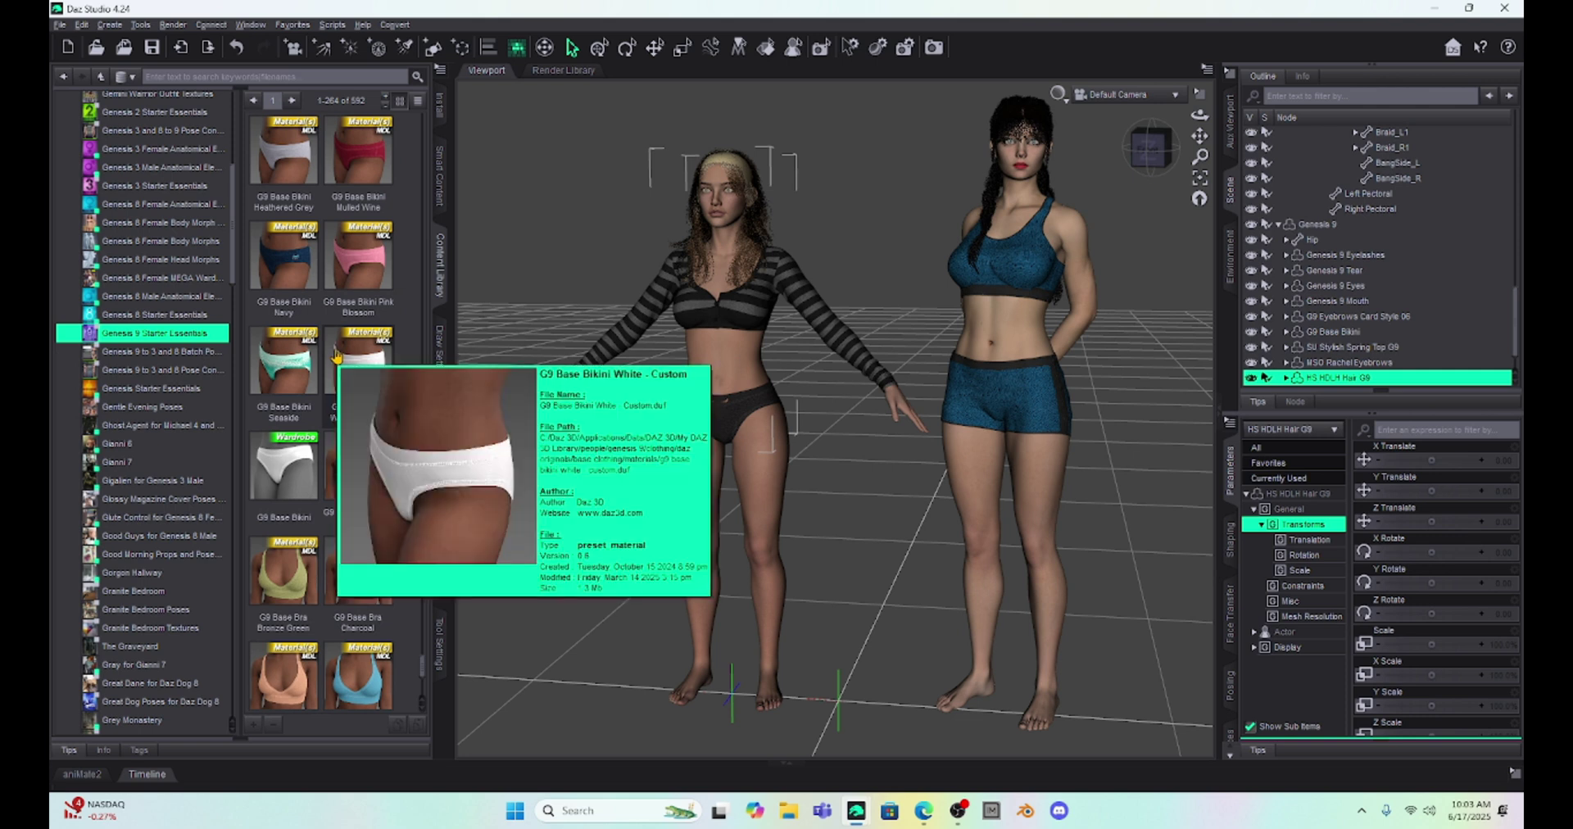
{"action": "scroll", "coordinate": [336, 356], "scroll_direction": "down", "scroll_amount": 3}
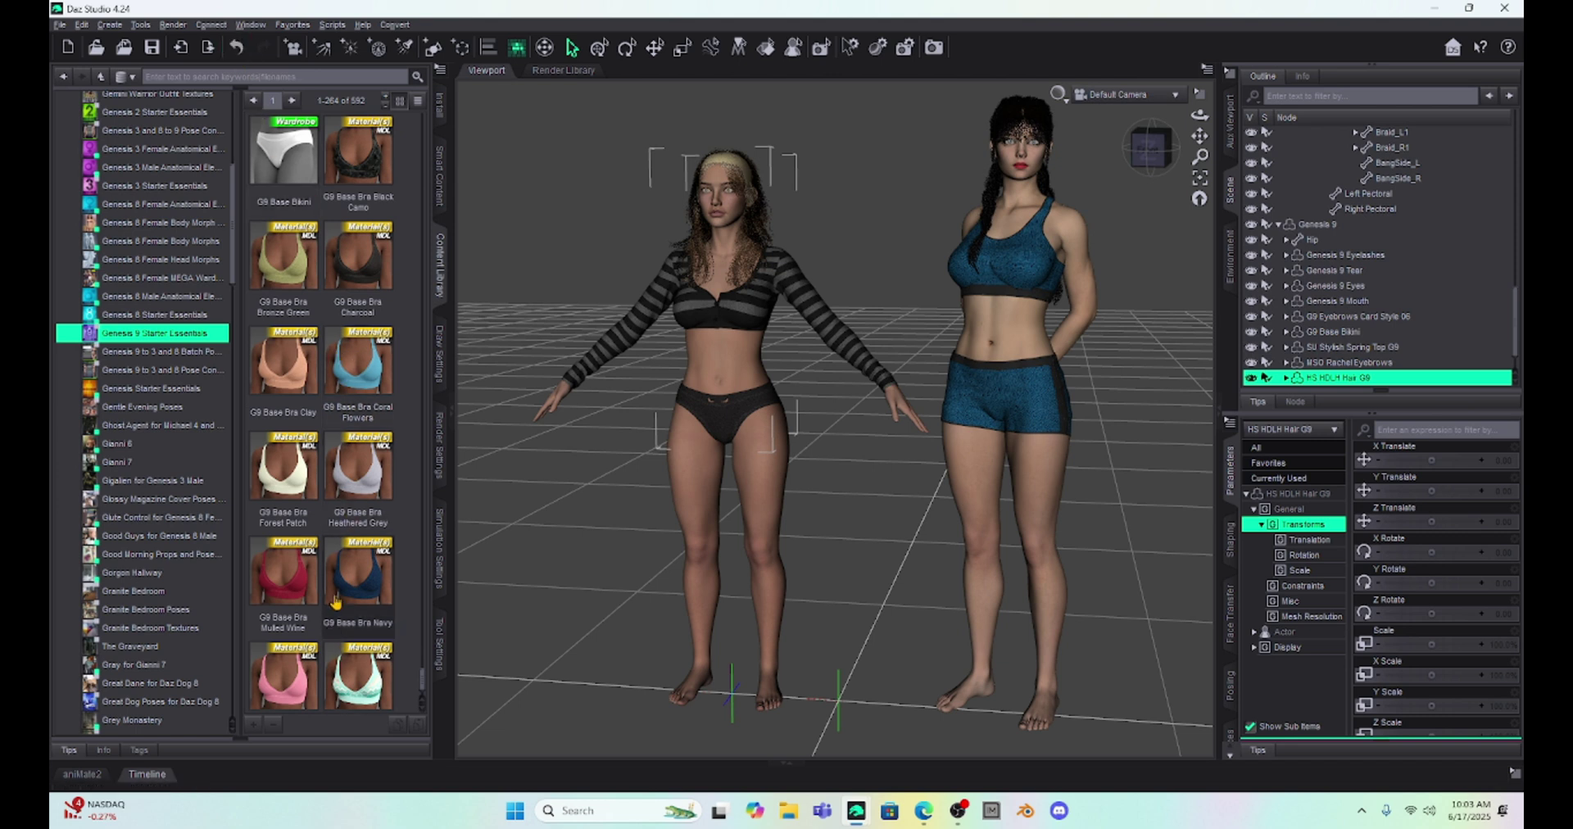
{"action": "scroll", "coordinate": [335, 602], "scroll_direction": "down", "scroll_amount": 1}
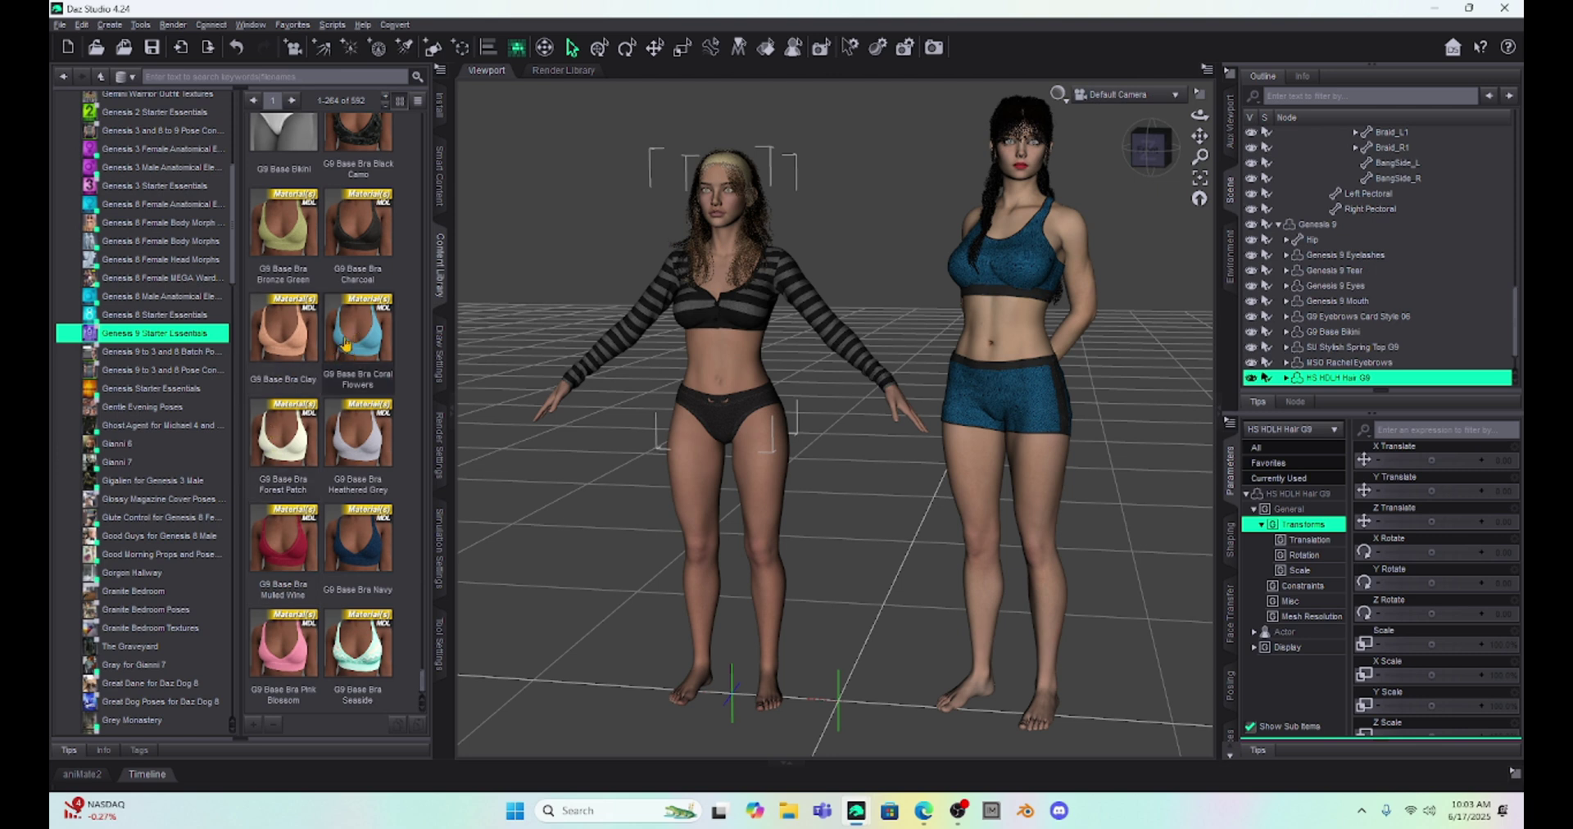
{"action": "scroll", "coordinate": [345, 344], "scroll_direction": "up", "scroll_amount": 3}
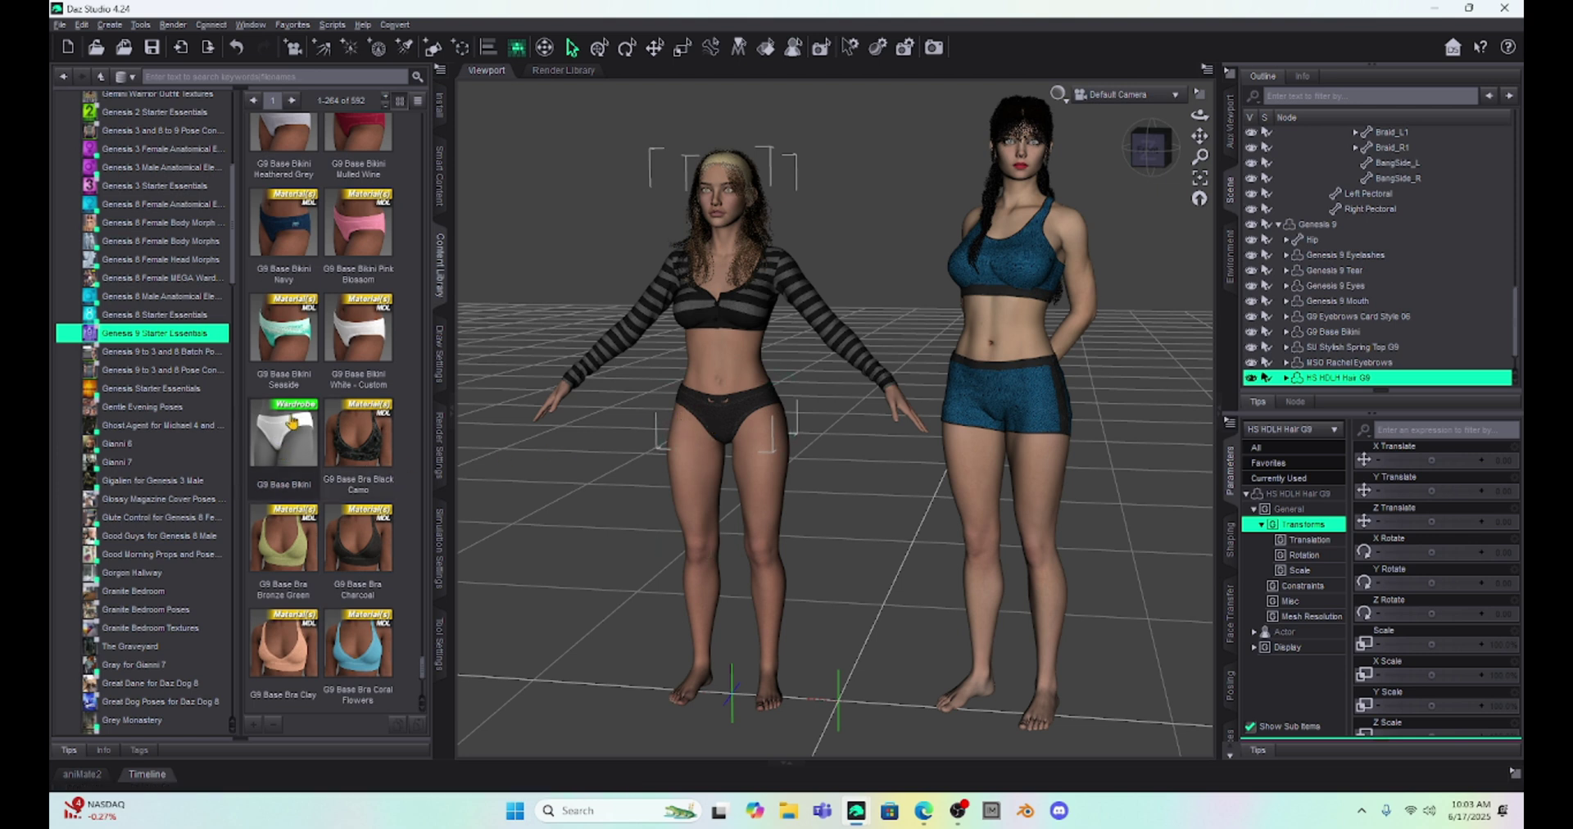
{"action": "scroll", "coordinate": [303, 405], "scroll_direction": "up", "scroll_amount": 6}
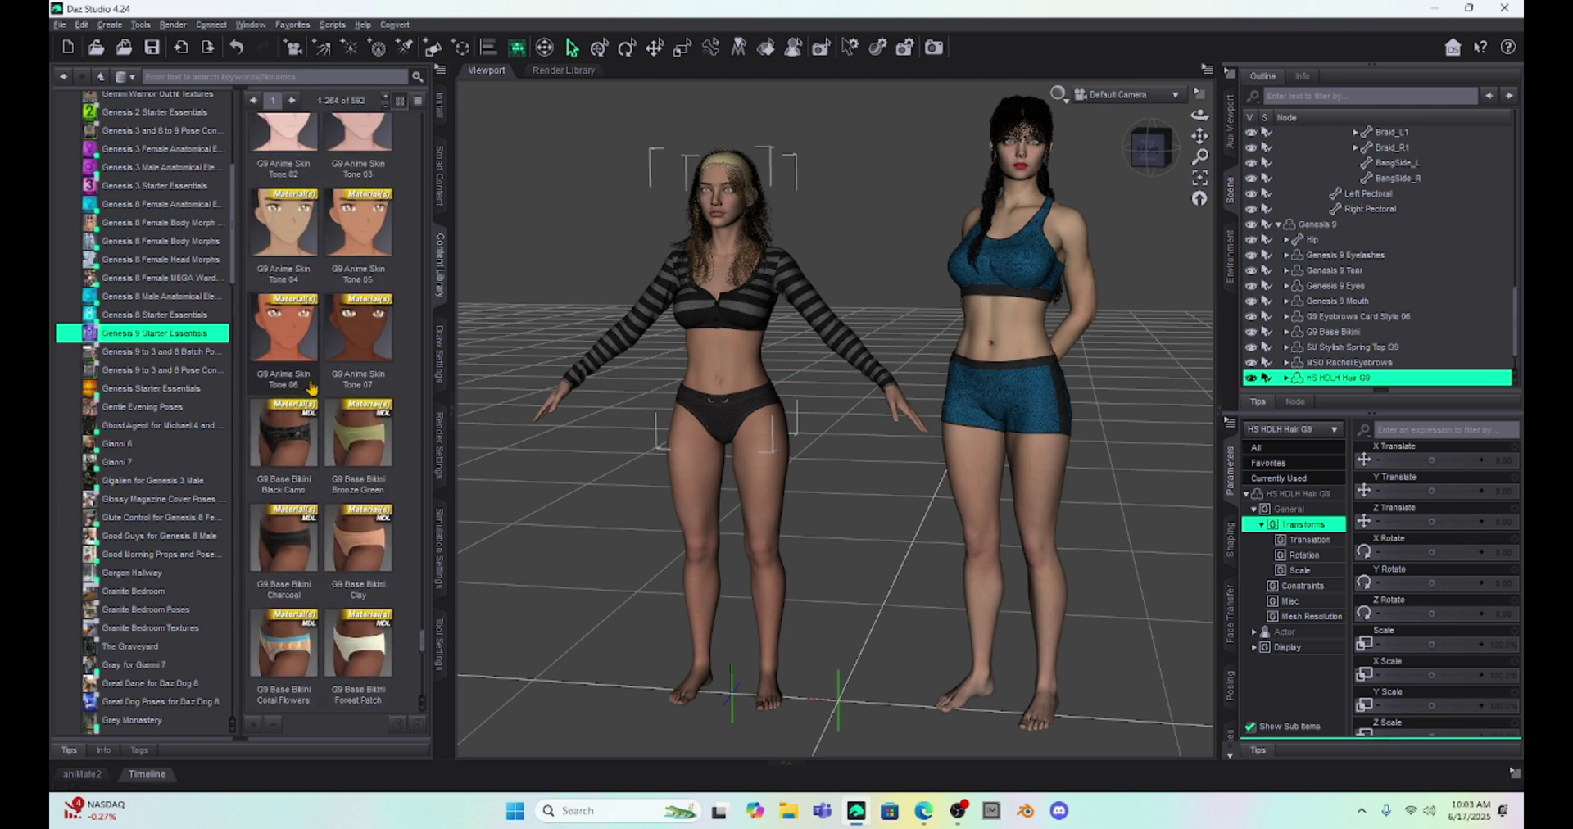
{"action": "scroll", "coordinate": [312, 388], "scroll_direction": "up", "scroll_amount": 8}
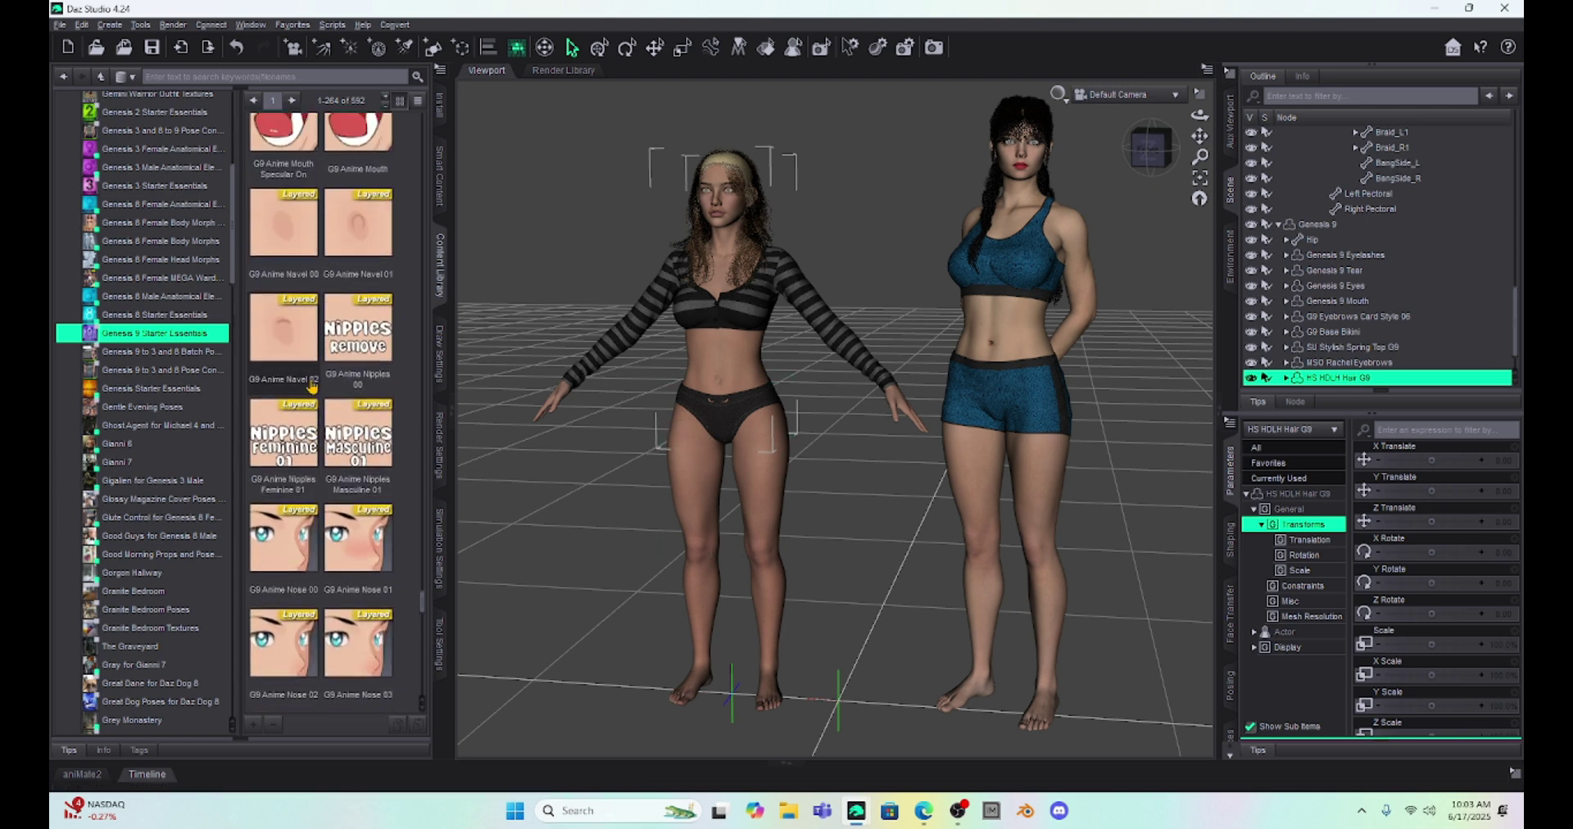
{"action": "scroll", "coordinate": [312, 386], "scroll_direction": "up", "scroll_amount": 2}
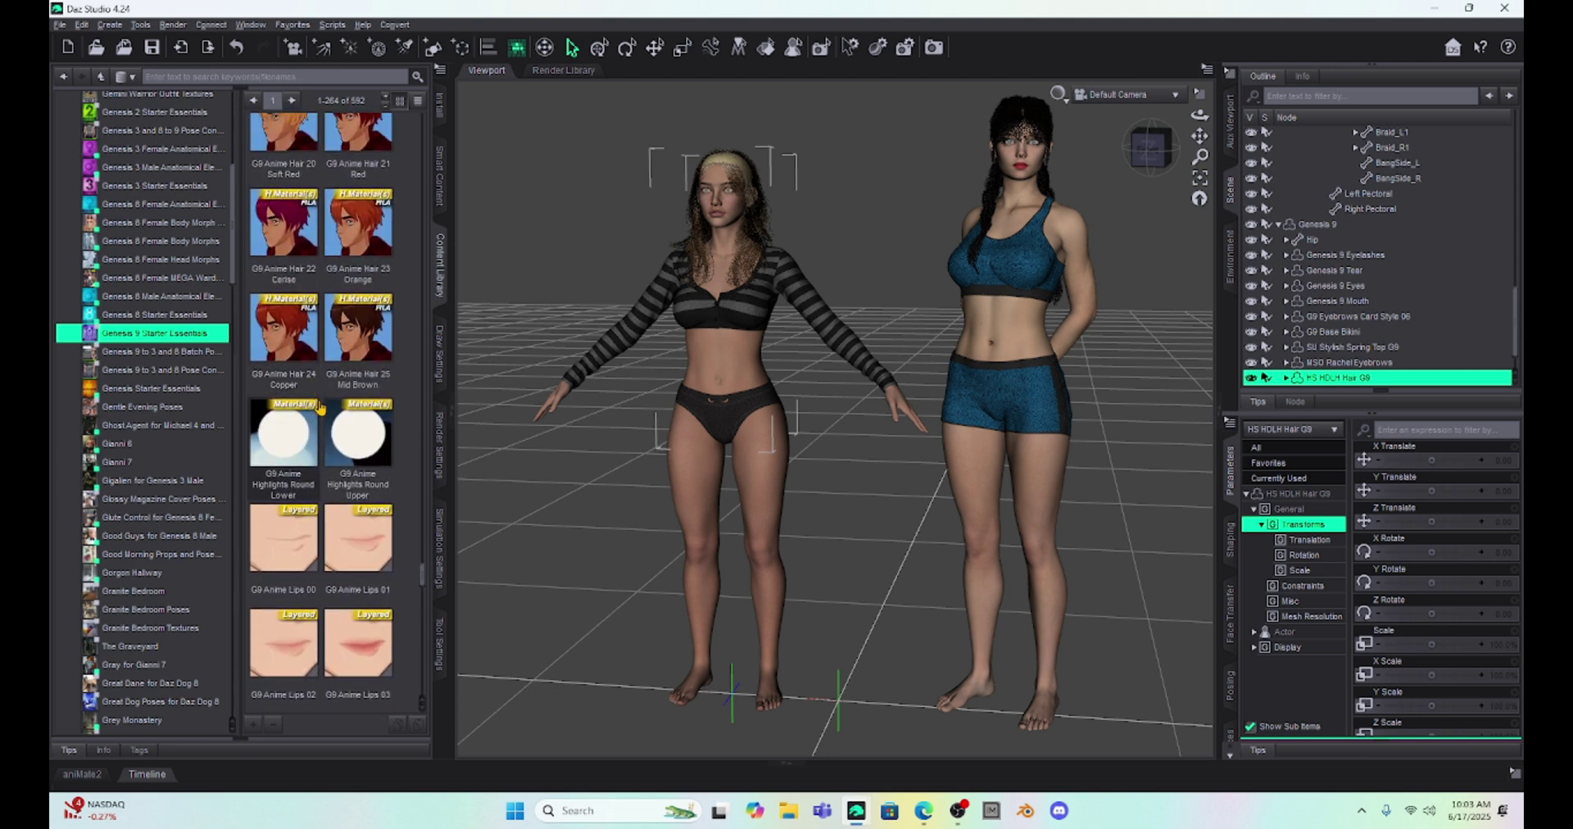
Compare the Genesis 8 and Genesis 9 Starter Essentials content, then look over the Genesis 9 character and hair folders.
{"action": "left_click", "coordinate": [168, 319]}
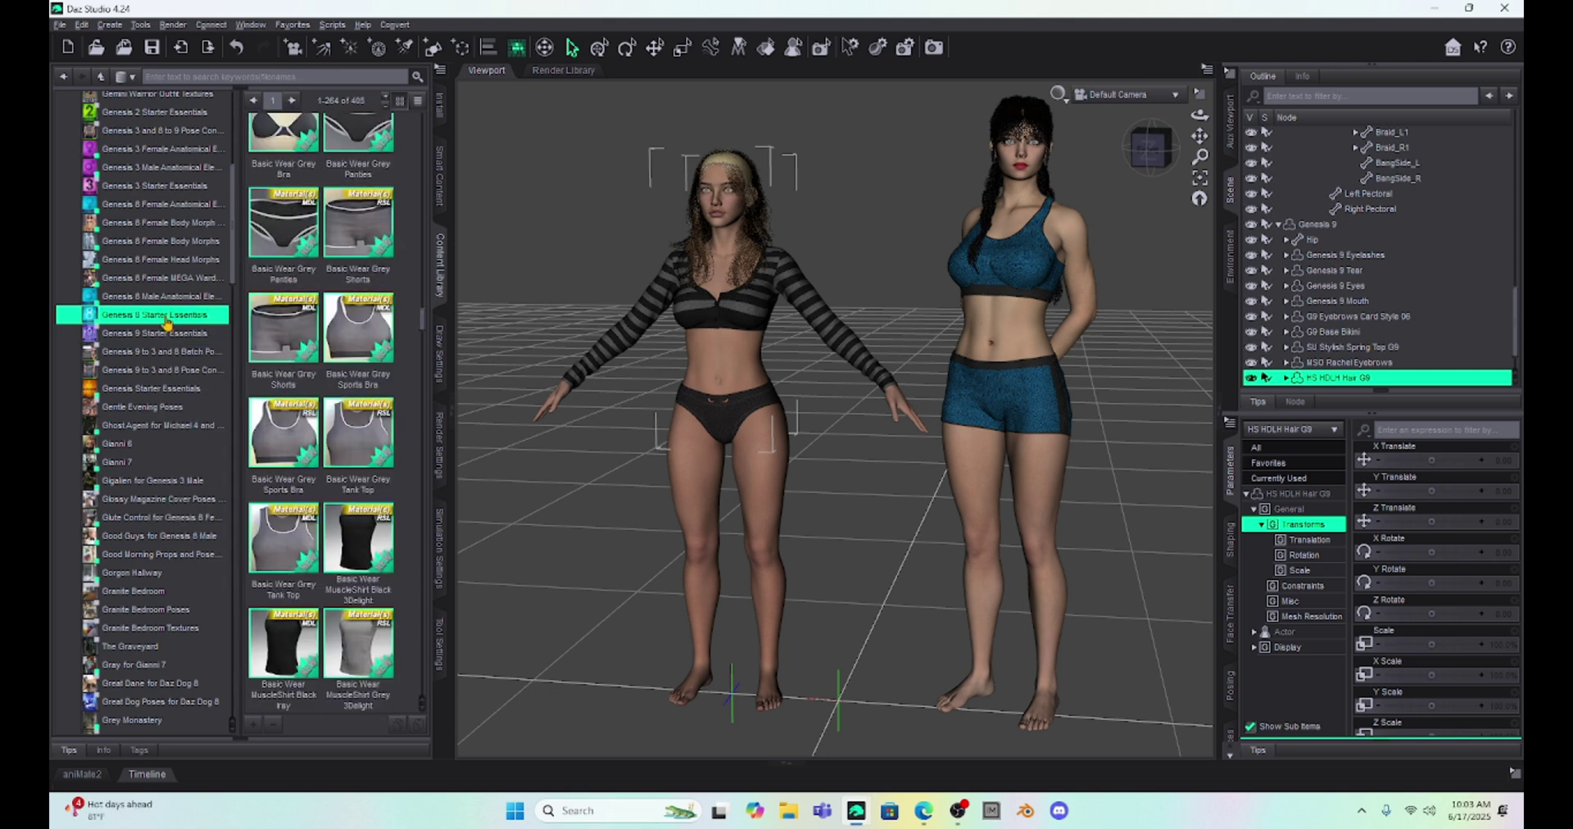
{"action": "left_click", "coordinate": [171, 336]}
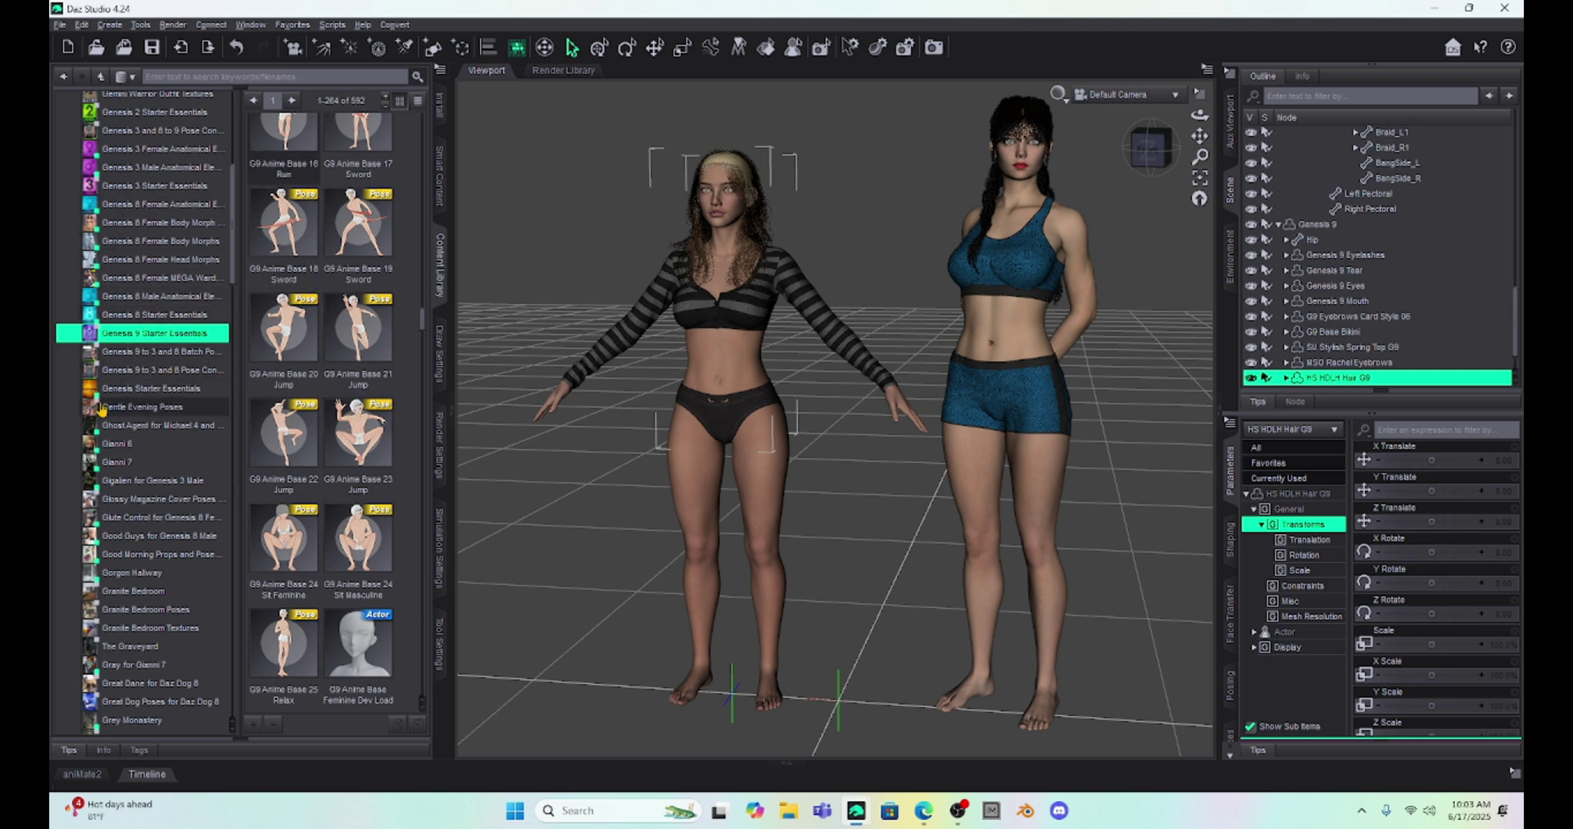
{"action": "left_click", "coordinate": [130, 315]}
{"action": "left_click", "coordinate": [129, 338]}
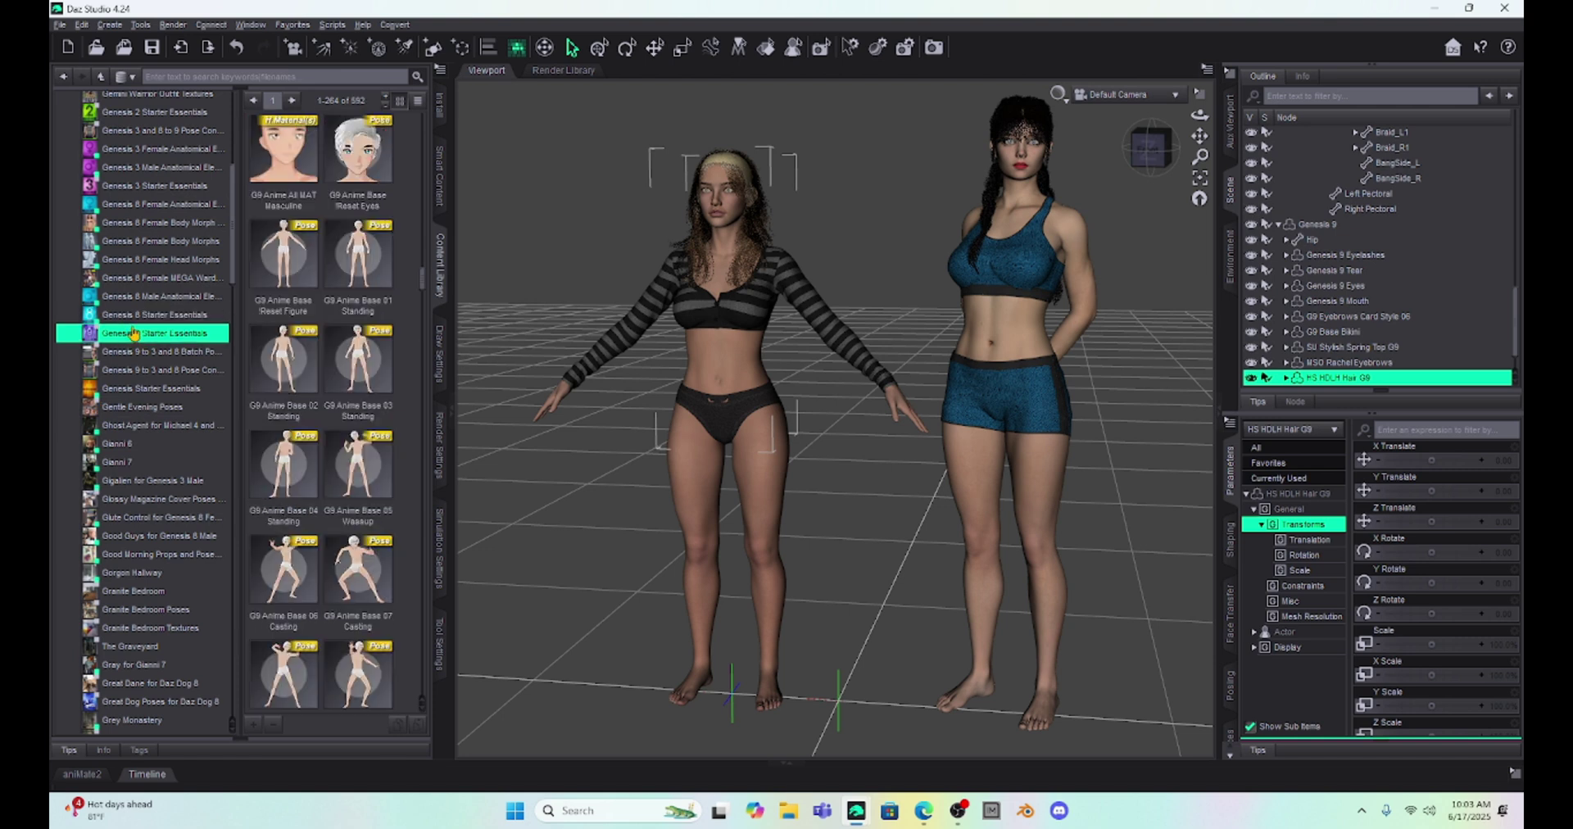
{"action": "left_click", "coordinate": [134, 319]}
{"action": "left_click", "coordinate": [134, 316]}
{"action": "left_click", "coordinate": [135, 328]}
{"action": "scroll", "coordinate": [154, 369], "scroll_direction": "down", "scroll_amount": 7}
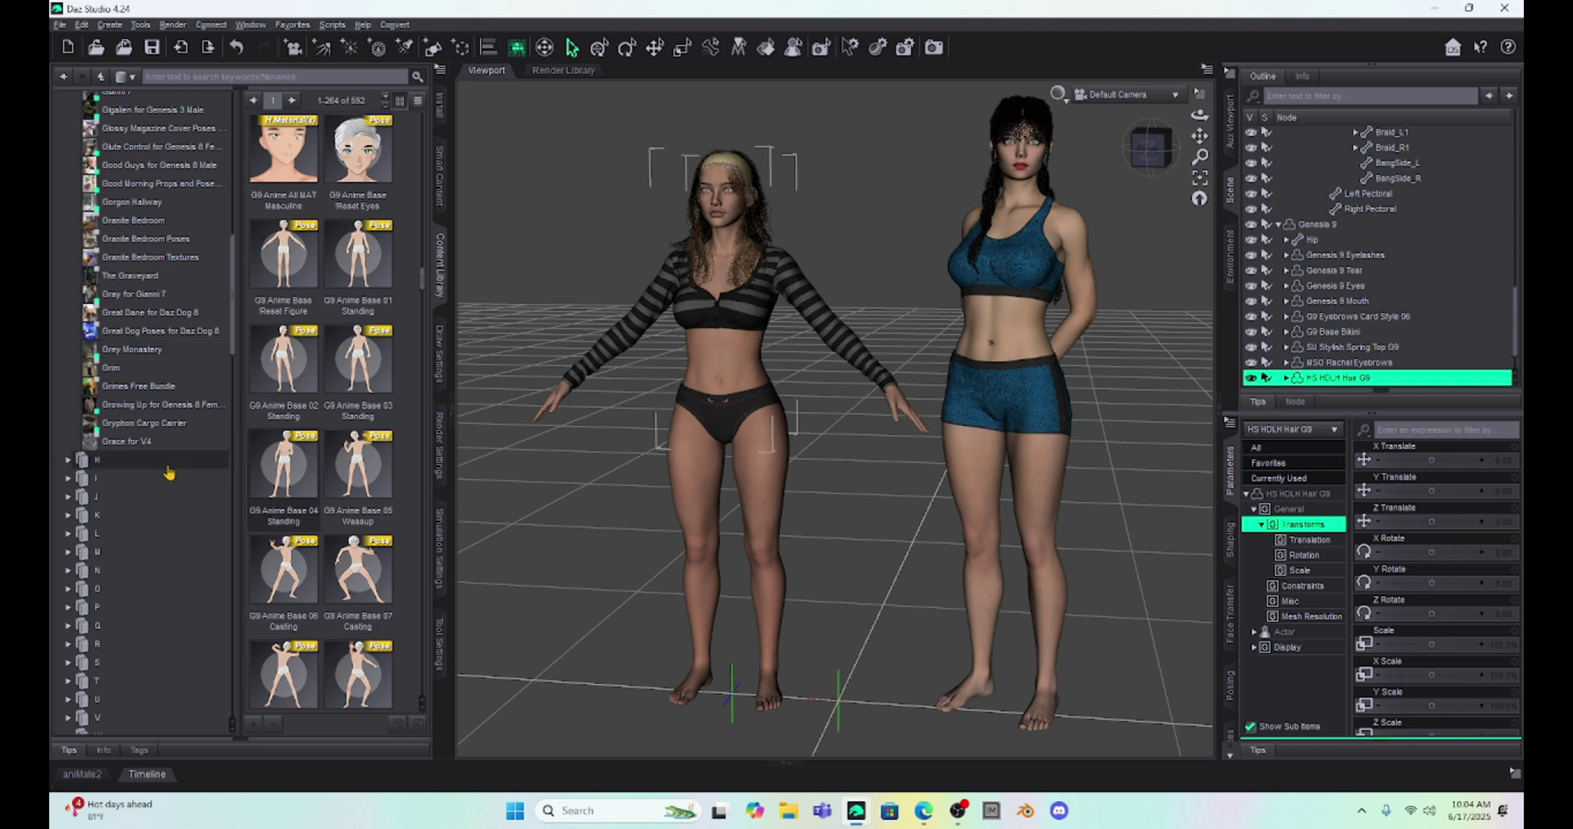
{"action": "scroll", "coordinate": [168, 473], "scroll_direction": "down", "scroll_amount": 20}
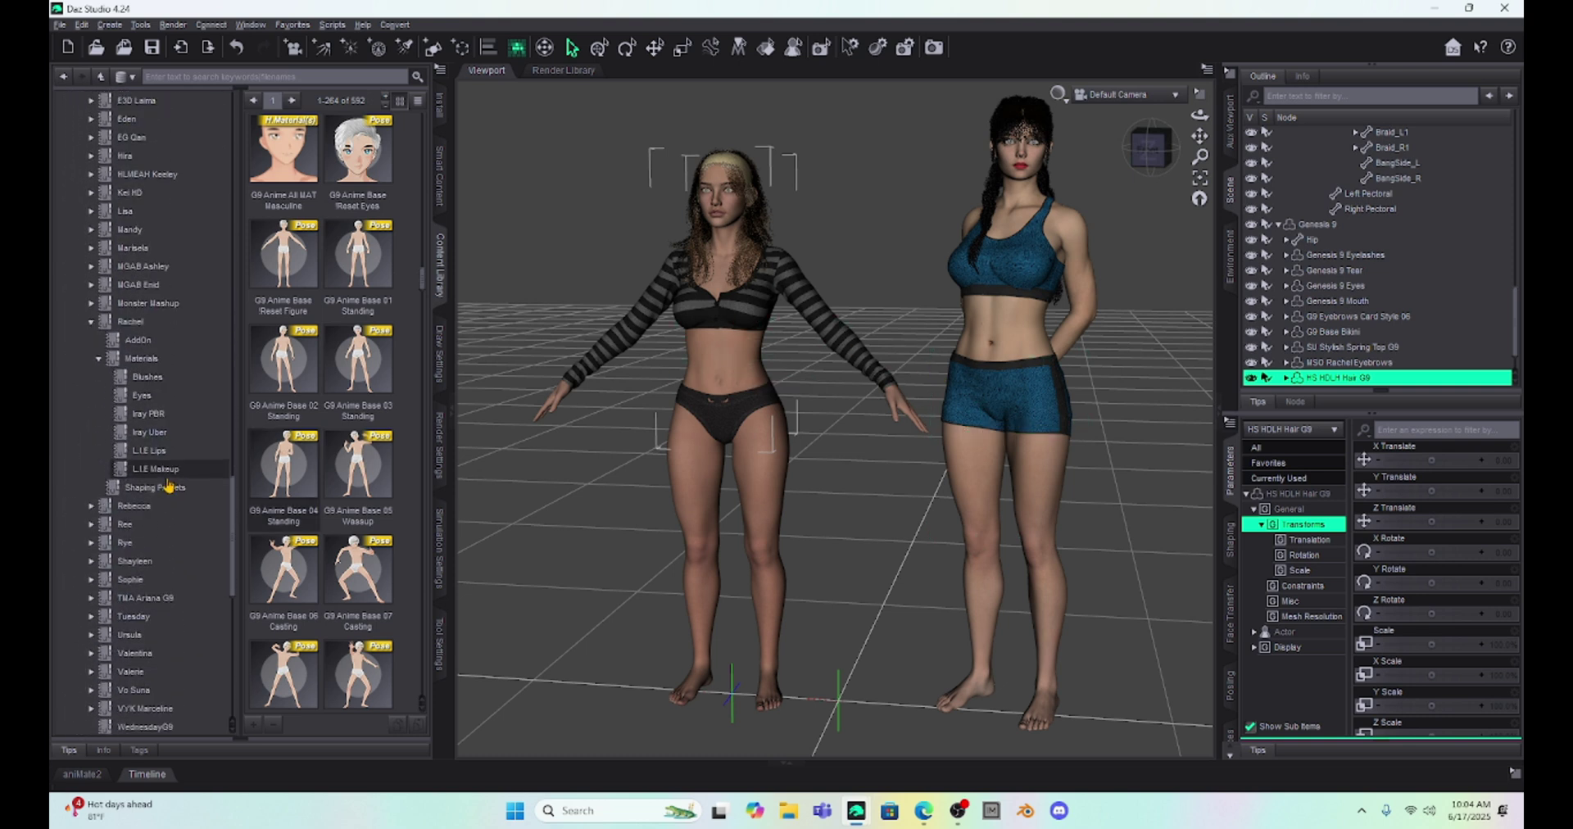
{"action": "scroll", "coordinate": [164, 491], "scroll_direction": "down", "scroll_amount": 2}
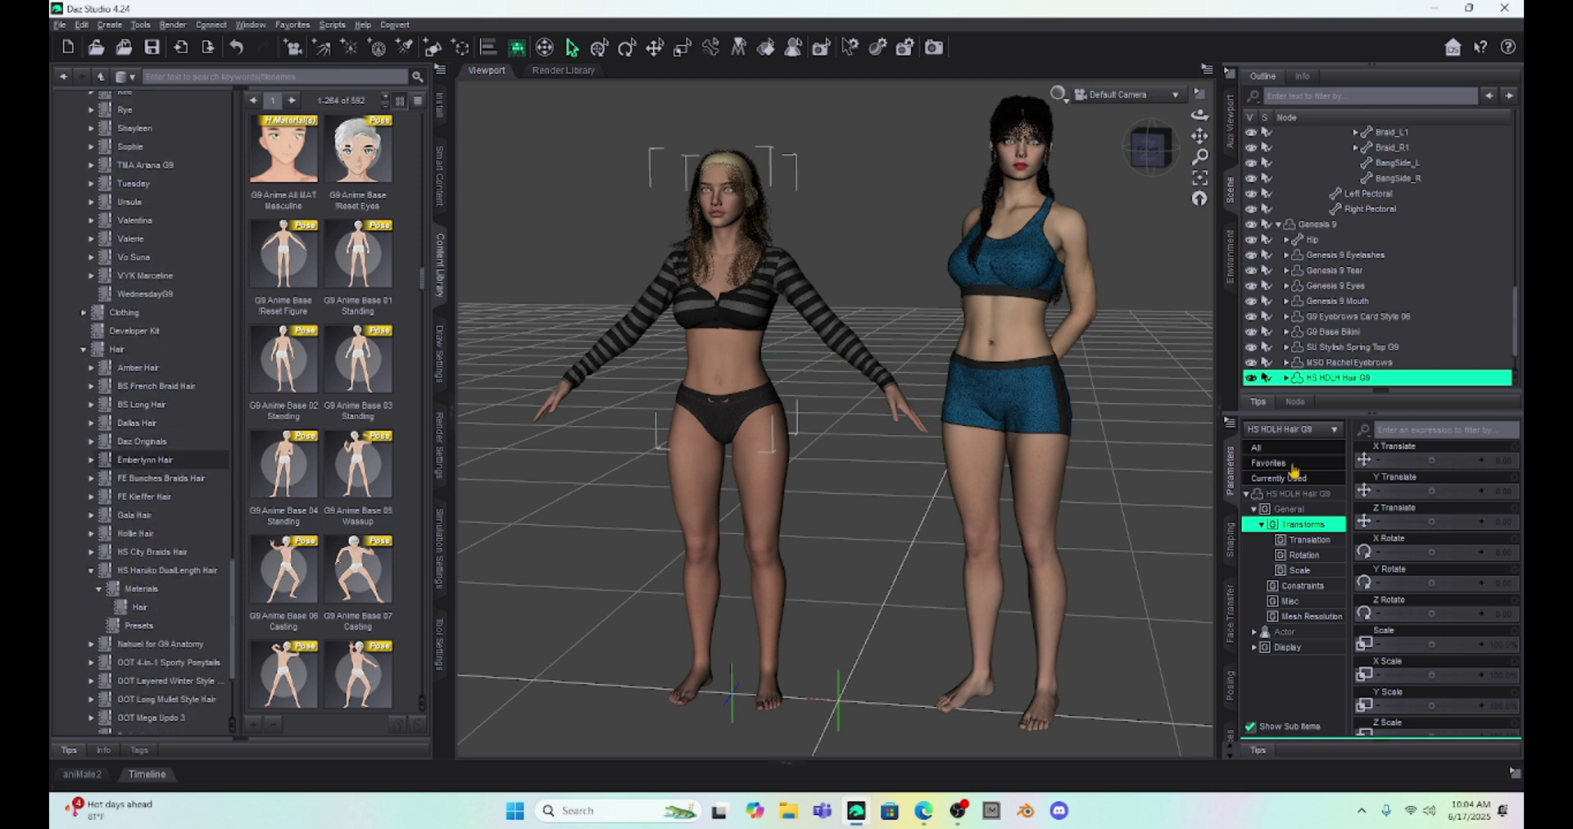
Set the Y rotation of the HS HOLH hair to 43.34 and of the striped-top Genesis 9 figure to 46.03.
{"action": "left_click_drag", "start_coordinate": [1433, 582], "coordinate": [1465, 583]}
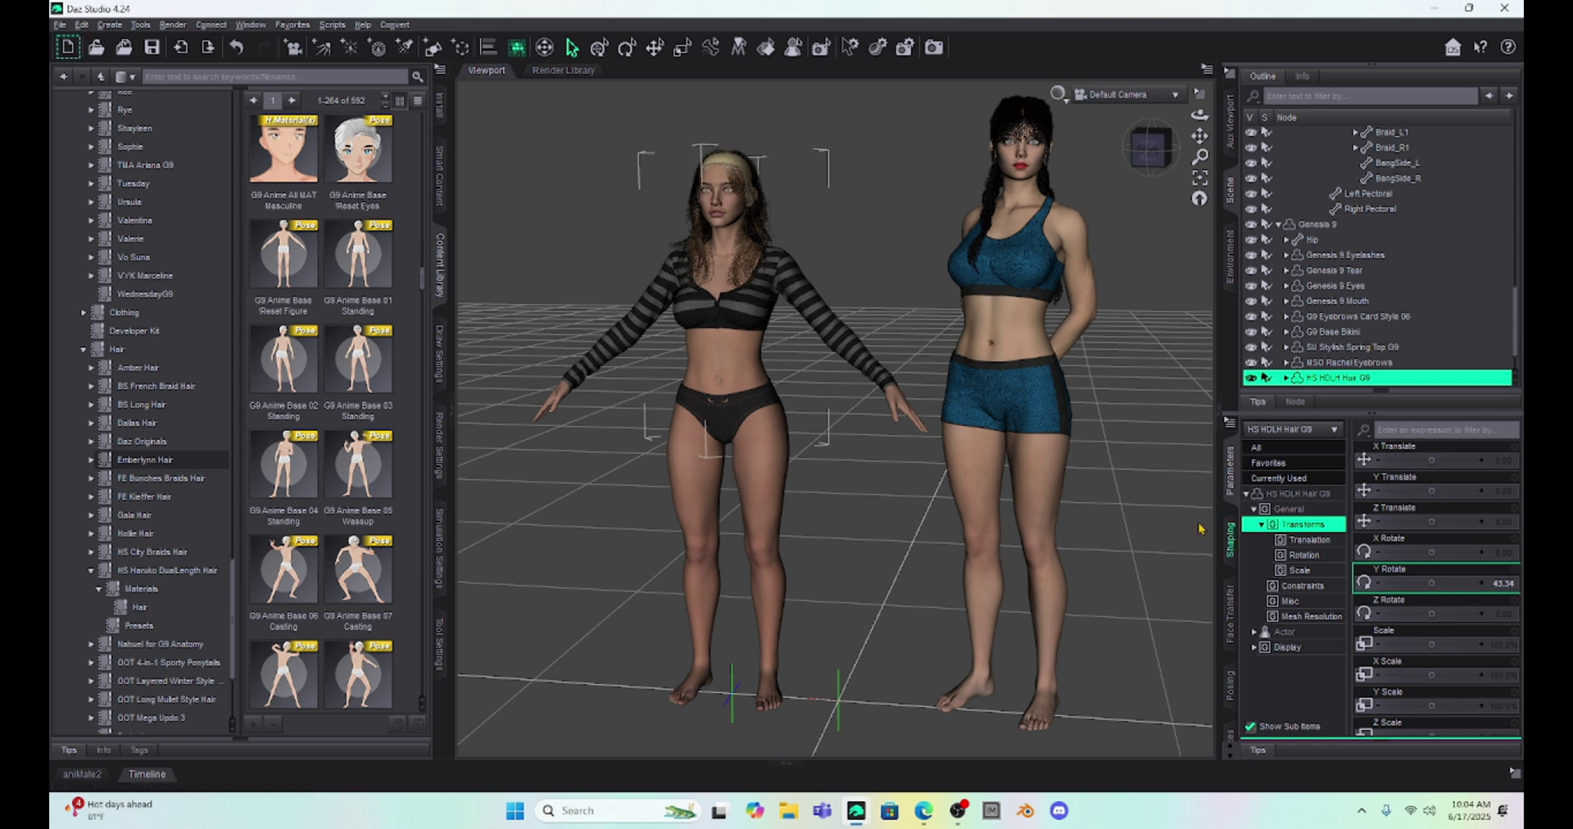
{"action": "left_click", "coordinate": [730, 366]}
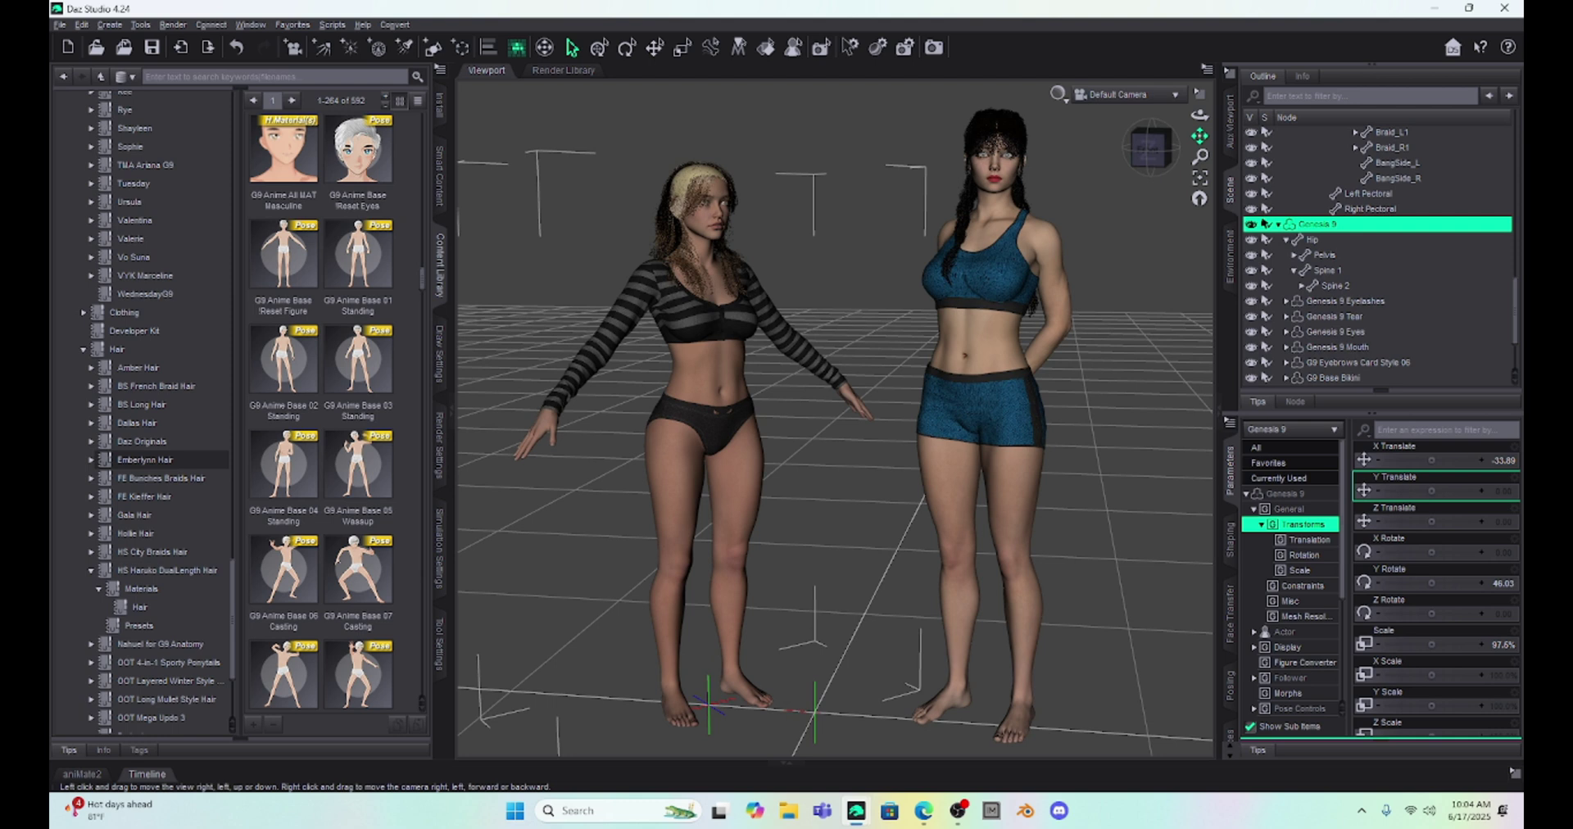
{"action": "left_click_drag", "start_coordinate": [1199, 136], "coordinate": [1159, 134]}
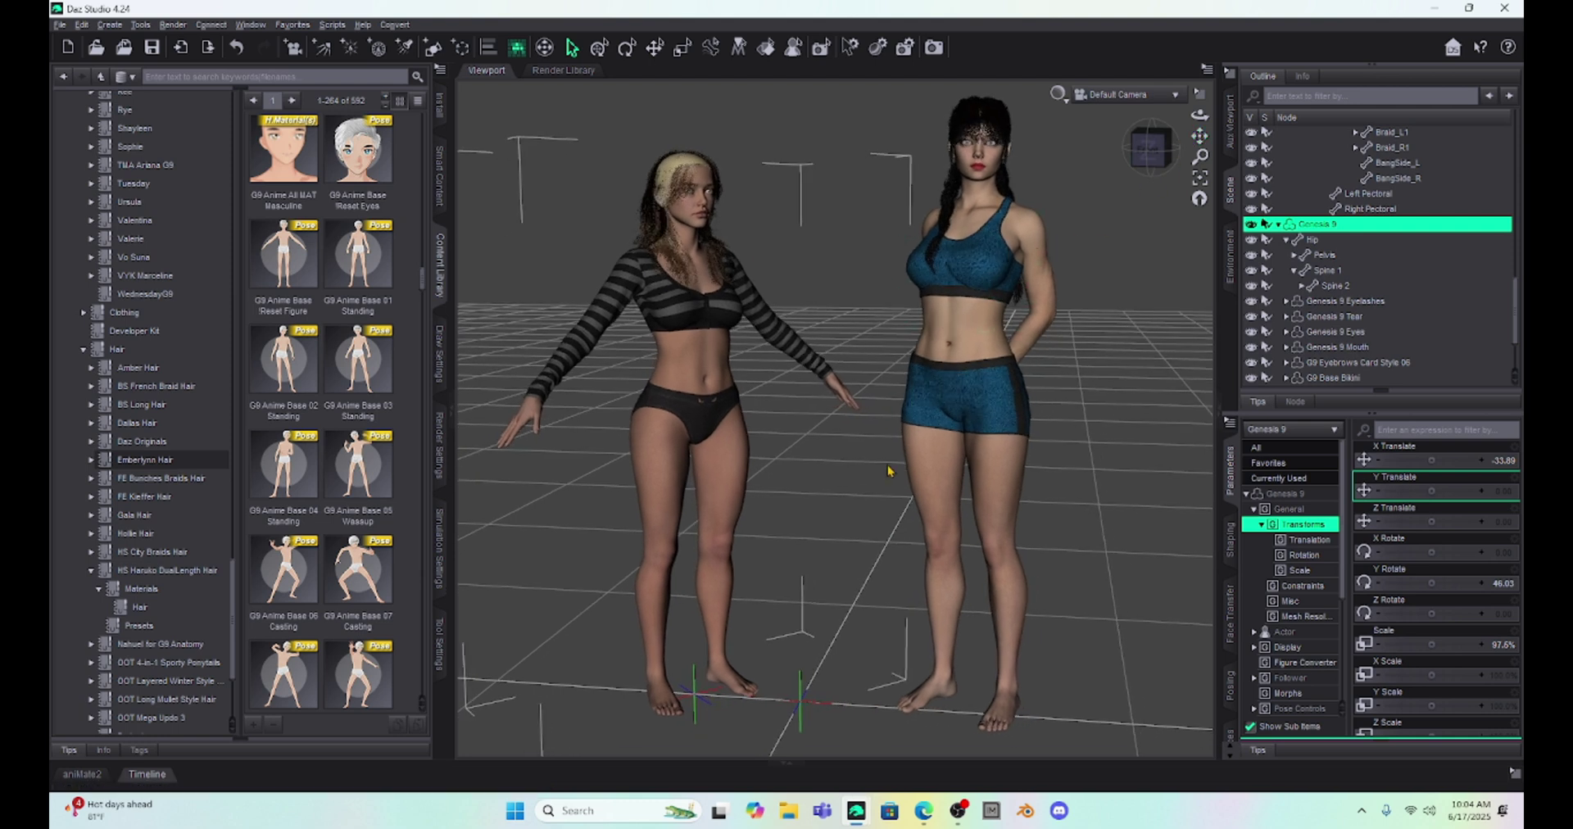
{"action": "left_click", "coordinate": [686, 159]}
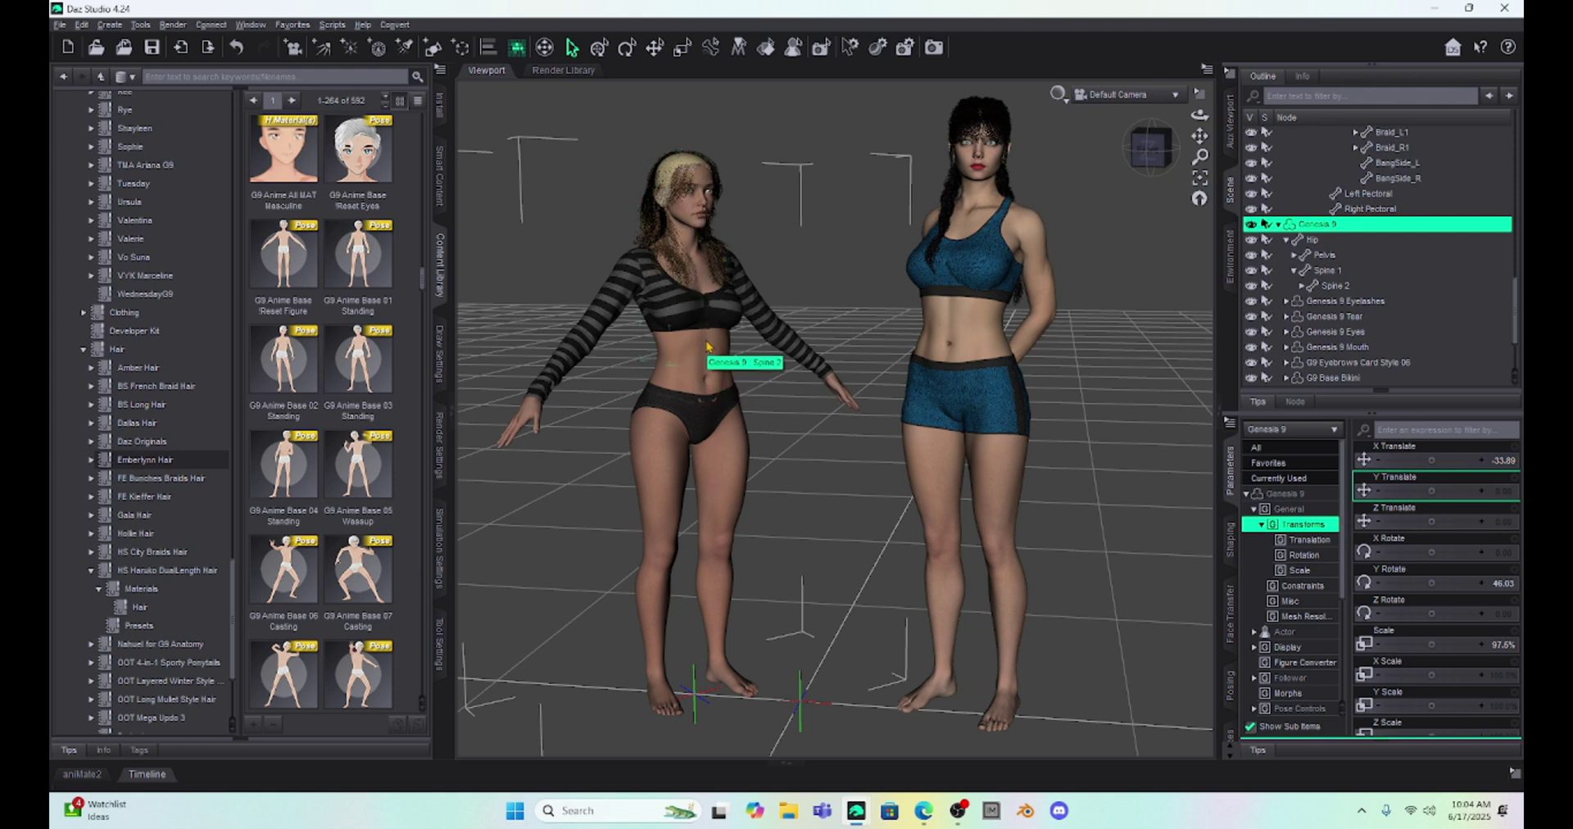
{"action": "scroll", "coordinate": [709, 347], "scroll_direction": "up", "scroll_amount": 1}
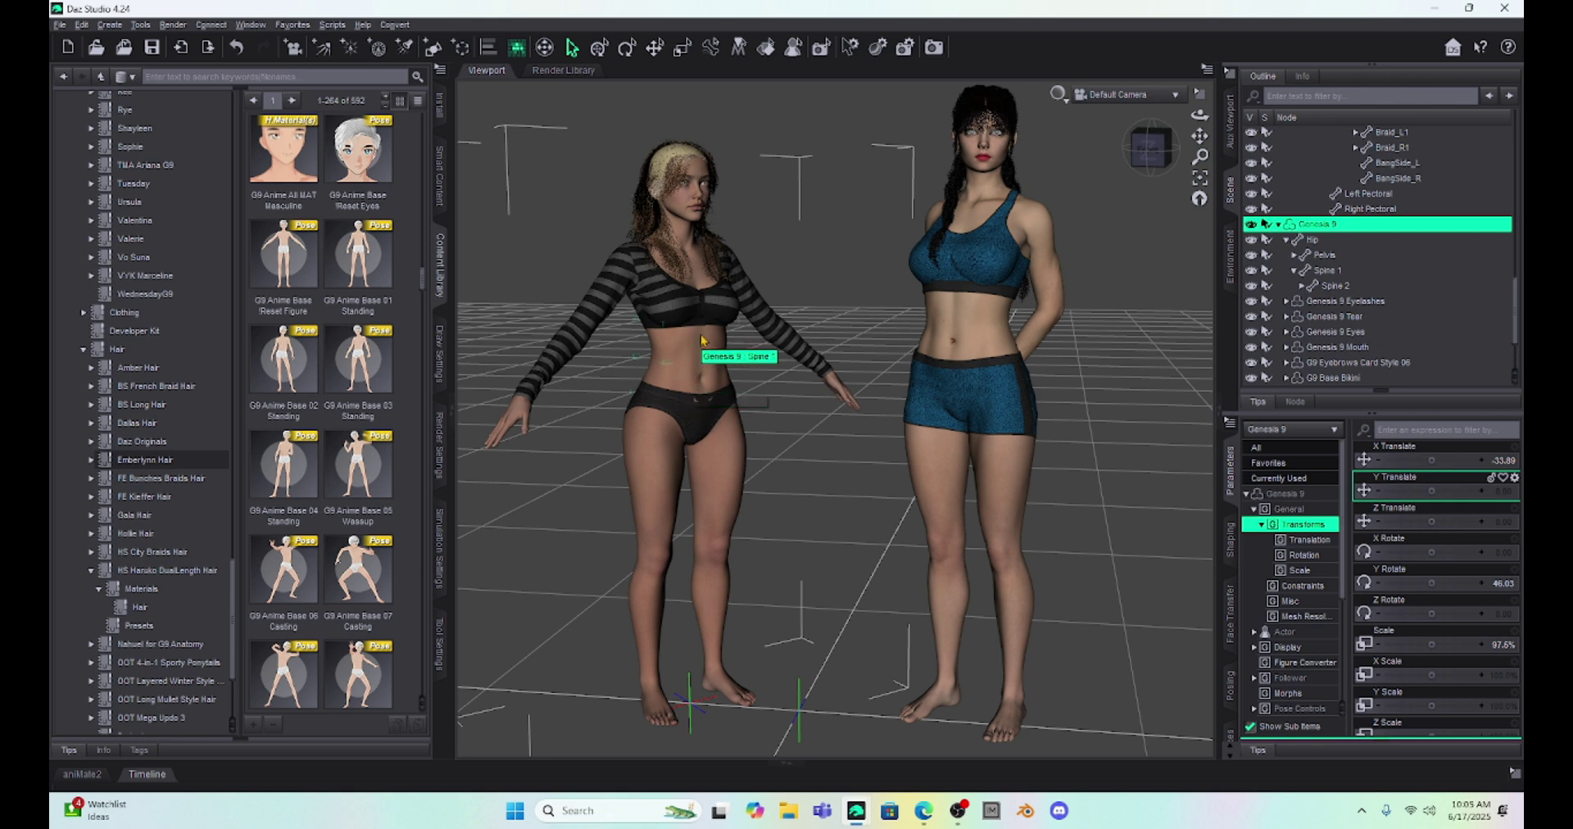
Examine the Genesis 8 figure's torso bones from Abdomen Lower and Abdomen Upper through Chest Lower to Chest Upper.
{"action": "left_click", "coordinate": [989, 322]}
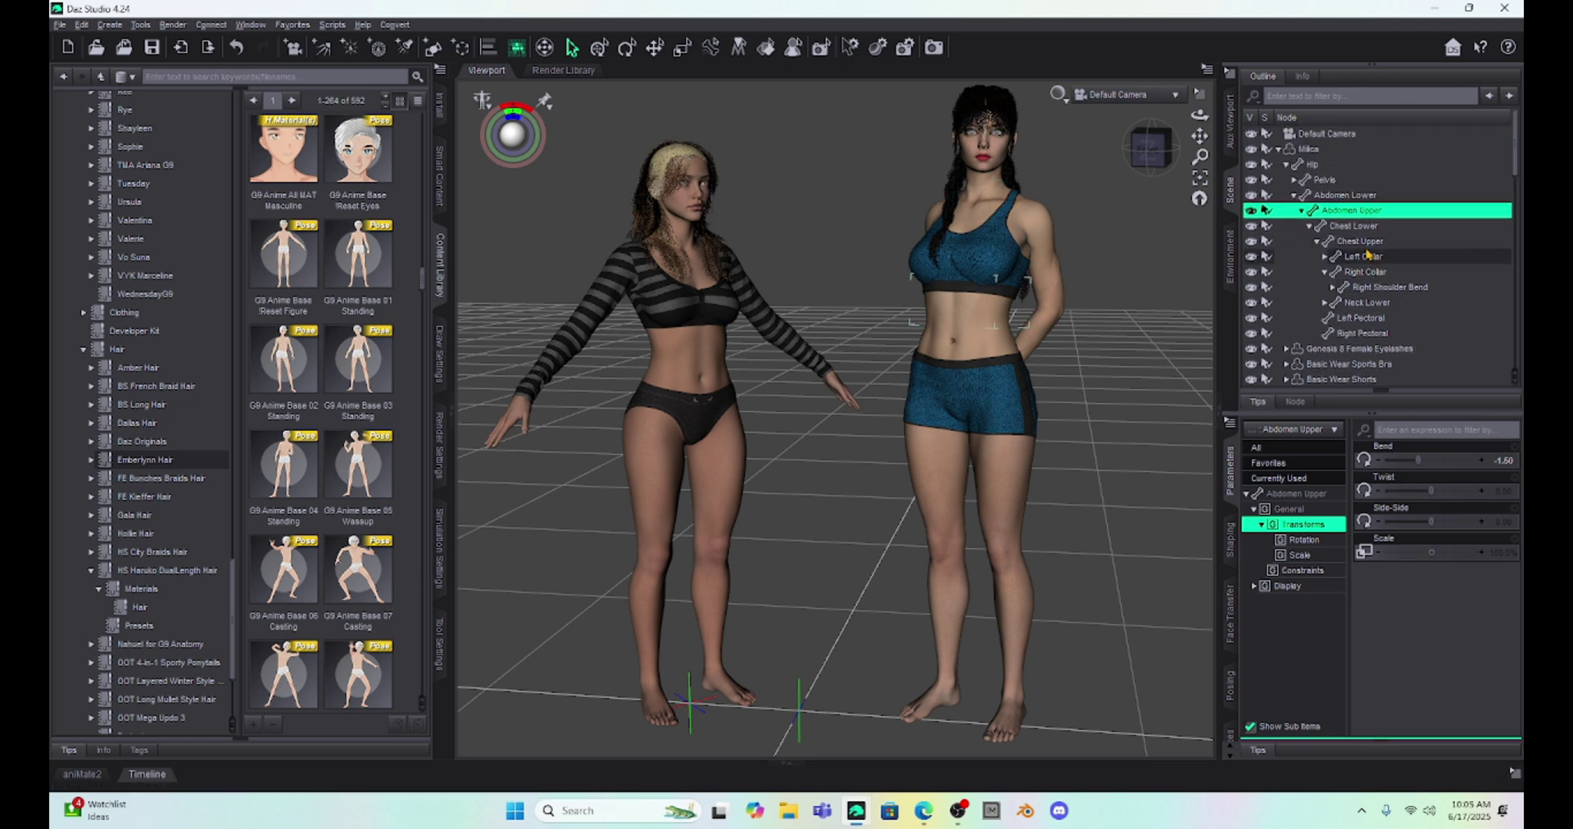
{"action": "left_click", "coordinate": [1340, 196]}
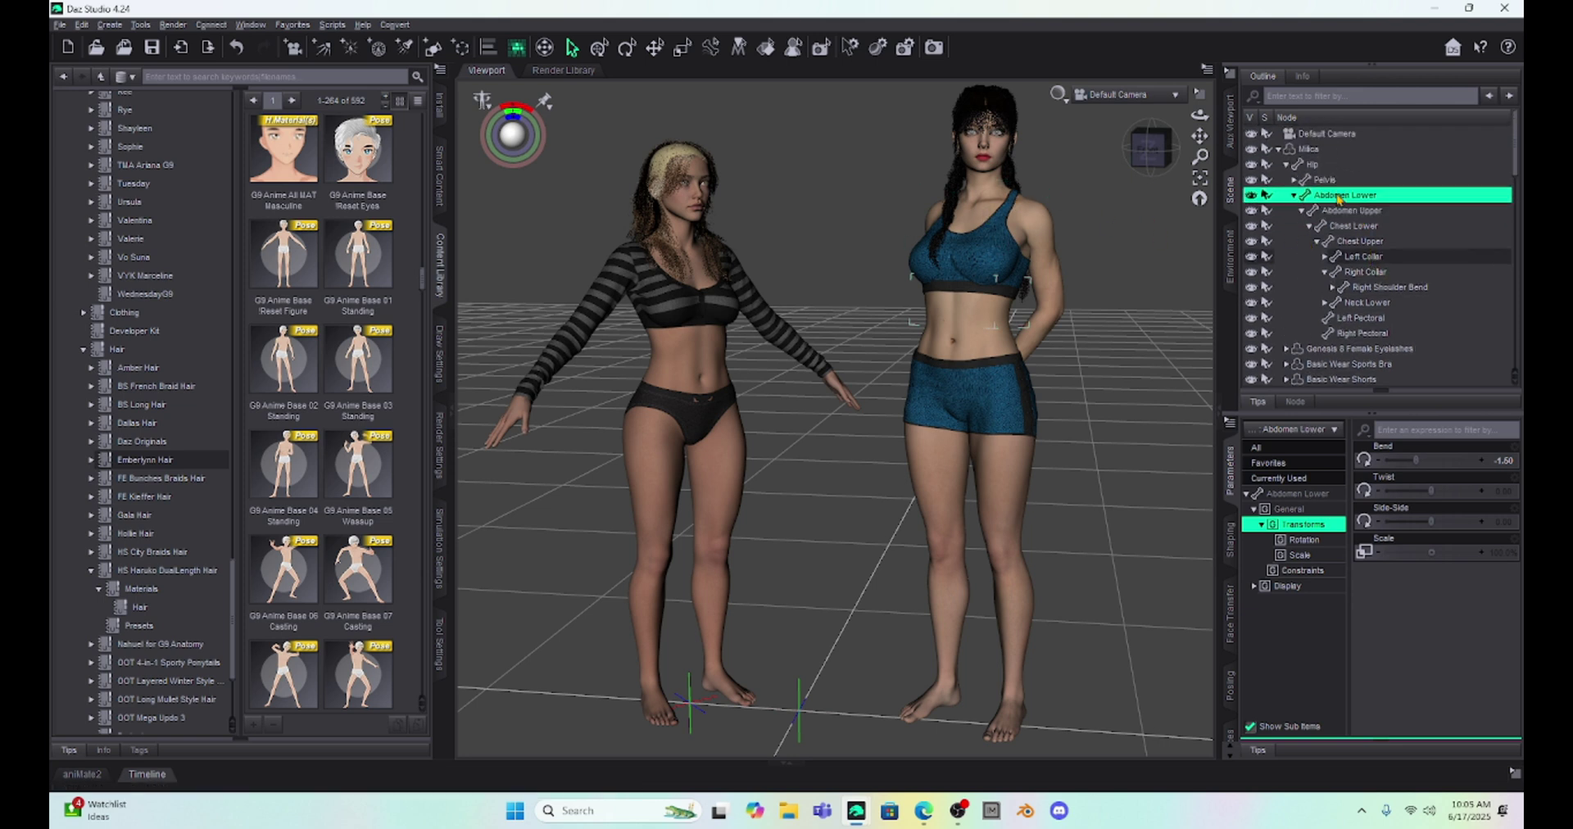
{"action": "left_click", "coordinate": [1338, 211]}
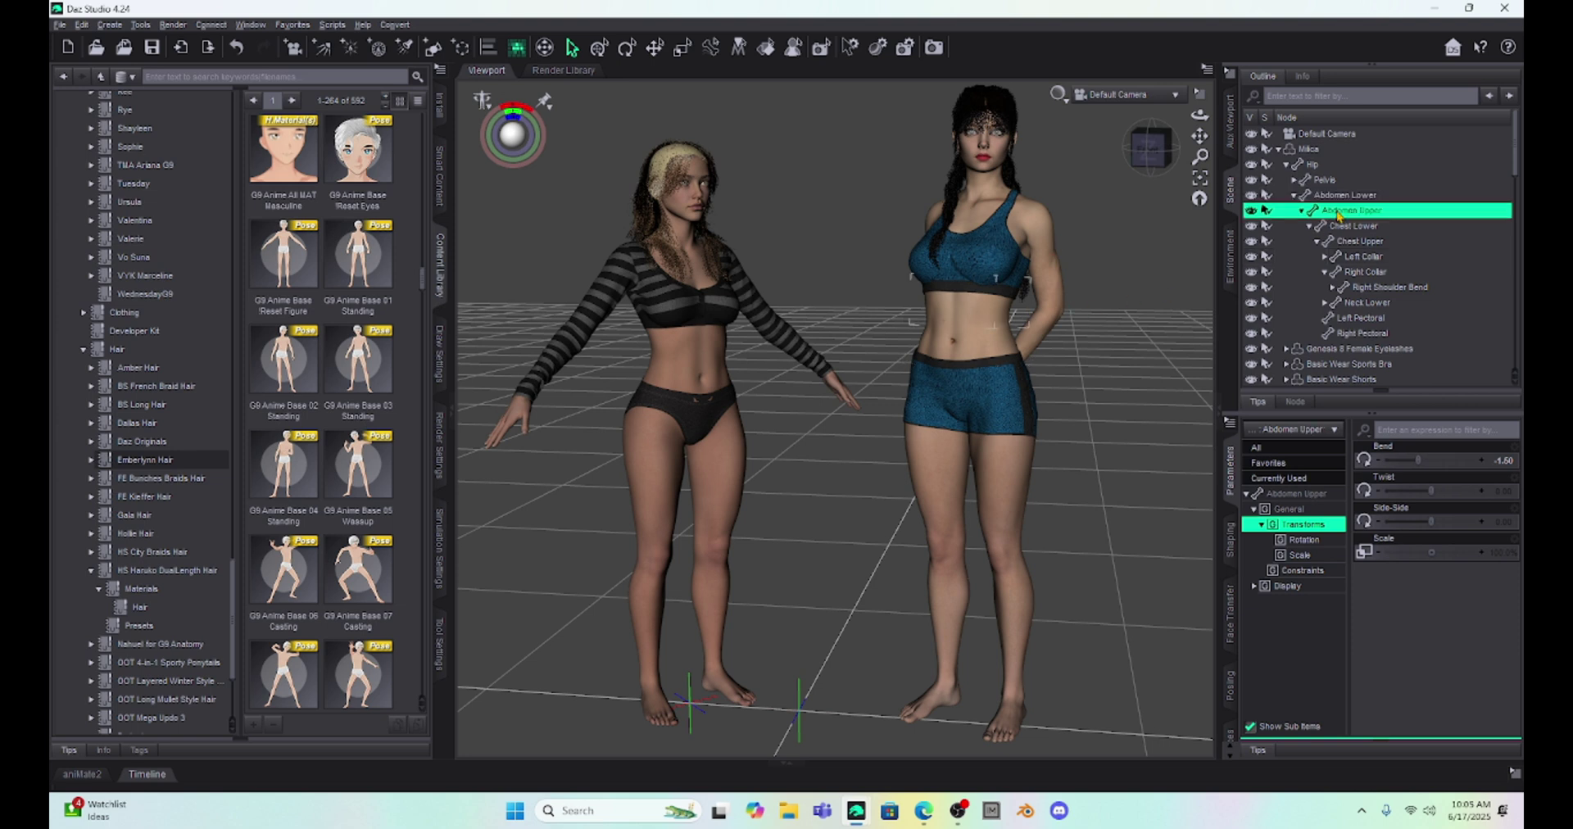
{"action": "left_click", "coordinate": [1348, 228]}
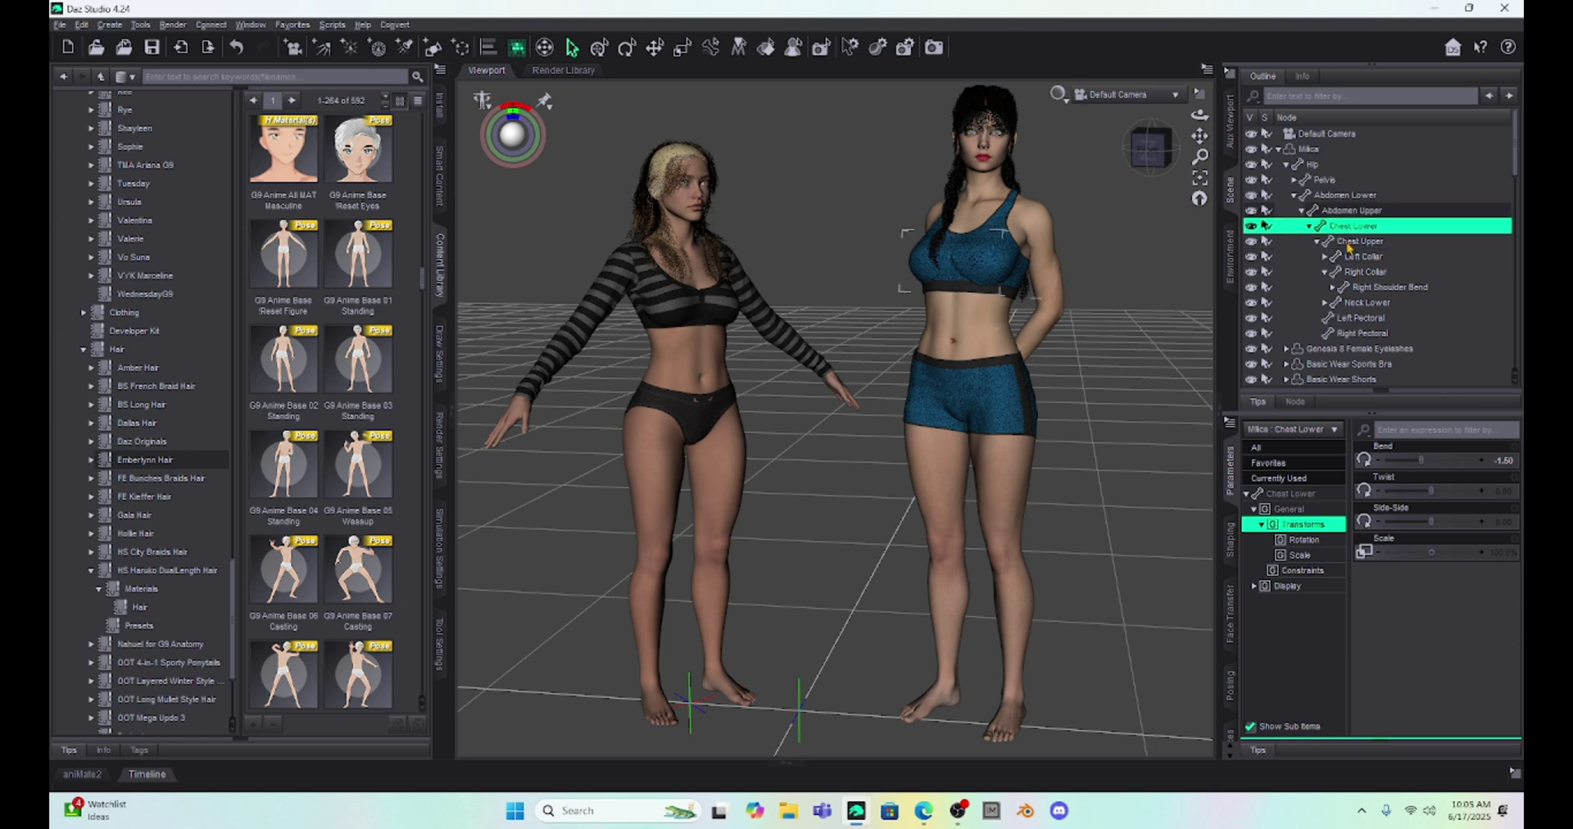
{"action": "left_click", "coordinate": [1348, 244]}
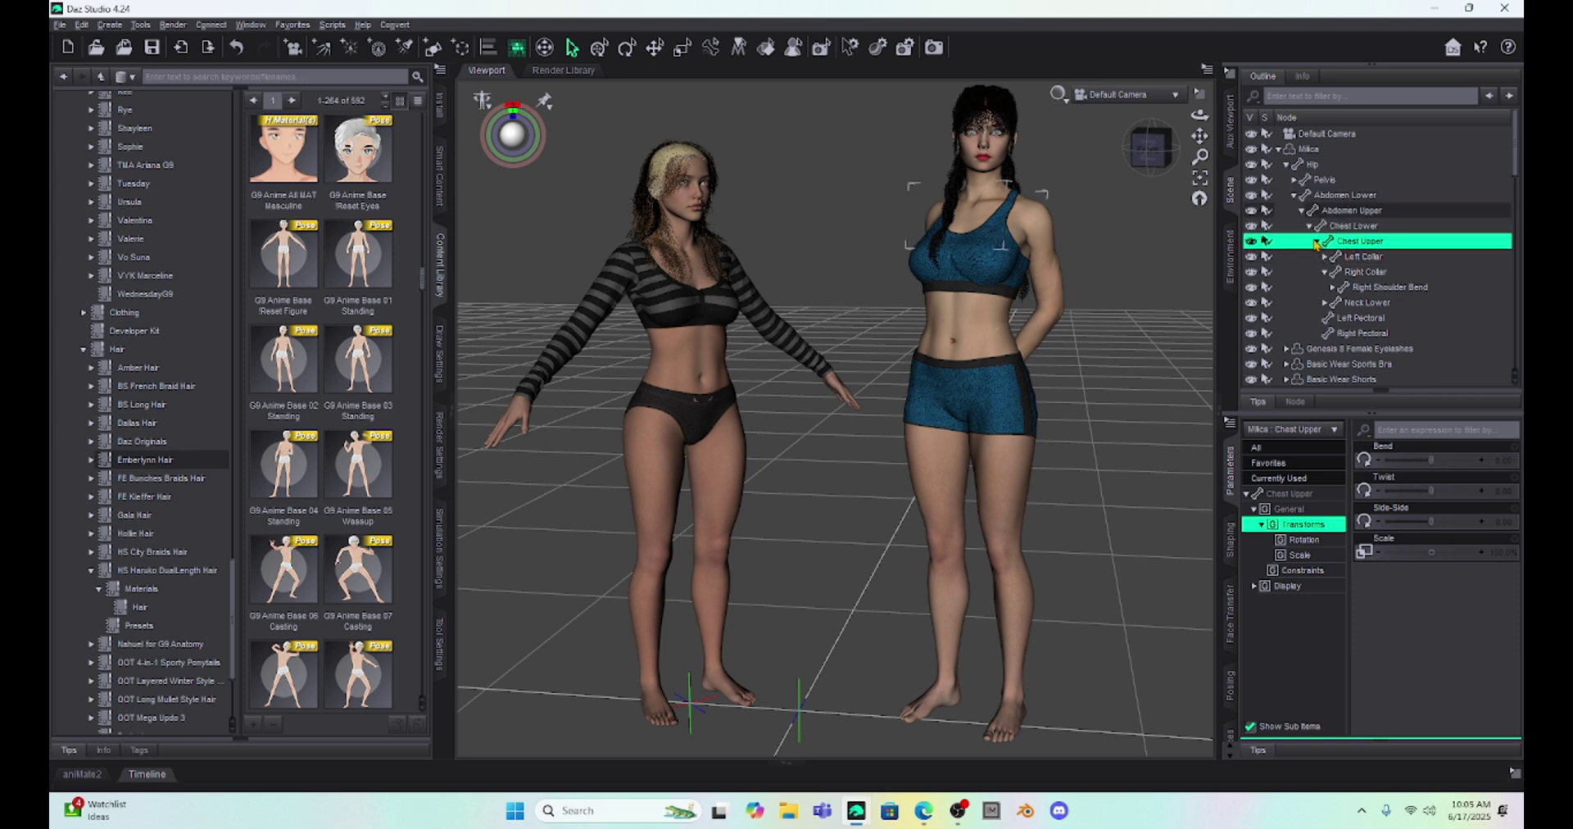
Collapse the Genesis 8 figure's Chest Upper branch and adjust the Bend of its Abdomen Lower bone.
{"action": "left_click", "coordinate": [1318, 241]}
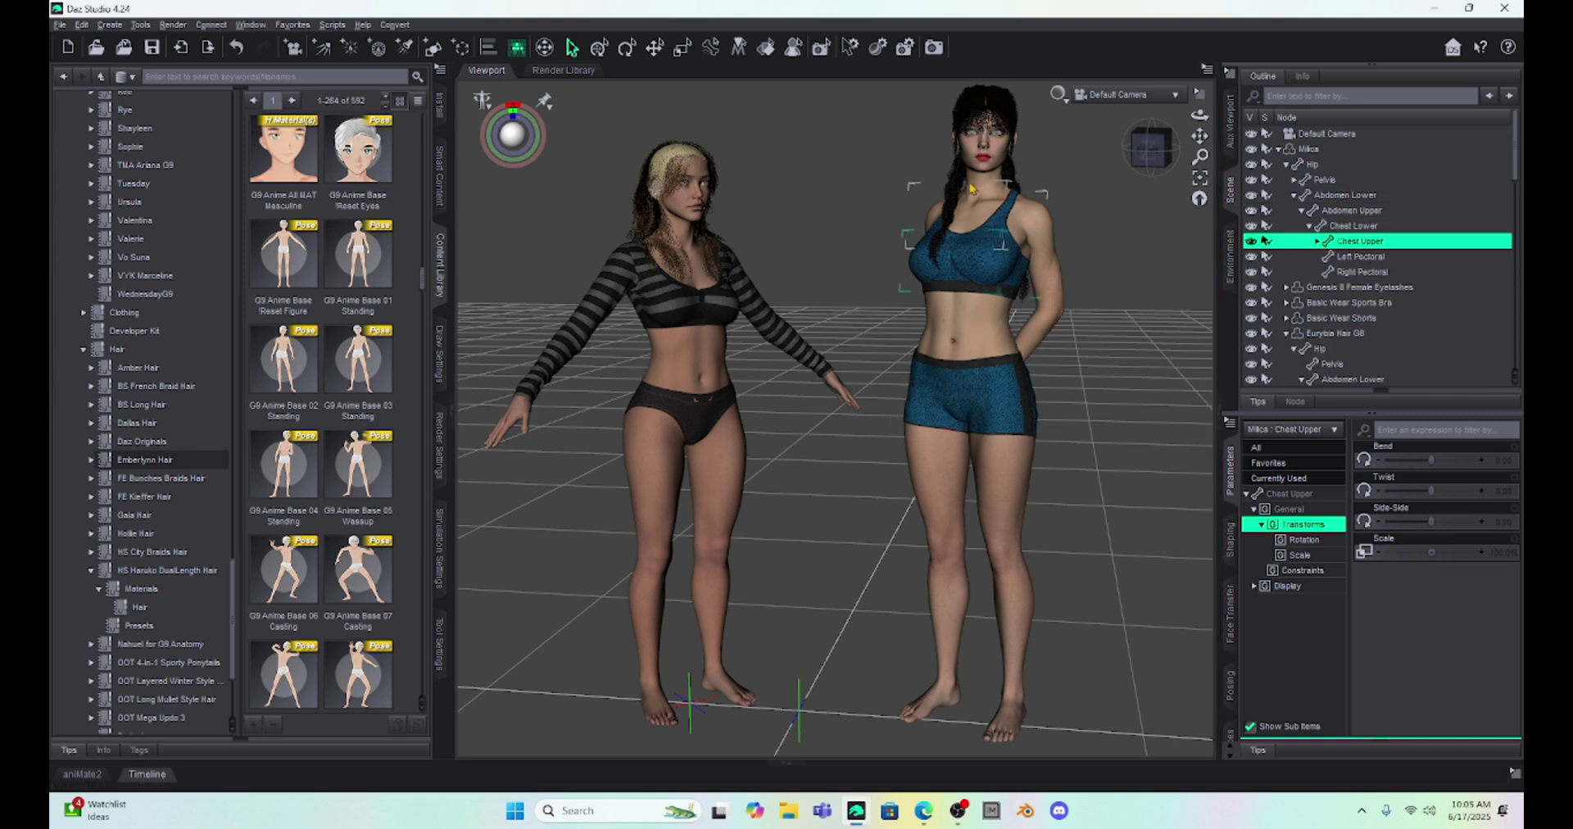
{"action": "left_click", "coordinate": [988, 339]}
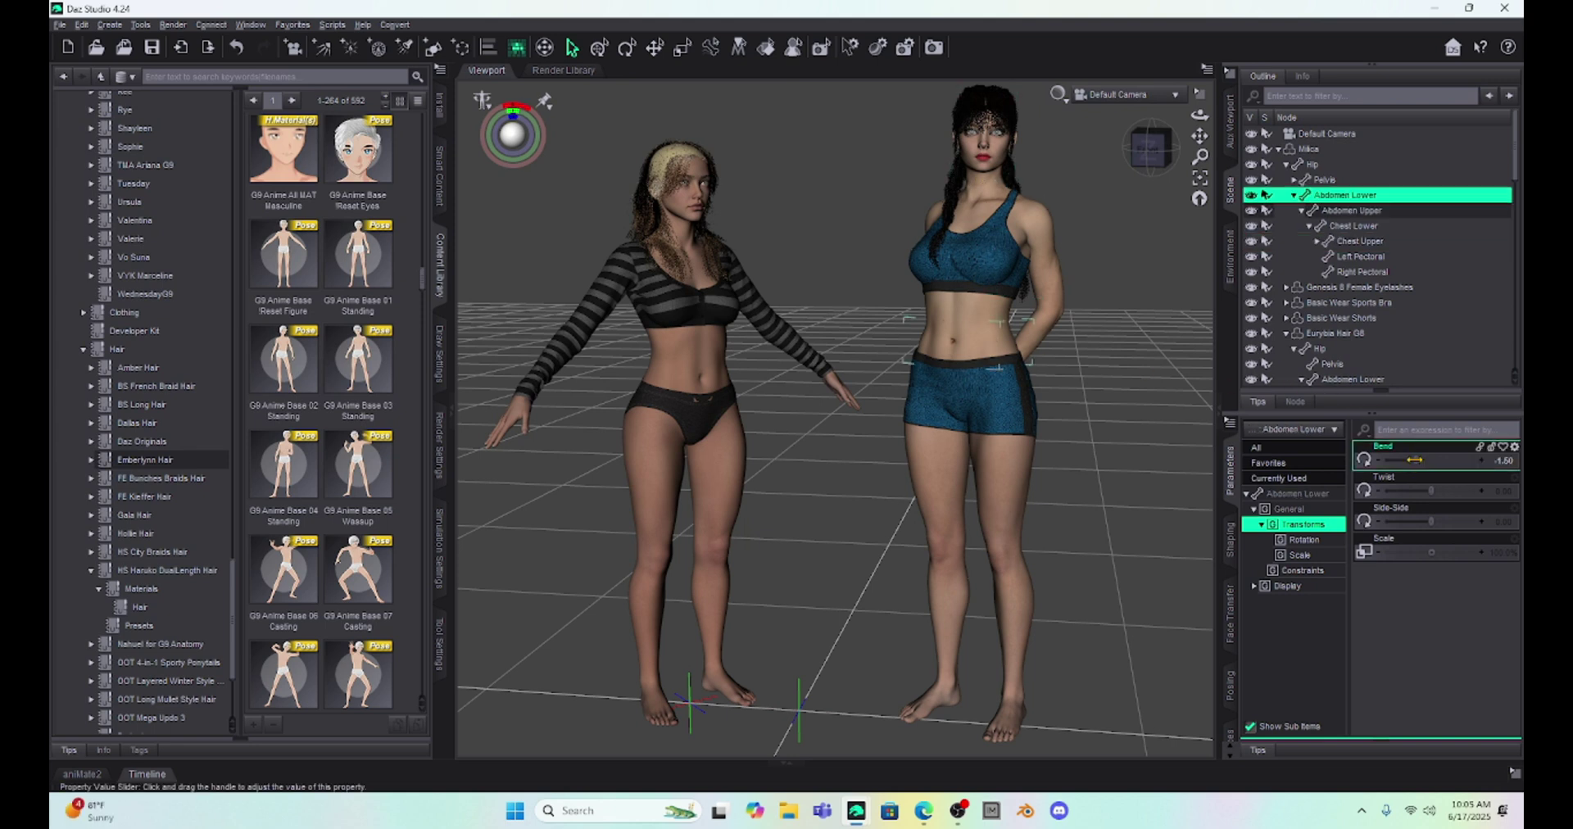
{"action": "mouse_move", "coordinate": [1416, 461]}
{"action": "left_mouse_down"}
{"action": "mouse_move", "coordinate": [1458, 462]}
{"action": "mouse_move", "coordinate": [1428, 464]}
{"action": "left_mouse_up"}
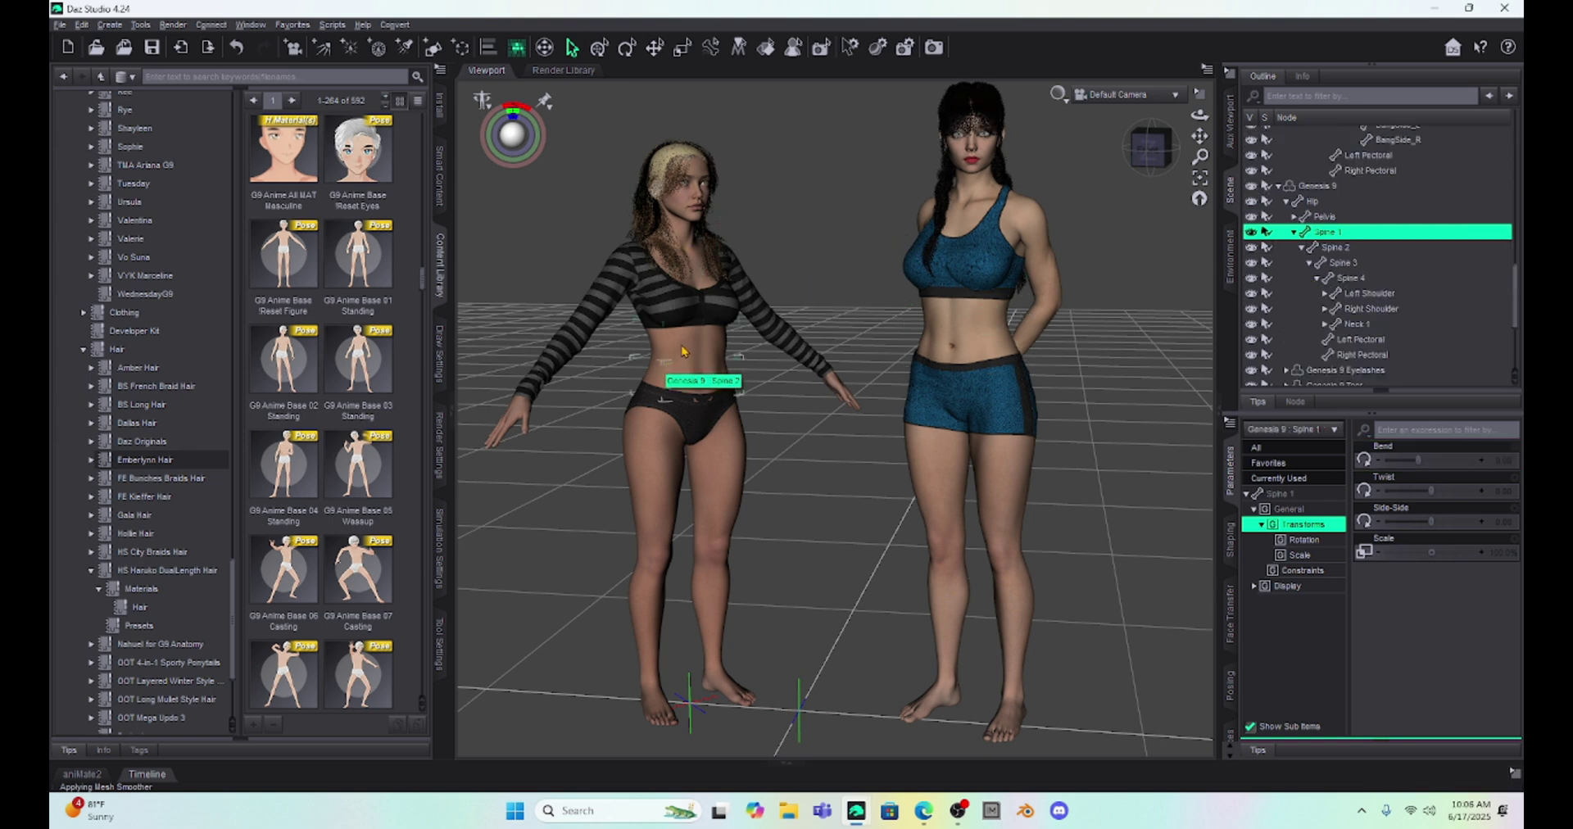
Inspect the Genesis 9 figure's Spine 2, Spine 3 and Spine 4 bones and test the Bend of Spine 4.
{"action": "left_click", "coordinate": [1332, 249]}
{"action": "left_click", "coordinate": [1337, 264]}
{"action": "left_click", "coordinate": [1349, 279]}
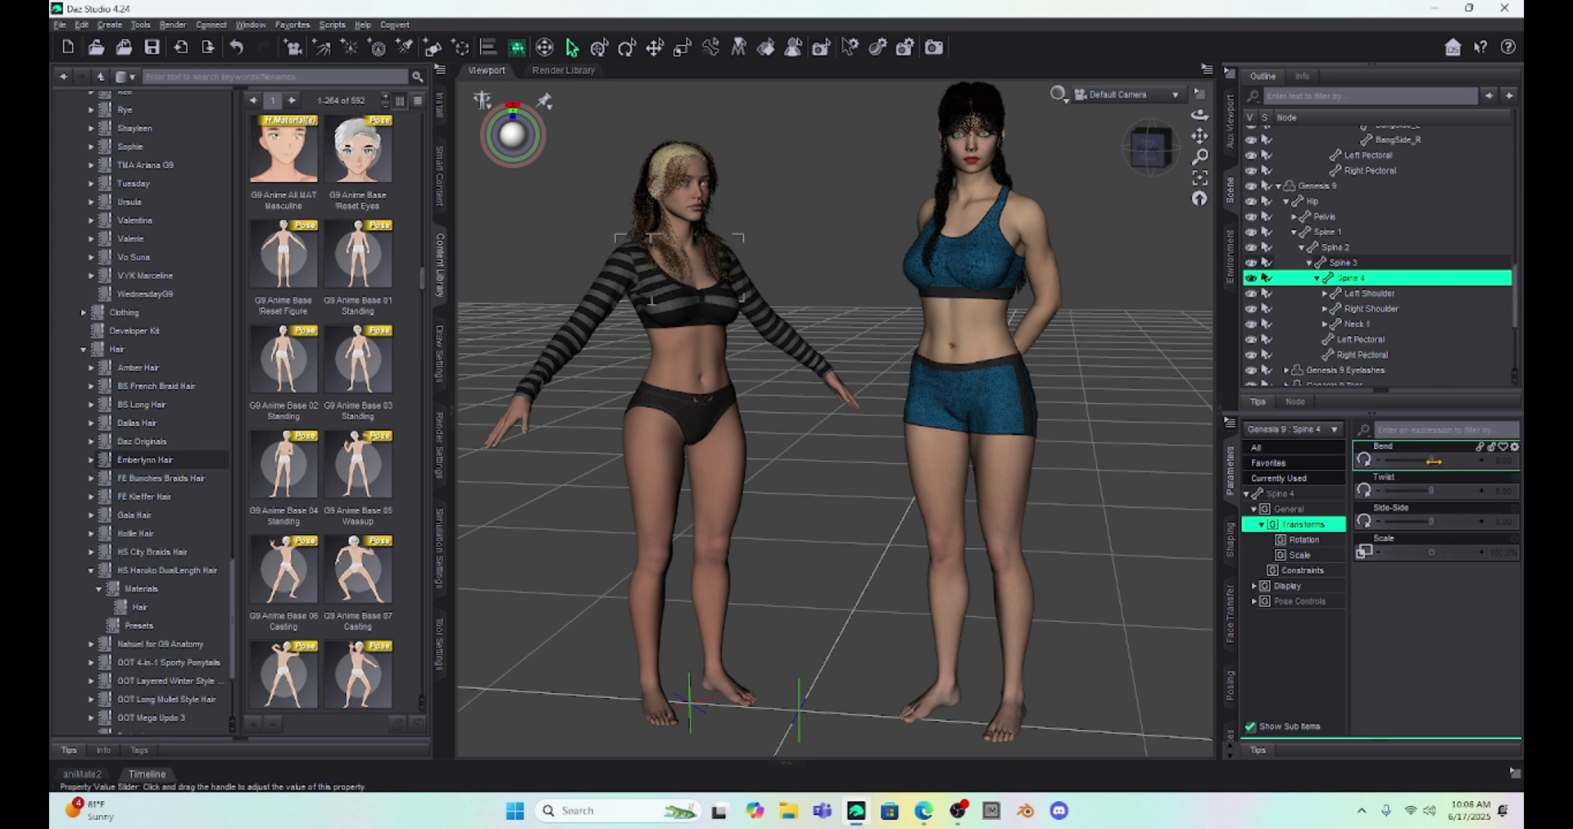
{"action": "mouse_move", "coordinate": [1433, 460]}
{"action": "left_mouse_down"}
{"action": "mouse_move", "coordinate": [1467, 463]}
{"action": "mouse_move", "coordinate": [1432, 469]}
{"action": "left_mouse_up"}
{"action": "left_click", "coordinate": [687, 344]}
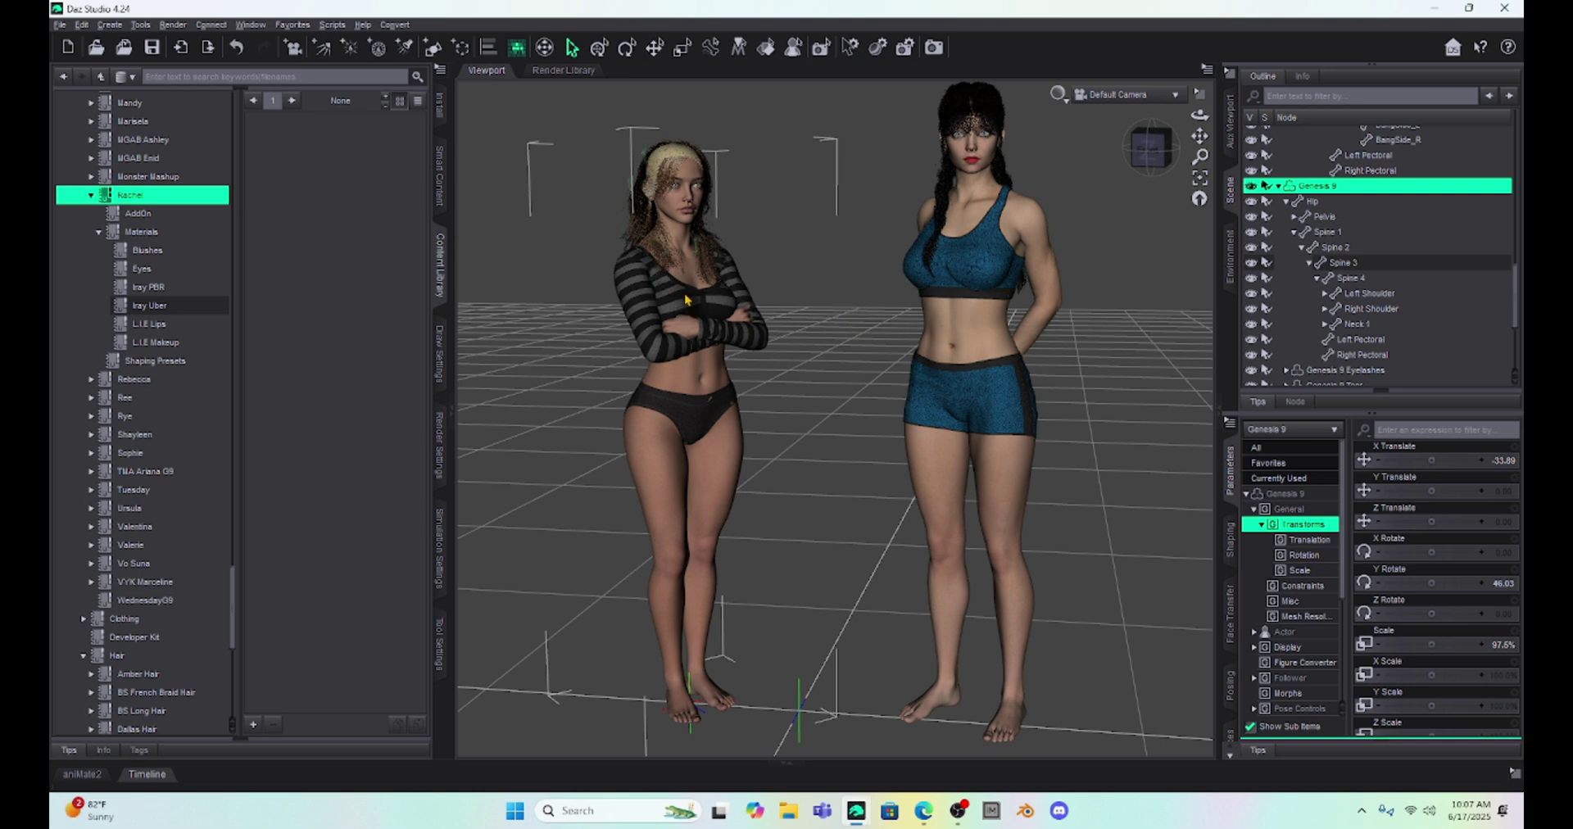
Move the Genesis 9 figure closer to the Genesis 8 figure by setting its X Translate to 9.48.
{"action": "left_click_drag", "start_coordinate": [1199, 136], "coordinate": [1199, 325]}
{"action": "scroll", "coordinate": [984, 303], "scroll_direction": "up", "scroll_amount": 5}
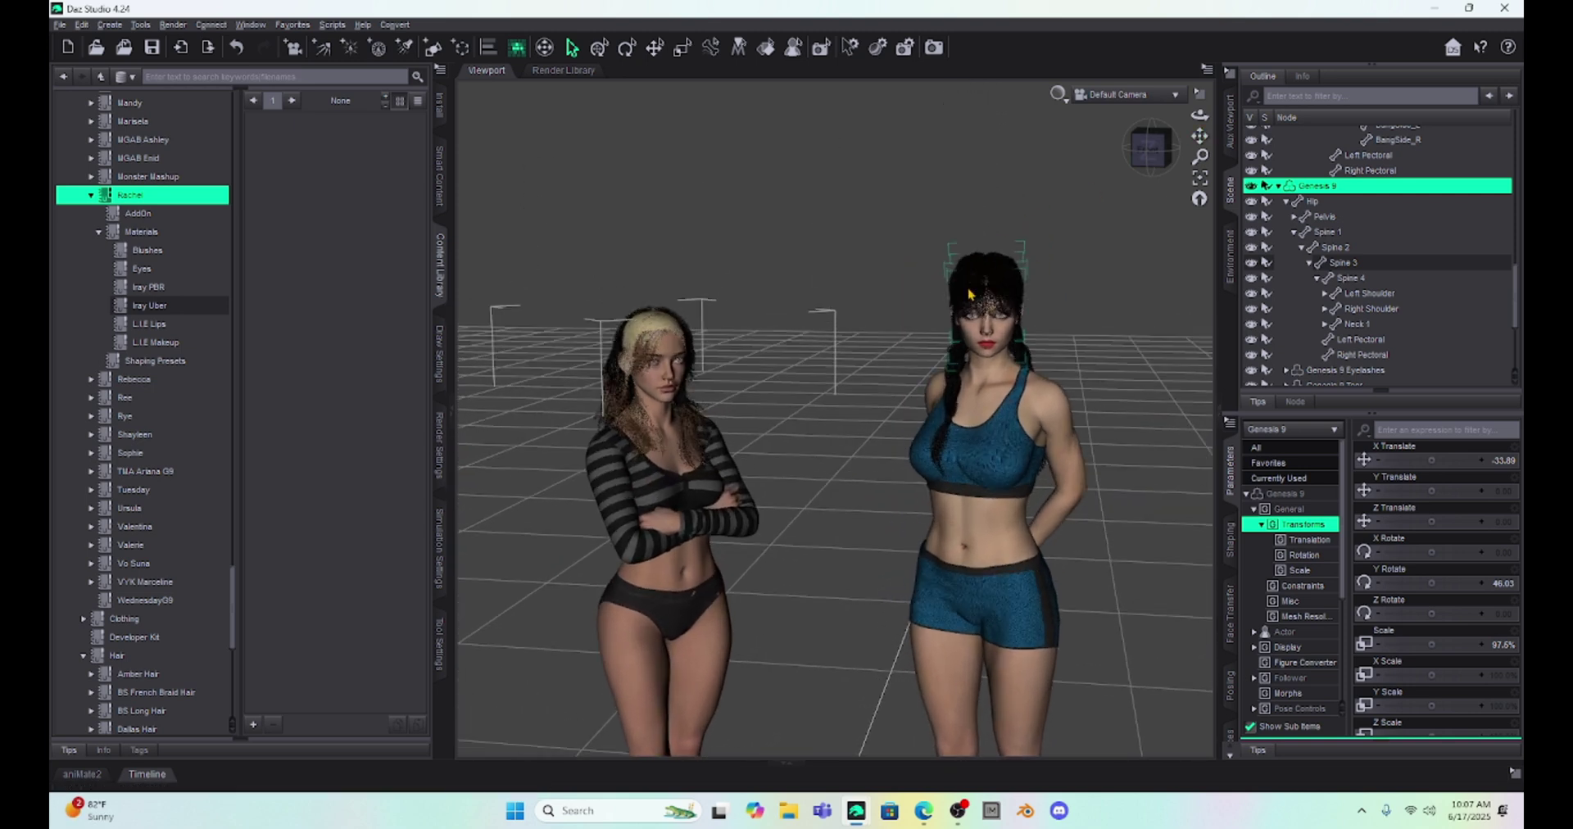
{"action": "scroll", "coordinate": [990, 307], "scroll_direction": "up", "scroll_amount": 3}
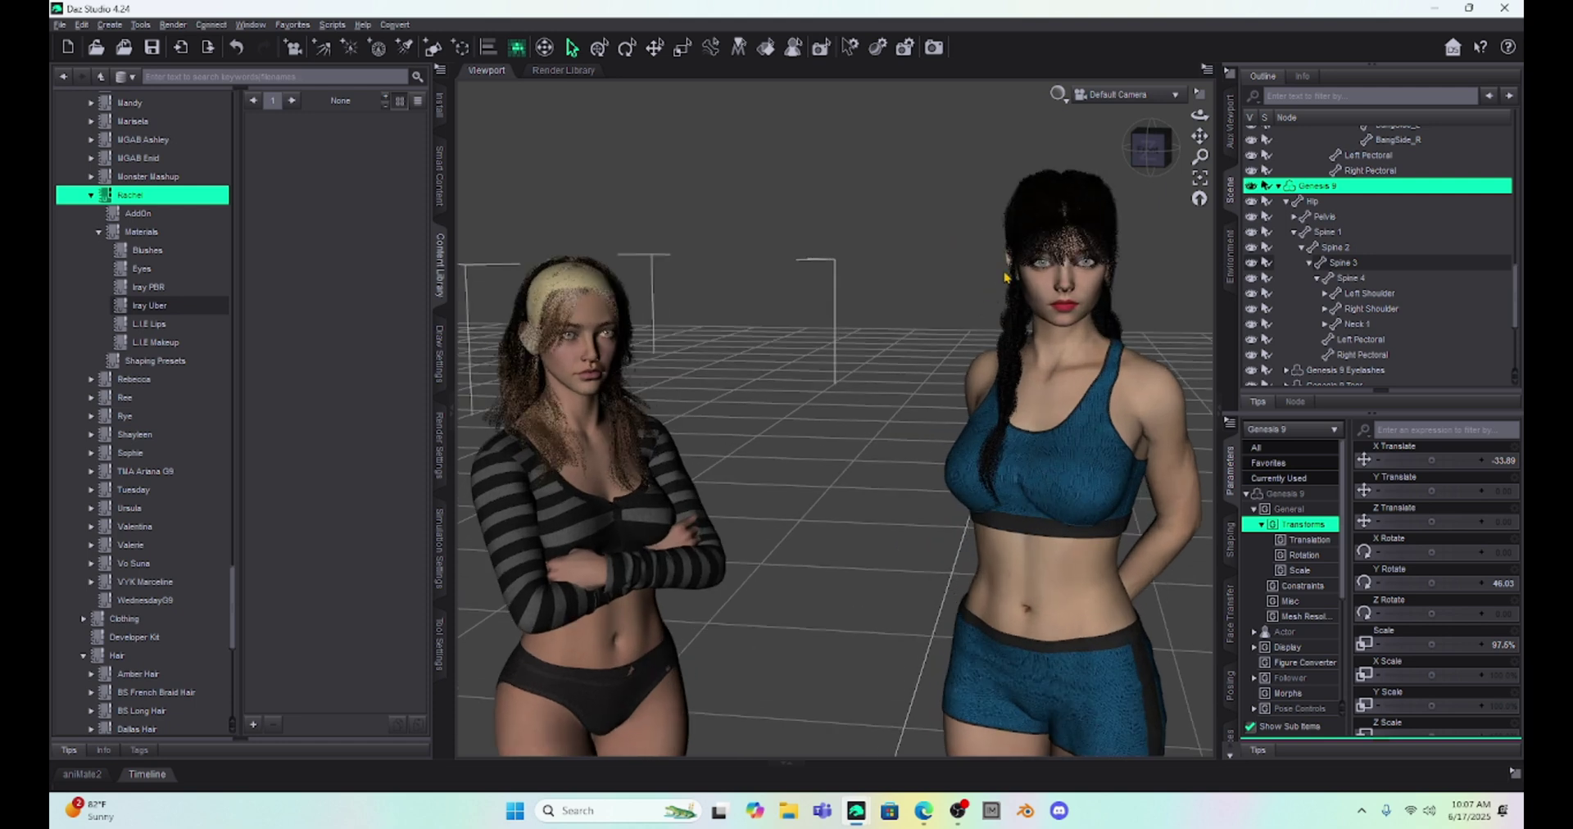
{"action": "left_click_drag", "start_coordinate": [1147, 157], "coordinate": [1148, 123]}
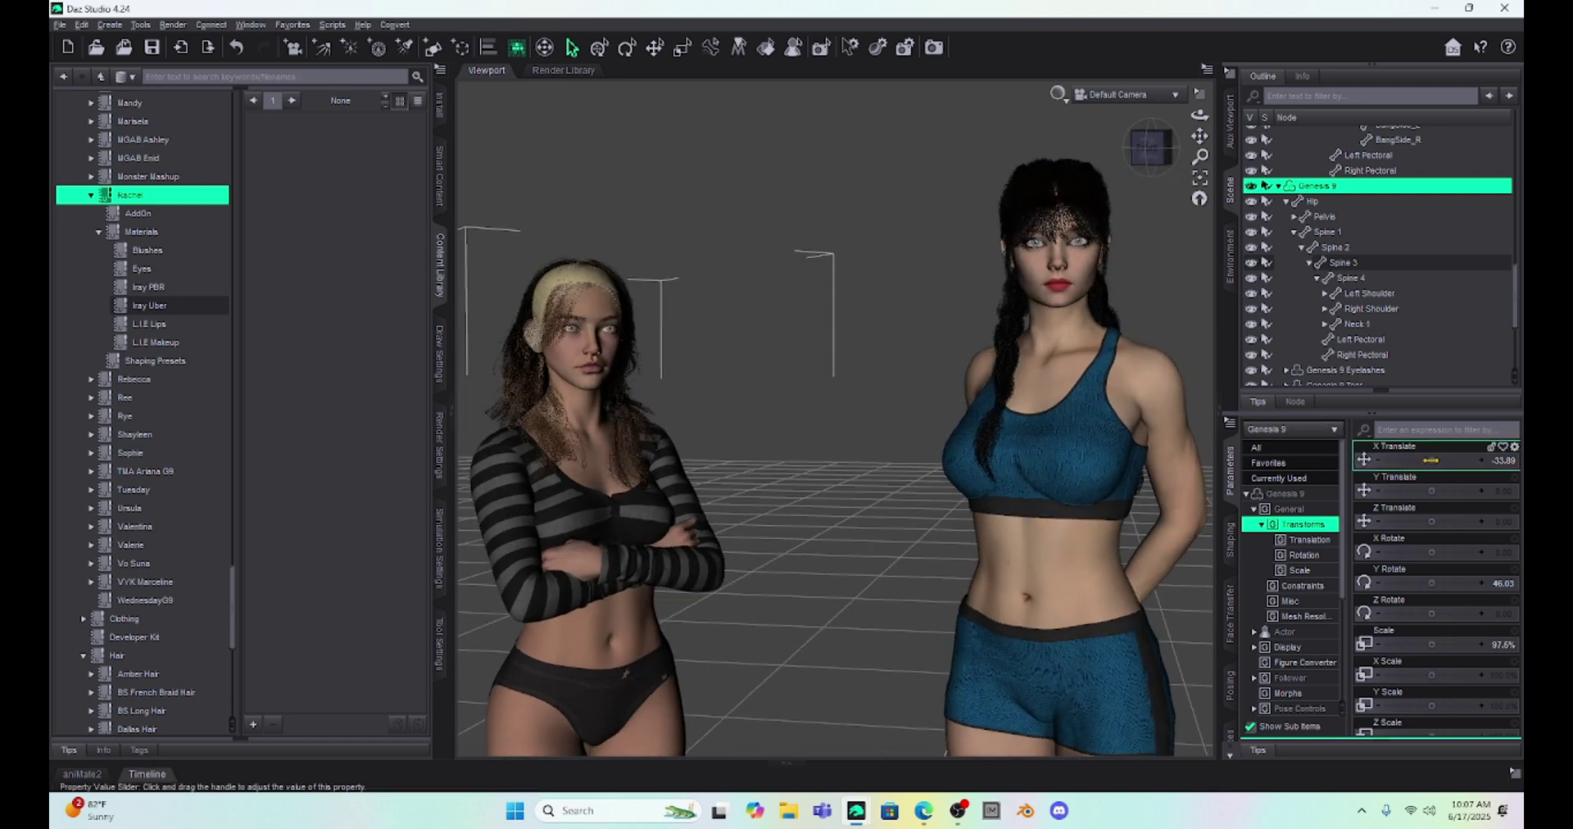
{"action": "mouse_move", "coordinate": [1434, 461]}
{"action": "left_mouse_down"}
{"action": "mouse_move", "coordinate": [1452, 460]}
{"action": "mouse_move", "coordinate": [1432, 460]}
{"action": "left_mouse_up"}
Compare both faces up close, then look over the brow and cheek Pose Controls of the Genesis 8 figure's head.
{"action": "mouse_move", "coordinate": [1199, 135]}
{"action": "left_mouse_down"}
{"action": "mouse_move", "coordinate": [1146, 166]}
{"action": "mouse_move", "coordinate": [1206, 157]}
{"action": "left_mouse_up"}
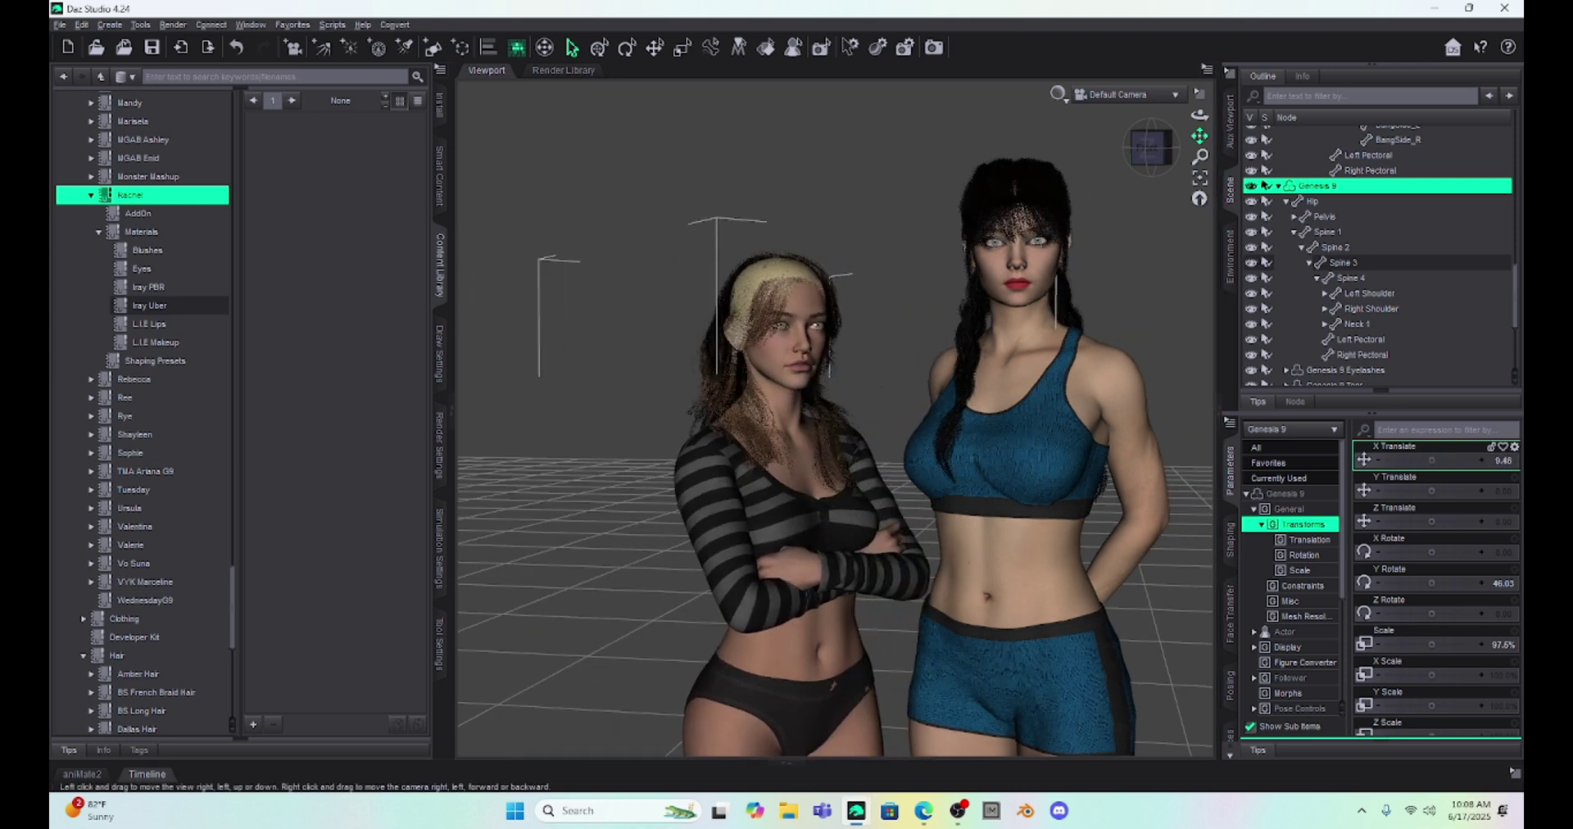
{"action": "scroll", "coordinate": [1078, 305], "scroll_direction": "up", "scroll_amount": 4}
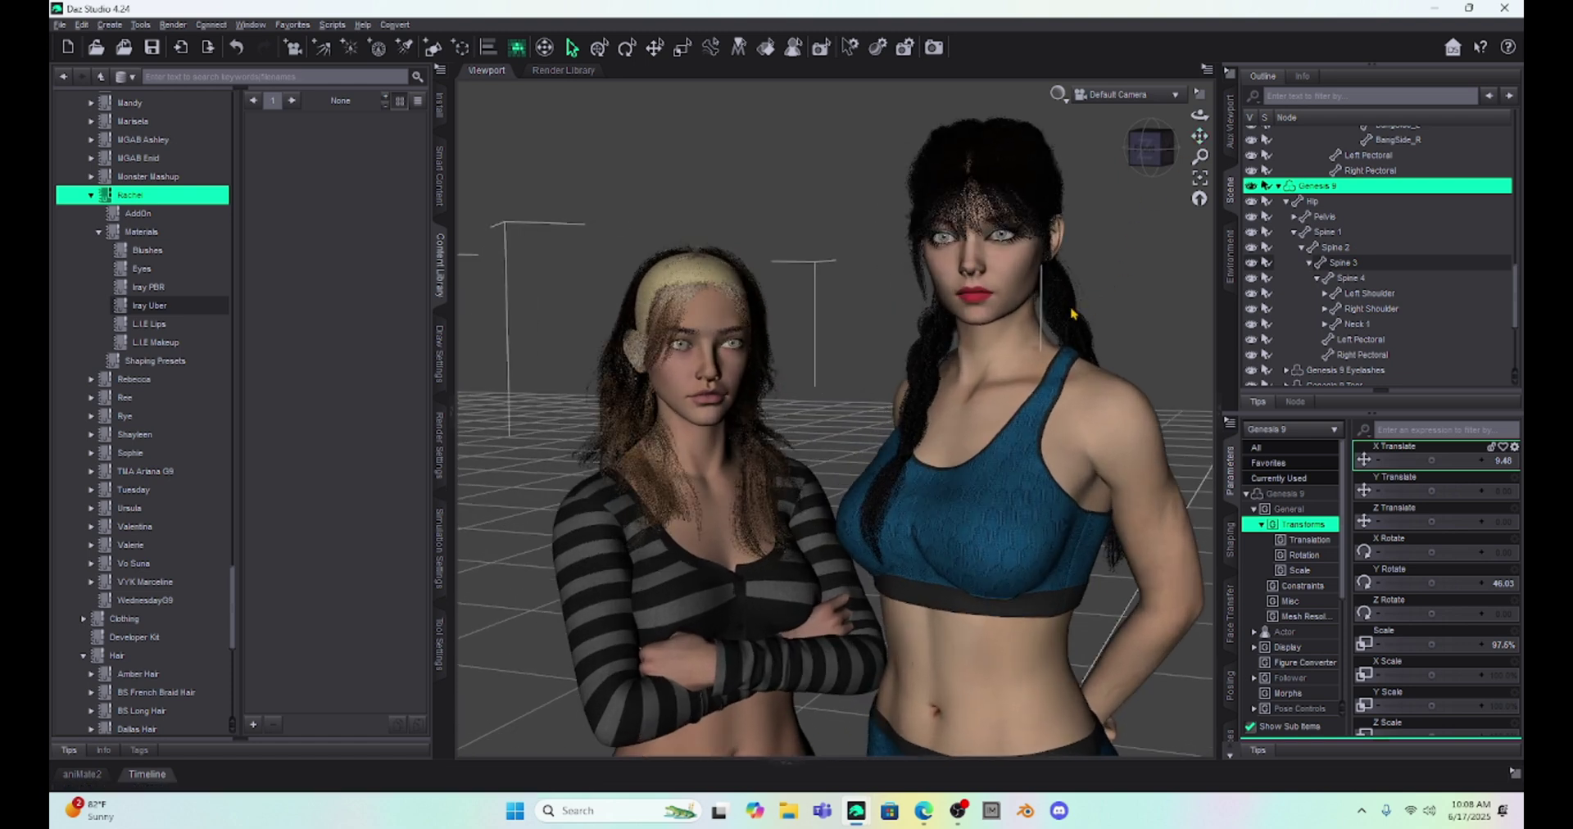
{"action": "scroll", "coordinate": [1071, 313], "scroll_direction": "up", "scroll_amount": 2}
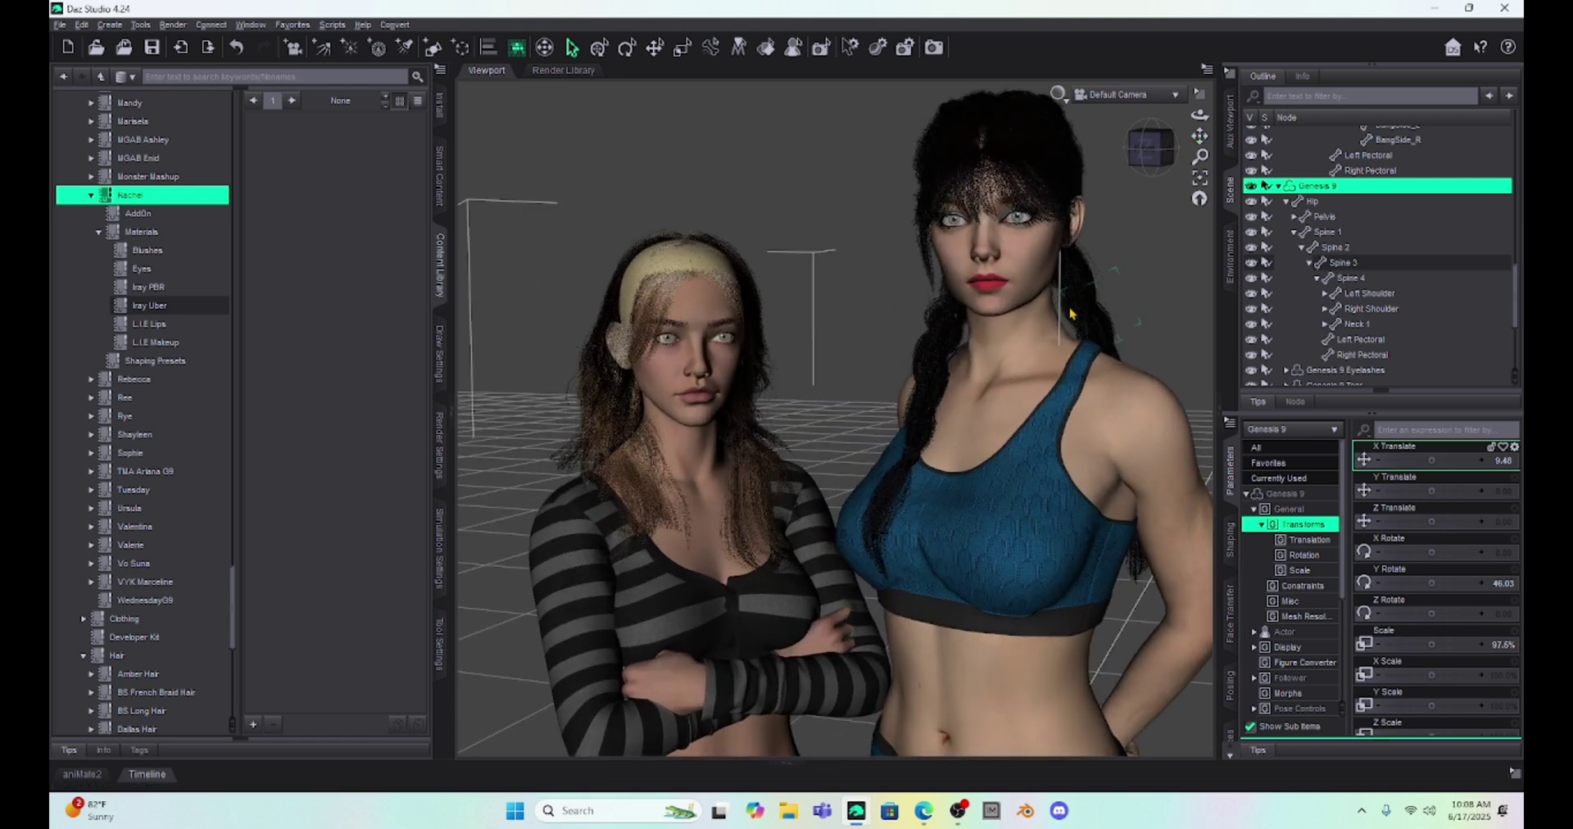
{"action": "left_click_drag", "start_coordinate": [1165, 158], "coordinate": [1148, 257]}
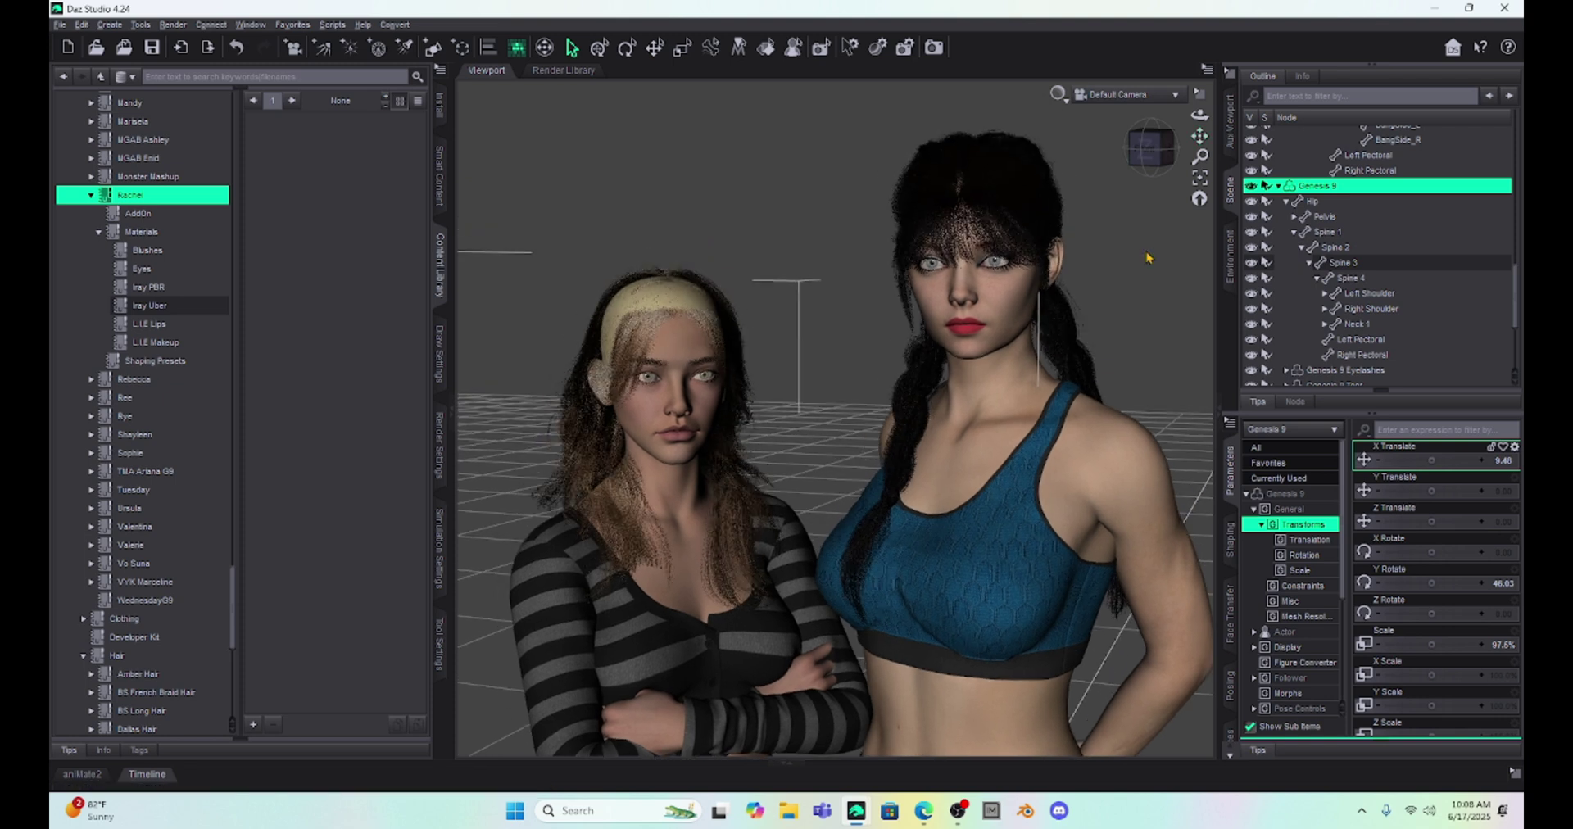
{"action": "scroll", "coordinate": [1022, 340], "scroll_direction": "up", "scroll_amount": 2}
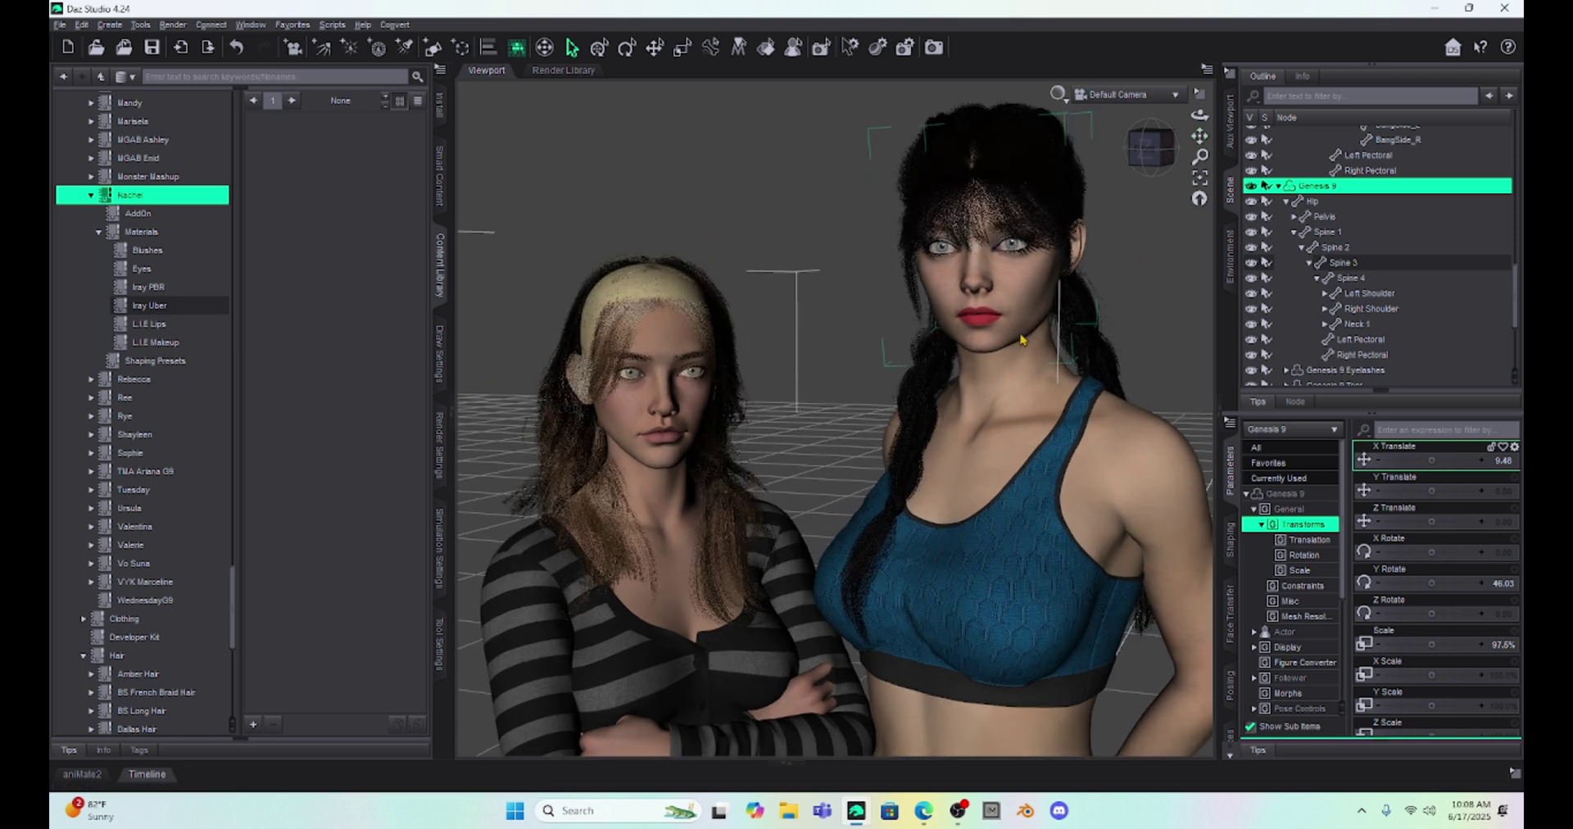
{"action": "left_click", "coordinate": [1008, 284]}
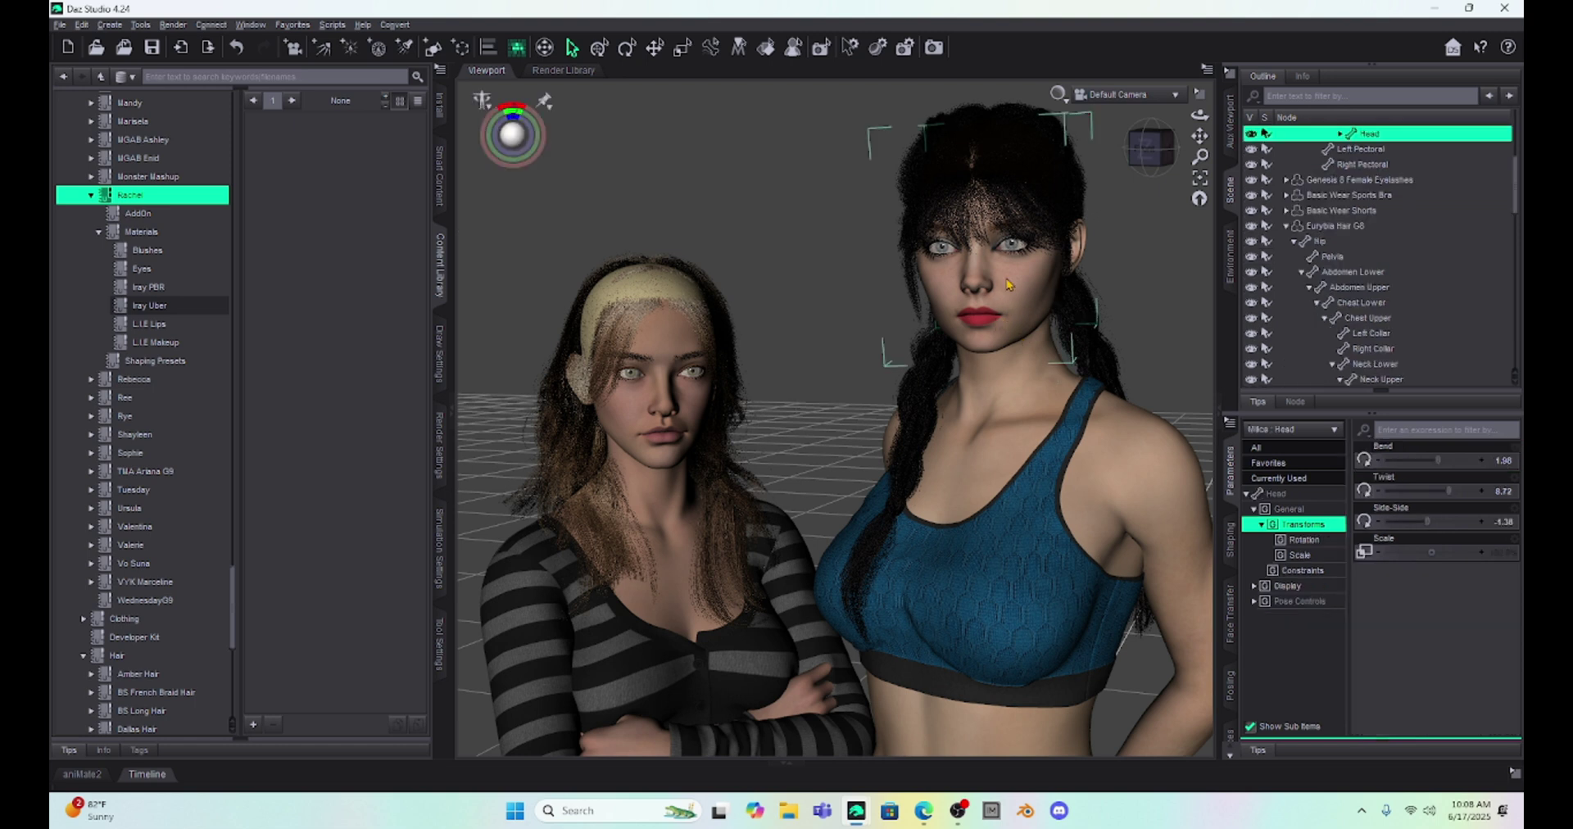
{"action": "left_click", "coordinate": [1293, 605]}
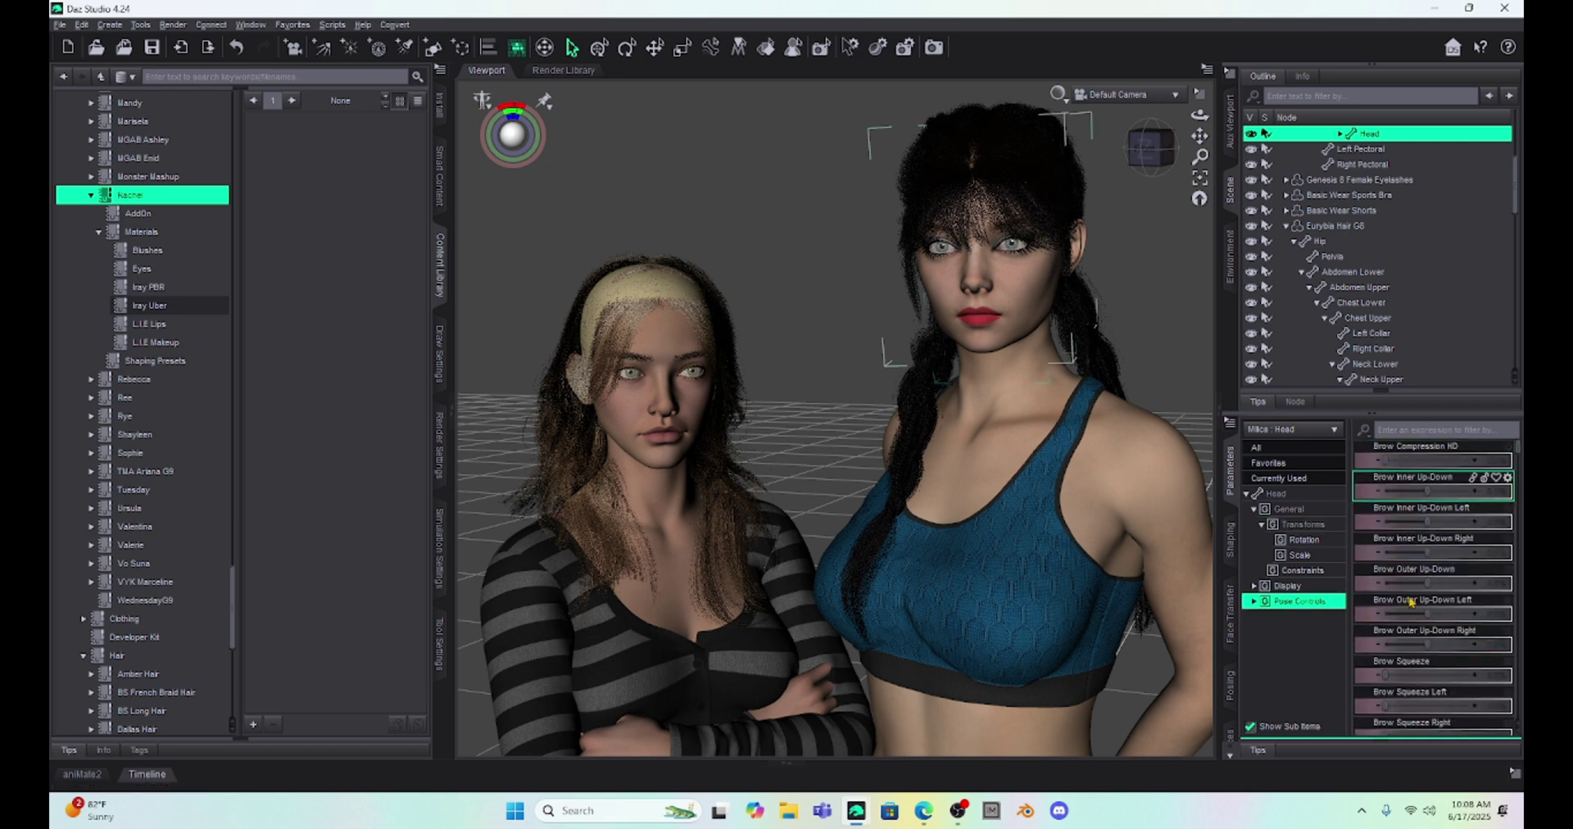
{"action": "scroll", "coordinate": [1418, 594], "scroll_direction": "down", "scroll_amount": 5}
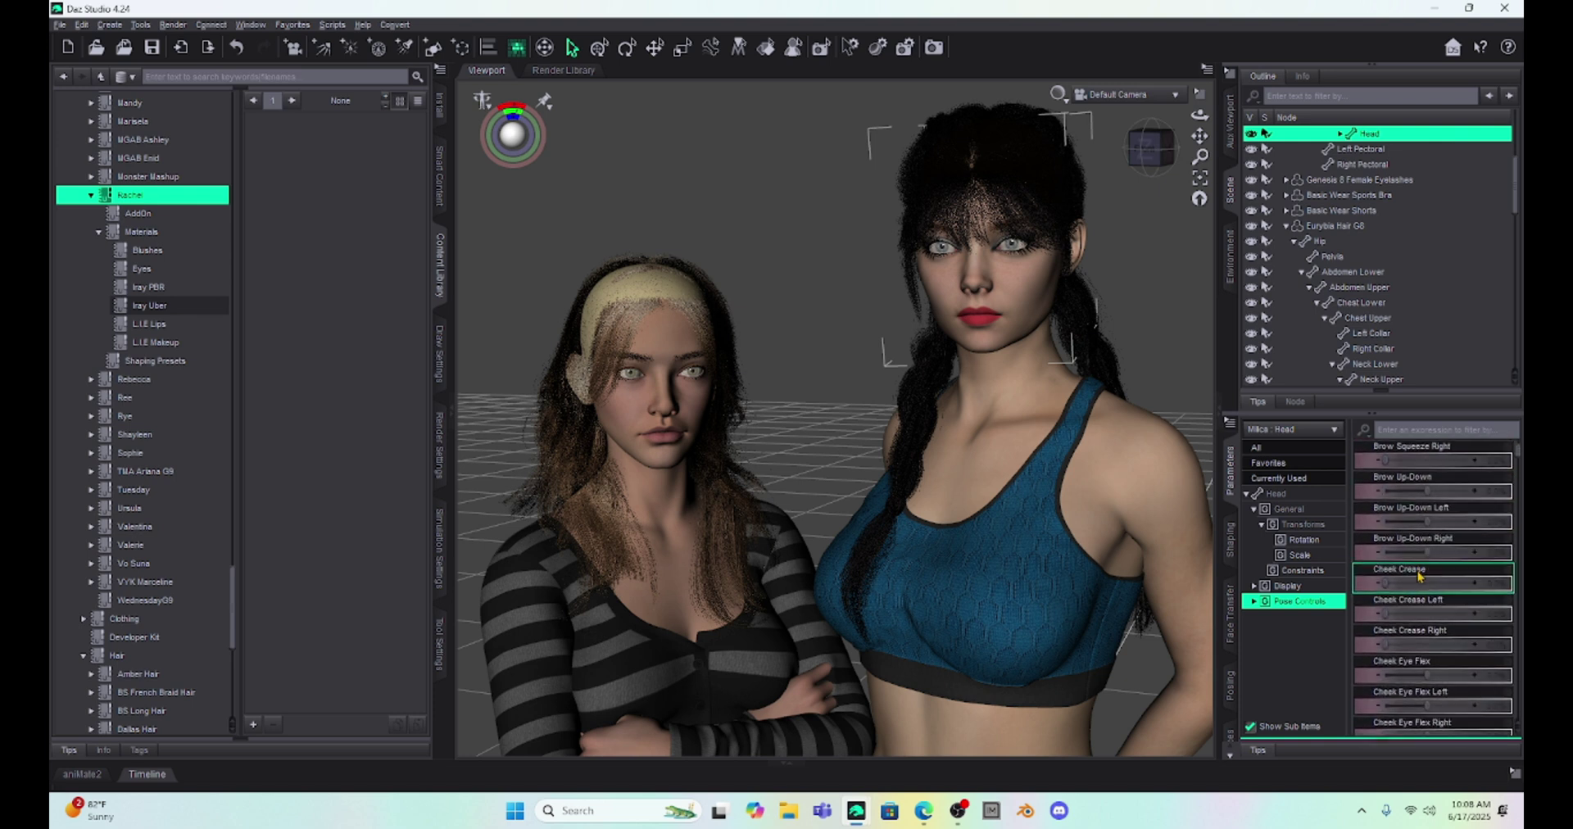
{"action": "scroll", "coordinate": [1421, 576], "scroll_direction": "up", "scroll_amount": 5}
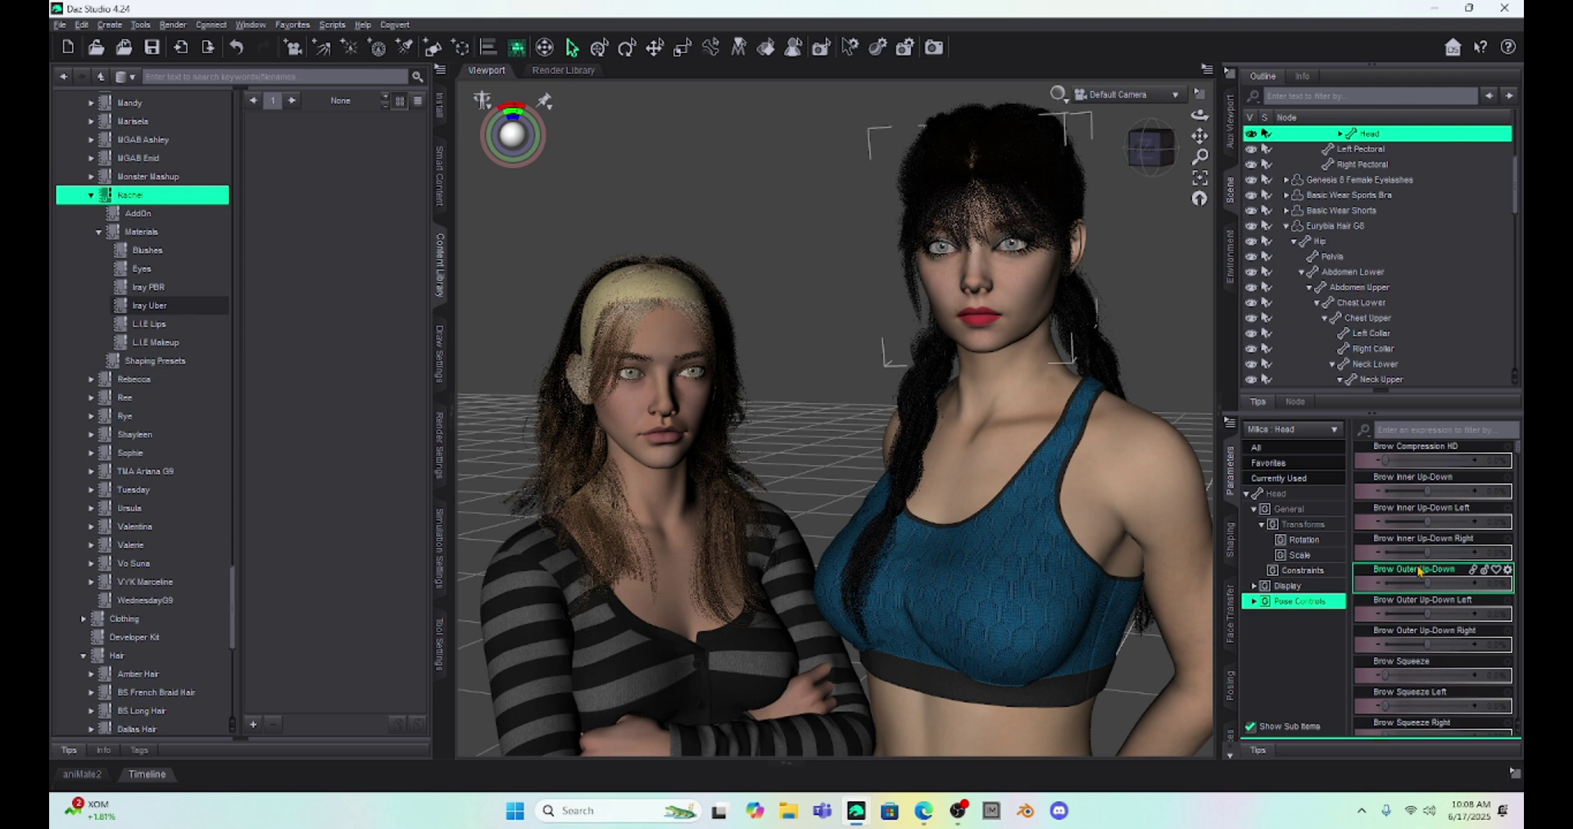
Filter the Genesis 8 head's pose controls by "eyes" and adjust the Eyes Side-Side control.
{"action": "left_click", "coordinate": [1422, 426]}
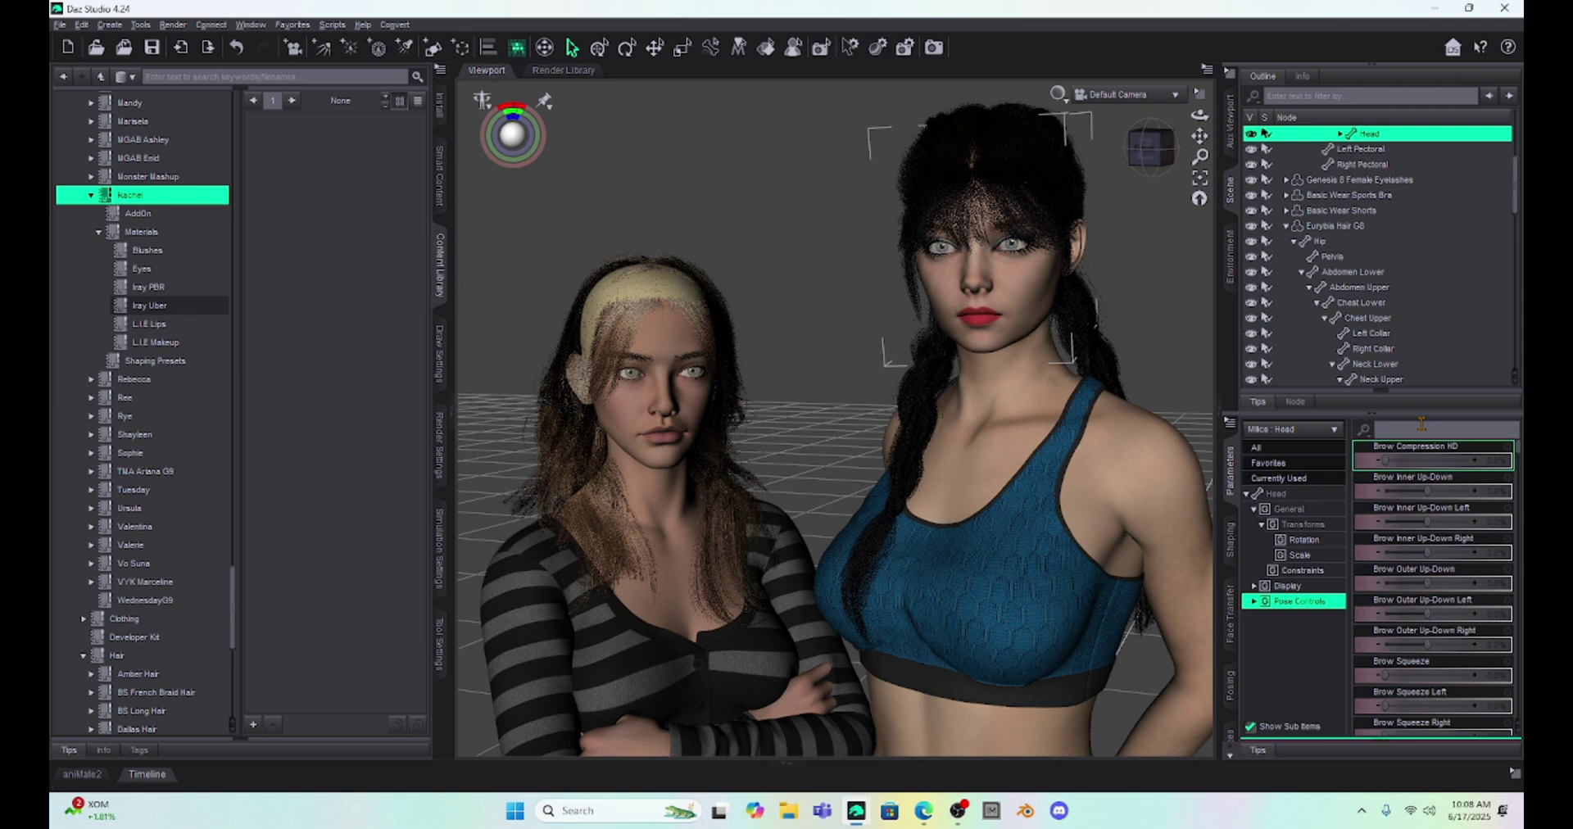
{"action": "type", "text": "eyes"}
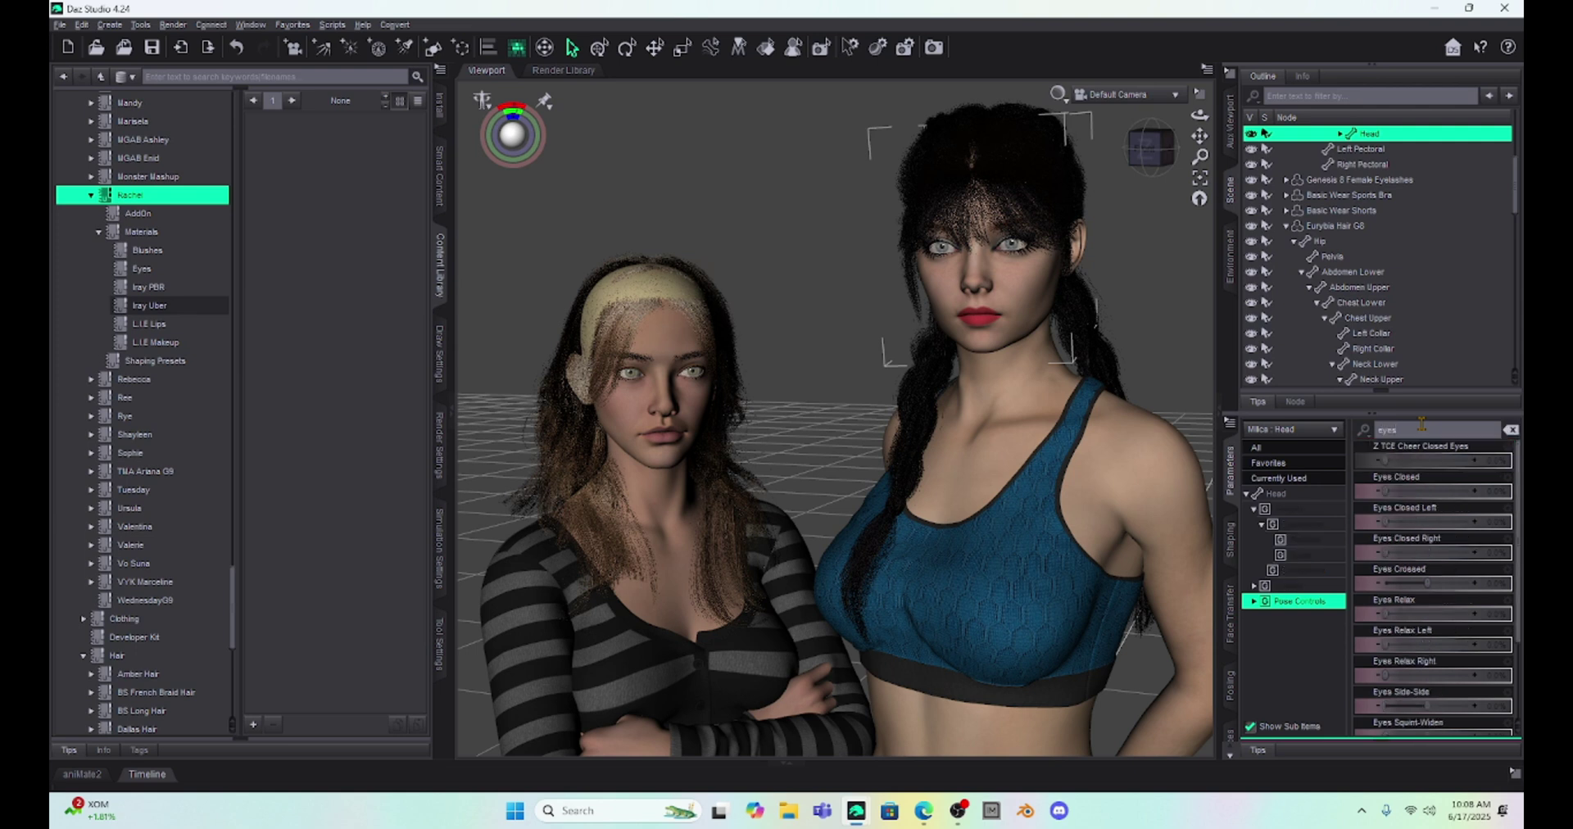
{"action": "mouse_move", "coordinate": [1427, 706]}
{"action": "left_mouse_down"}
{"action": "mouse_move", "coordinate": [1367, 725]}
{"action": "mouse_move", "coordinate": [1430, 723]}
{"action": "left_mouse_up"}
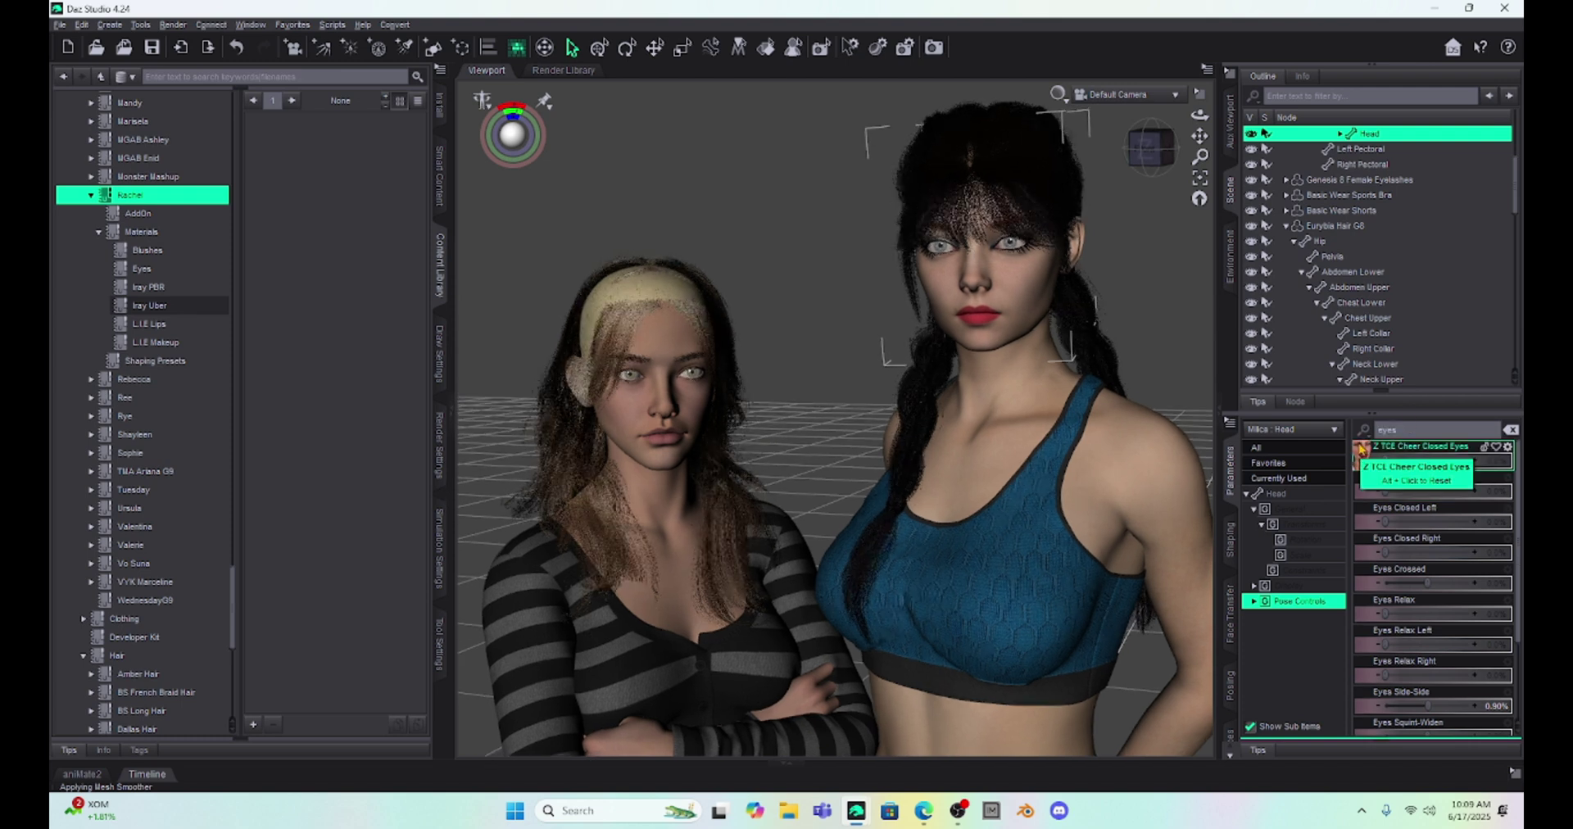
{"action": "left_click", "coordinate": [1361, 449]}
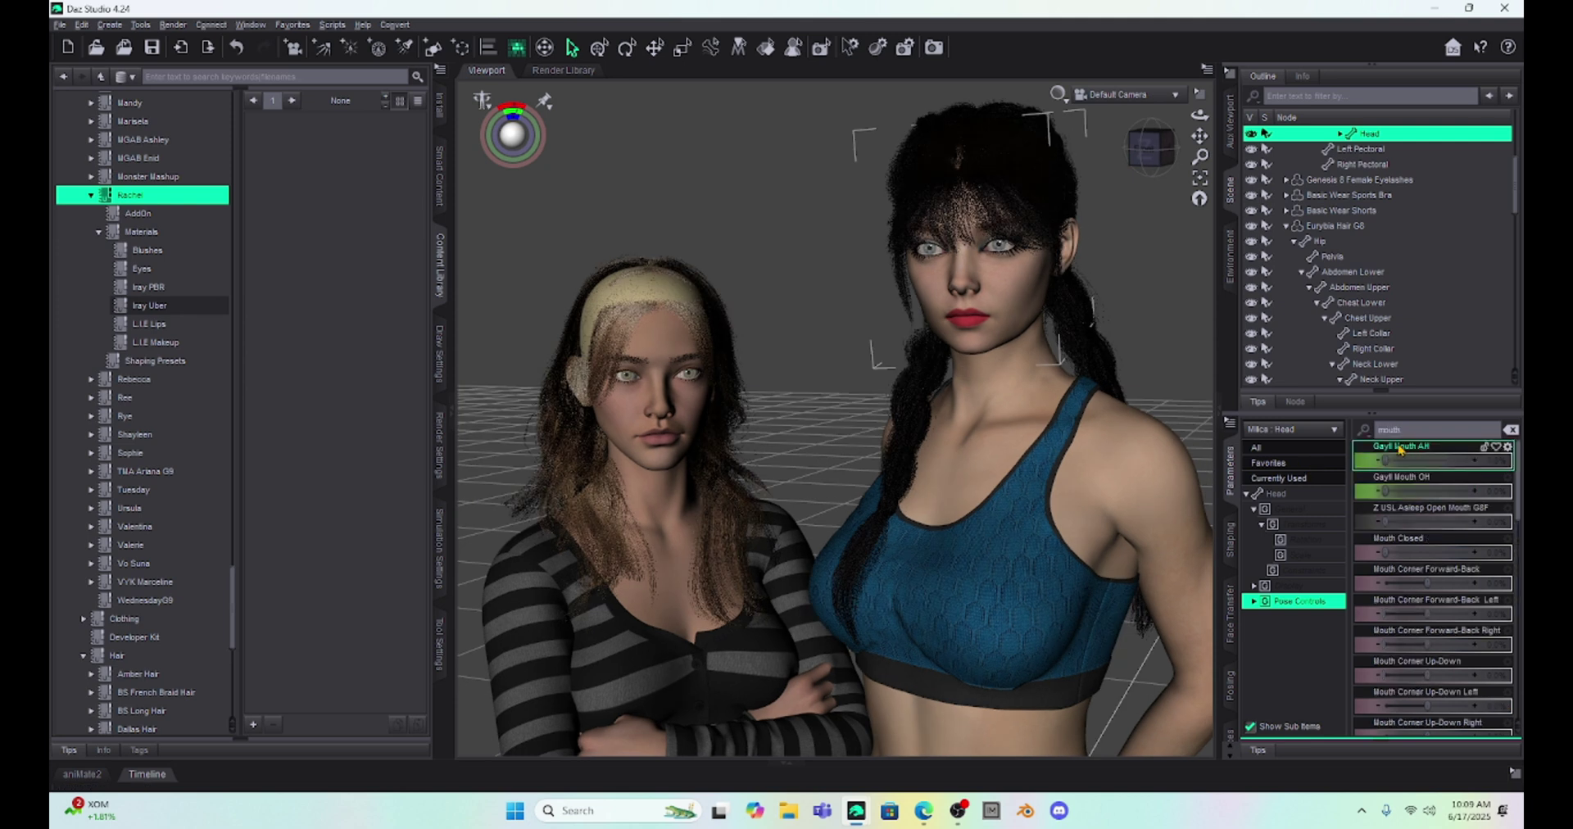
Set the Genesis 8 figure's Mouth AH expression to 55.9% and look over the remaining mouth controls.
{"action": "left_click_drag", "start_coordinate": [1386, 461], "coordinate": [1433, 483]}
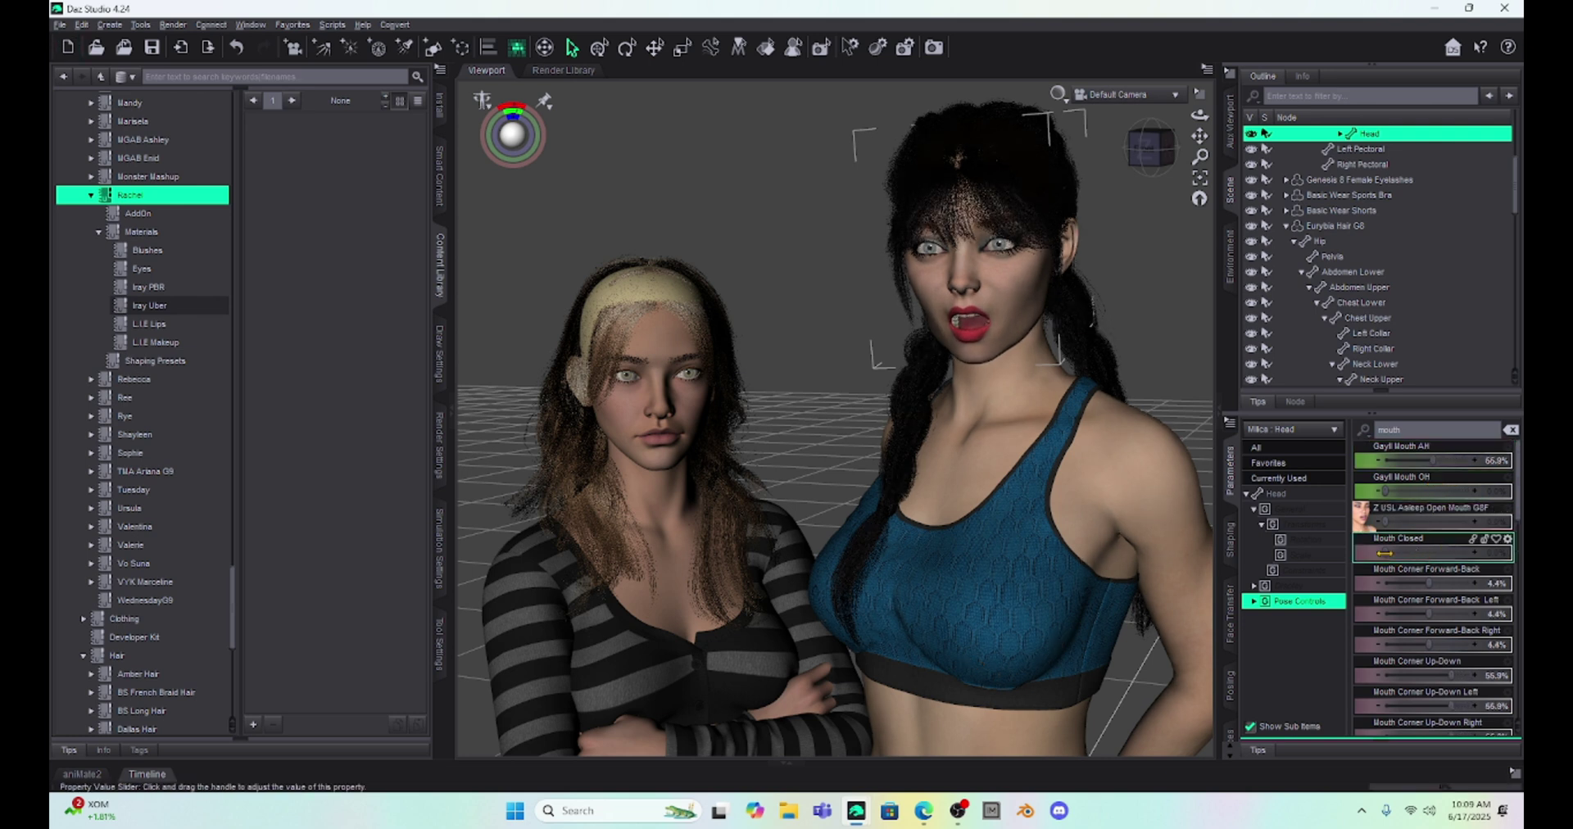
{"action": "scroll", "coordinate": [1419, 530], "scroll_direction": "down", "scroll_amount": 1}
{"action": "scroll", "coordinate": [1418, 530], "scroll_direction": "down", "scroll_amount": 3}
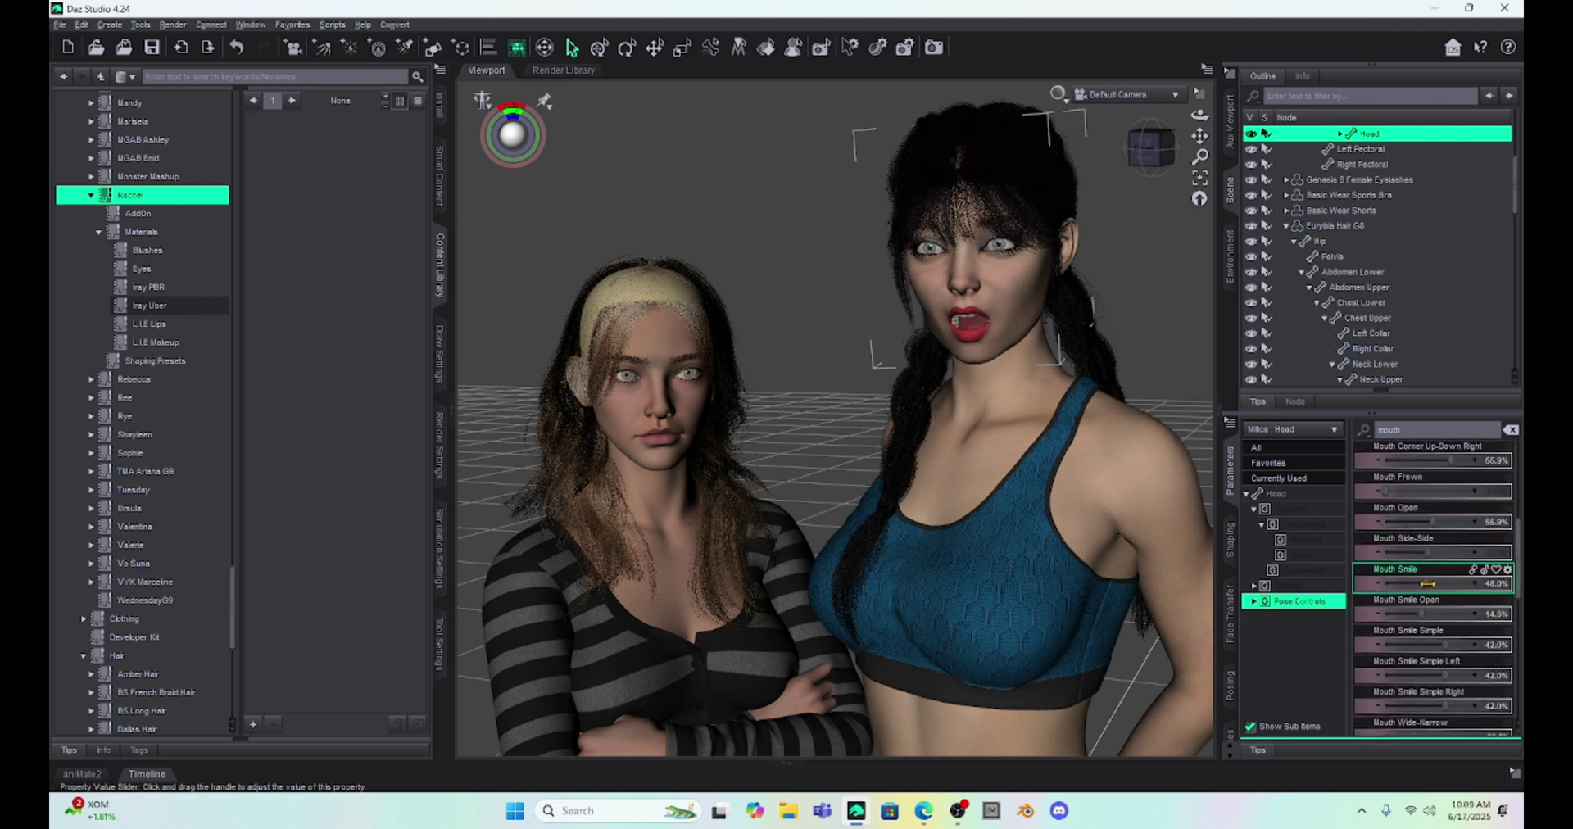
{"action": "mouse_move", "coordinate": [1427, 584]}
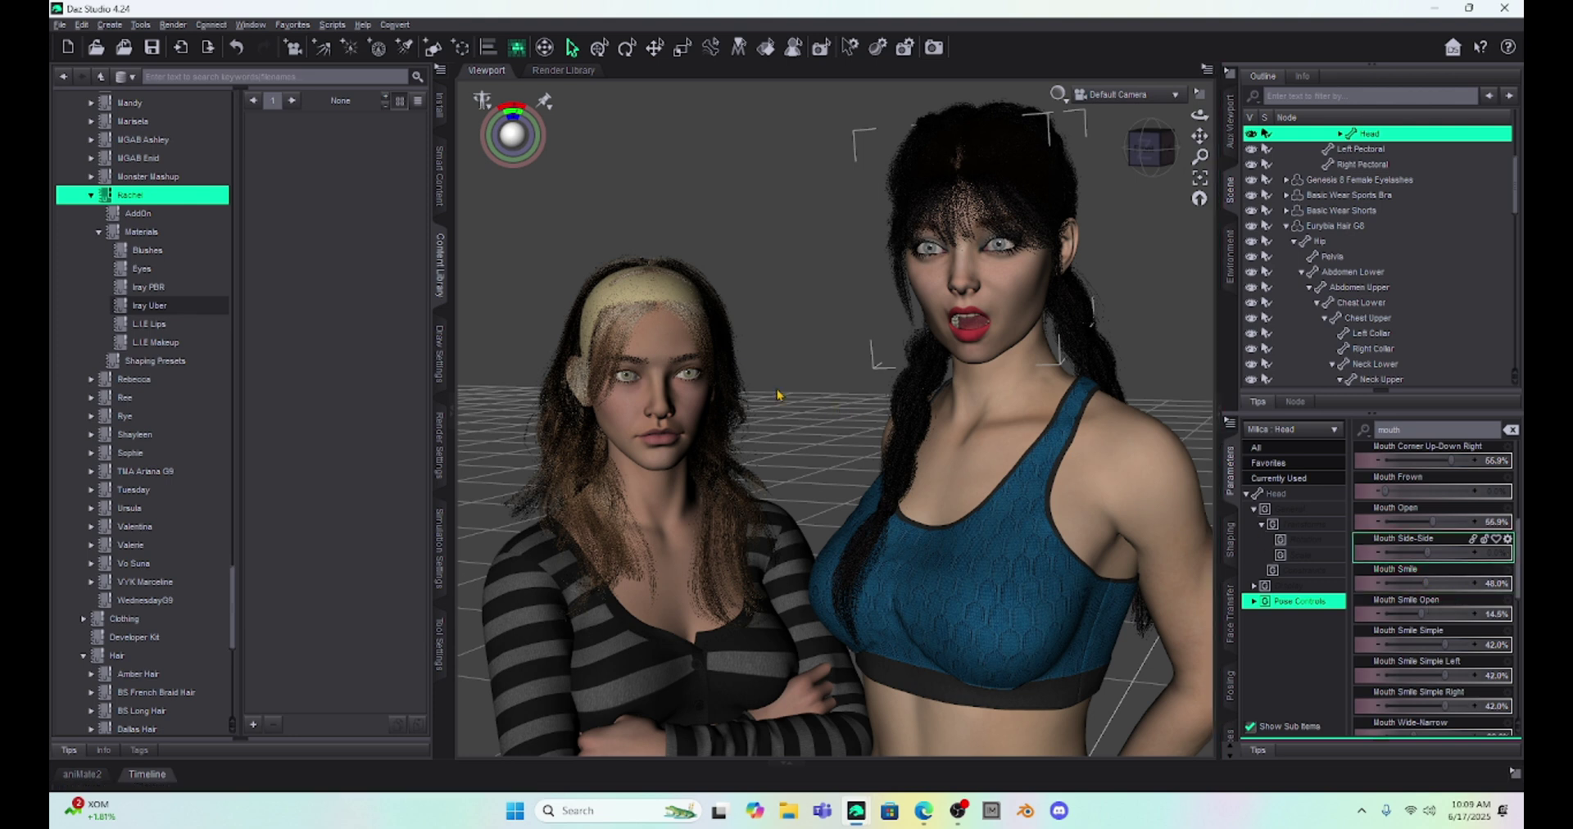
Select the Genesis 9 figure's head and filter its pose controls by "eye" in place of "mouth".
{"action": "left_click", "coordinate": [662, 345]}
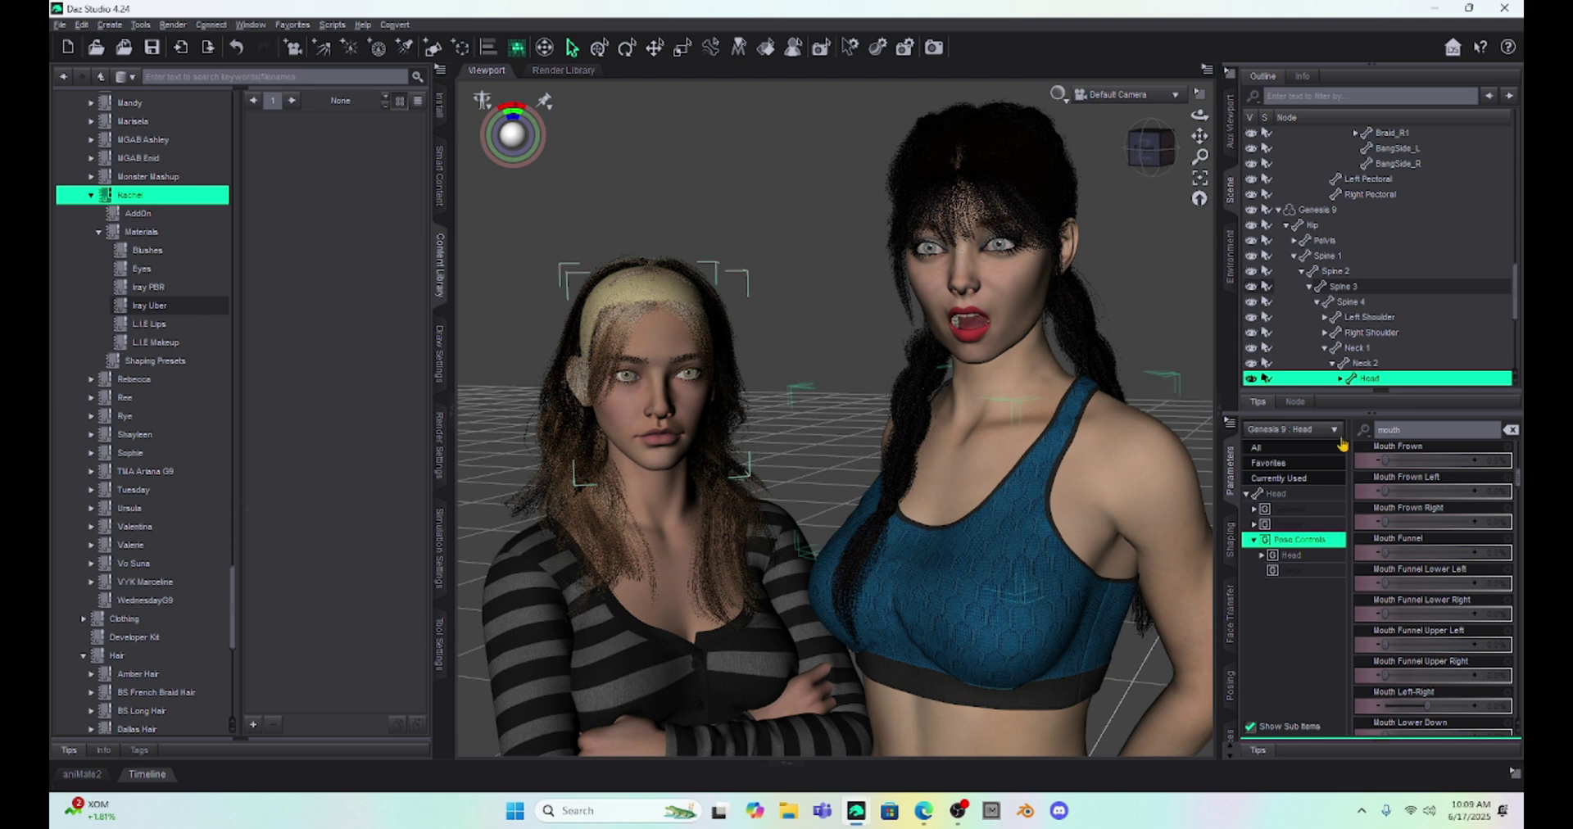
{"action": "double_click", "coordinate": [1411, 433]}
{"action": "key", "text": "BackSpace"}
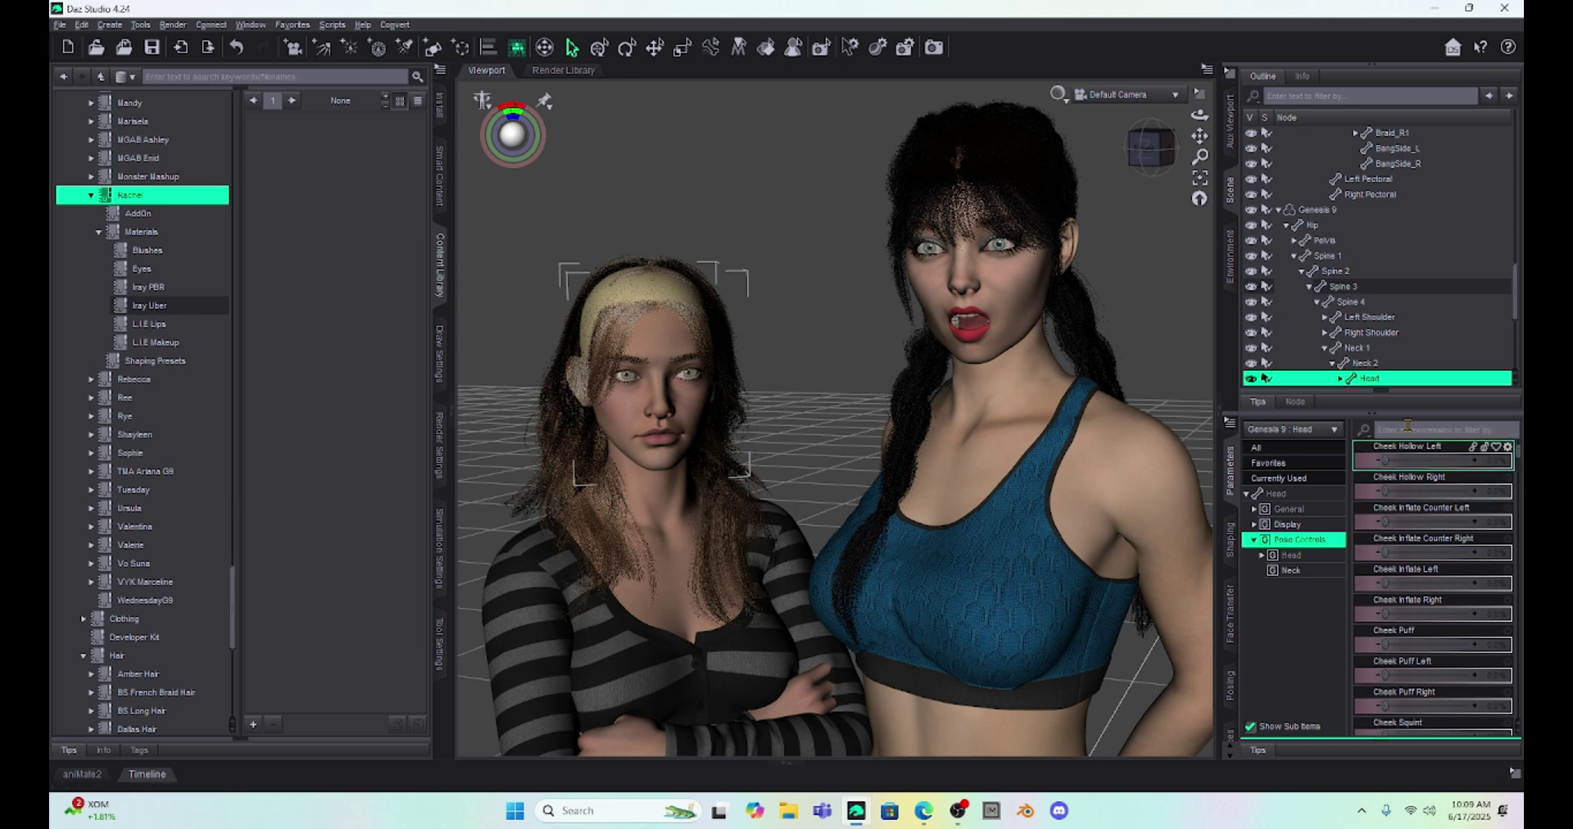
{"action": "left_click", "coordinate": [1392, 428]}
{"action": "type", "text": "eyes"}
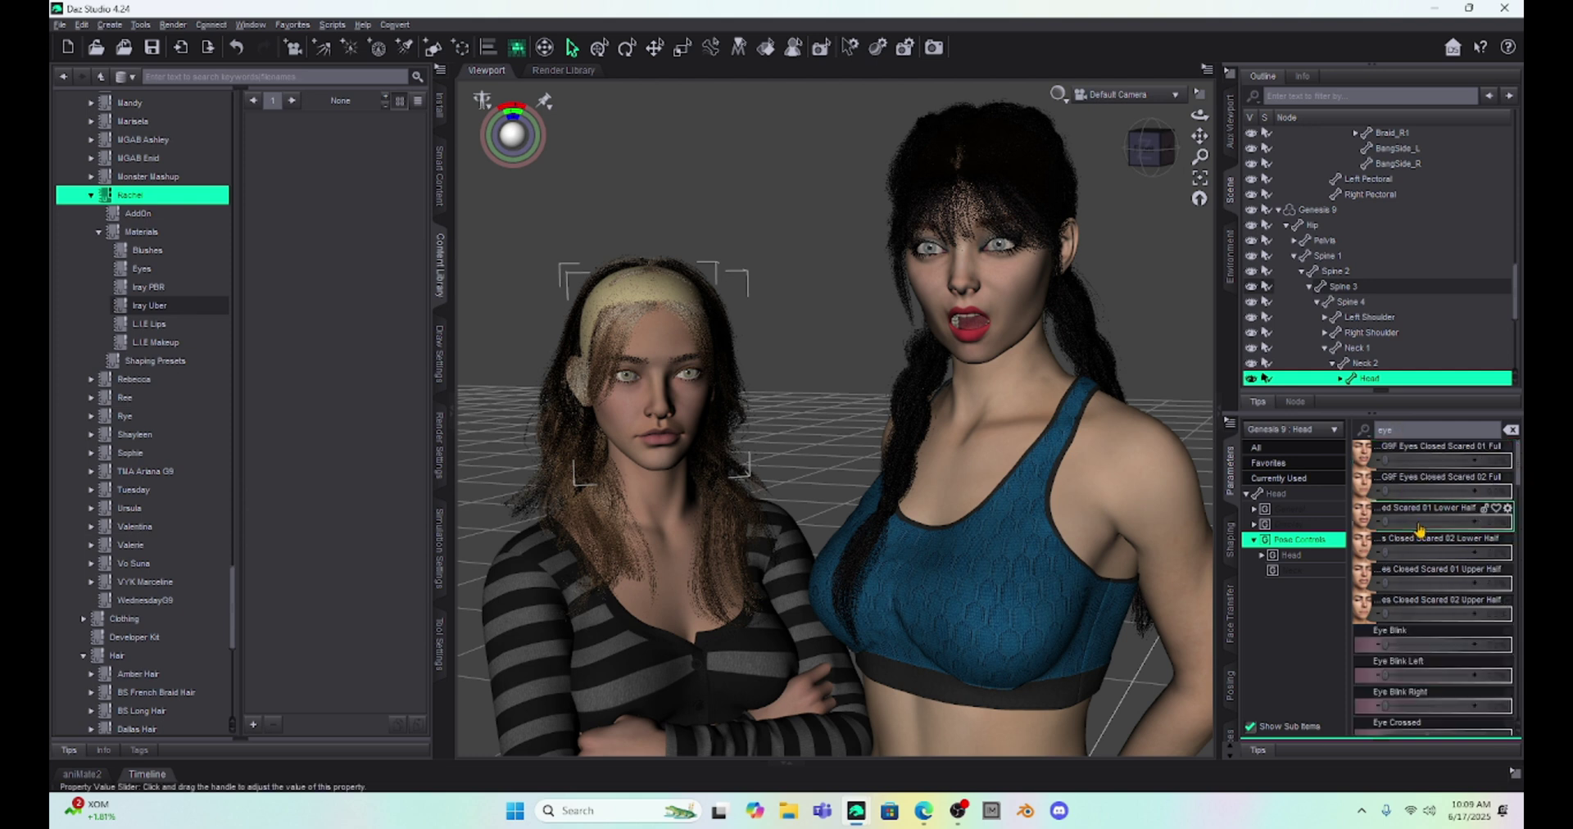
Try the Genesis 9 head's Eye Blink control and set Eye Look Side-Side to -31.6%.
{"action": "scroll", "coordinate": [1422, 529], "scroll_direction": "down", "scroll_amount": 5}
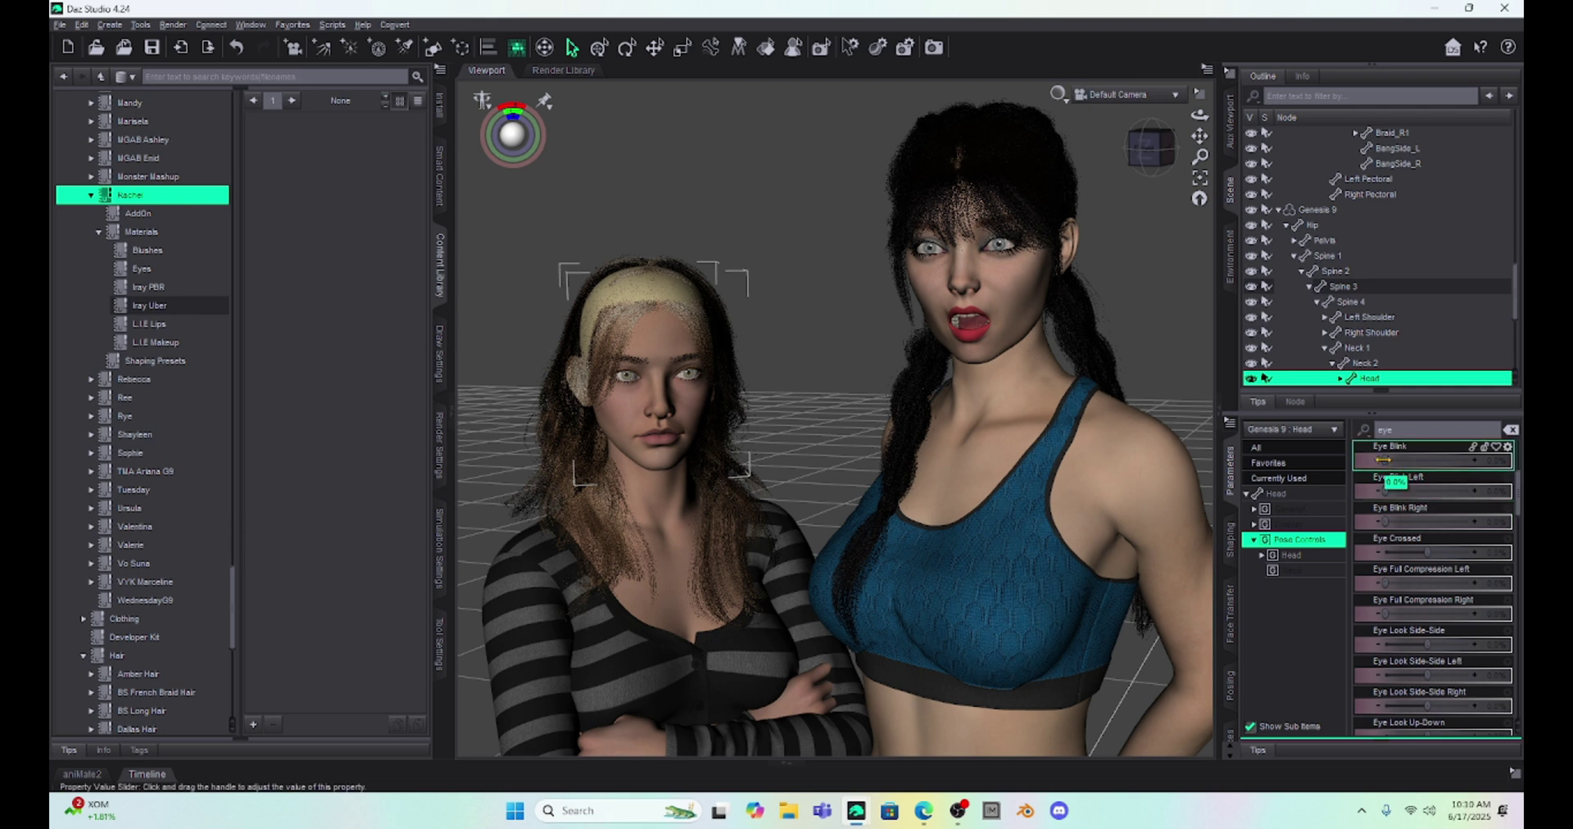
{"action": "left_click_drag", "start_coordinate": [1410, 458], "coordinate": [1368, 481]}
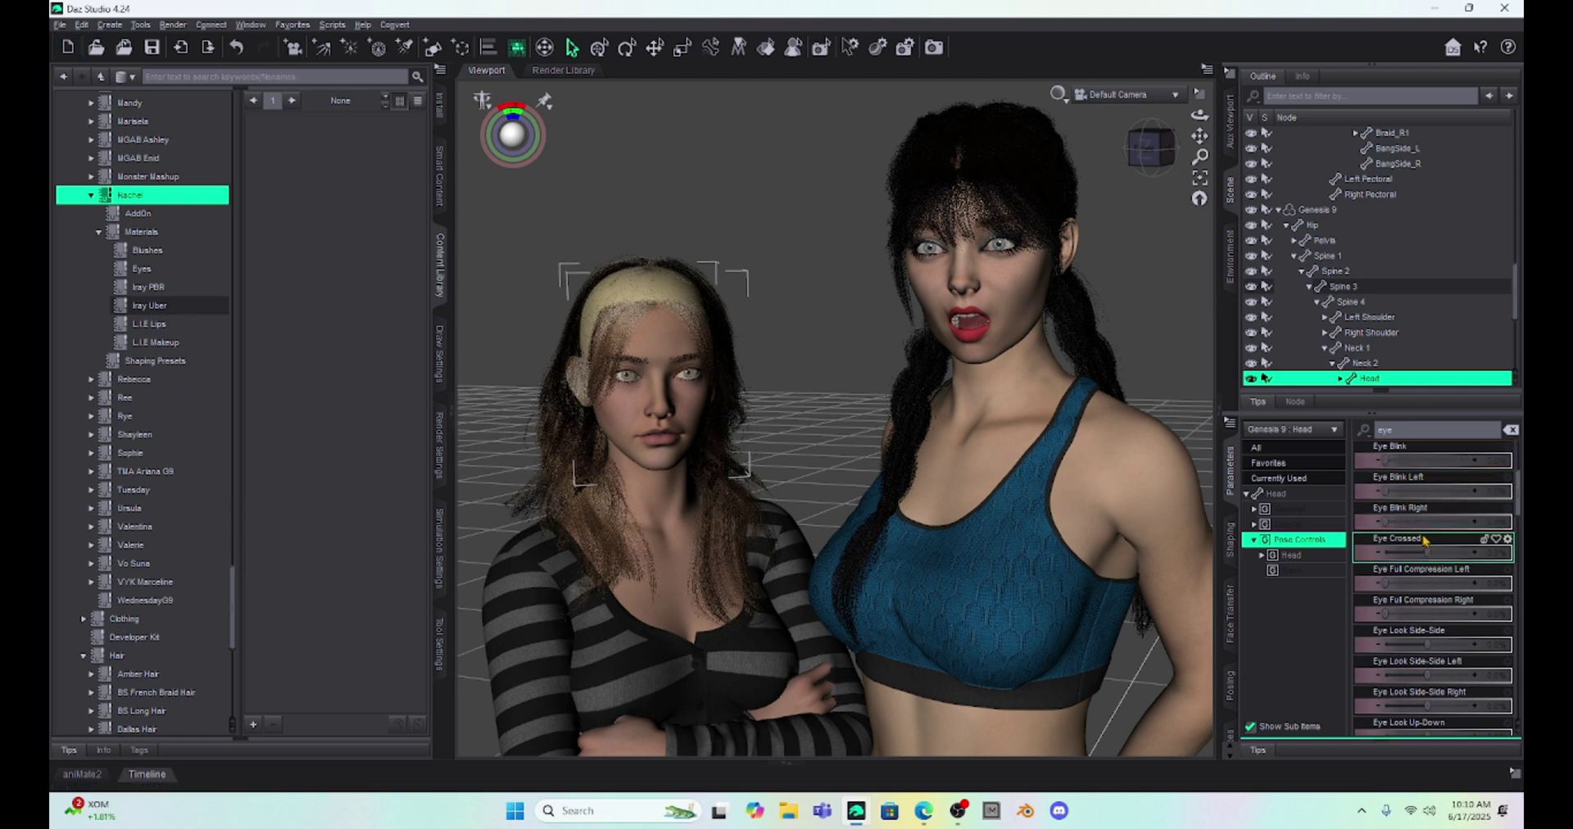
{"action": "mouse_move", "coordinate": [1426, 644]}
{"action": "left_mouse_down"}
{"action": "mouse_move", "coordinate": [1464, 643]}
{"action": "mouse_move", "coordinate": [1389, 647]}
{"action": "mouse_move", "coordinate": [1415, 650]}
{"action": "left_mouse_up"}
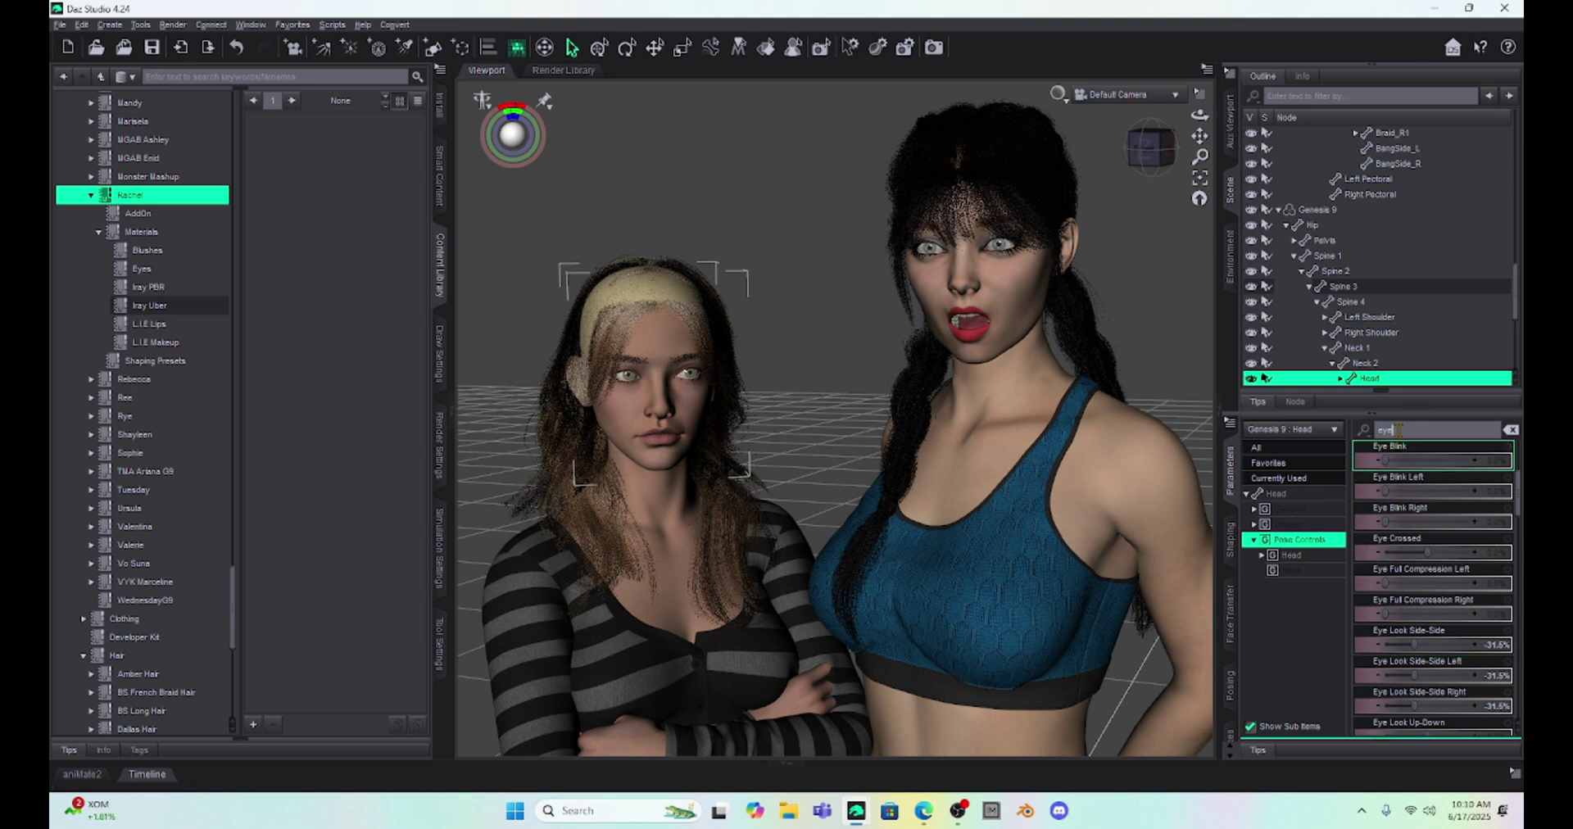
Filter the Genesis 9 head's pose controls by "mouth" and browse the compress, frown, lower and press controls.
{"action": "double_click", "coordinate": [1399, 429]}
{"action": "type", "text": "mout"}
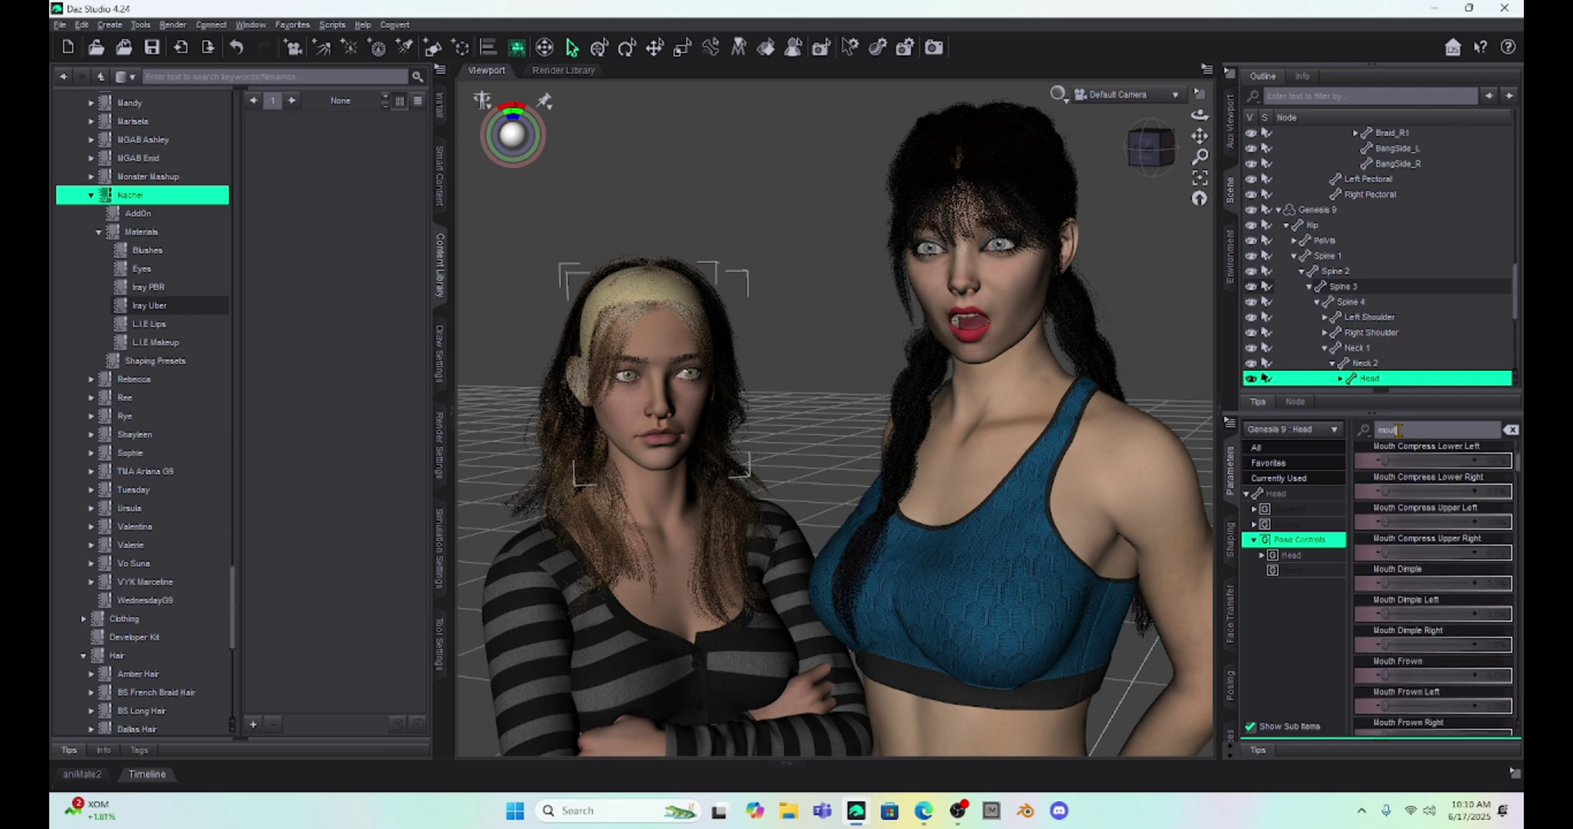
{"action": "type", "text": "h"}
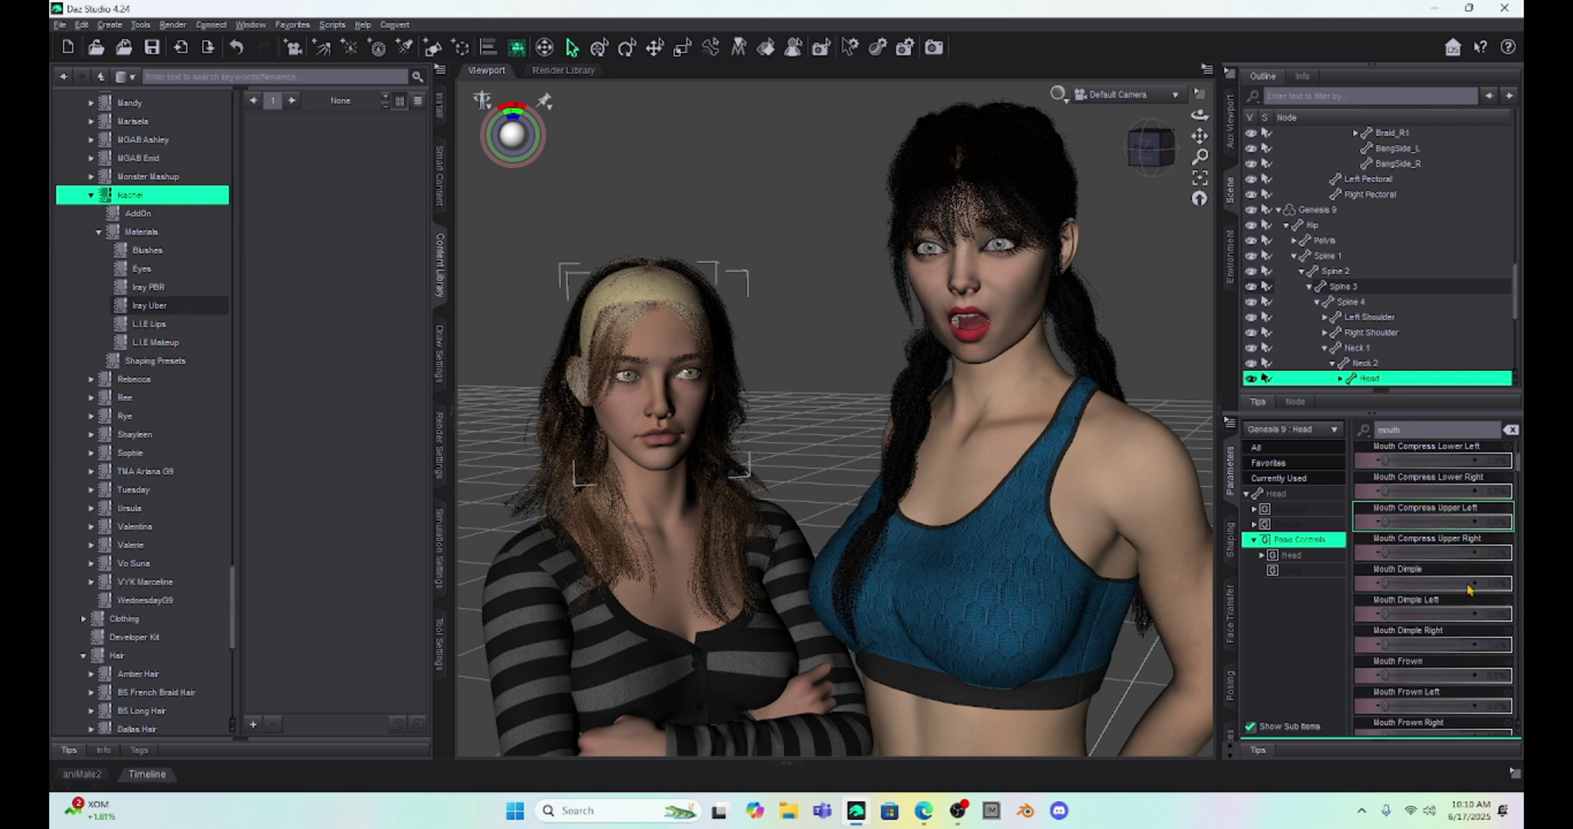
{"action": "scroll", "coordinate": [1446, 601], "scroll_direction": "down", "scroll_amount": 3}
{"action": "scroll", "coordinate": [1444, 603], "scroll_direction": "down", "scroll_amount": 3}
{"action": "scroll", "coordinate": [1447, 601], "scroll_direction": "down", "scroll_amount": 2}
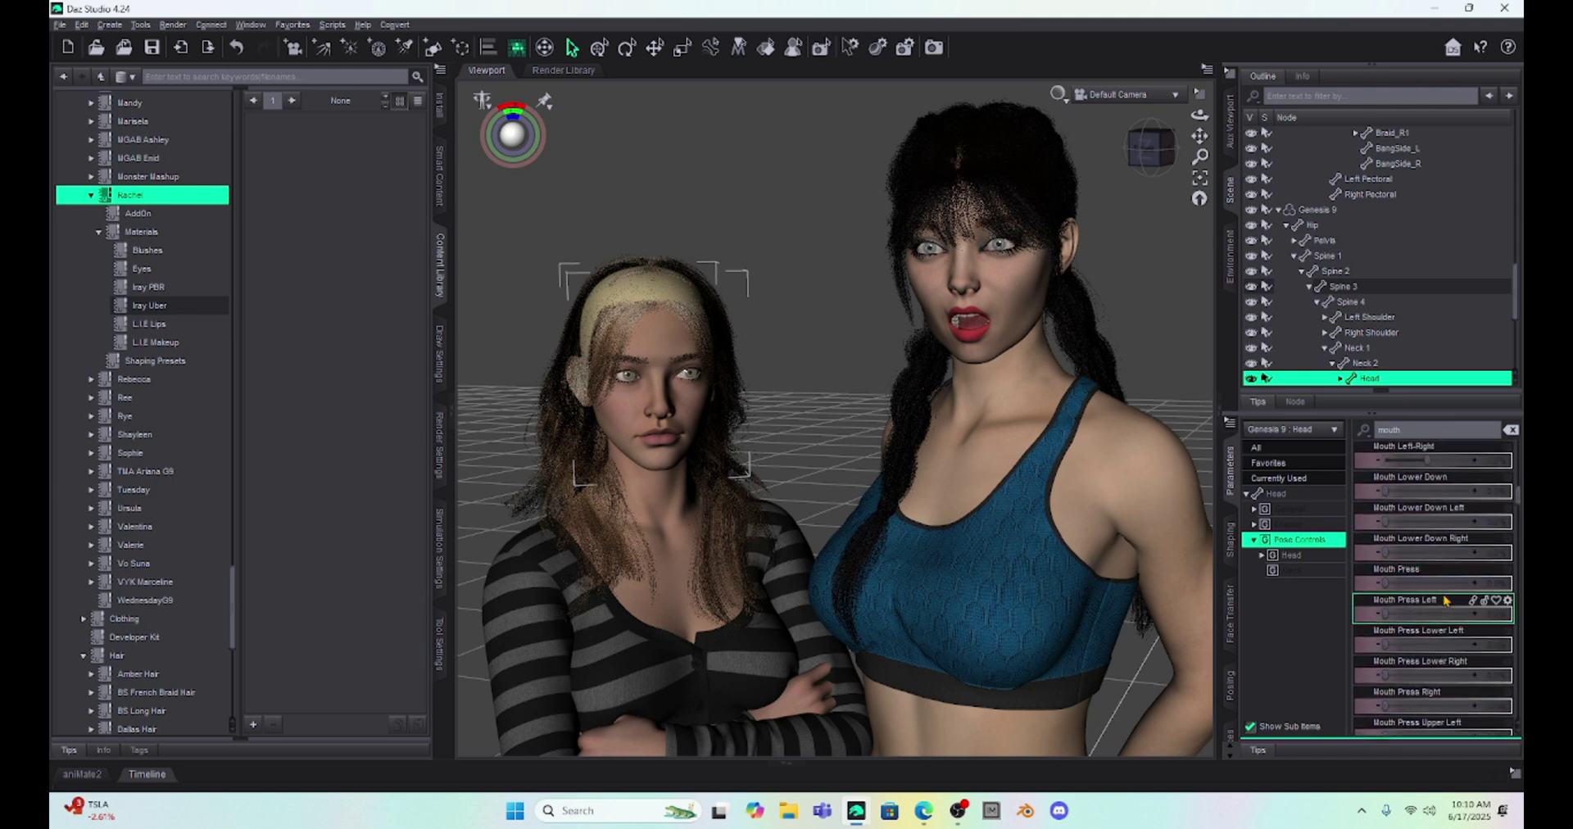
Filter the Genesis 9 head's pose controls by "jaw" and set Jaw Open to 66.8%.
{"action": "double_click", "coordinate": [1411, 430]}
{"action": "type", "text": "jaw"}
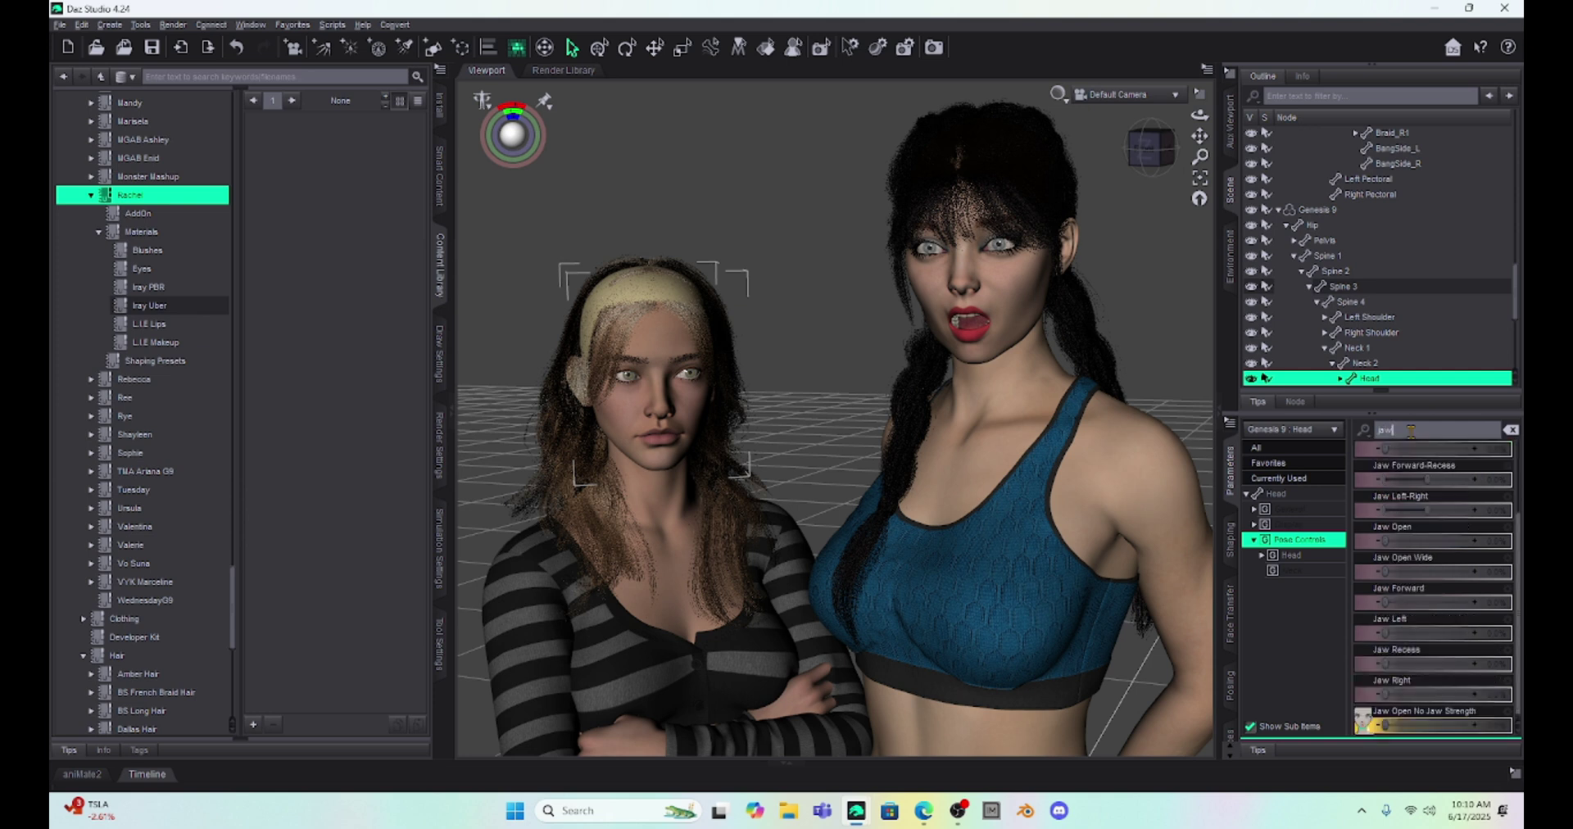
{"action": "left_click_drag", "start_coordinate": [1393, 547], "coordinate": [1434, 556]}
{"action": "scroll", "coordinate": [1435, 492], "scroll_direction": "up", "scroll_amount": 1}
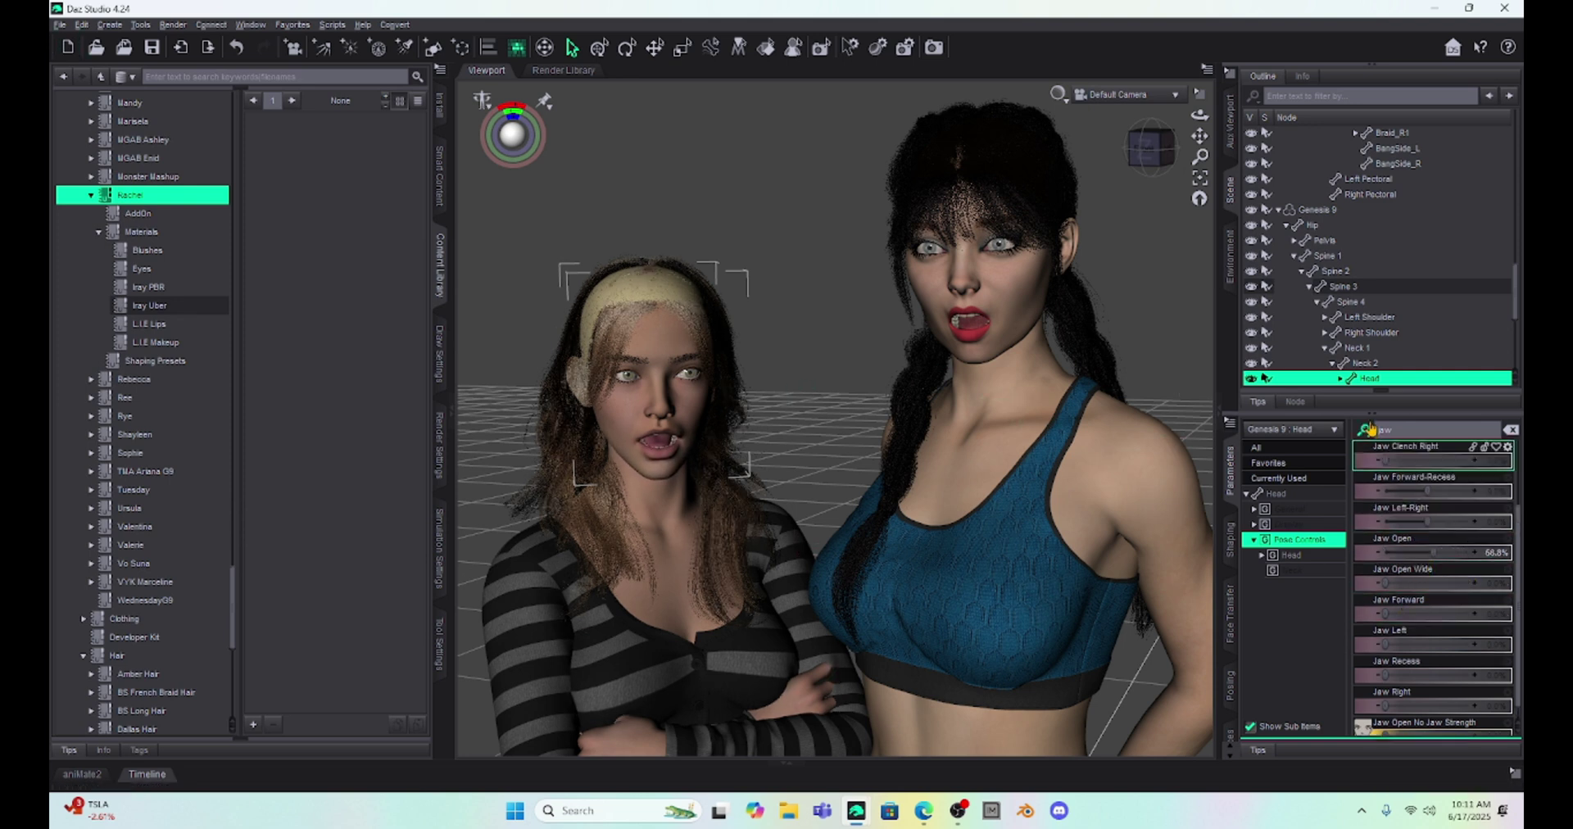
Filter the Genesis 9 head's pose controls by "eye" and set Eye Look Up-Down to 33.3%.
{"action": "double_click", "coordinate": [1403, 429]}
{"action": "type", "text": "eye"}
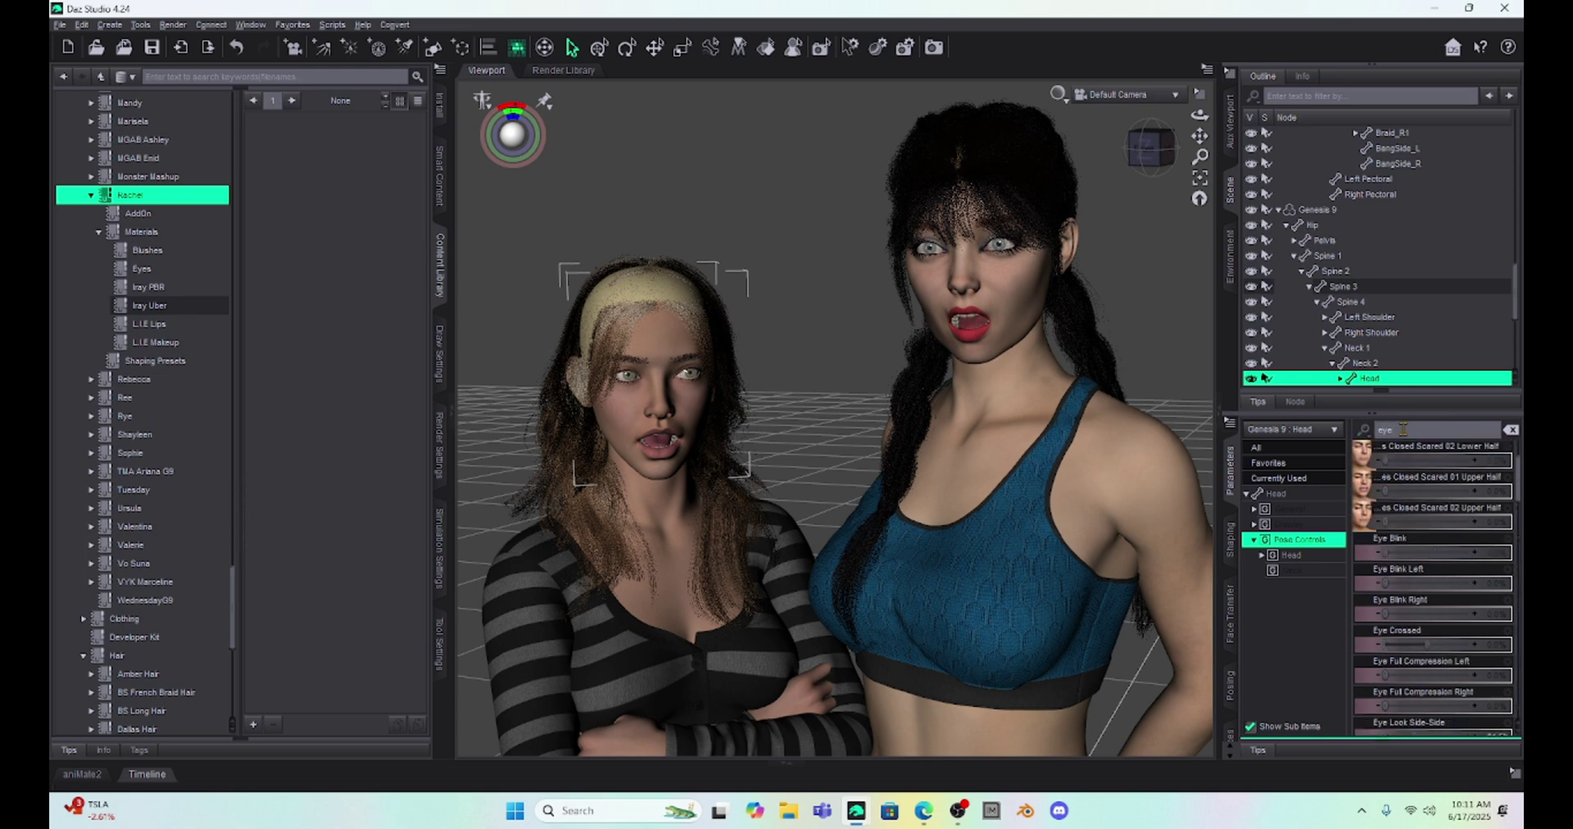
{"action": "scroll", "coordinate": [1430, 612], "scroll_direction": "down", "scroll_amount": 1}
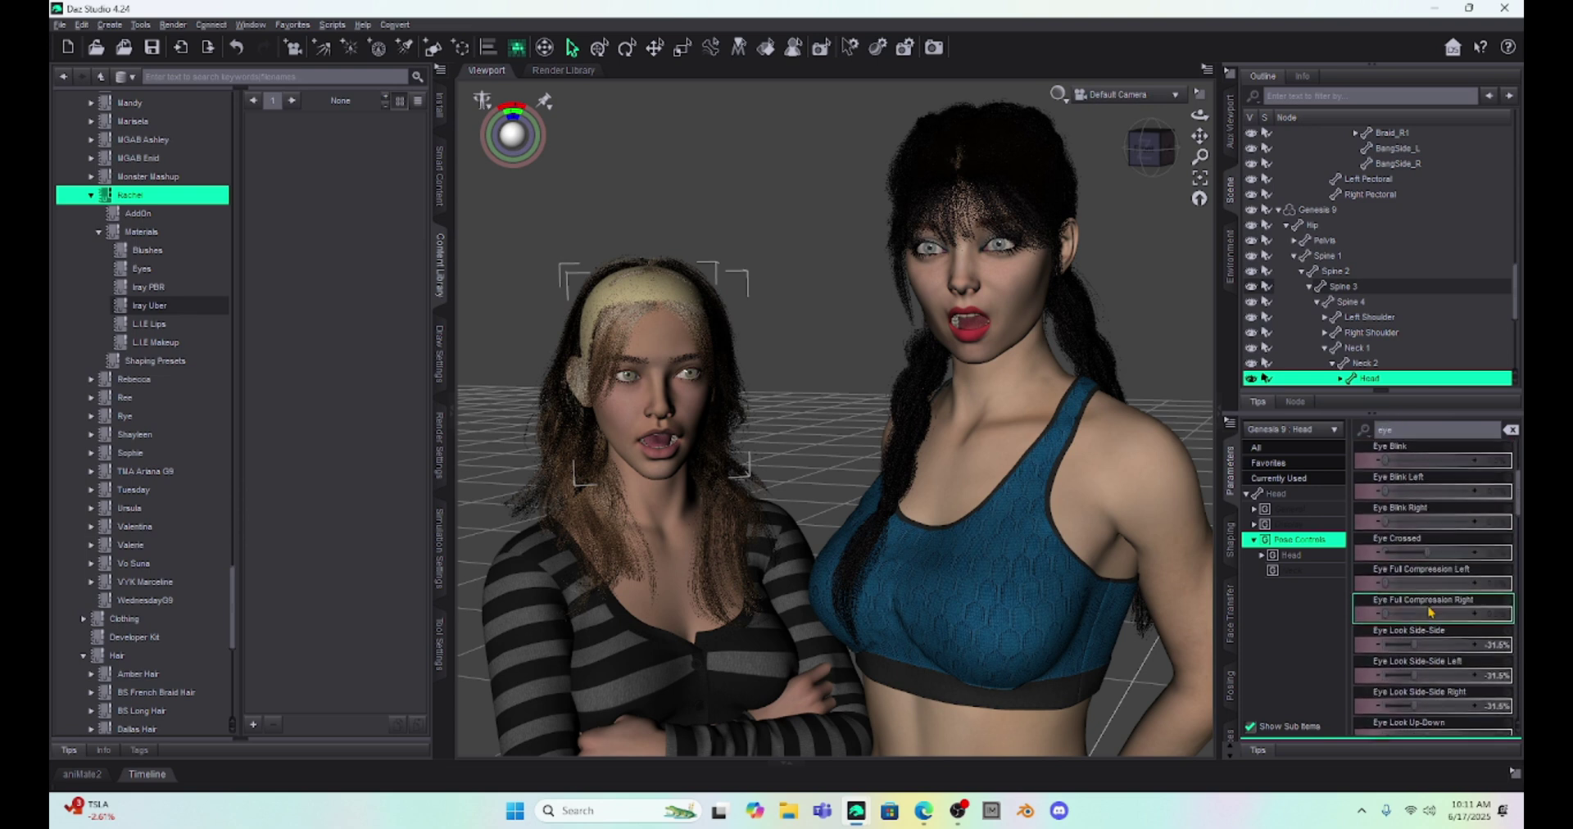
{"action": "scroll", "coordinate": [1430, 611], "scroll_direction": "down", "scroll_amount": 1}
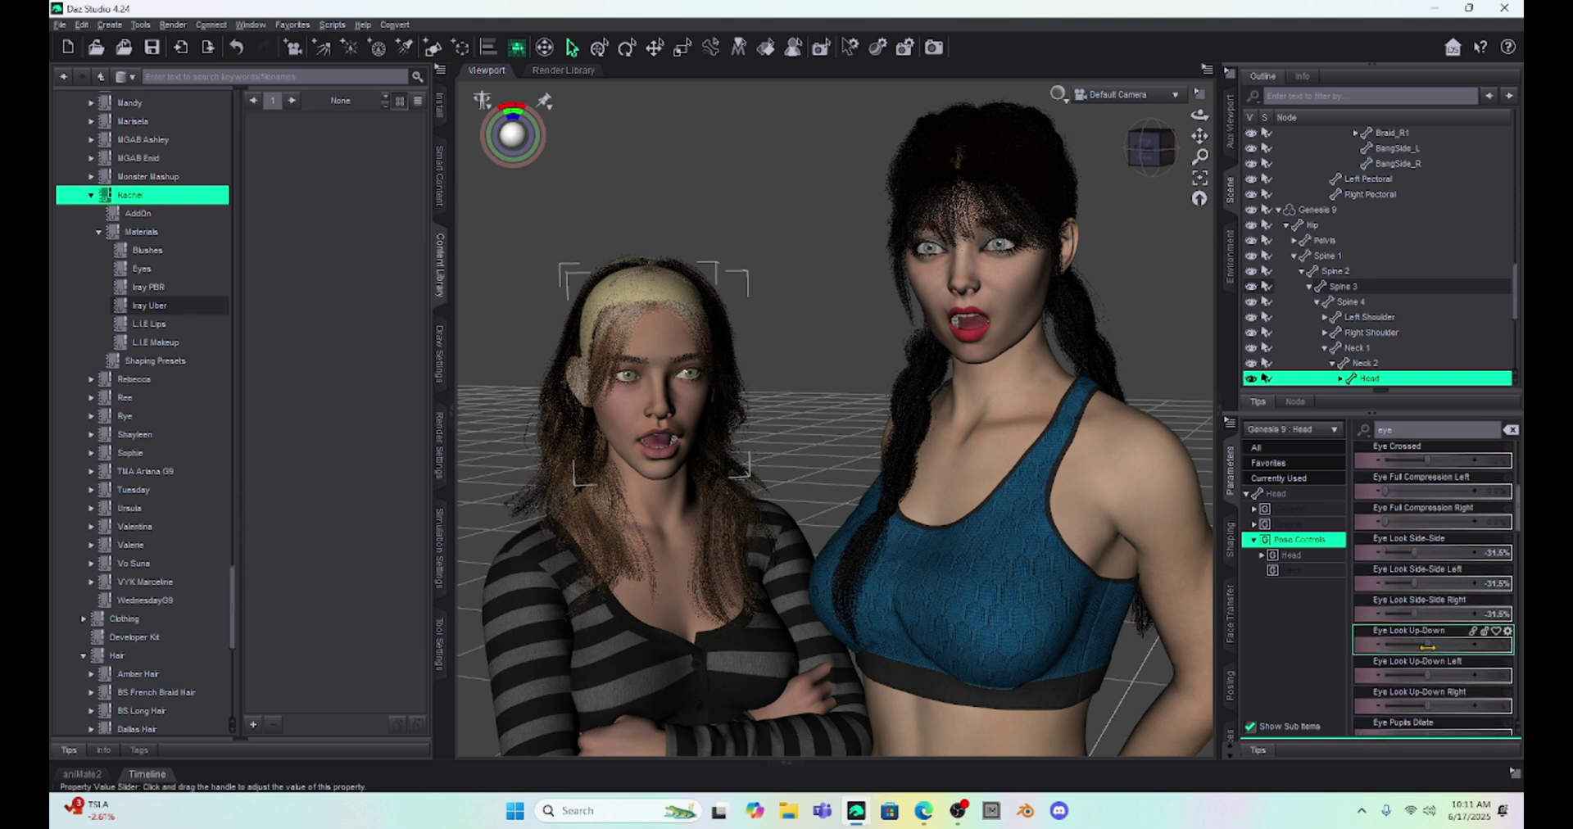
{"action": "left_click_drag", "start_coordinate": [1427, 645], "coordinate": [1442, 645]}
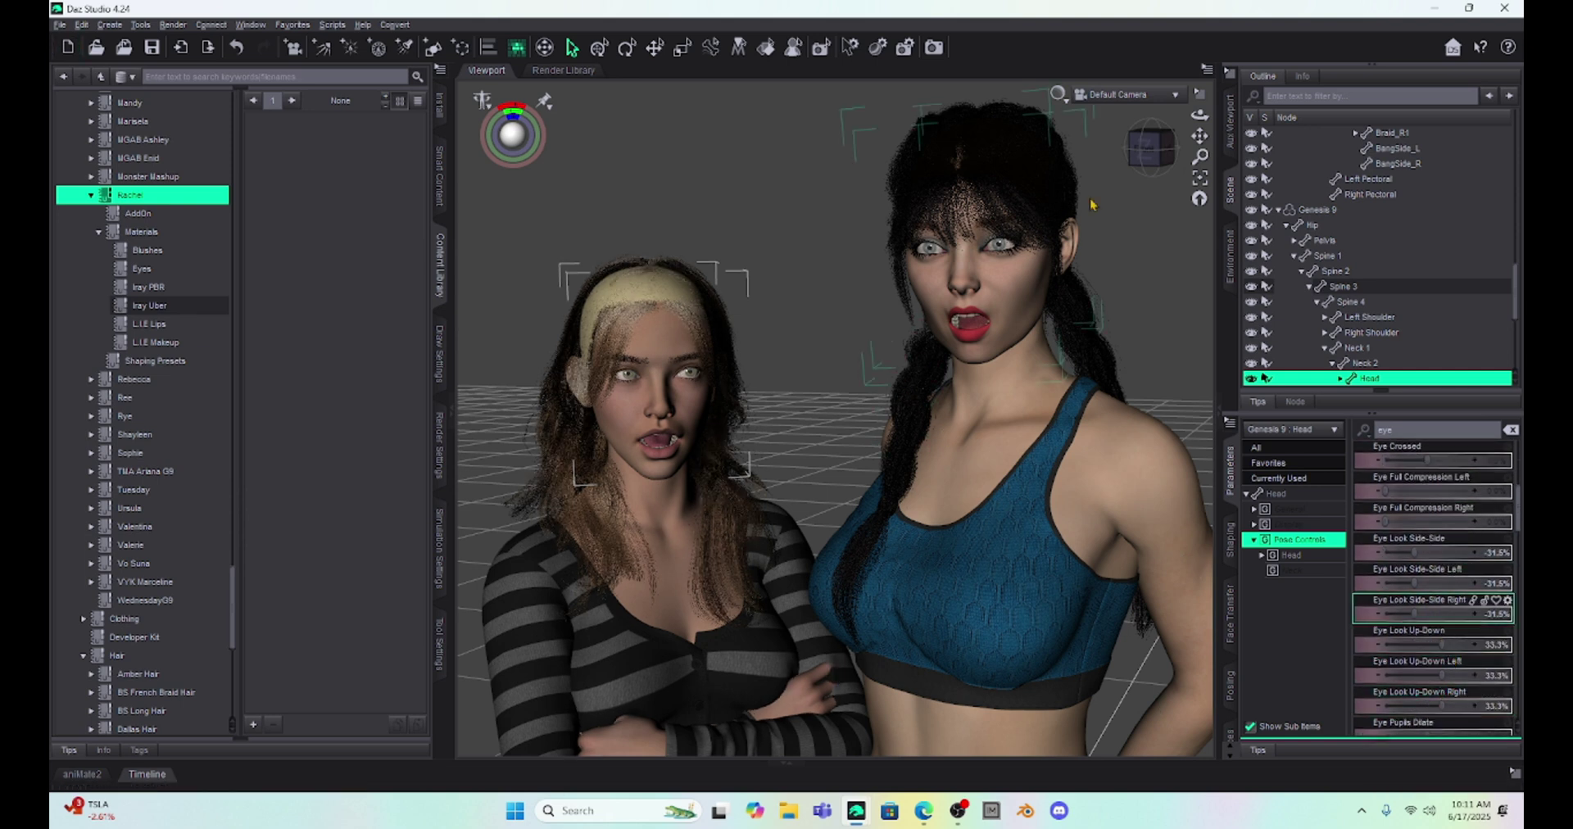
Select the whole Genesis 9 figure, clear the "eye" filter and list all of the figure's parameters.
{"action": "left_click_drag", "start_coordinate": [1199, 135], "coordinate": [941, 313]}
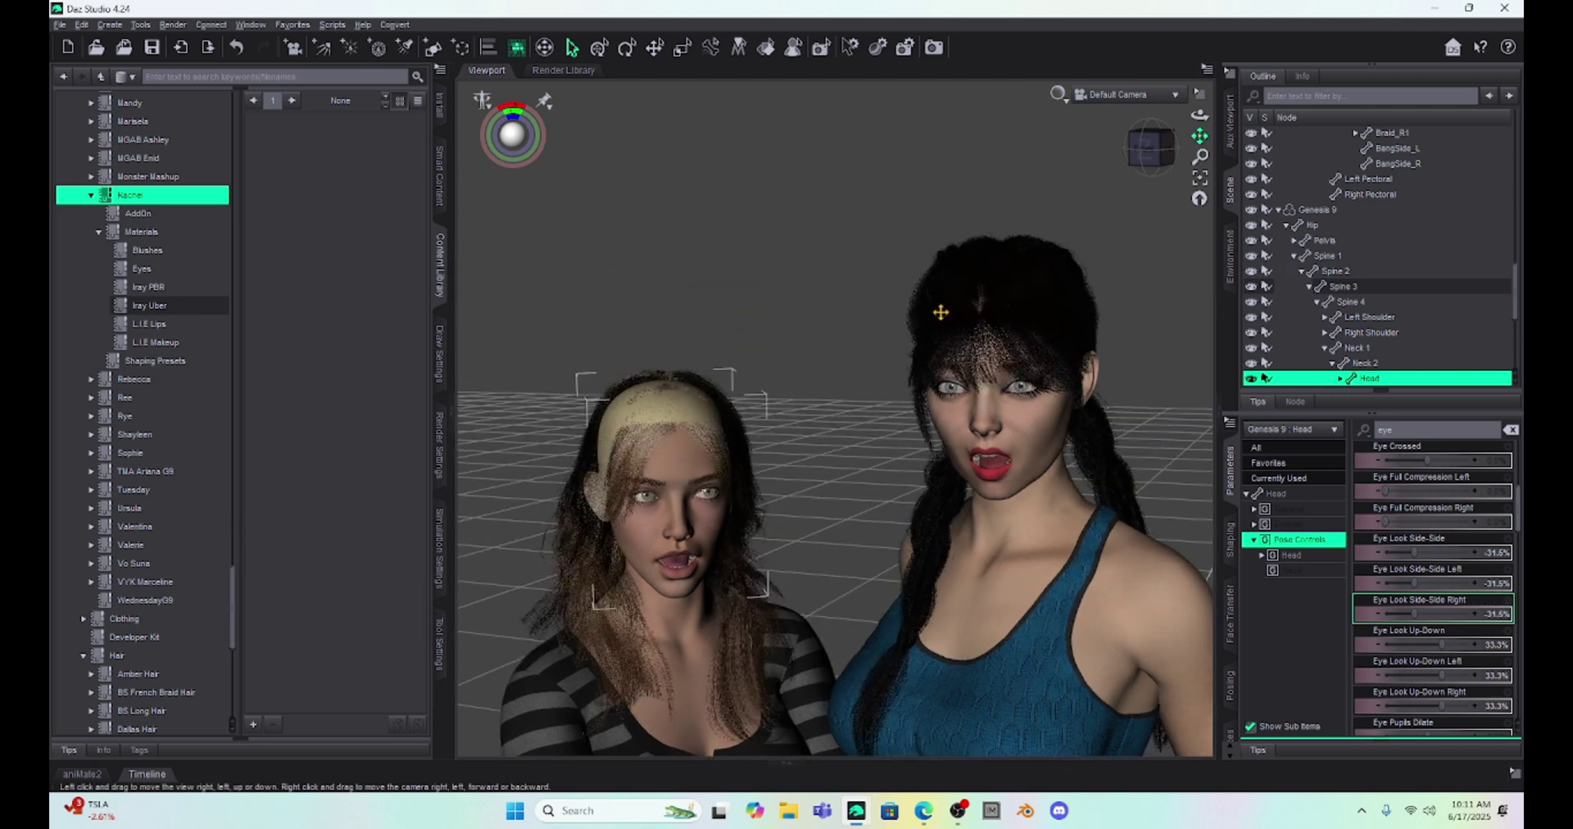
{"action": "left_click", "coordinate": [672, 463]}
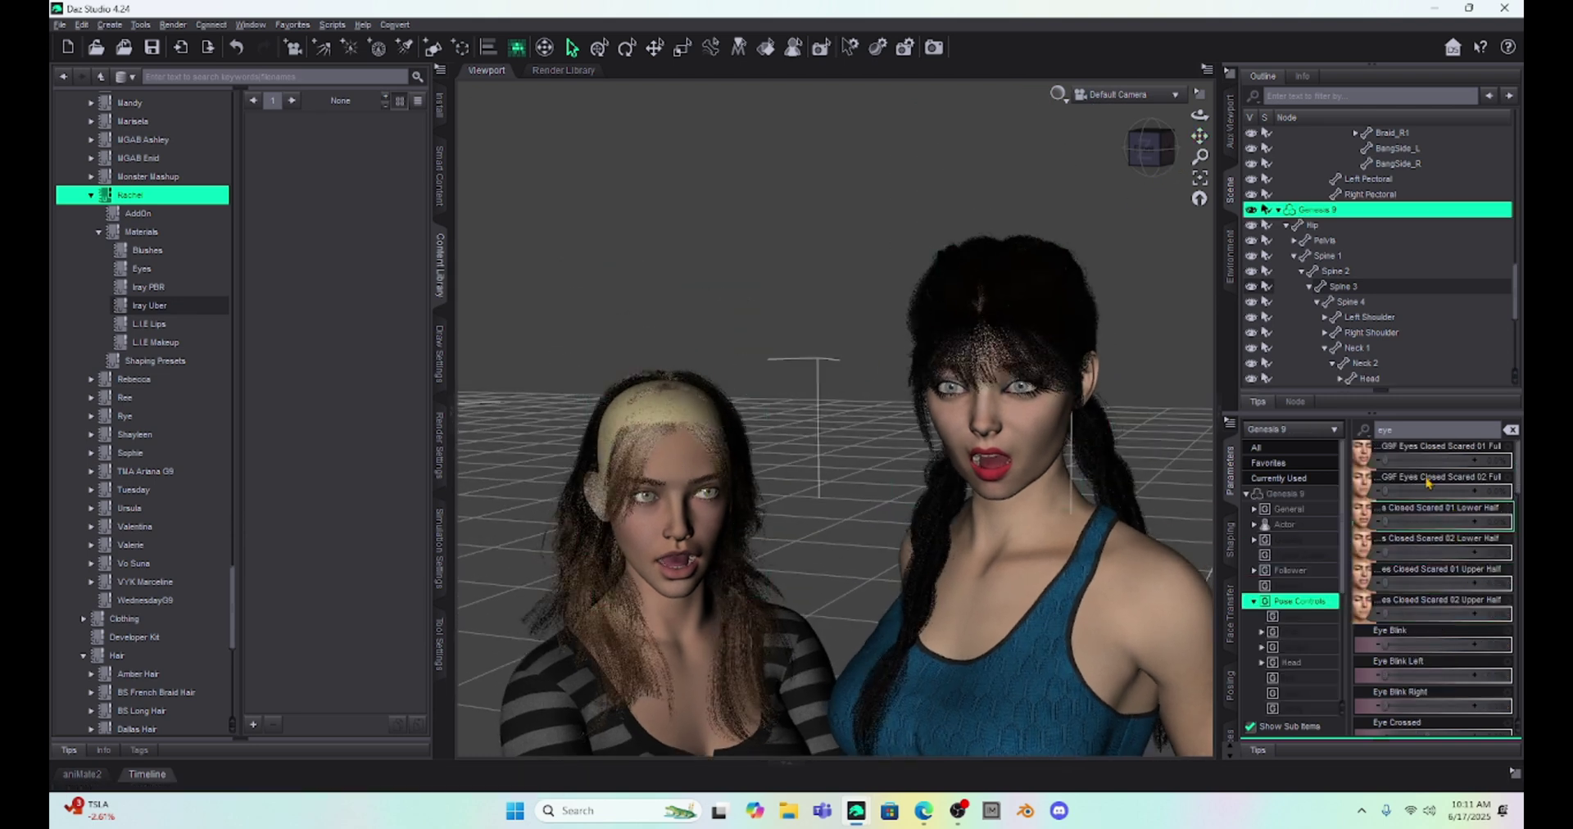
{"action": "left_click_drag", "start_coordinate": [1399, 430], "coordinate": [1313, 449]}
{"action": "key", "text": "BackSpace"}
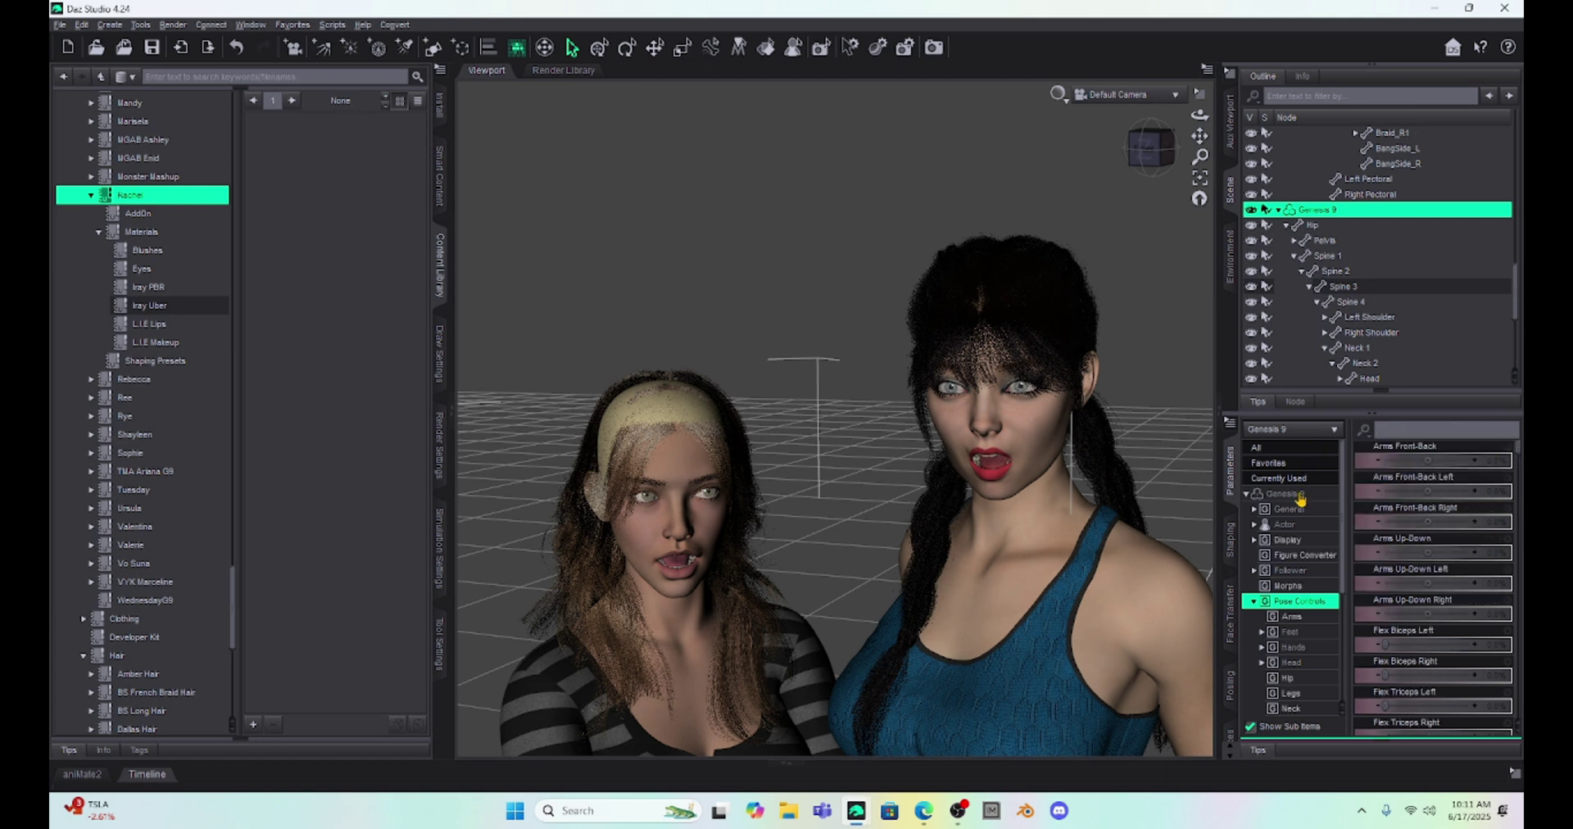
{"action": "left_click", "coordinate": [1300, 494]}
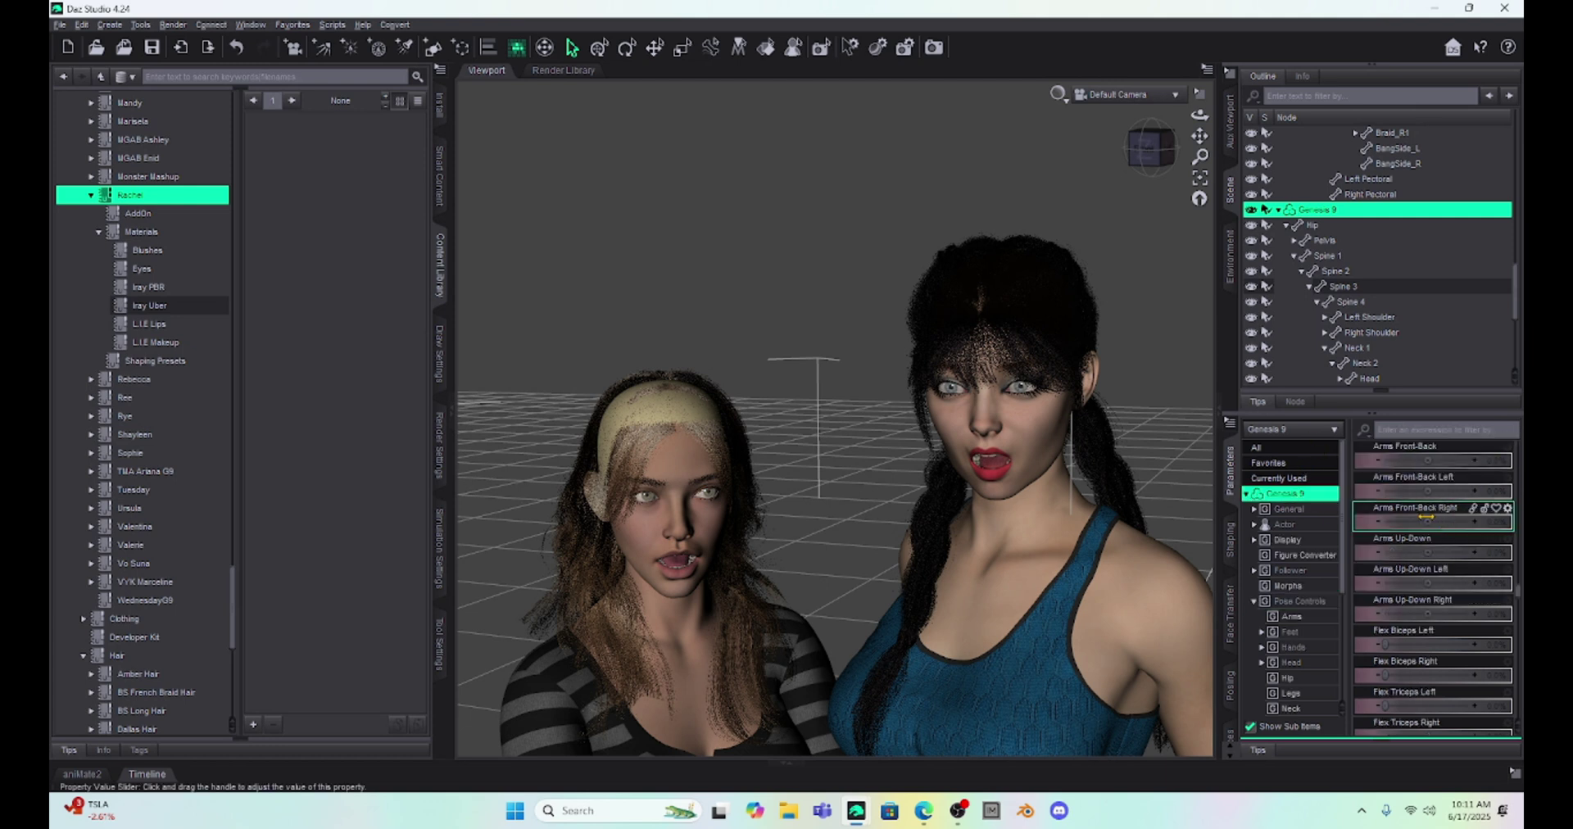
Move the Genesis 9 figure to X Translate 23.95 and Y Translate 11.01.
{"action": "scroll", "coordinate": [1420, 530], "scroll_direction": "down", "scroll_amount": 5}
{"action": "scroll", "coordinate": [1420, 529], "scroll_direction": "down", "scroll_amount": 10}
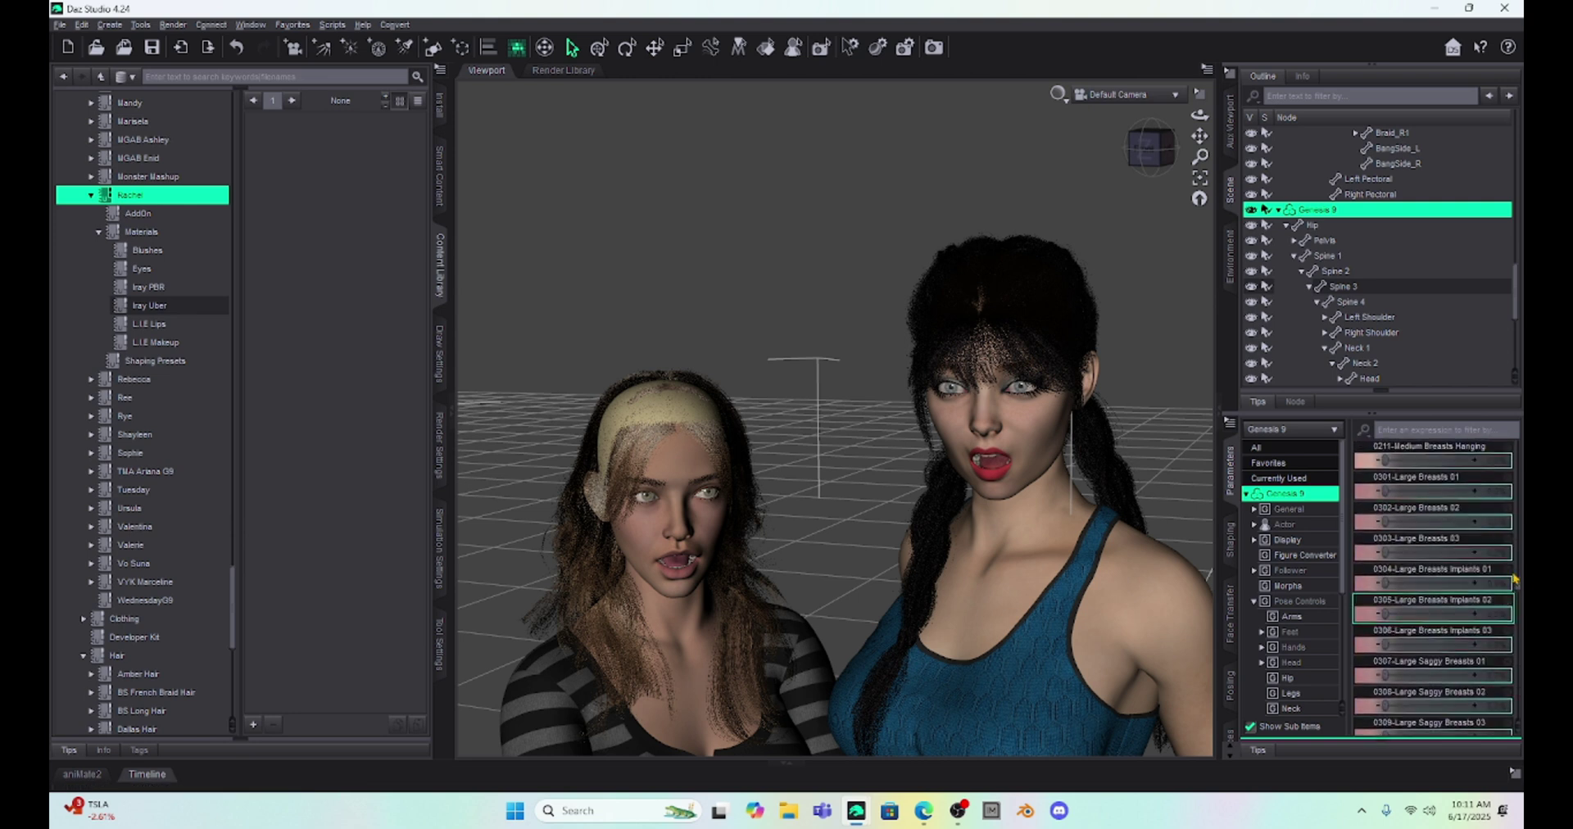
{"action": "left_click_drag", "start_coordinate": [1517, 596], "coordinate": [1490, 436]}
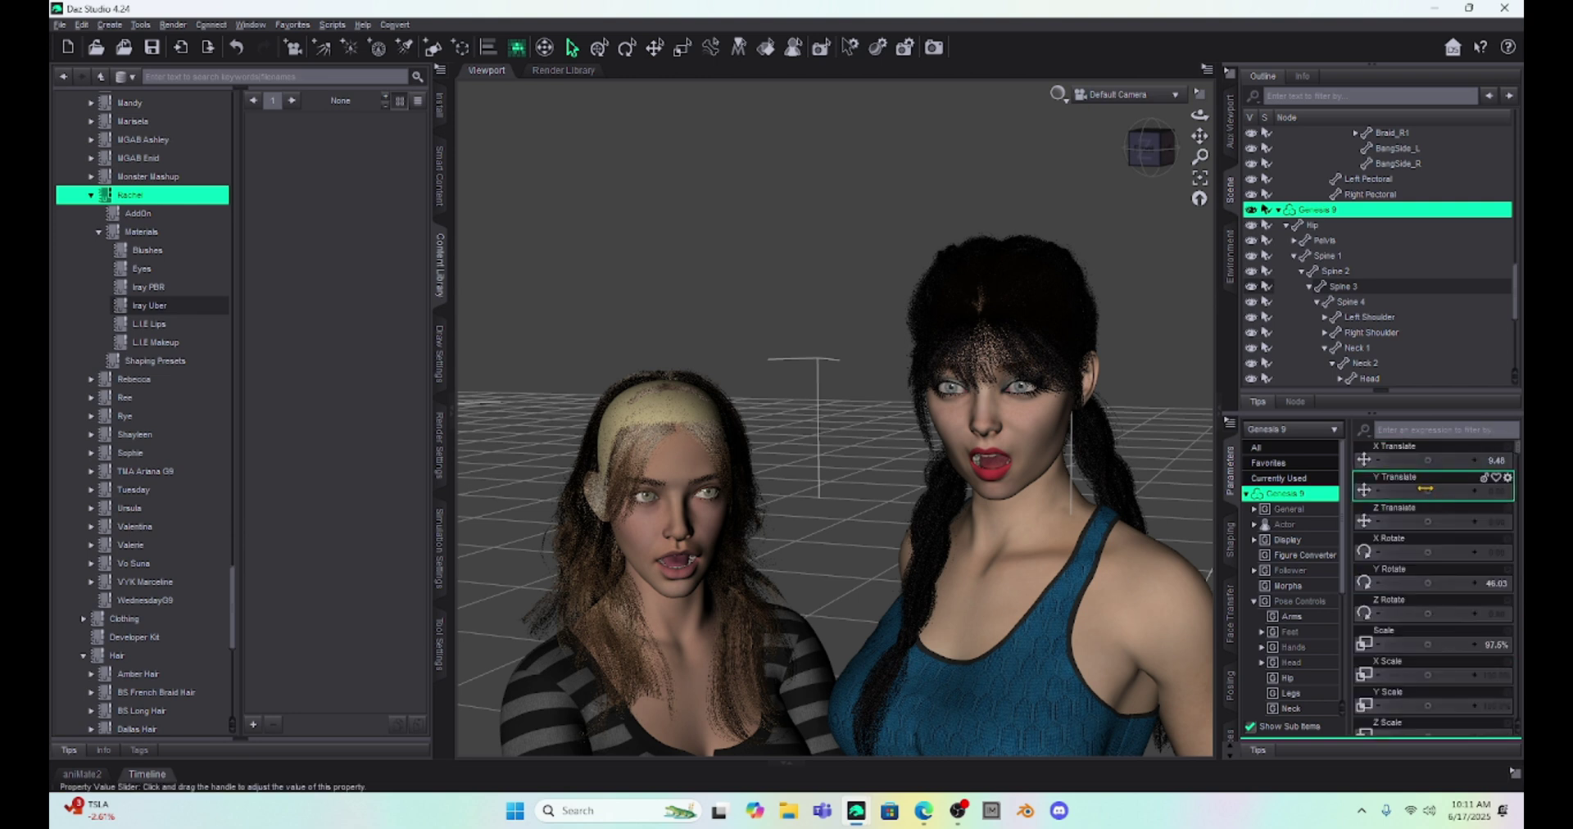
{"action": "left_click_drag", "start_coordinate": [1426, 488], "coordinate": [1462, 460]}
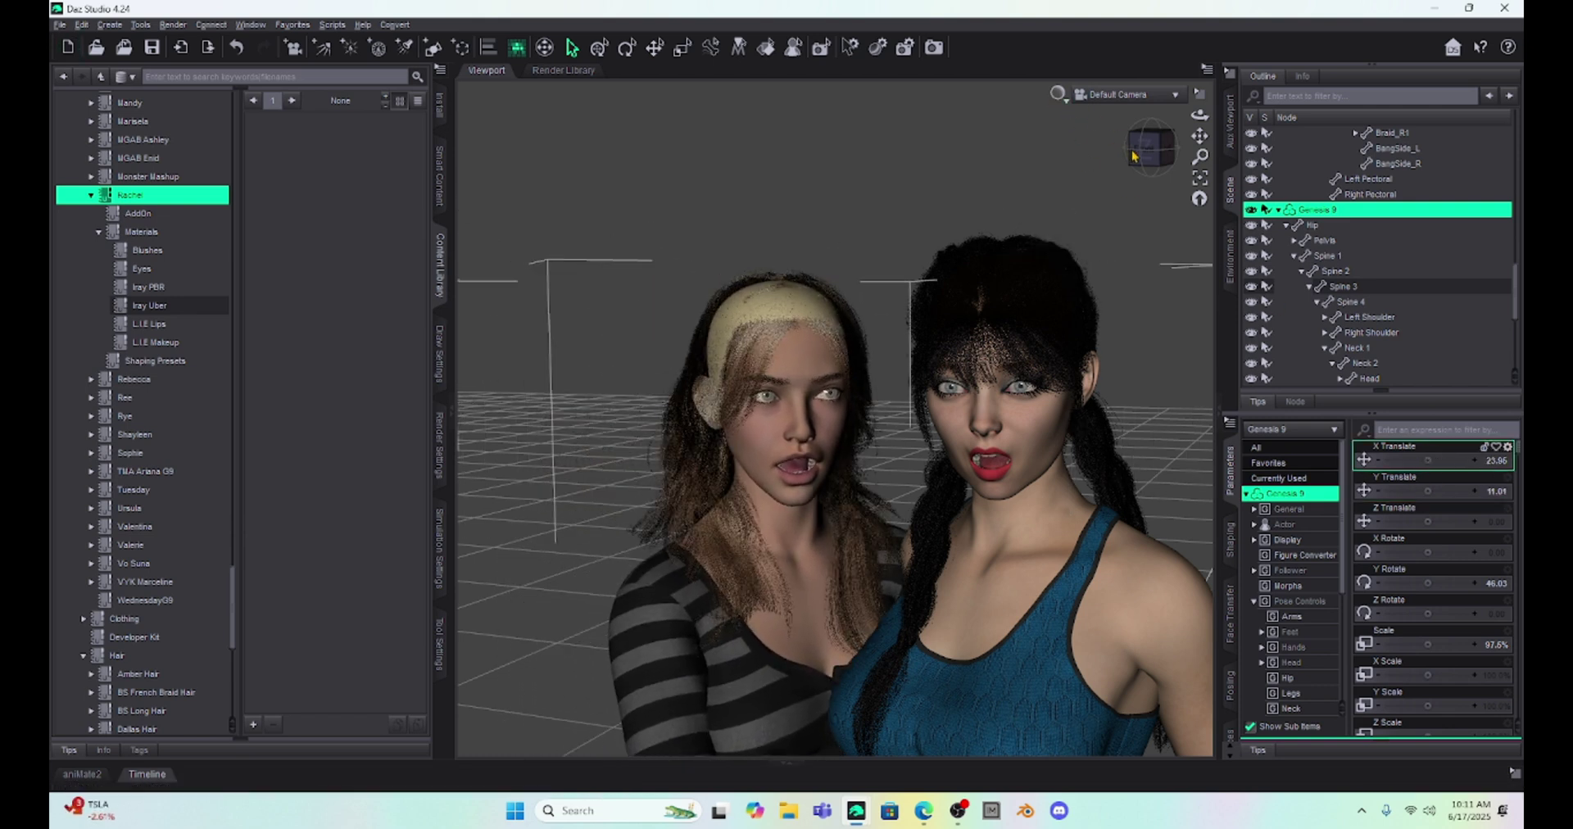
Frame both faces up close and set the Genesis 8 figure's head Bend to -2.50.
{"action": "left_click_drag", "start_coordinate": [1150, 169], "coordinate": [1113, 83]}
{"action": "scroll", "coordinate": [1001, 315], "scroll_direction": "up", "scroll_amount": 2}
{"action": "scroll", "coordinate": [1001, 316], "scroll_direction": "up", "scroll_amount": 1}
{"action": "scroll", "coordinate": [1000, 316], "scroll_direction": "up", "scroll_amount": 1}
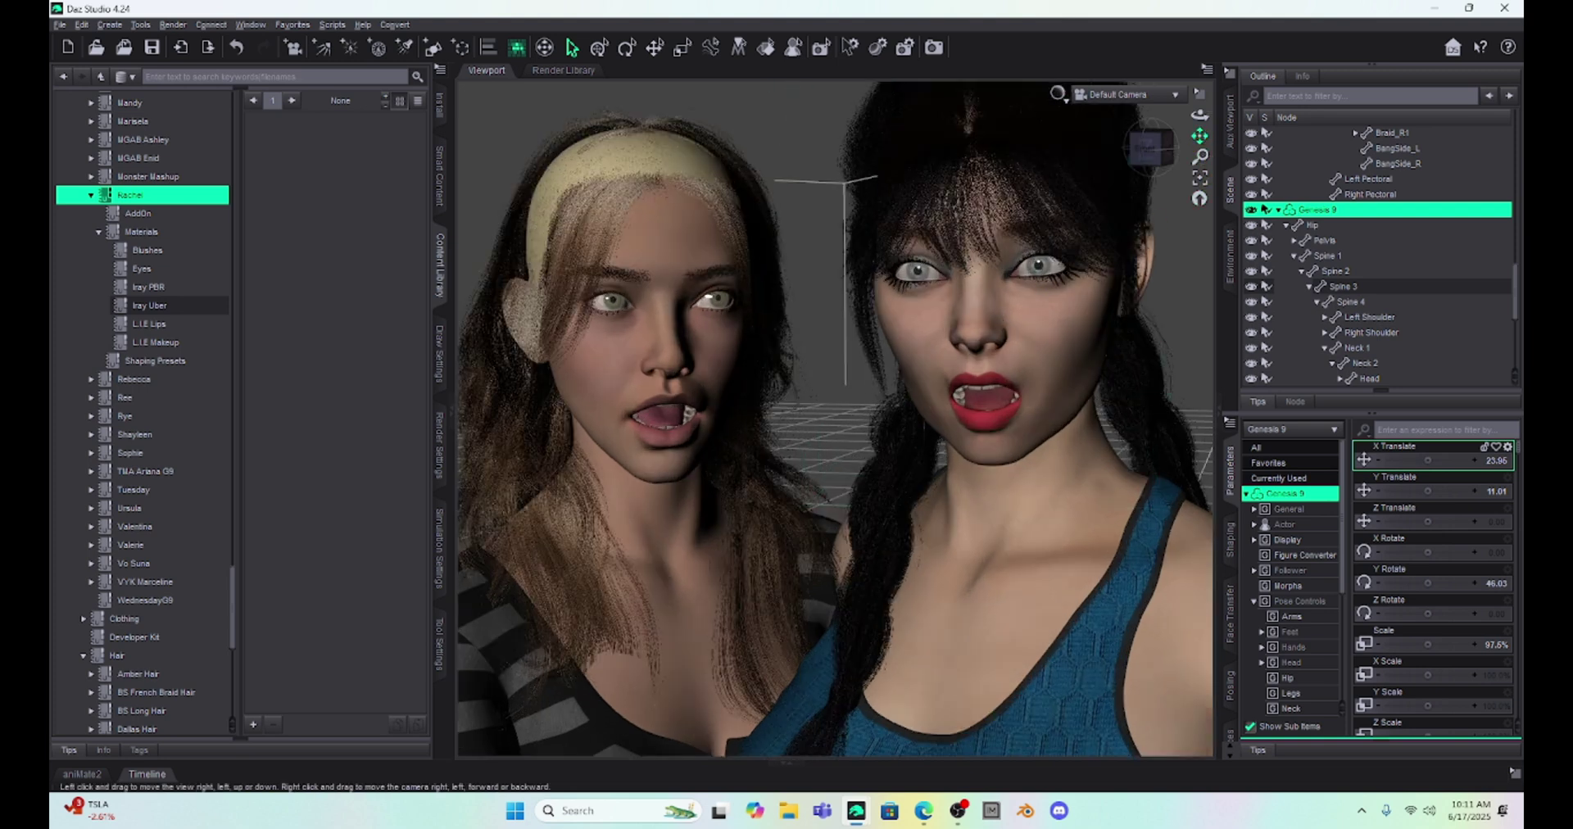
{"action": "left_click_drag", "start_coordinate": [1200, 137], "coordinate": [1211, 220]}
{"action": "left_click", "coordinate": [982, 412]}
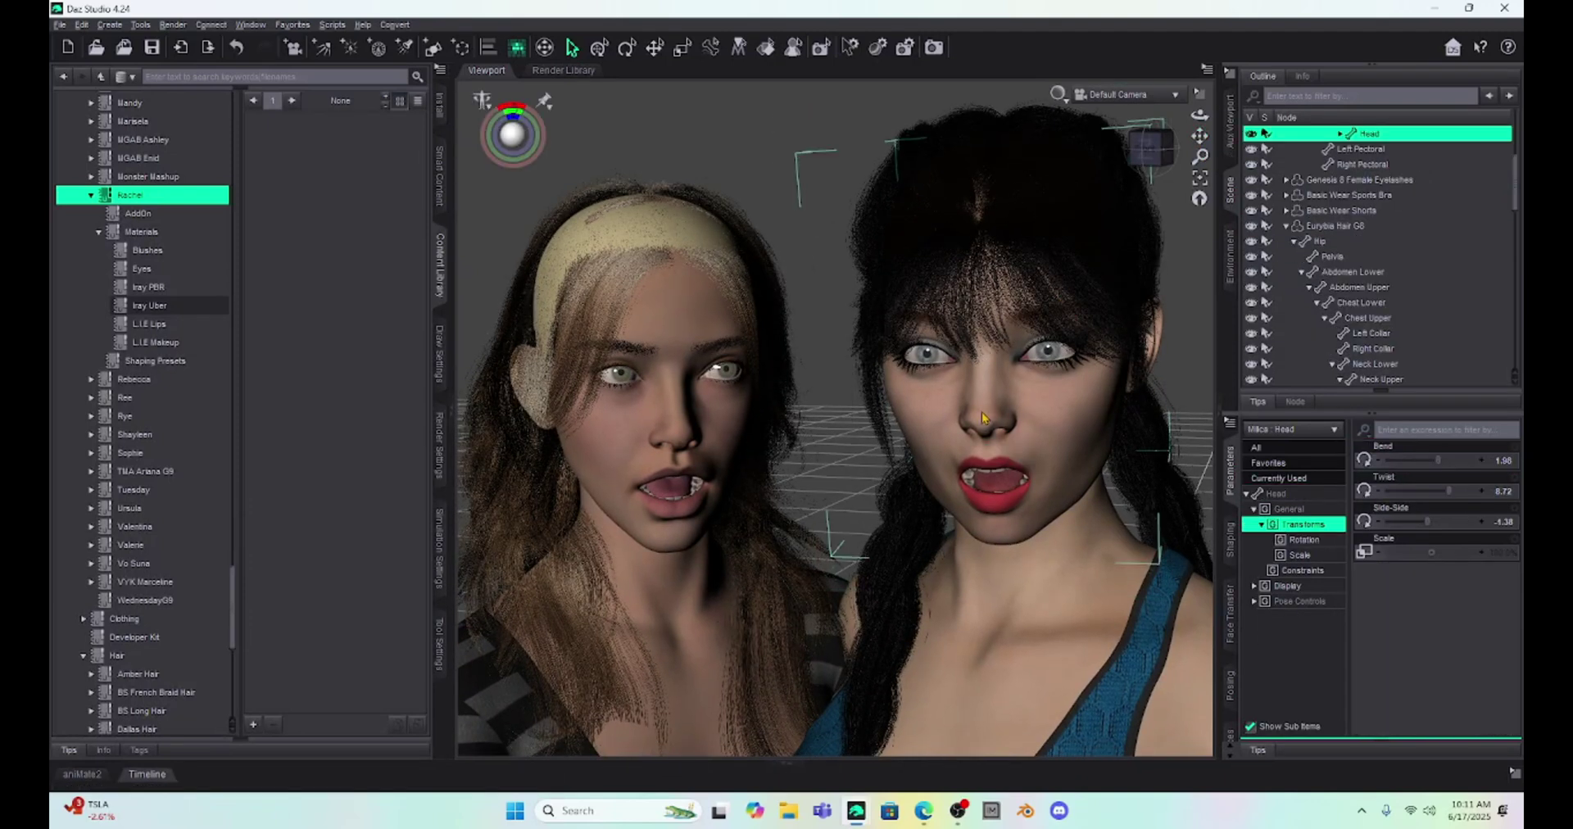
{"action": "left_click_drag", "start_coordinate": [1438, 459], "coordinate": [1432, 460]}
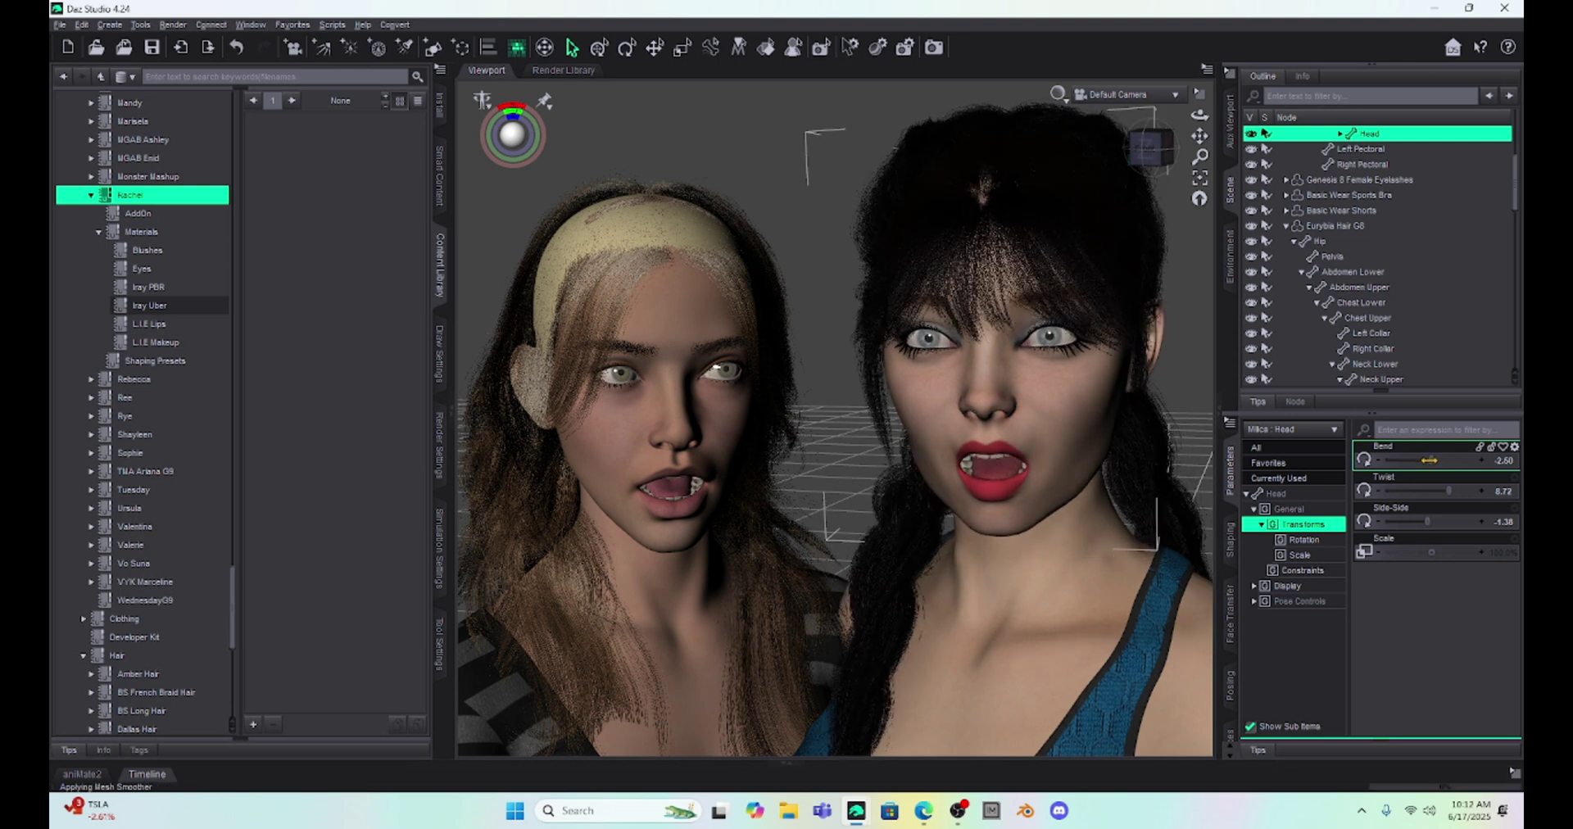
Show the Genesis 8 head's pose controls and filter them by "eyes".
{"action": "left_click", "coordinate": [1292, 604]}
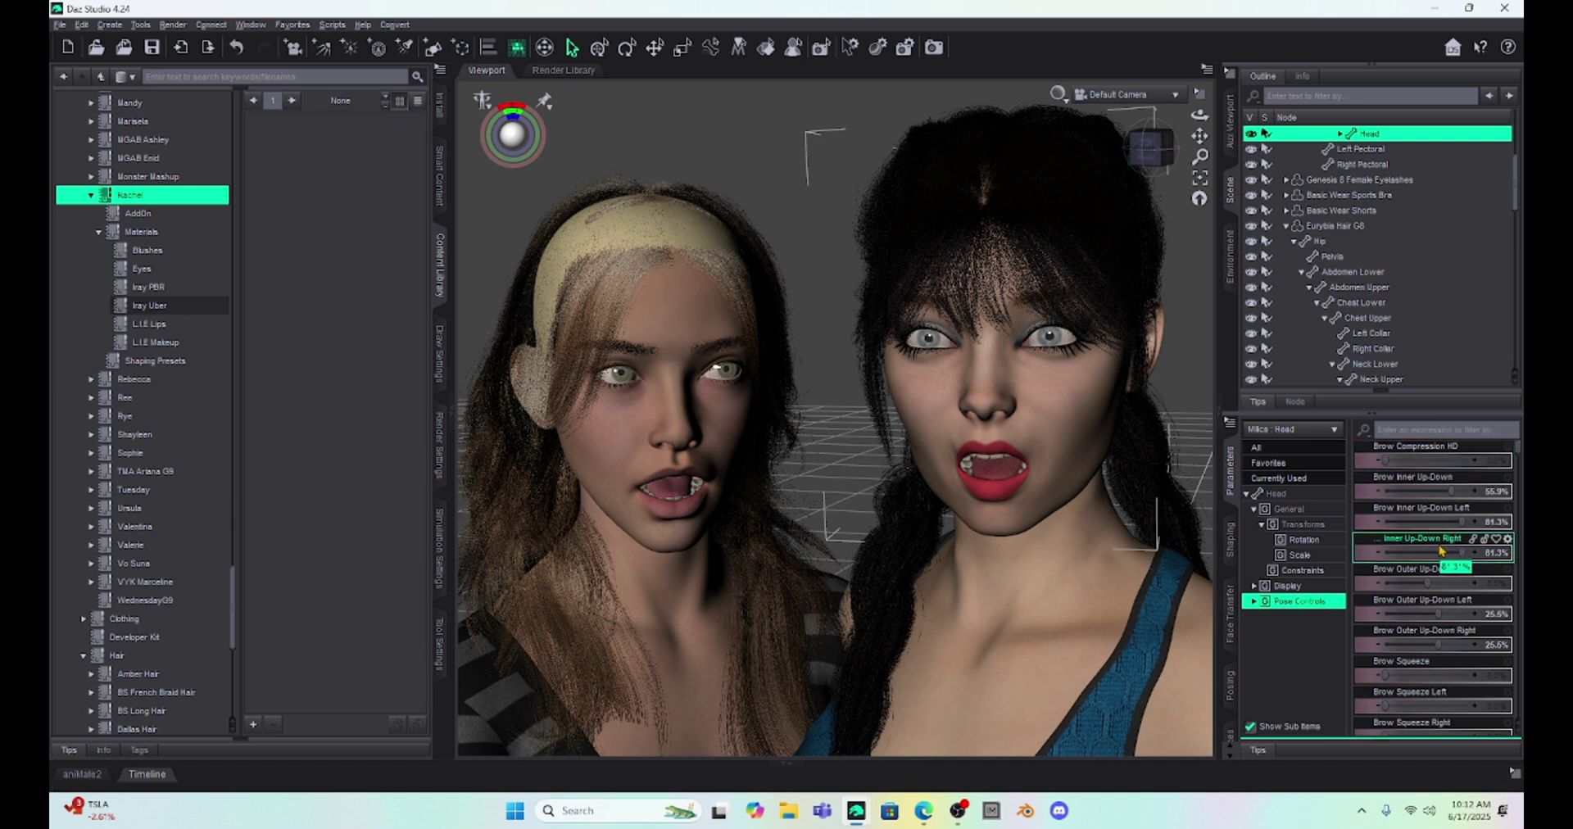
{"action": "left_click", "coordinate": [1396, 429]}
{"action": "type", "text": "eyes"}
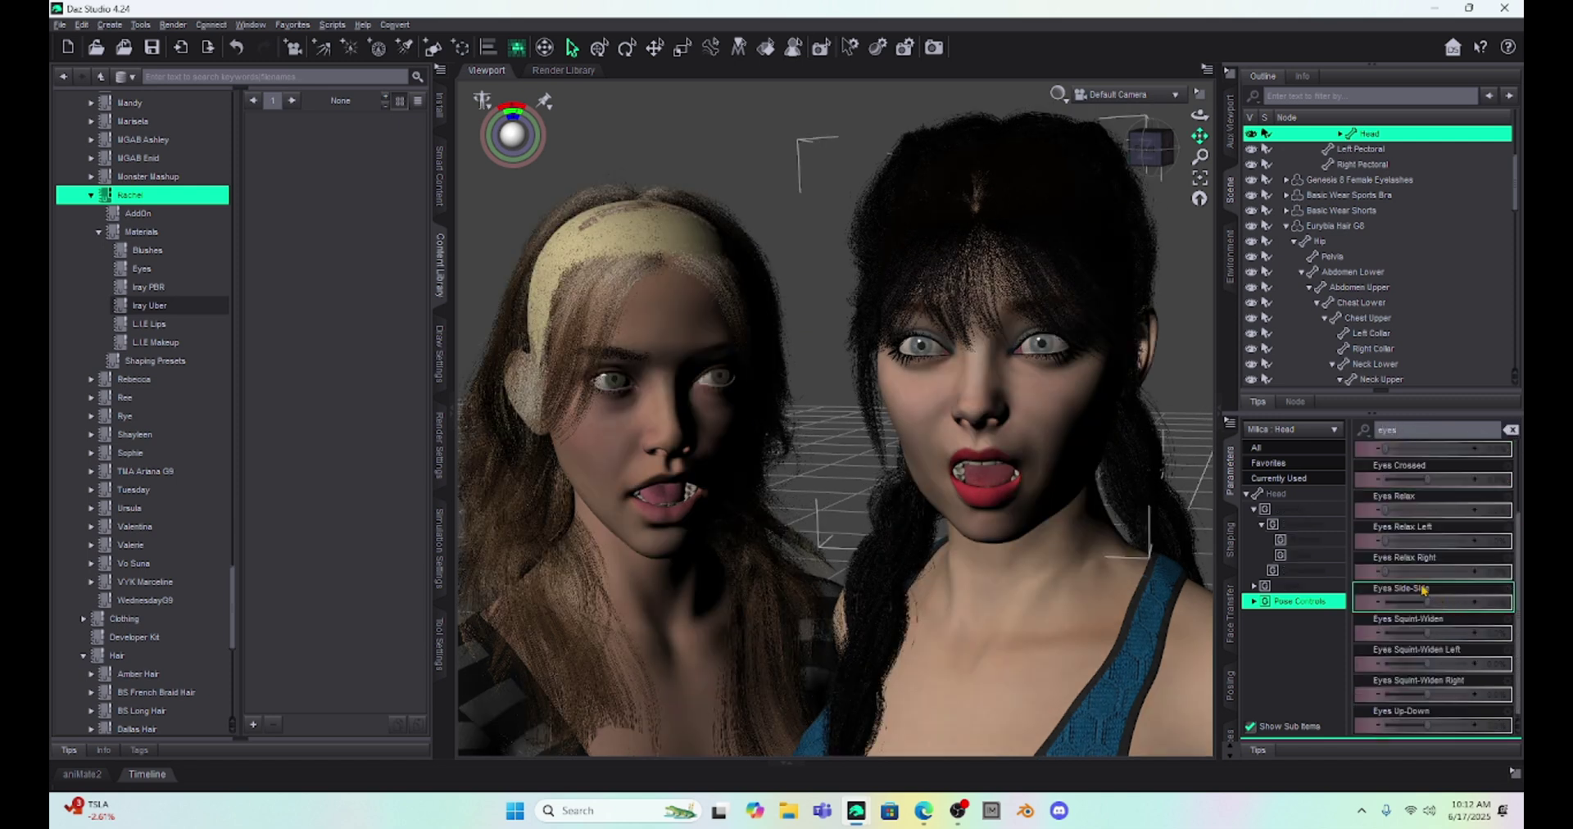
Set the Genesis 8 head's Eyes Up-Down to -16.3% and shift Eyes Side-Side slightly to a negative value.
{"action": "mouse_move", "coordinate": [1426, 726]}
{"action": "left_mouse_down"}
{"action": "mouse_move", "coordinate": [1467, 725]}
{"action": "mouse_move", "coordinate": [1447, 726]}
{"action": "left_mouse_up"}
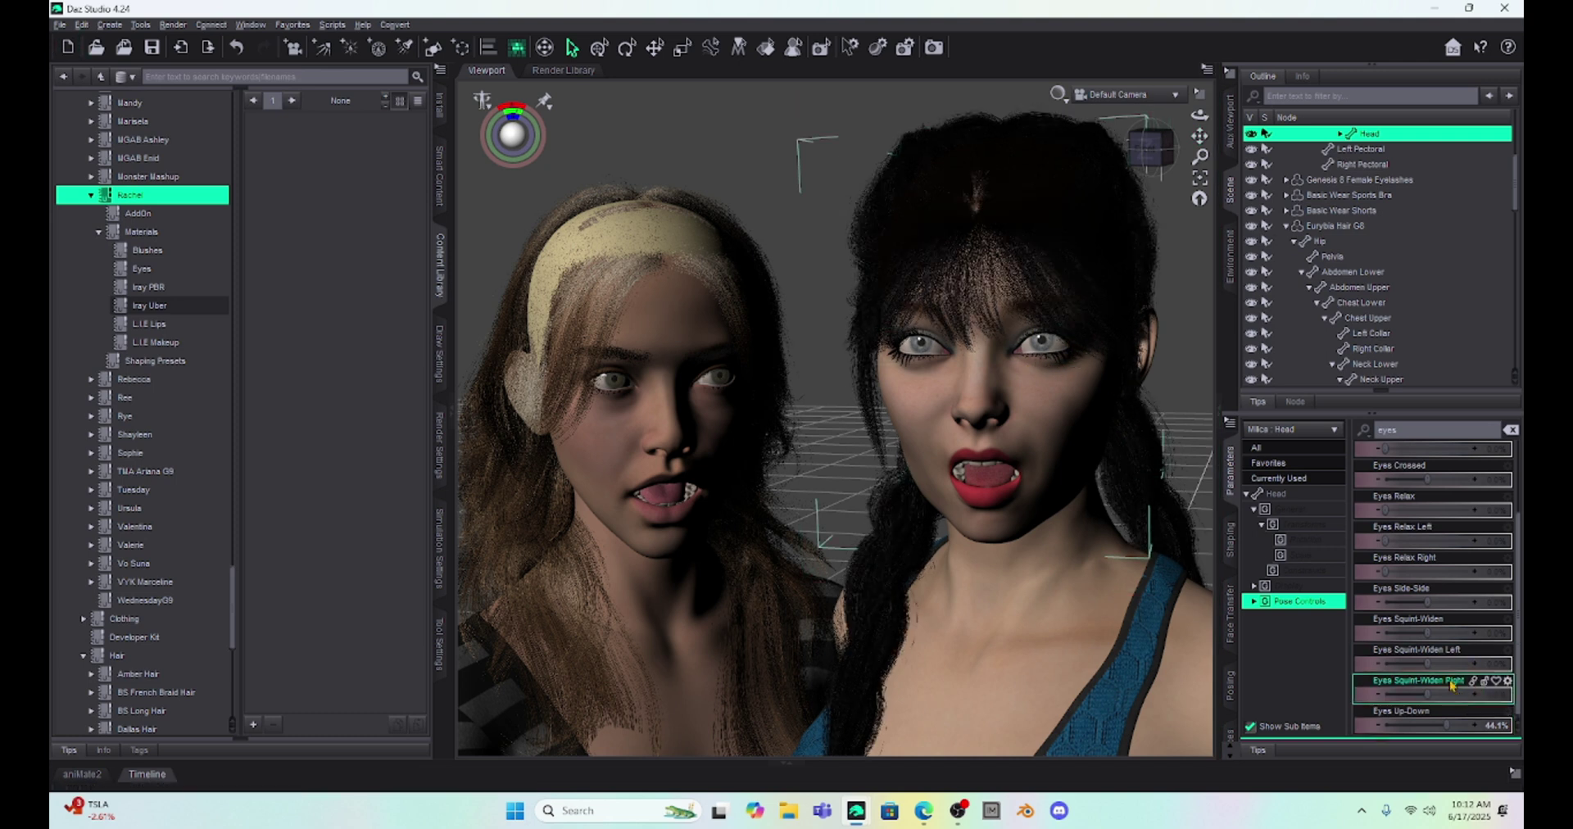
{"action": "left_click_drag", "start_coordinate": [1430, 603], "coordinate": [1434, 611]}
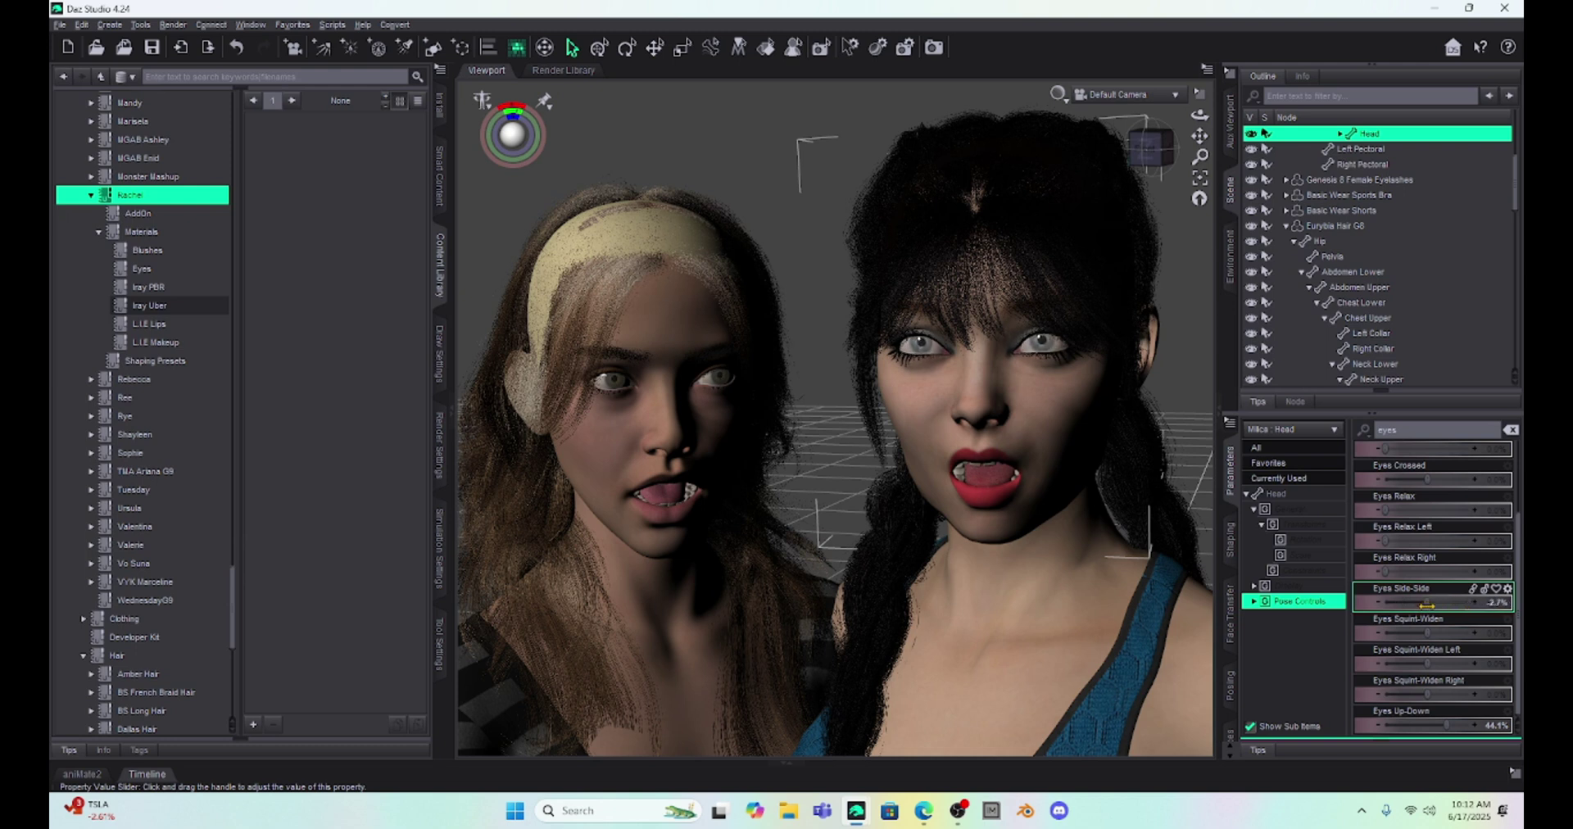
{"action": "left_click_drag", "start_coordinate": [1446, 724], "coordinate": [1422, 722]}
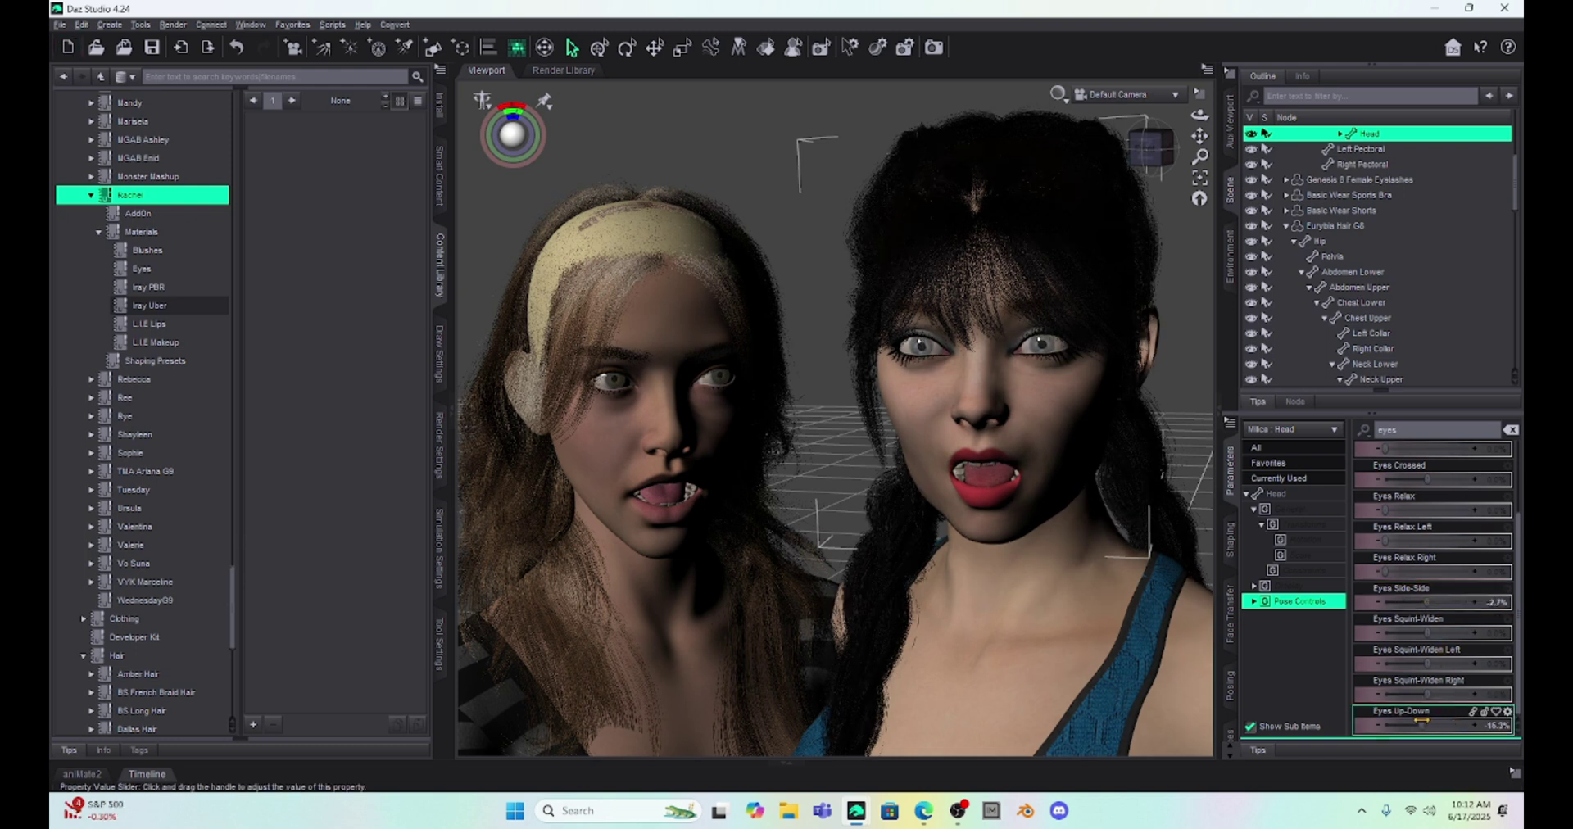
Select the Genesis 9 figure again and remove the "eyes" filter from its full parameter list.
{"action": "left_click", "coordinate": [657, 347]}
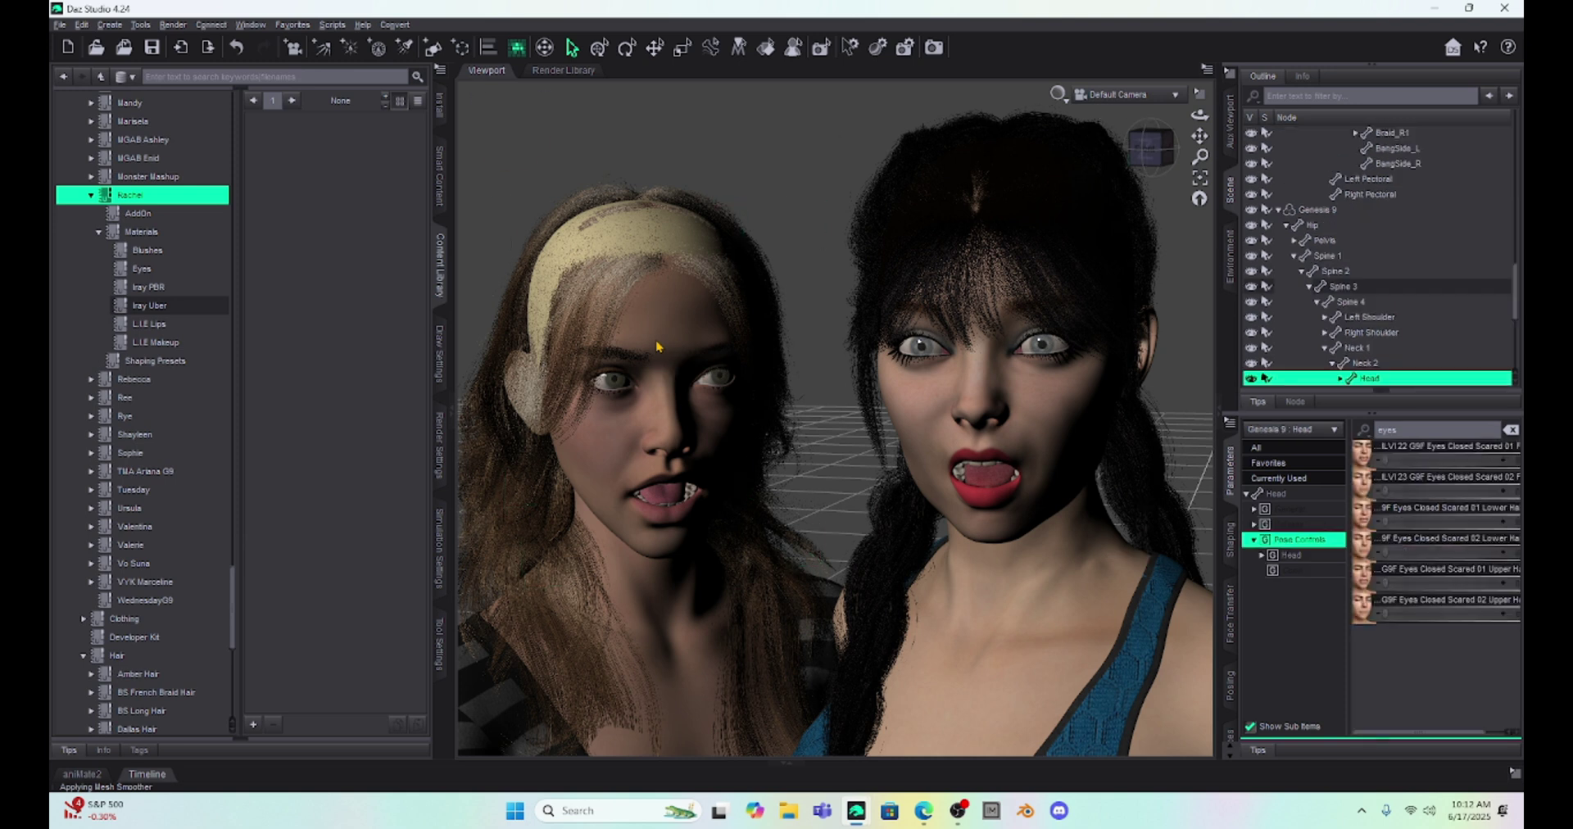
{"action": "left_click", "coordinate": [656, 346]}
{"action": "left_click_drag", "start_coordinate": [1402, 428], "coordinate": [1309, 454]}
{"action": "key", "text": "BackSpace"}
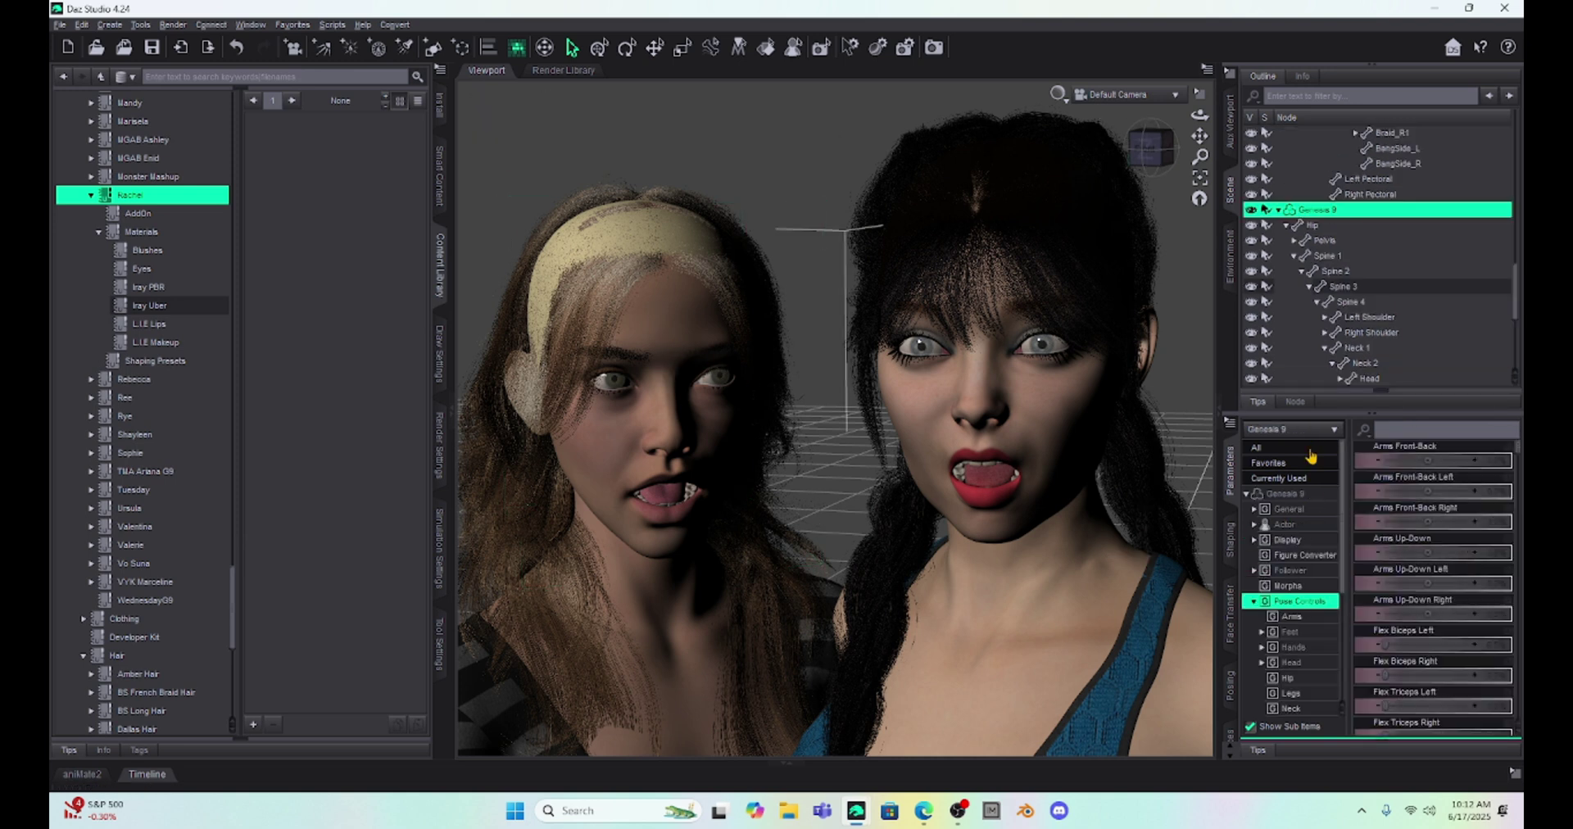
{"action": "left_click", "coordinate": [1285, 494]}
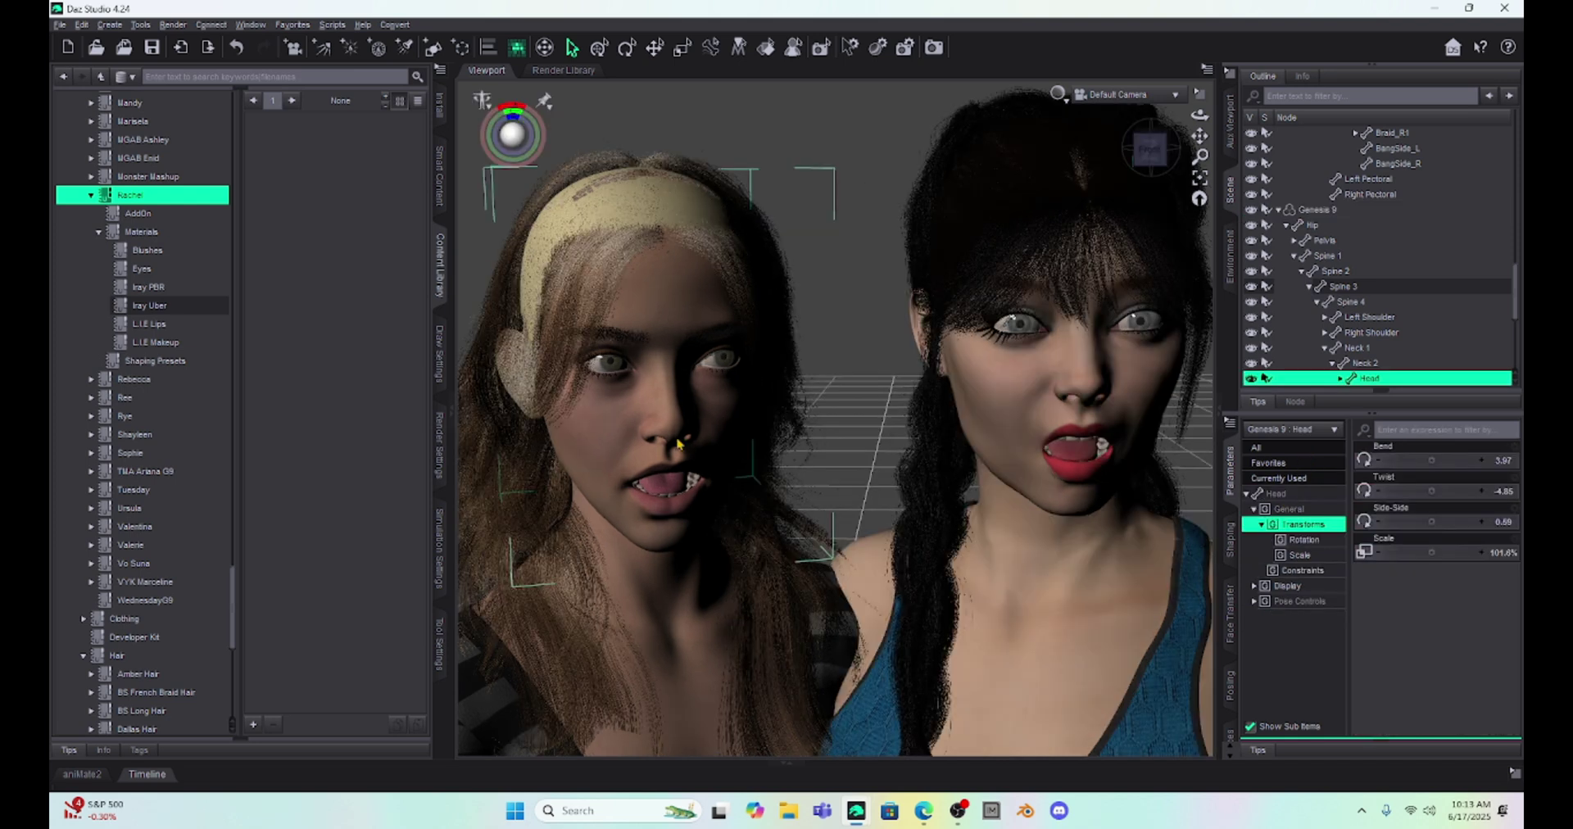
Show the Genesis 9 head's pose controls and filter them by "eye".
{"action": "left_click", "coordinate": [1286, 602]}
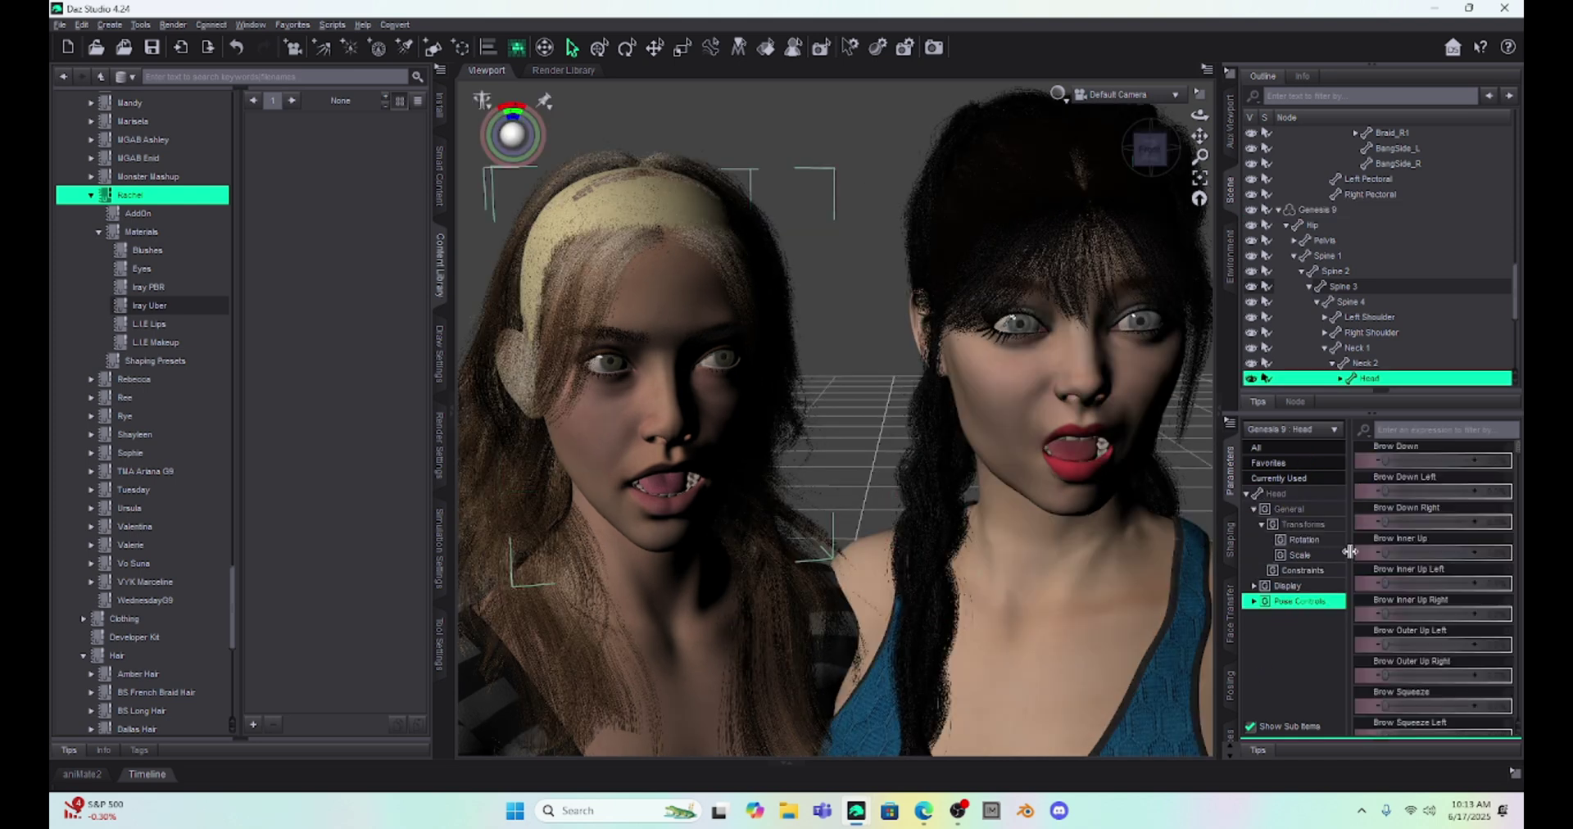
{"action": "left_click", "coordinate": [1428, 427]}
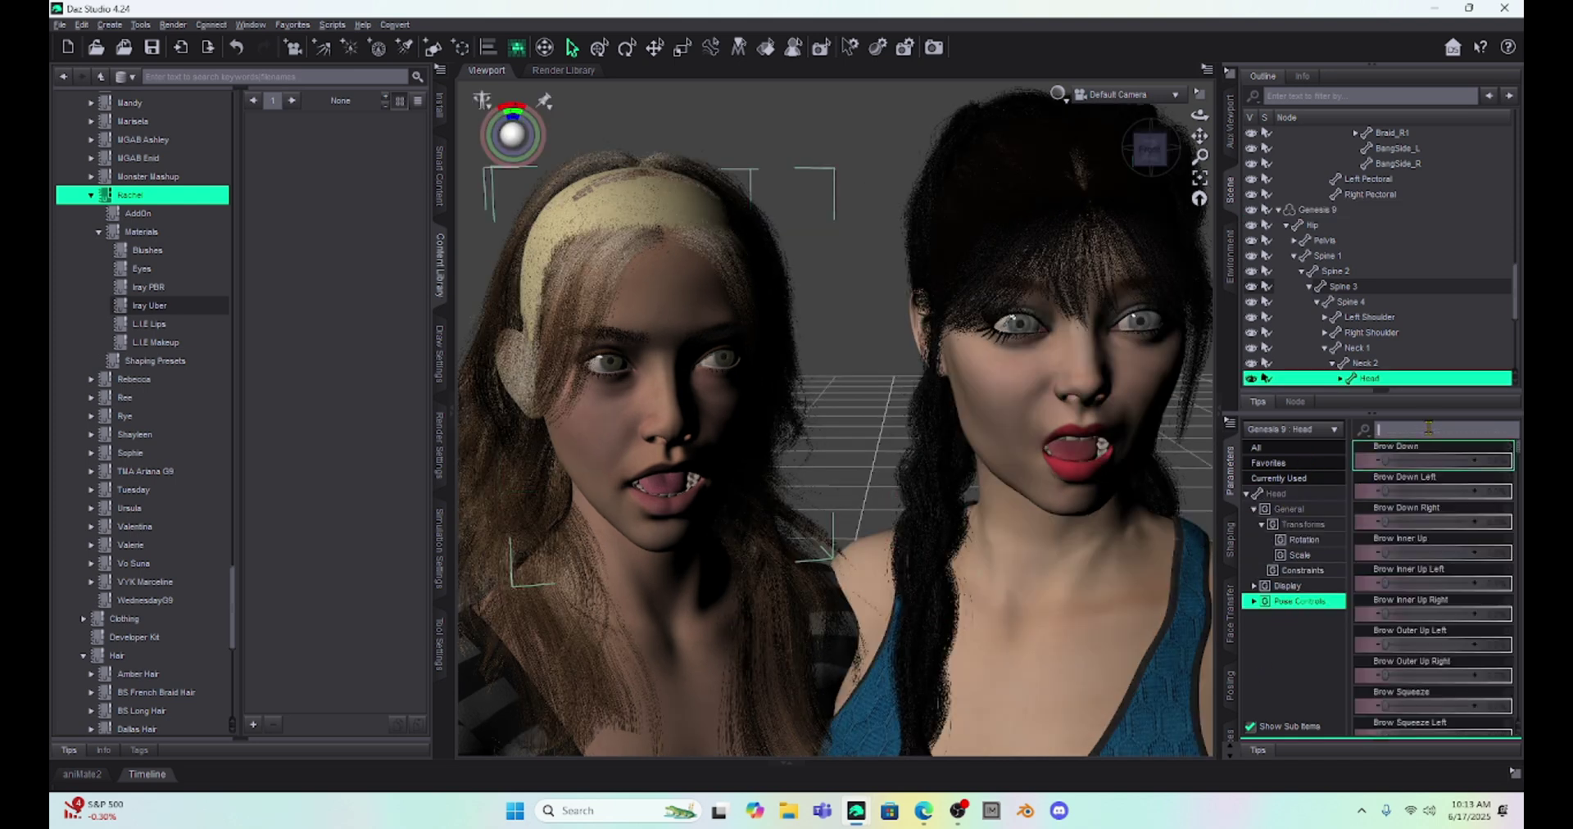
{"action": "type", "text": "eye"}
Set the Genesis 9 head's Eye Look Up-Down to 45.9% and Eye Look Side-Side to 36.9%.
{"action": "scroll", "coordinate": [1425, 572], "scroll_direction": "down", "scroll_amount": 5}
{"action": "scroll", "coordinate": [1425, 571], "scroll_direction": "down", "scroll_amount": 1}
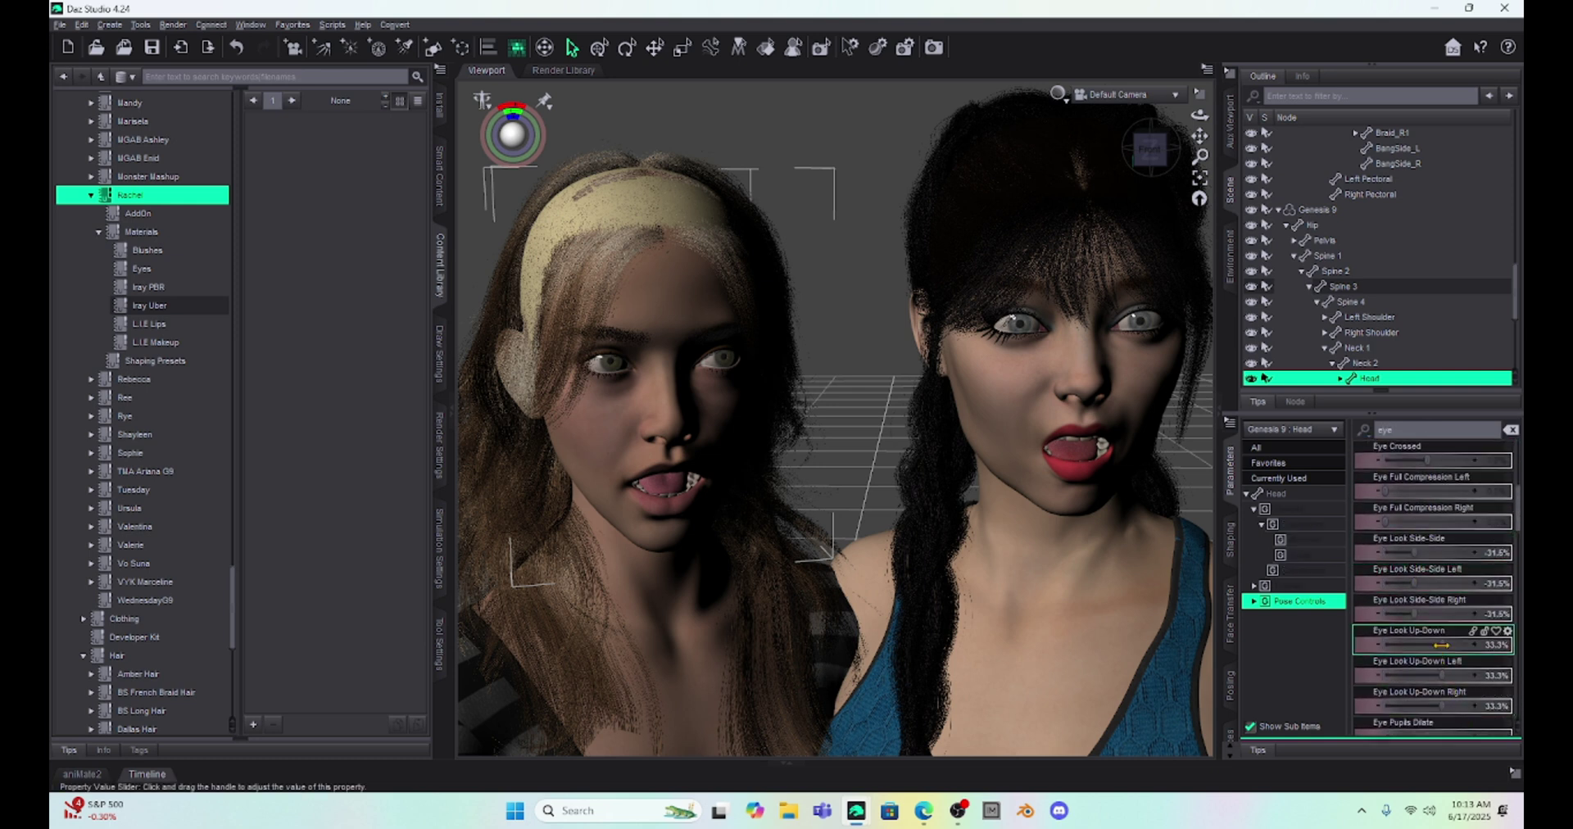
{"action": "left_click_drag", "start_coordinate": [1441, 645], "coordinate": [1463, 687]}
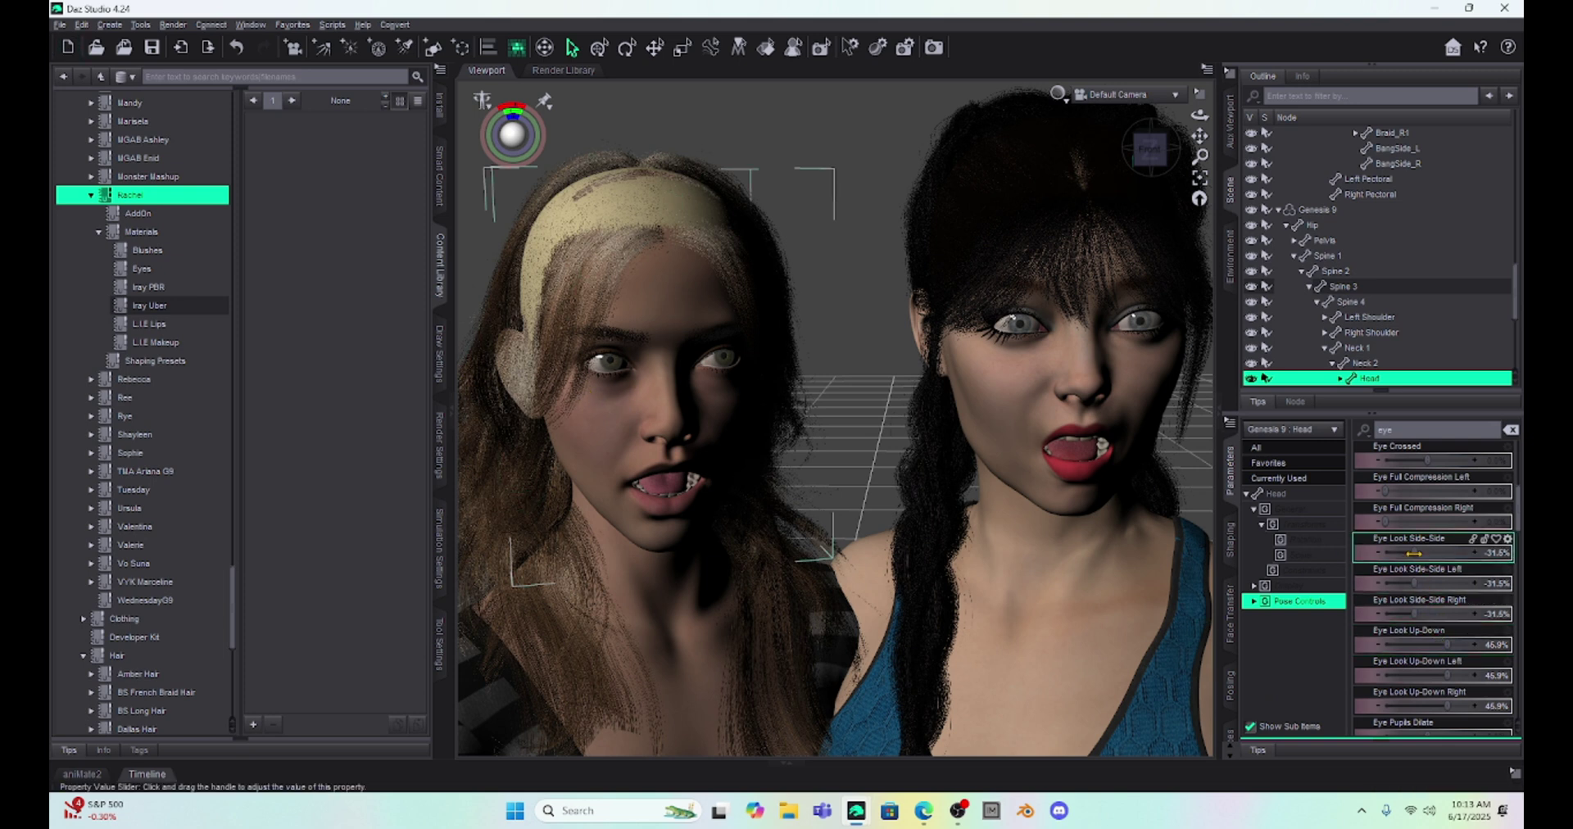
{"action": "mouse_move", "coordinate": [1430, 552]}
{"action": "left_mouse_down"}
{"action": "mouse_move", "coordinate": [1490, 554]}
{"action": "mouse_move", "coordinate": [1393, 552]}
{"action": "mouse_move", "coordinate": [1444, 557]}
{"action": "left_mouse_up"}
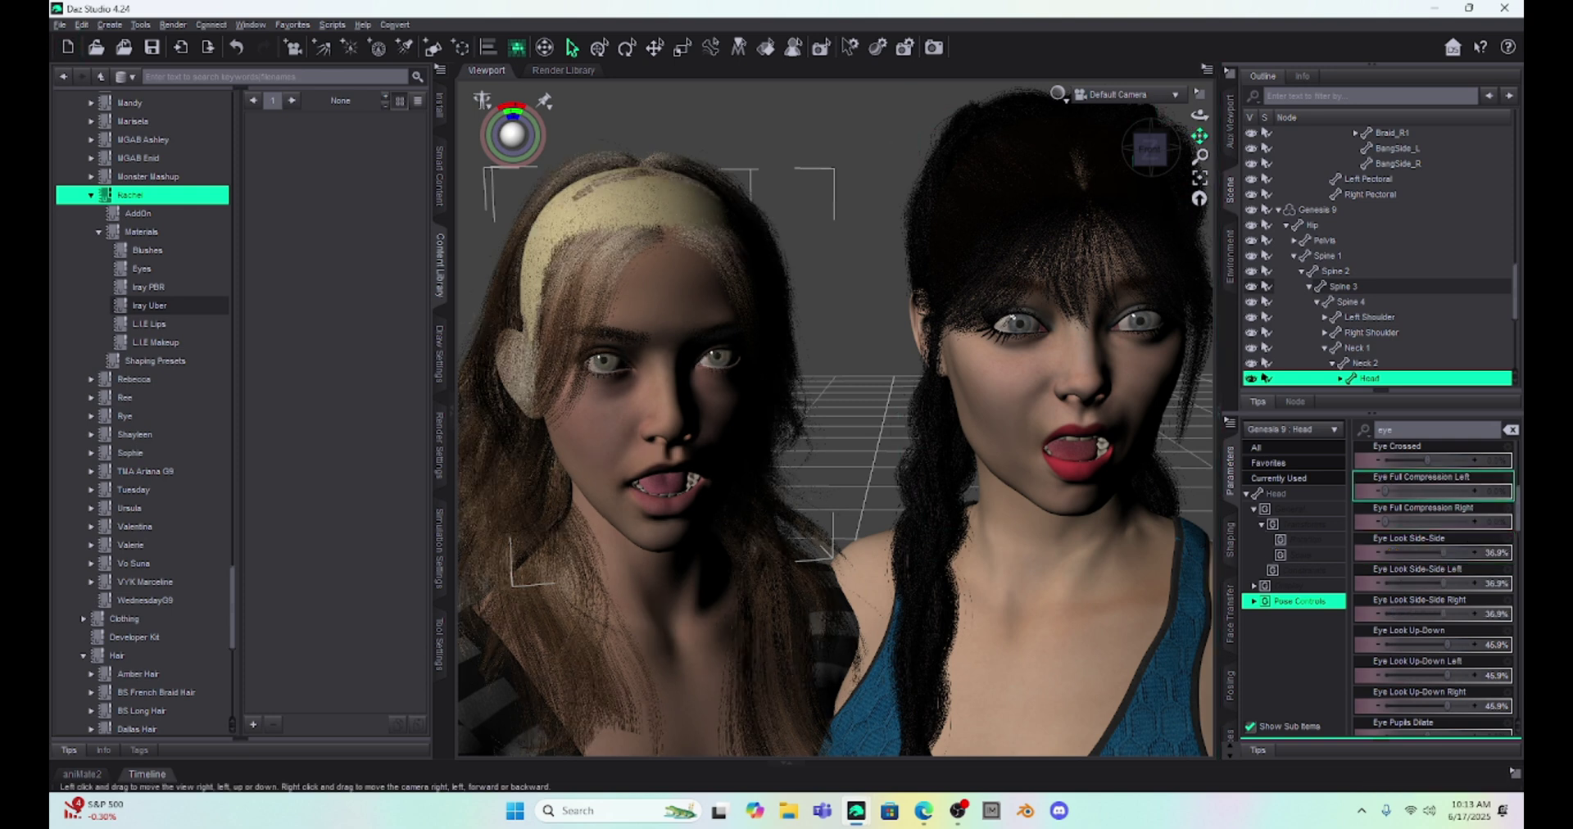
Reframe both faces and switch the viewport's draw style to the Iray preview.
{"action": "mouse_move", "coordinate": [1199, 135]}
{"action": "left_mouse_down"}
{"action": "mouse_move", "coordinate": [1157, 137]}
{"action": "mouse_move", "coordinate": [1171, 139]}
{"action": "left_mouse_up"}
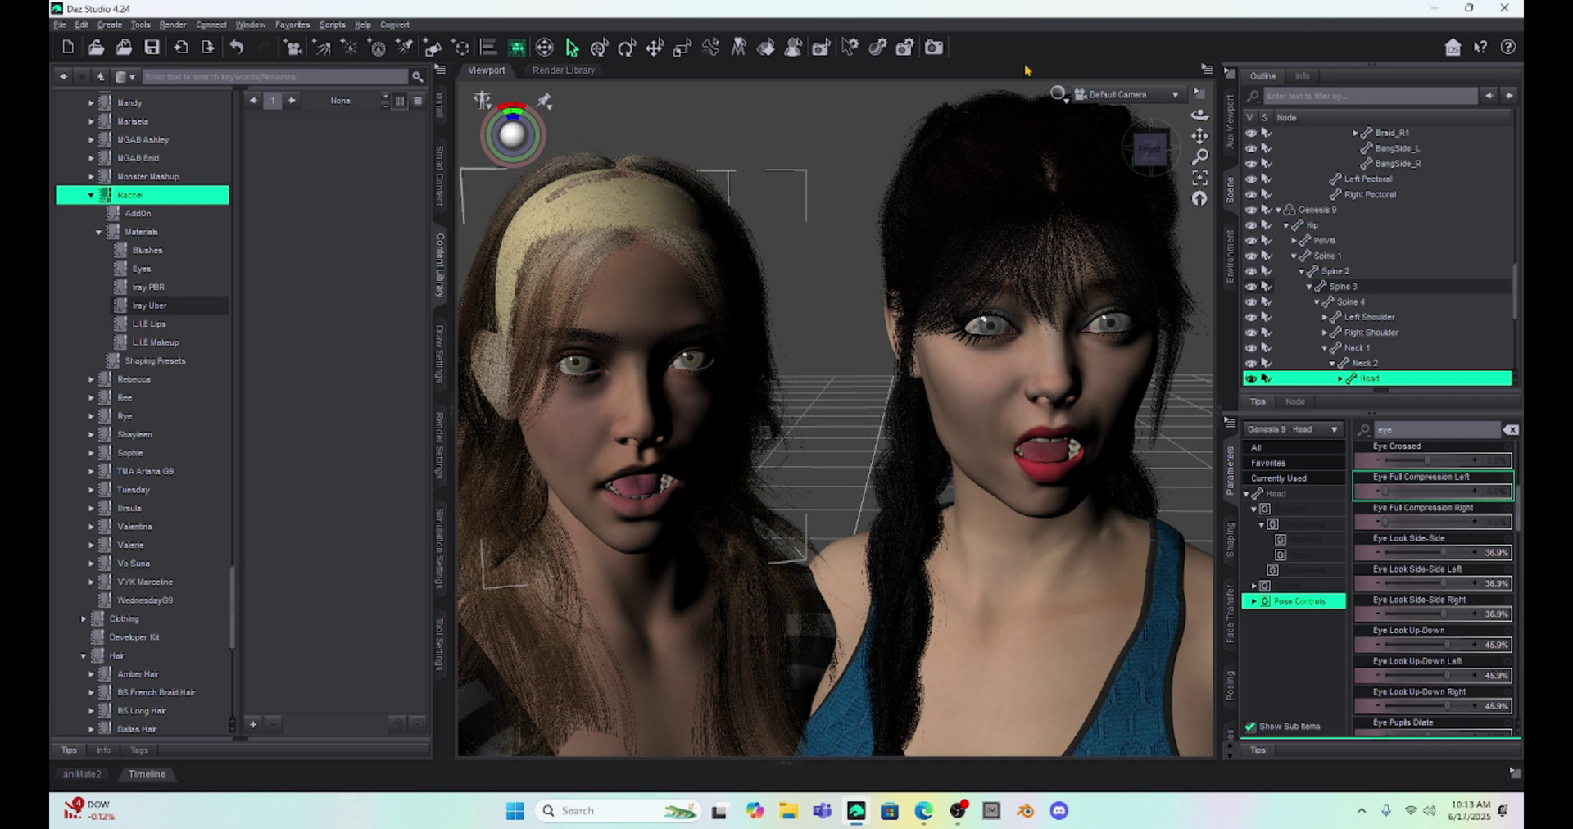
{"action": "left_click", "coordinate": [1063, 101]}
{"action": "left_click", "coordinate": [1065, 300]}
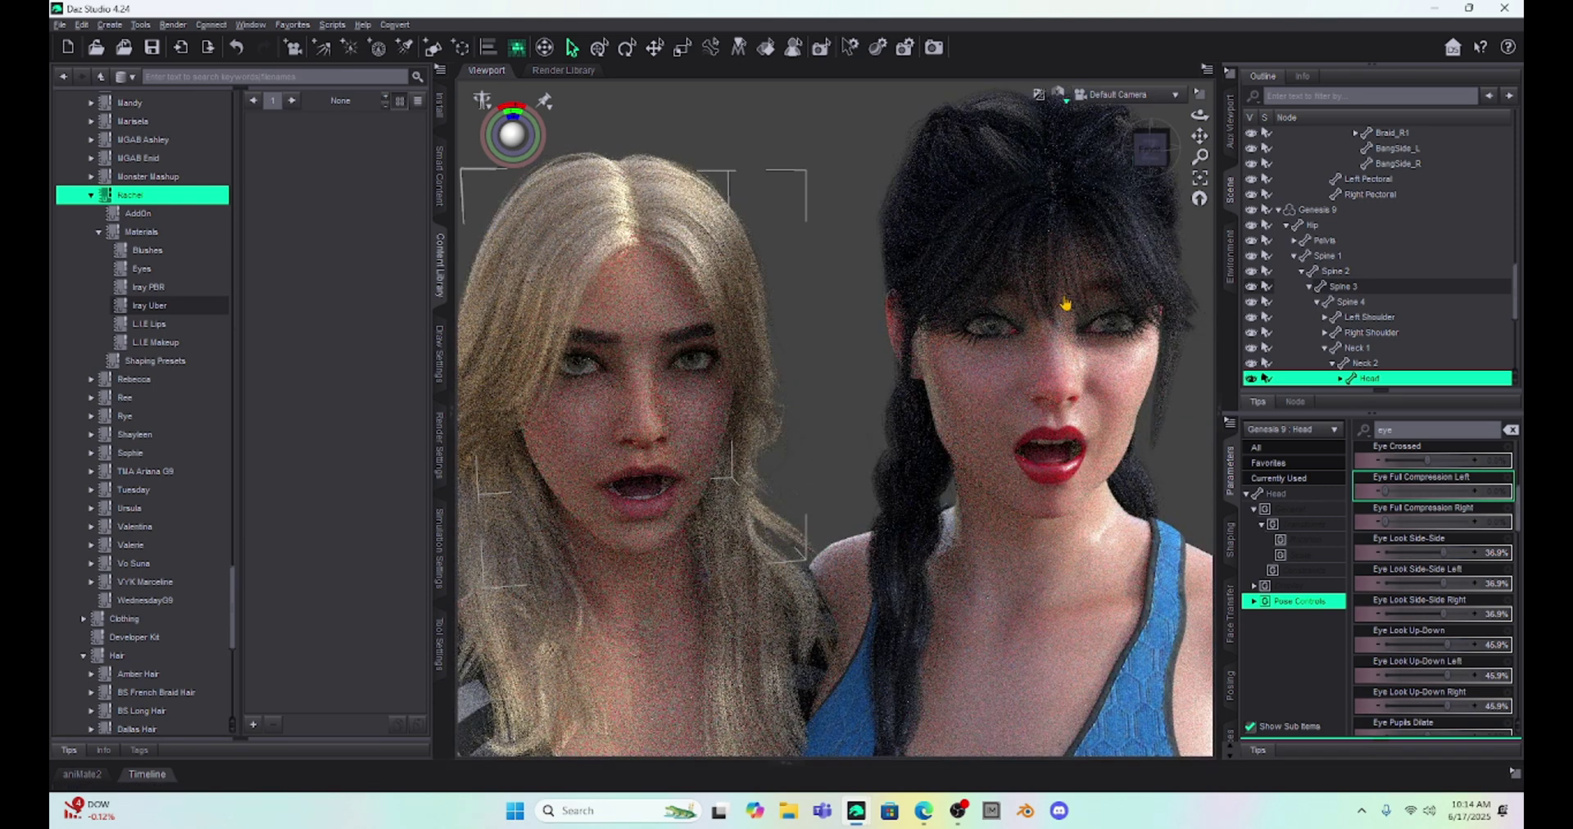
Collapse the content library pane to enlarge the viewport and frame both rendered faces up close.
{"action": "left_click_drag", "start_coordinate": [1200, 136], "coordinate": [1212, 110]}
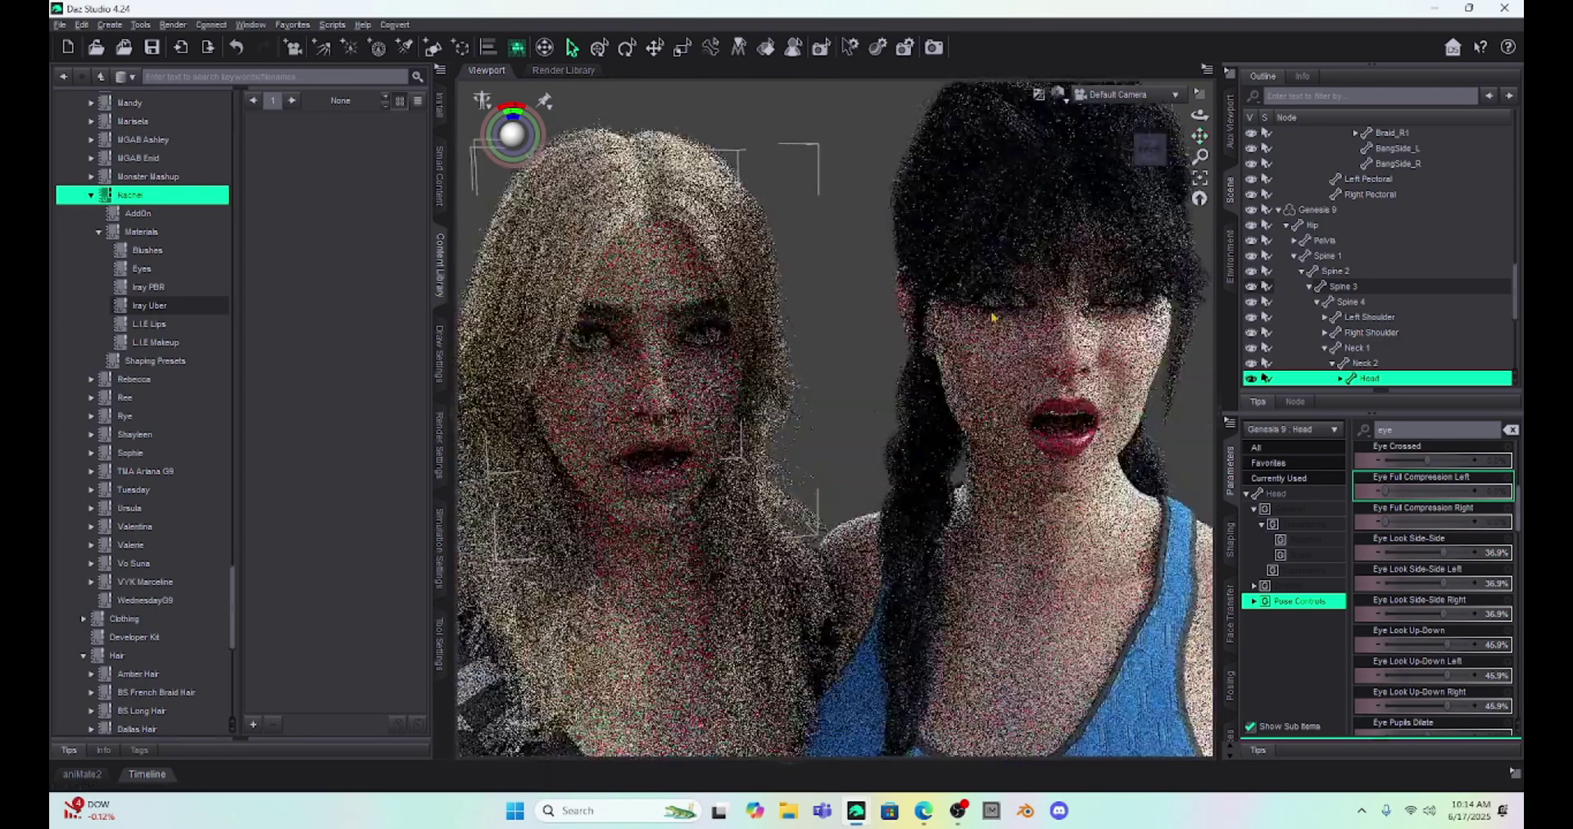
{"action": "left_click", "coordinate": [453, 411]}
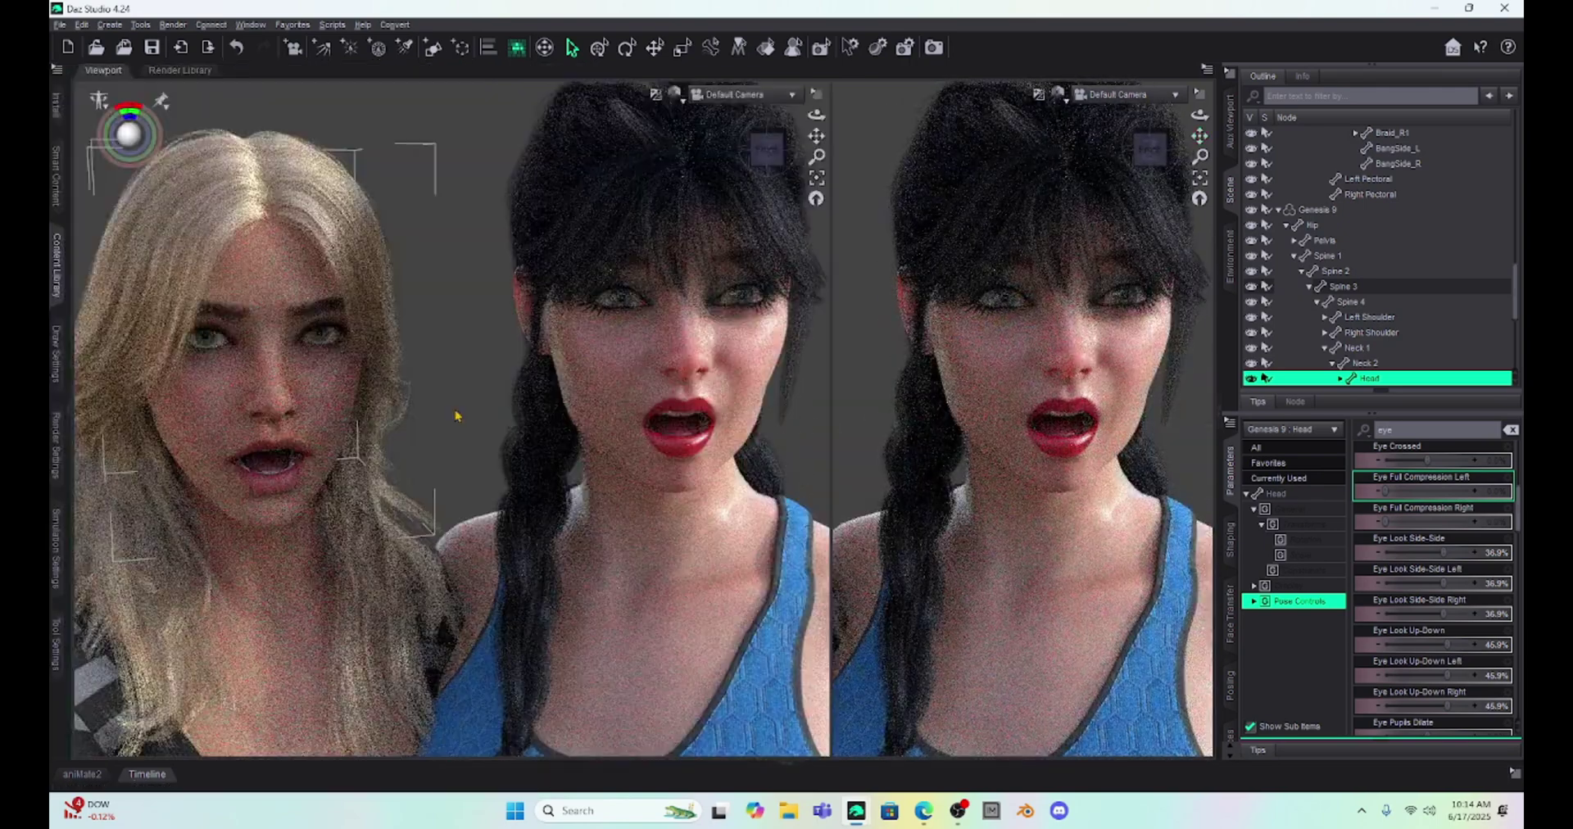
{"action": "left_click_drag", "start_coordinate": [1200, 136], "coordinate": [1270, 181]}
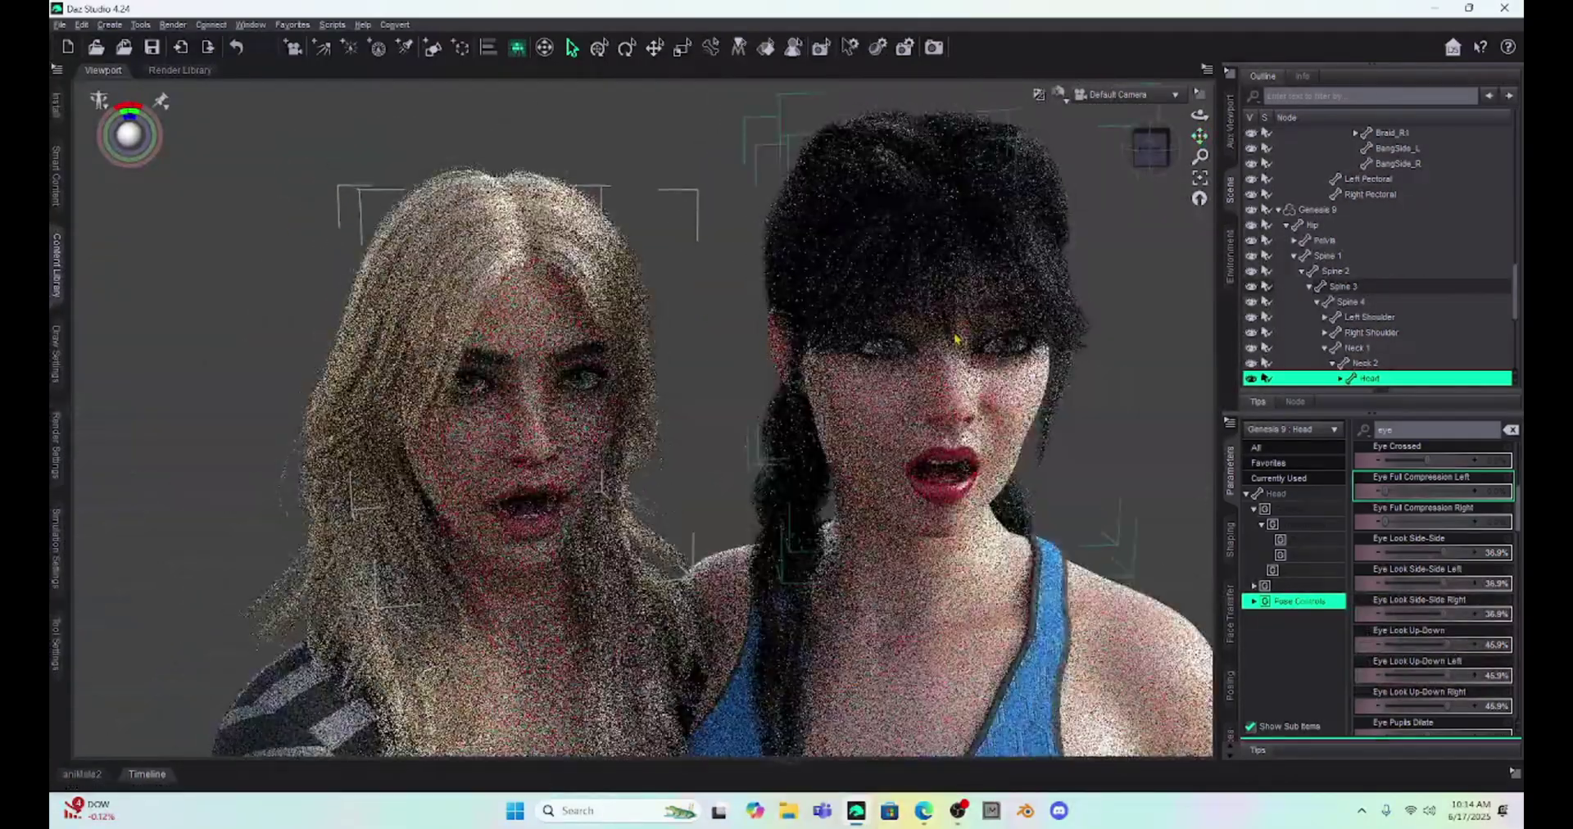
{"action": "scroll", "coordinate": [956, 339], "scroll_direction": "up", "scroll_amount": 3}
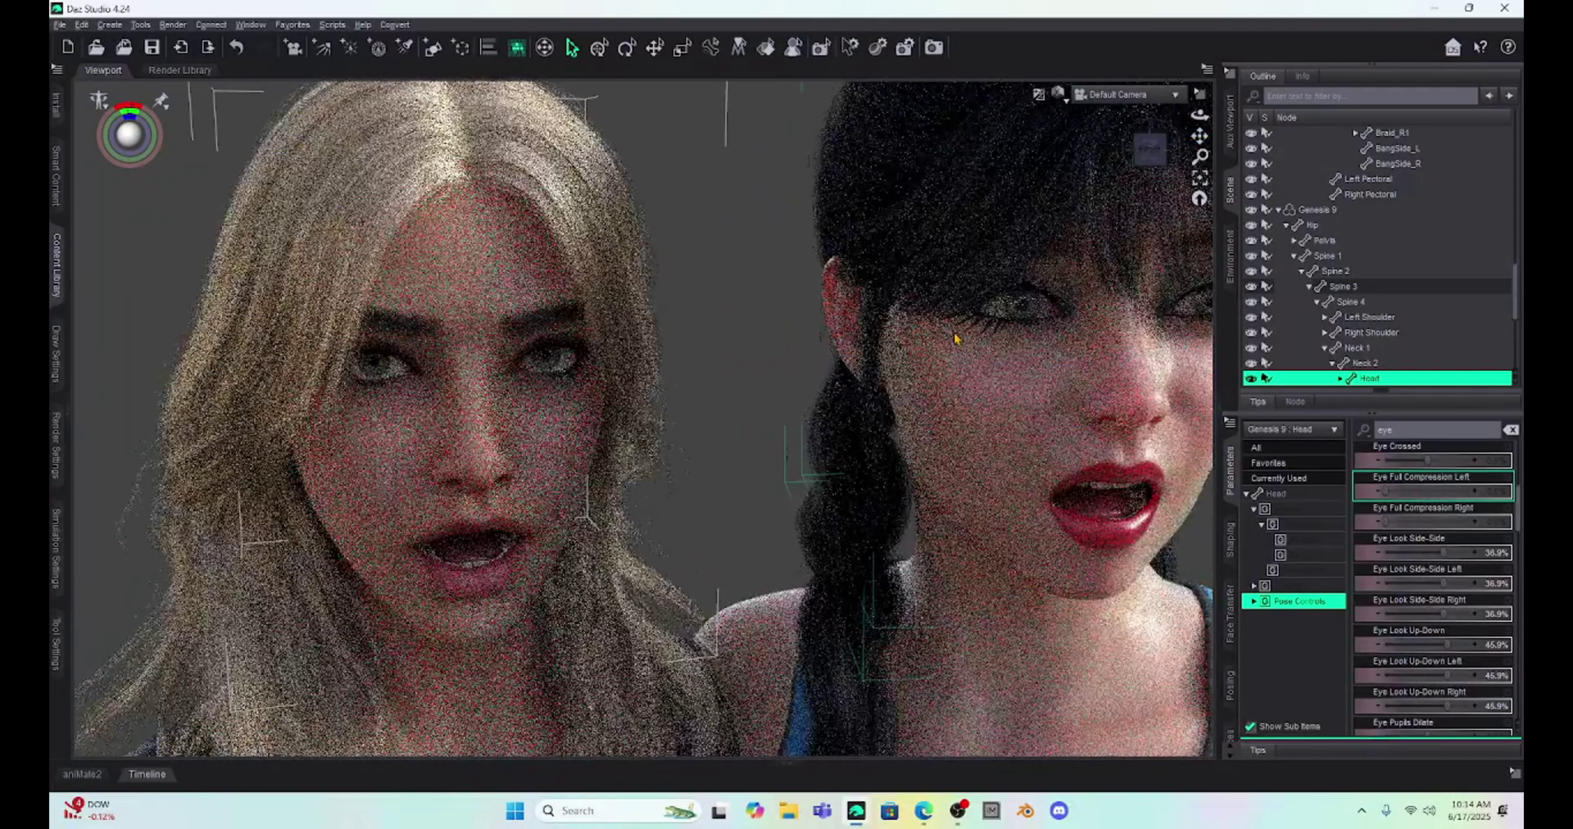
Expand the content library pane and examine the rendered Genesis 8 face up close.
{"action": "left_click_drag", "start_coordinate": [1200, 136], "coordinate": [1159, 173]}
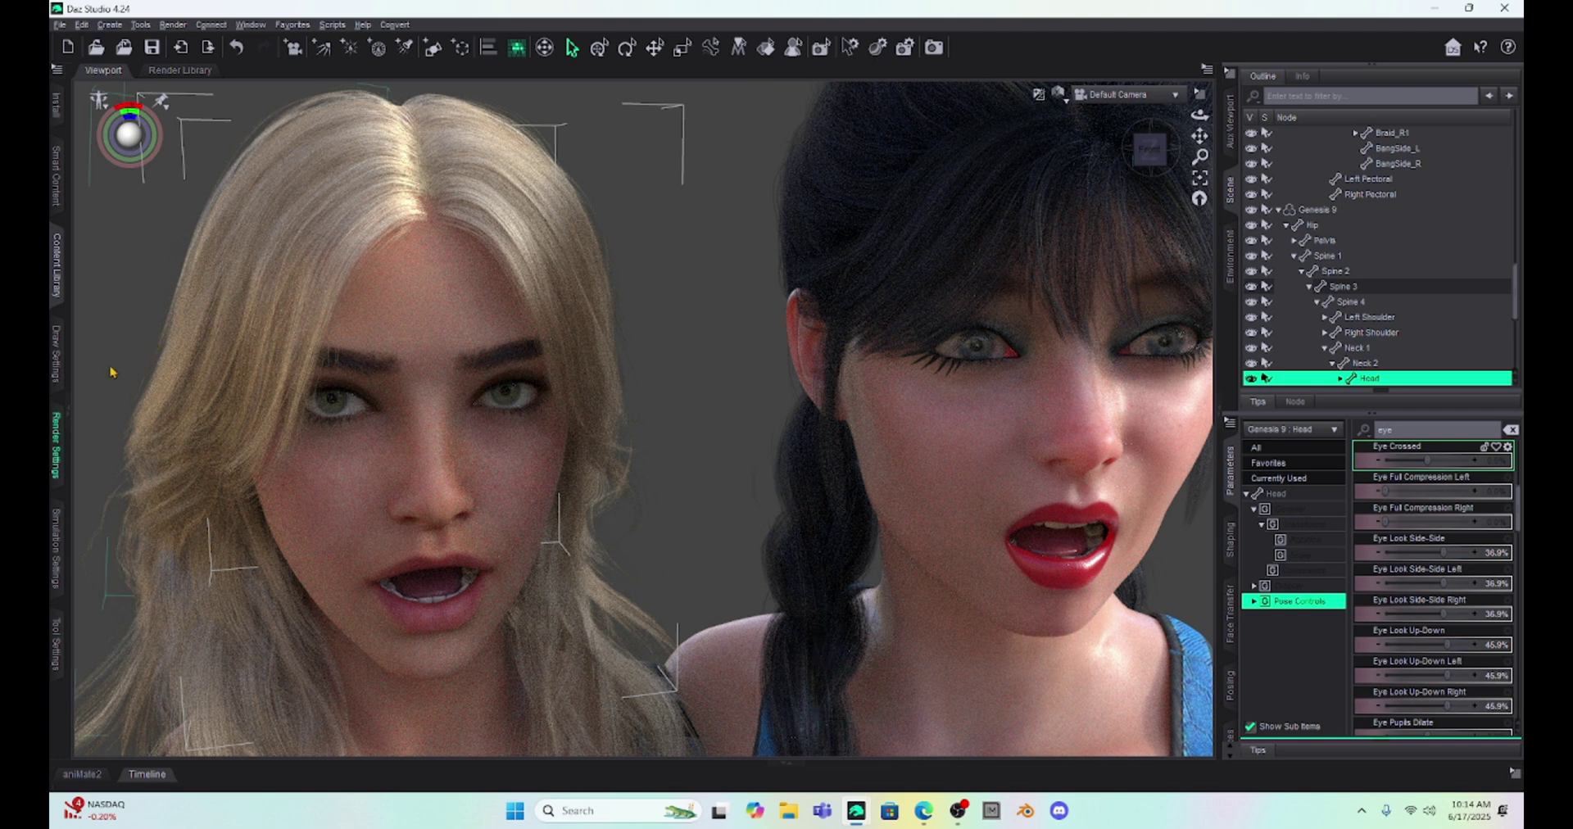
{"action": "left_click", "coordinate": [69, 420]}
{"action": "left_click_drag", "start_coordinate": [1199, 136], "coordinate": [876, 108]}
{"action": "left_click_drag", "start_coordinate": [875, 320], "coordinate": [864, 227]}
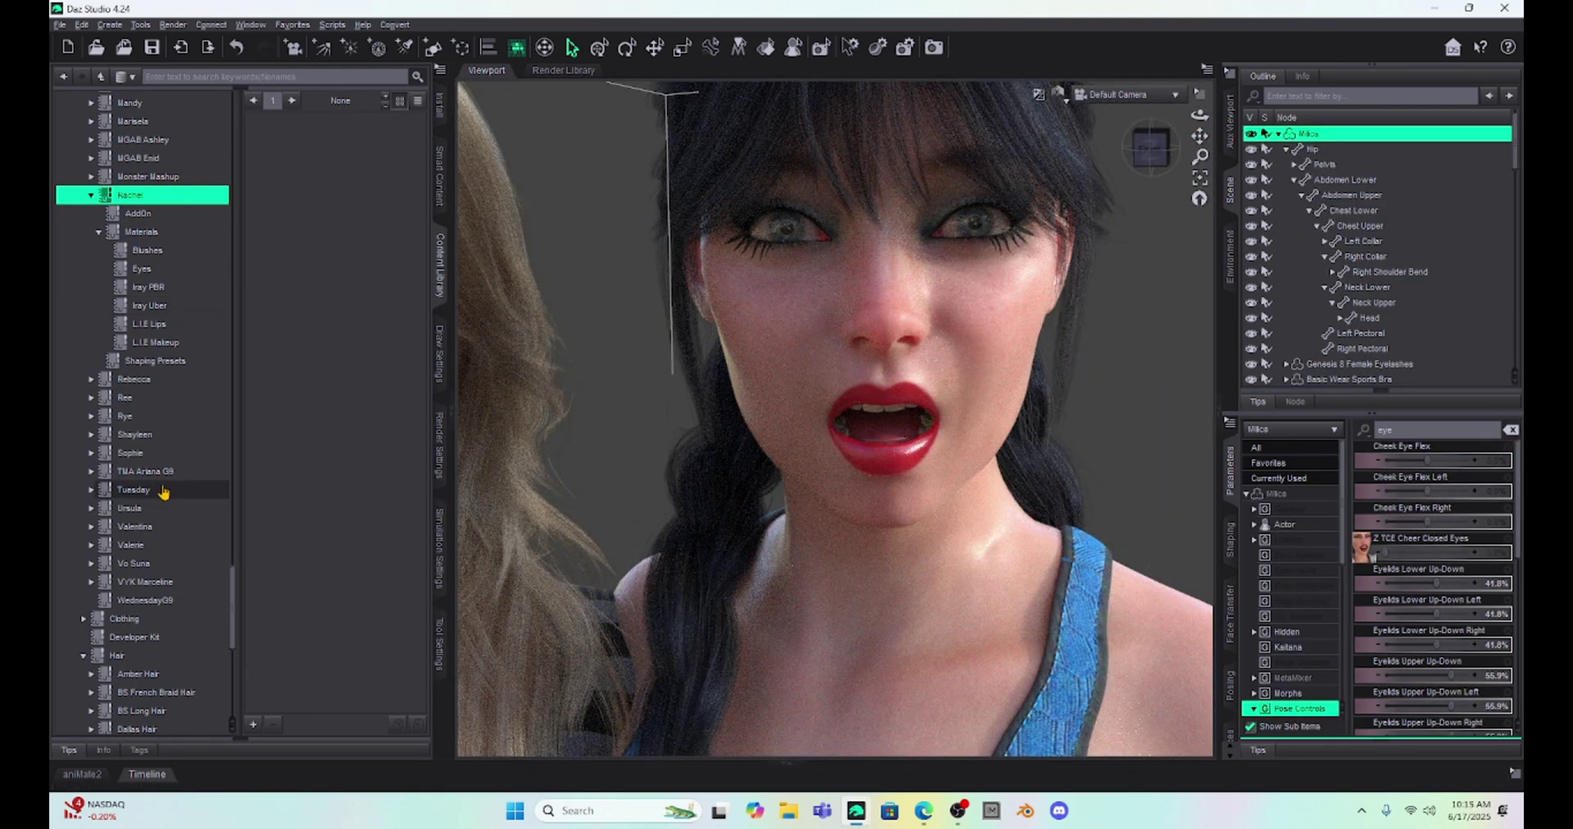
{"action": "scroll", "coordinate": [164, 491], "scroll_direction": "down", "scroll_amount": 7}
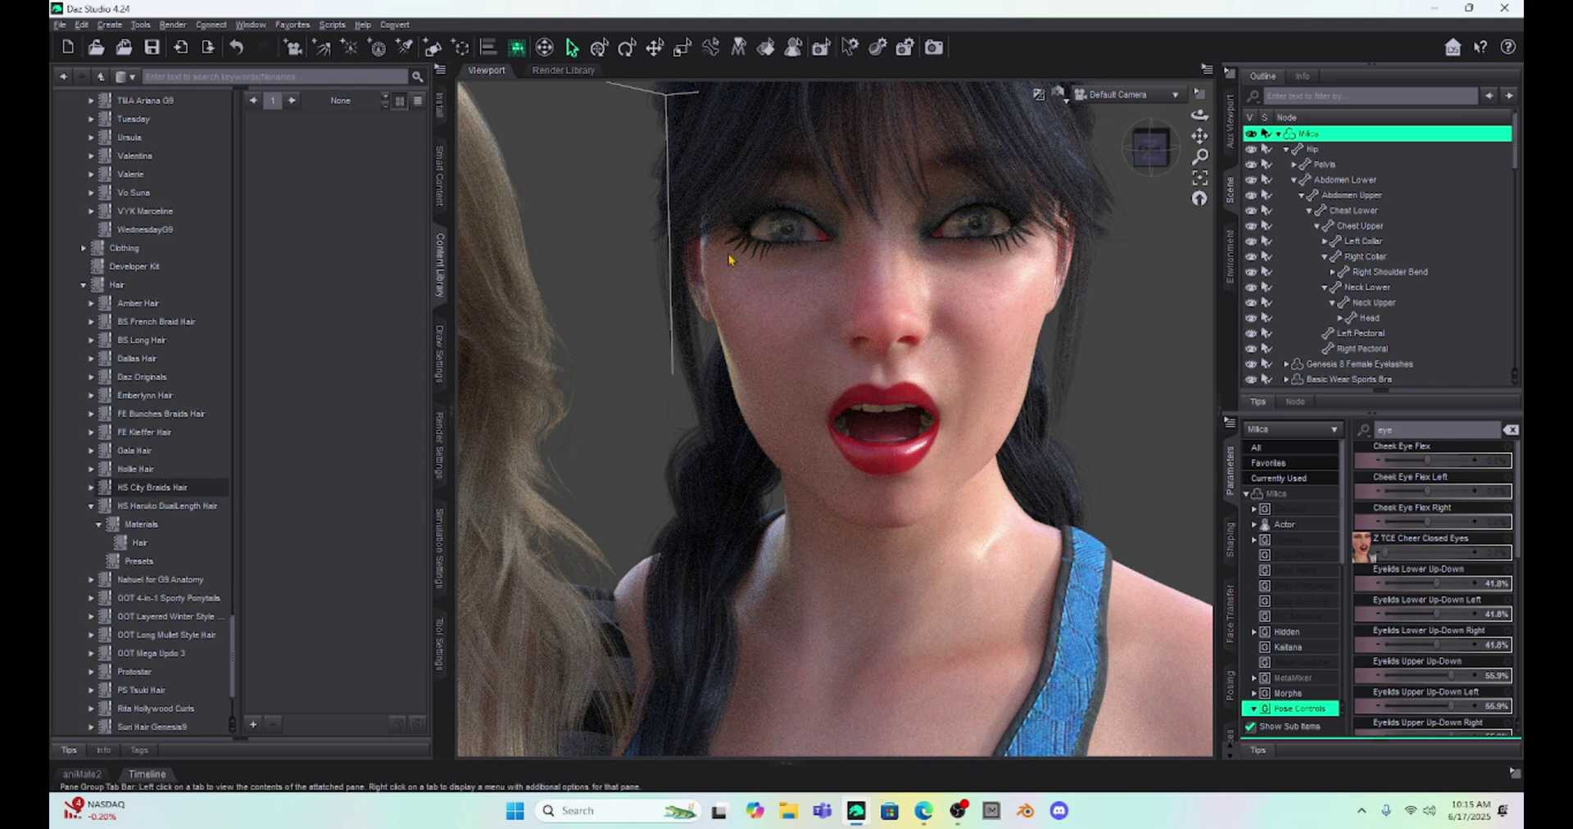
View the rendered Genesis 9 face, then collapse the content library pane and frame both faces side by side.
{"action": "left_click_drag", "start_coordinate": [1201, 138], "coordinate": [1520, 123]}
{"action": "left_click_drag", "start_coordinate": [1200, 138], "coordinate": [1201, 152]}
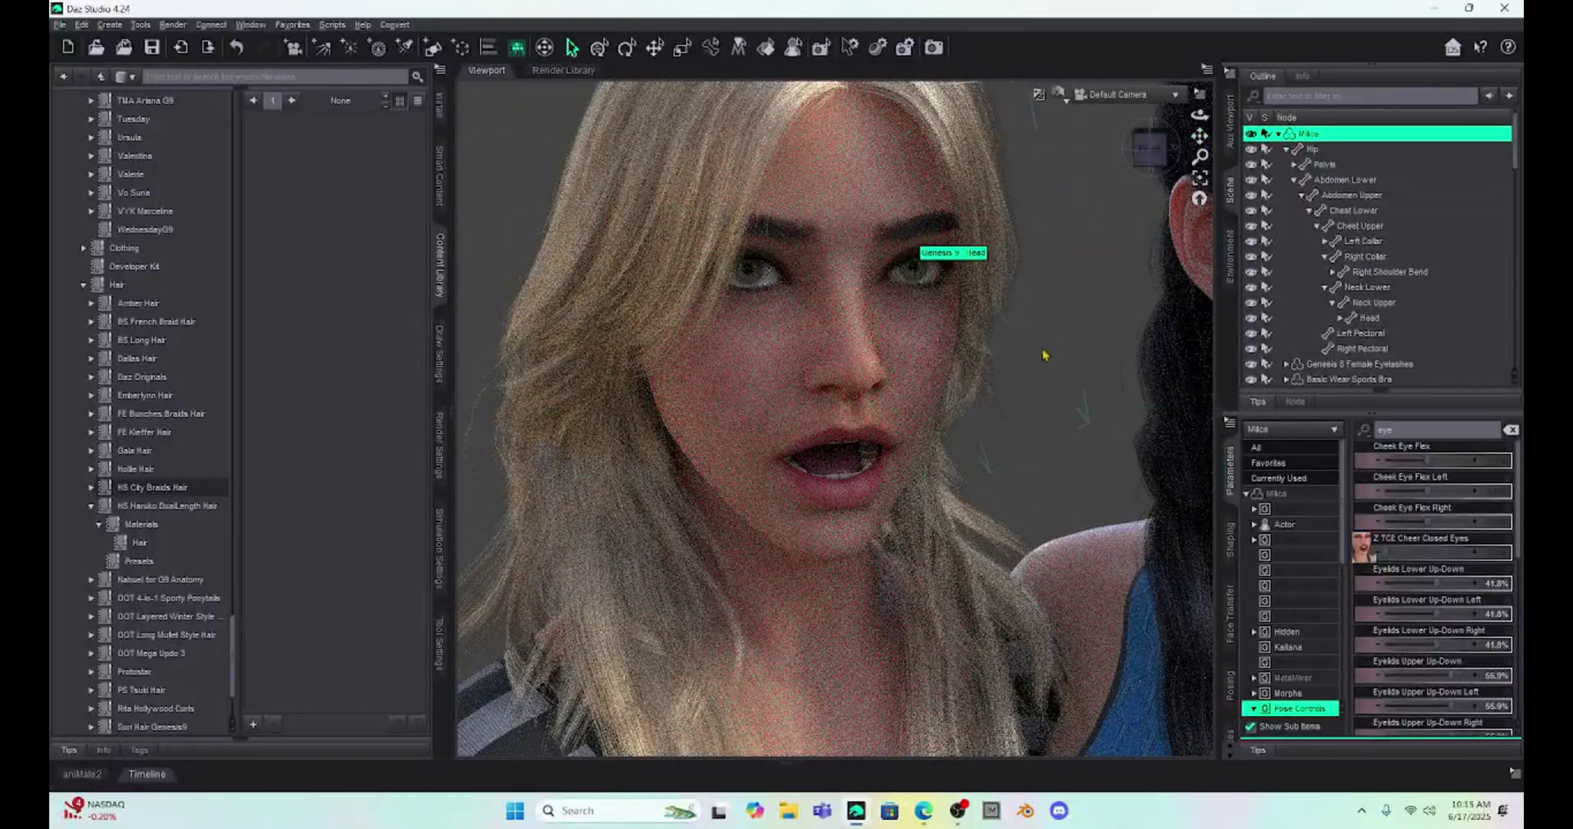
{"action": "key", "text": "F7"}
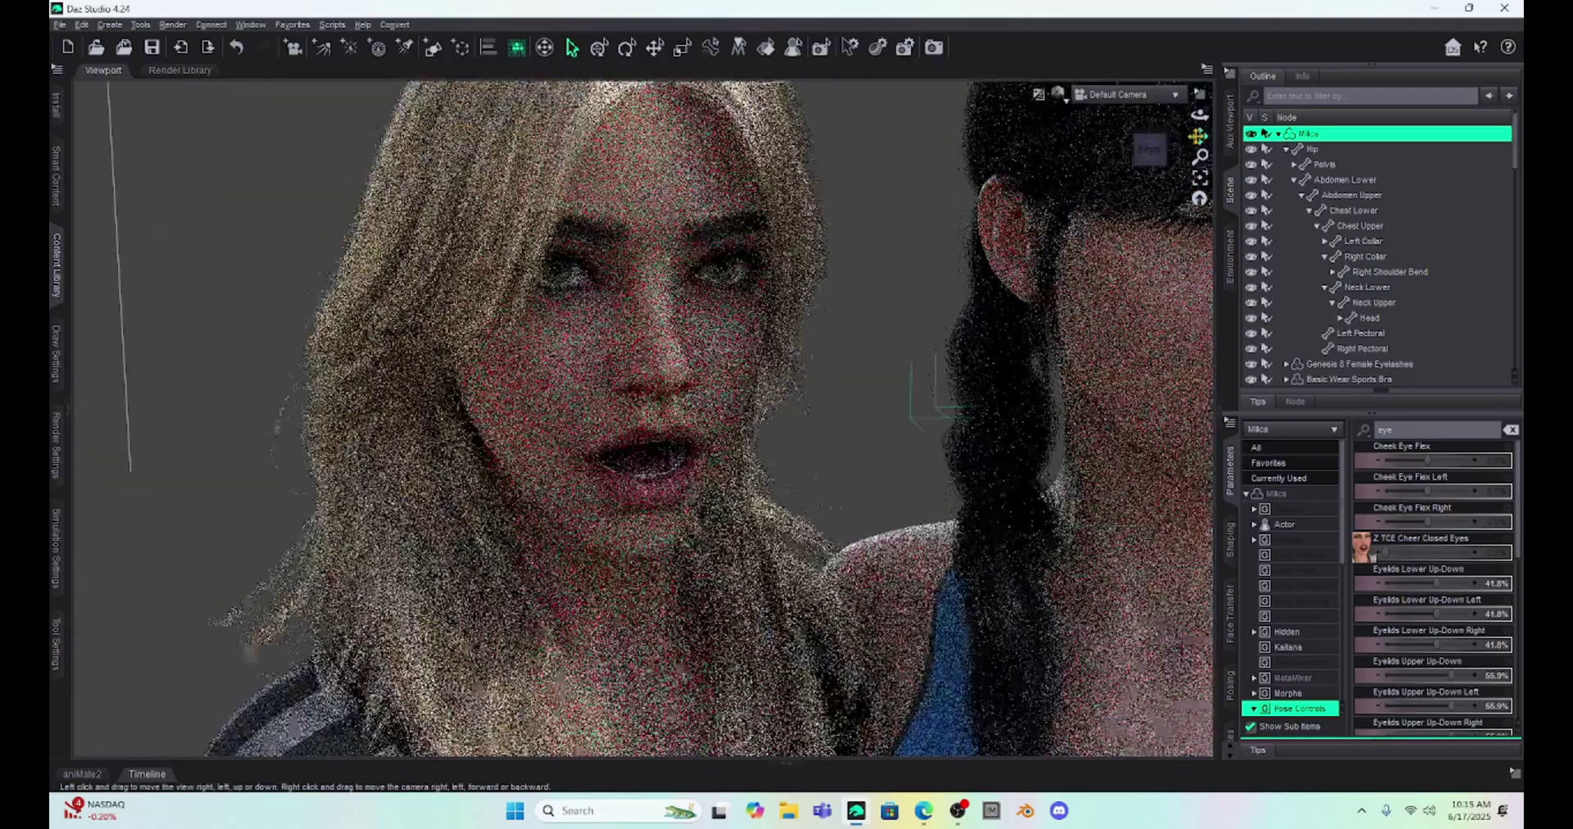
{"action": "left_click_drag", "start_coordinate": [1199, 136], "coordinate": [929, 188]}
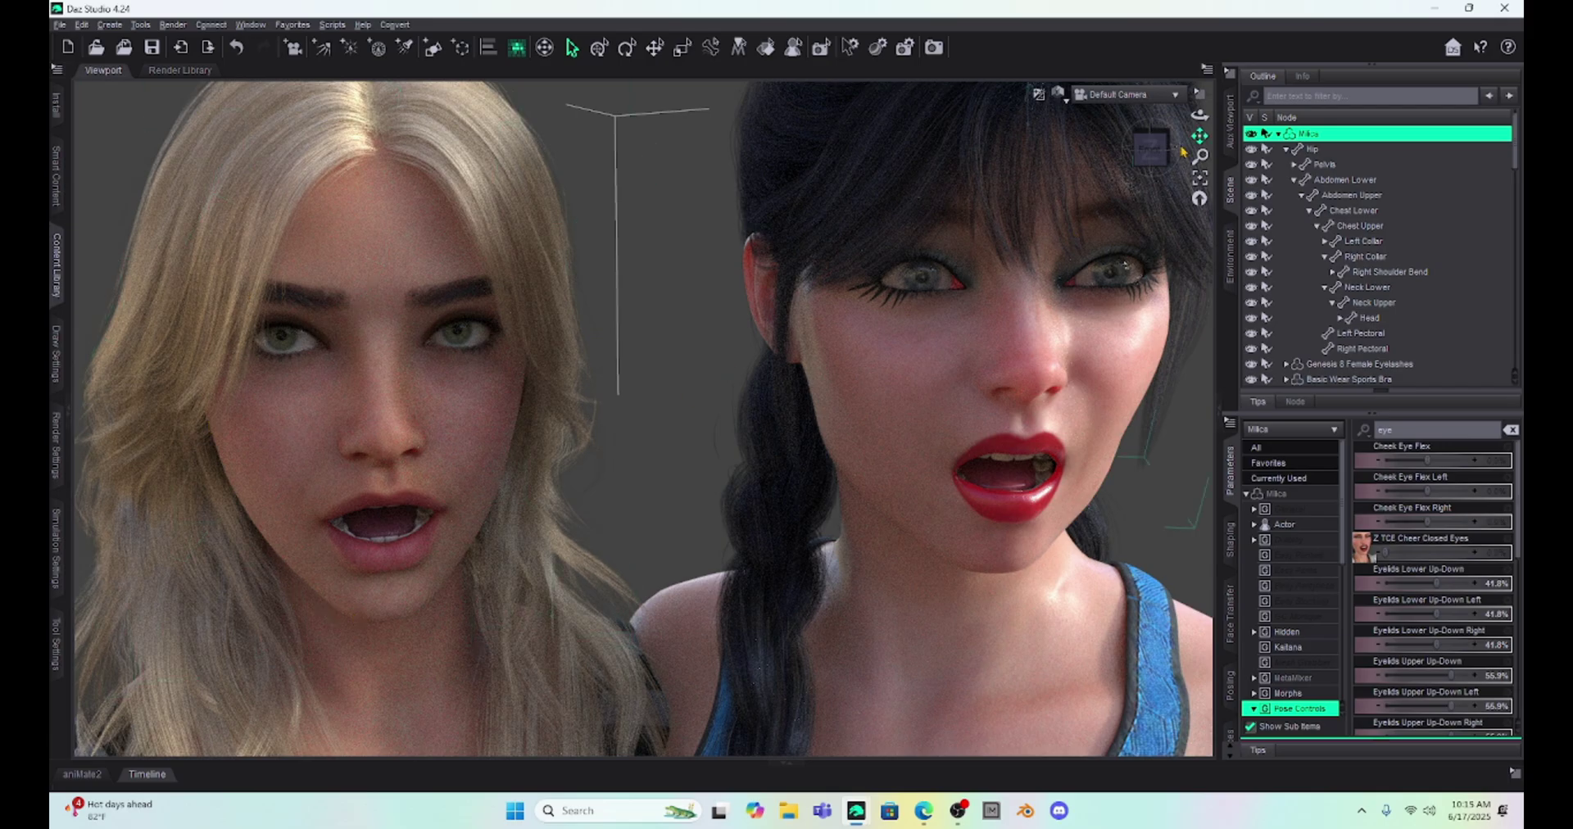
Examine the rendered torsos of both figures and return the view to their faces.
{"action": "left_click_drag", "start_coordinate": [1200, 136], "coordinate": [1200, 279]}
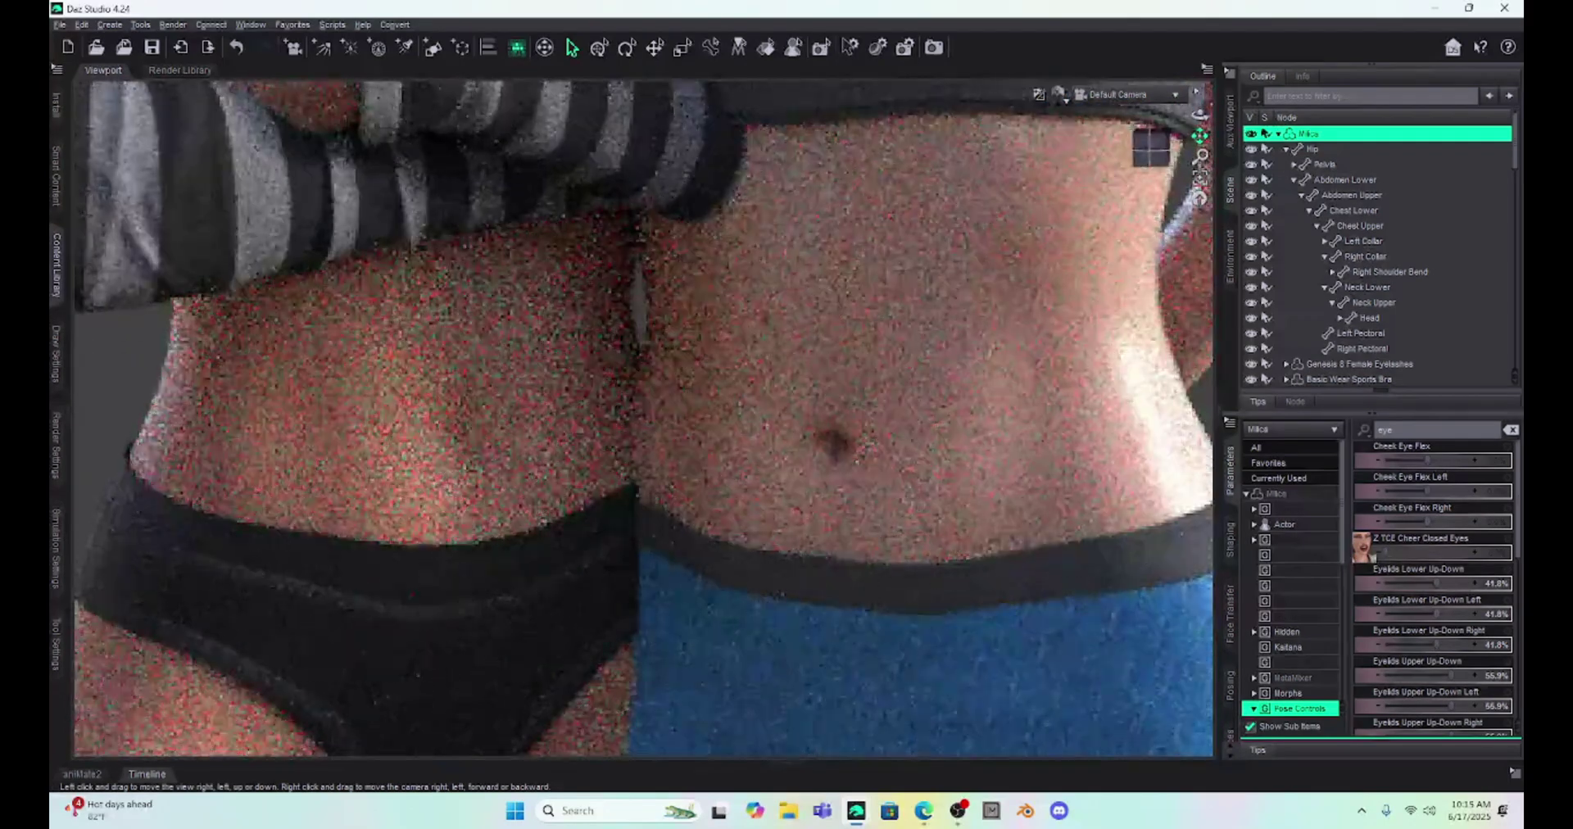
{"action": "scroll", "coordinate": [873, 603], "scroll_direction": "down", "scroll_amount": 2}
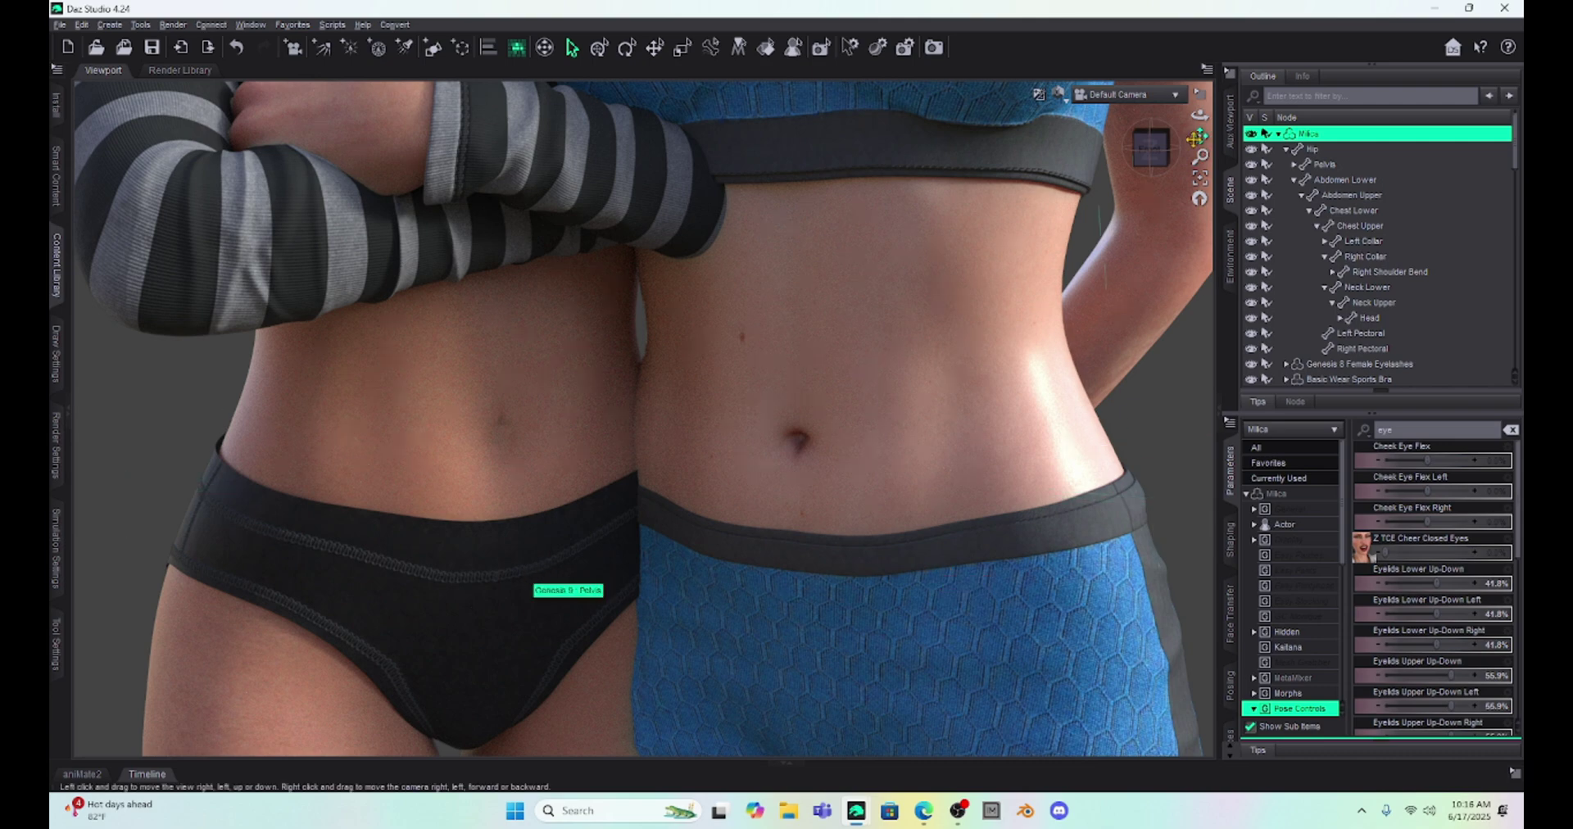
{"action": "left_click_drag", "start_coordinate": [1199, 136], "coordinate": [1221, 62]}
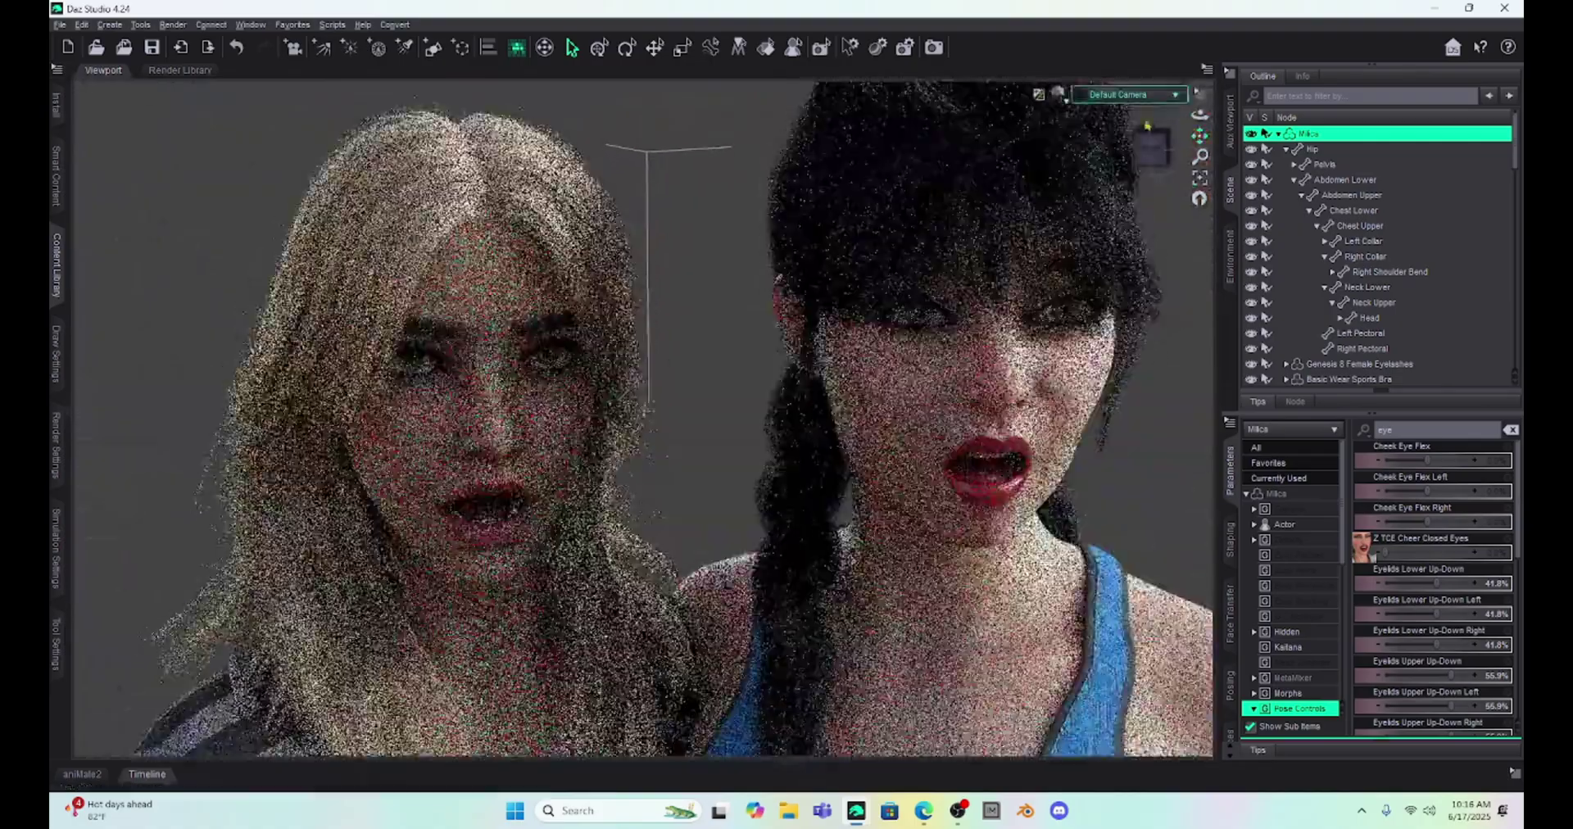
Compare both rendered faces from several angles, ending with both heads framed together.
{"action": "left_click_drag", "start_coordinate": [1151, 150], "coordinate": [1006, 82]}
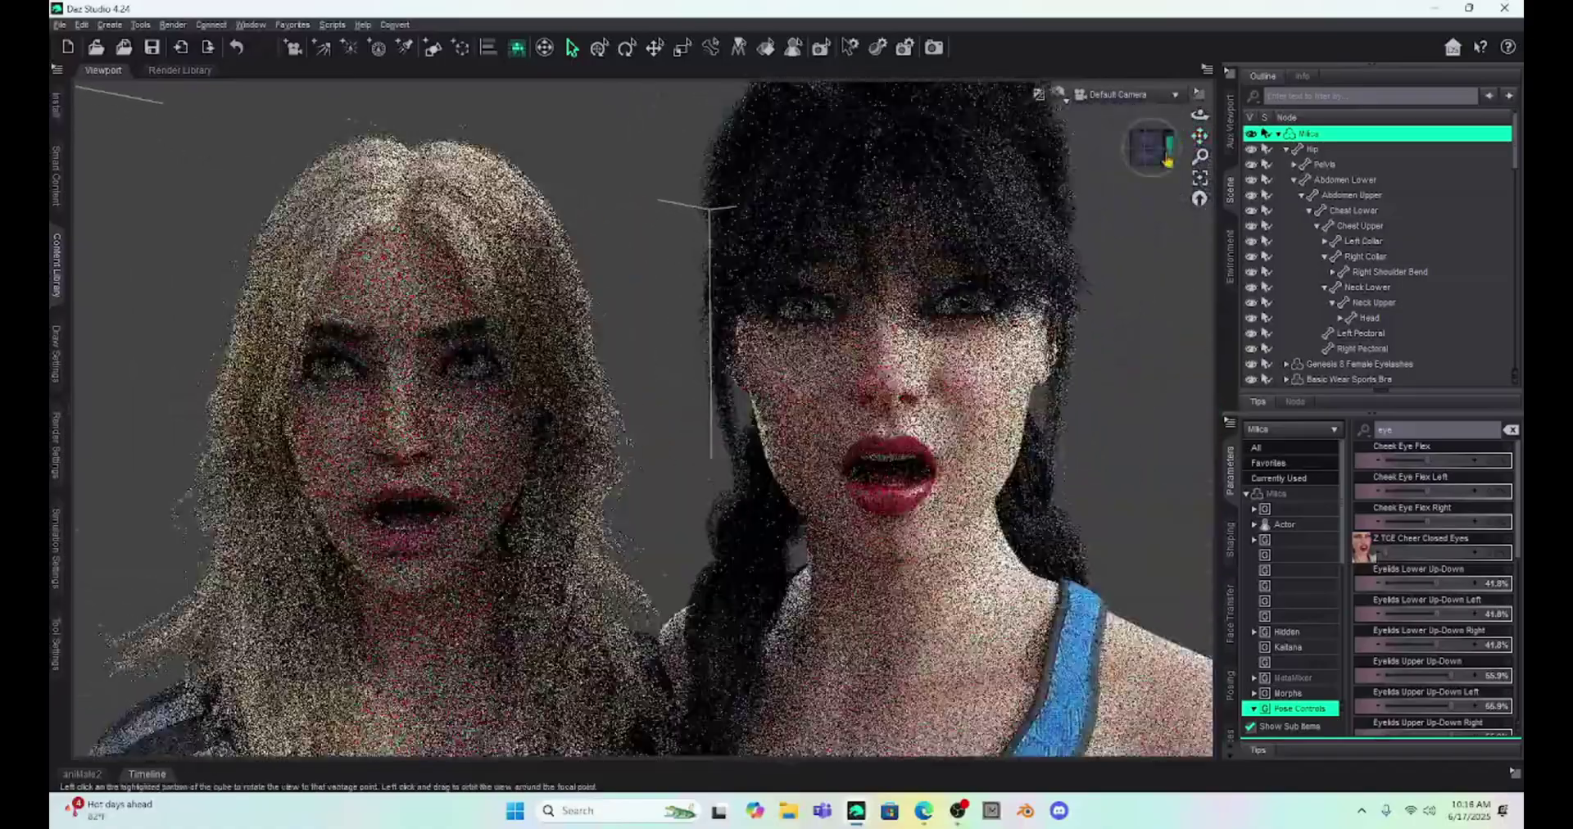
{"action": "left_click_drag", "start_coordinate": [1141, 144], "coordinate": [1156, 147]}
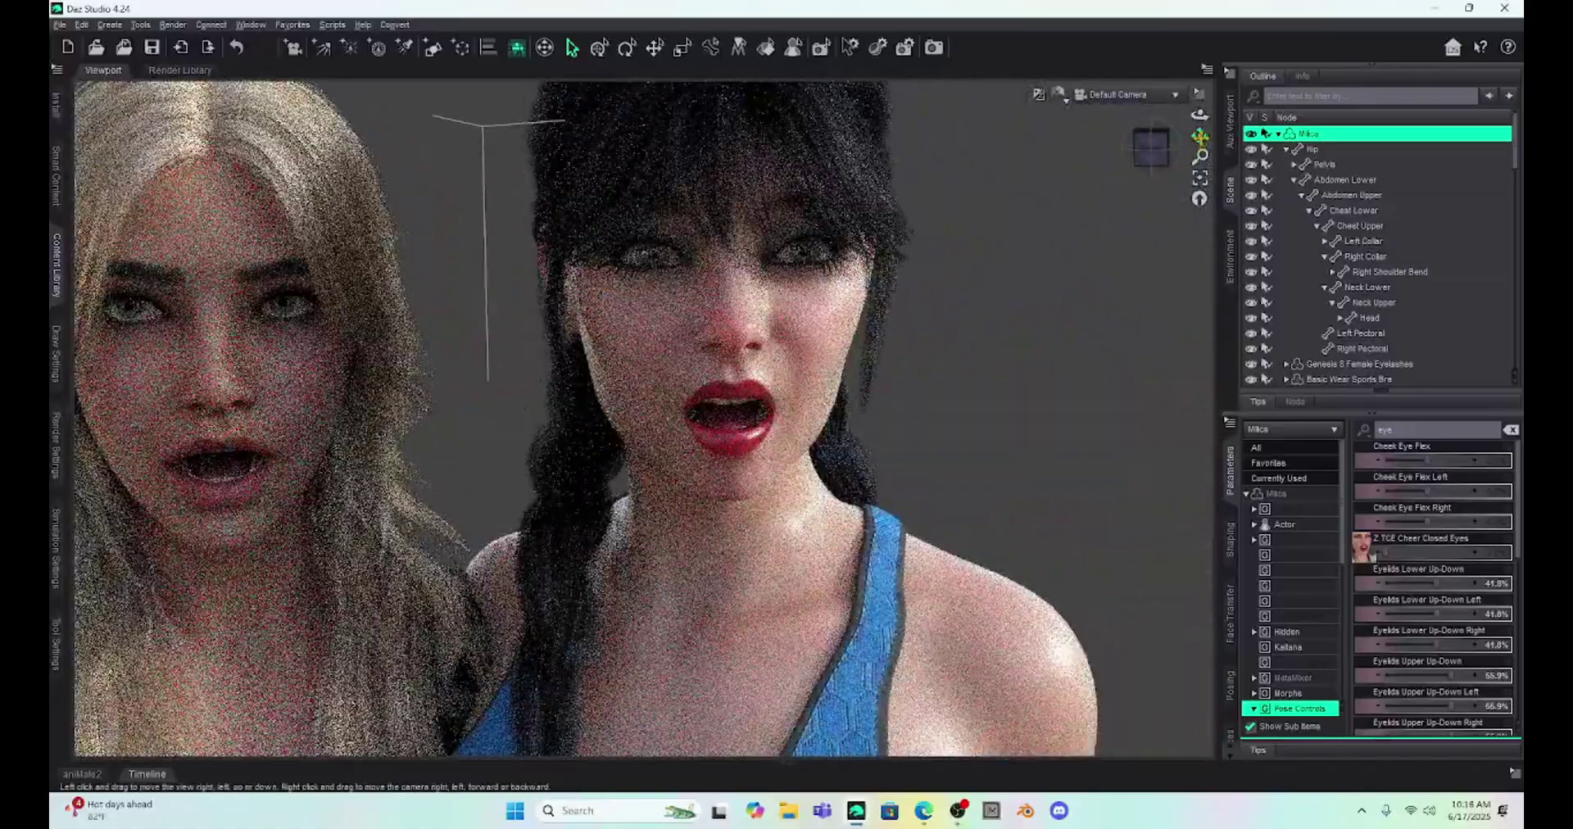
{"action": "right_click_drag", "start_coordinate": [1203, 132], "coordinate": [1199, 127]}
{"action": "left_click_drag", "start_coordinate": [1200, 135], "coordinate": [1203, 132]}
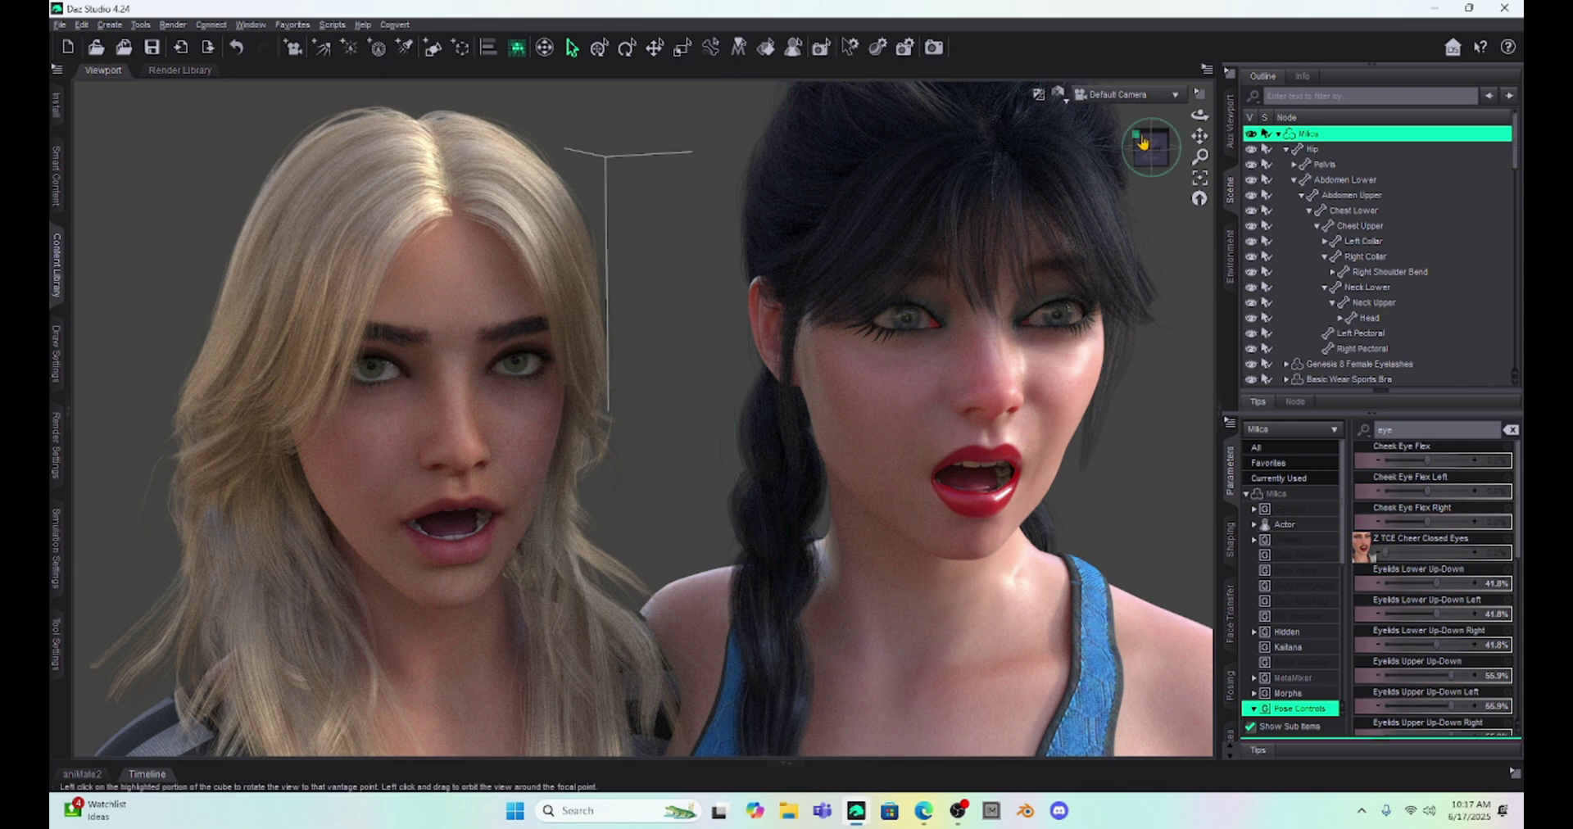
{"action": "left_click_drag", "start_coordinate": [1144, 143], "coordinate": [1144, 128]}
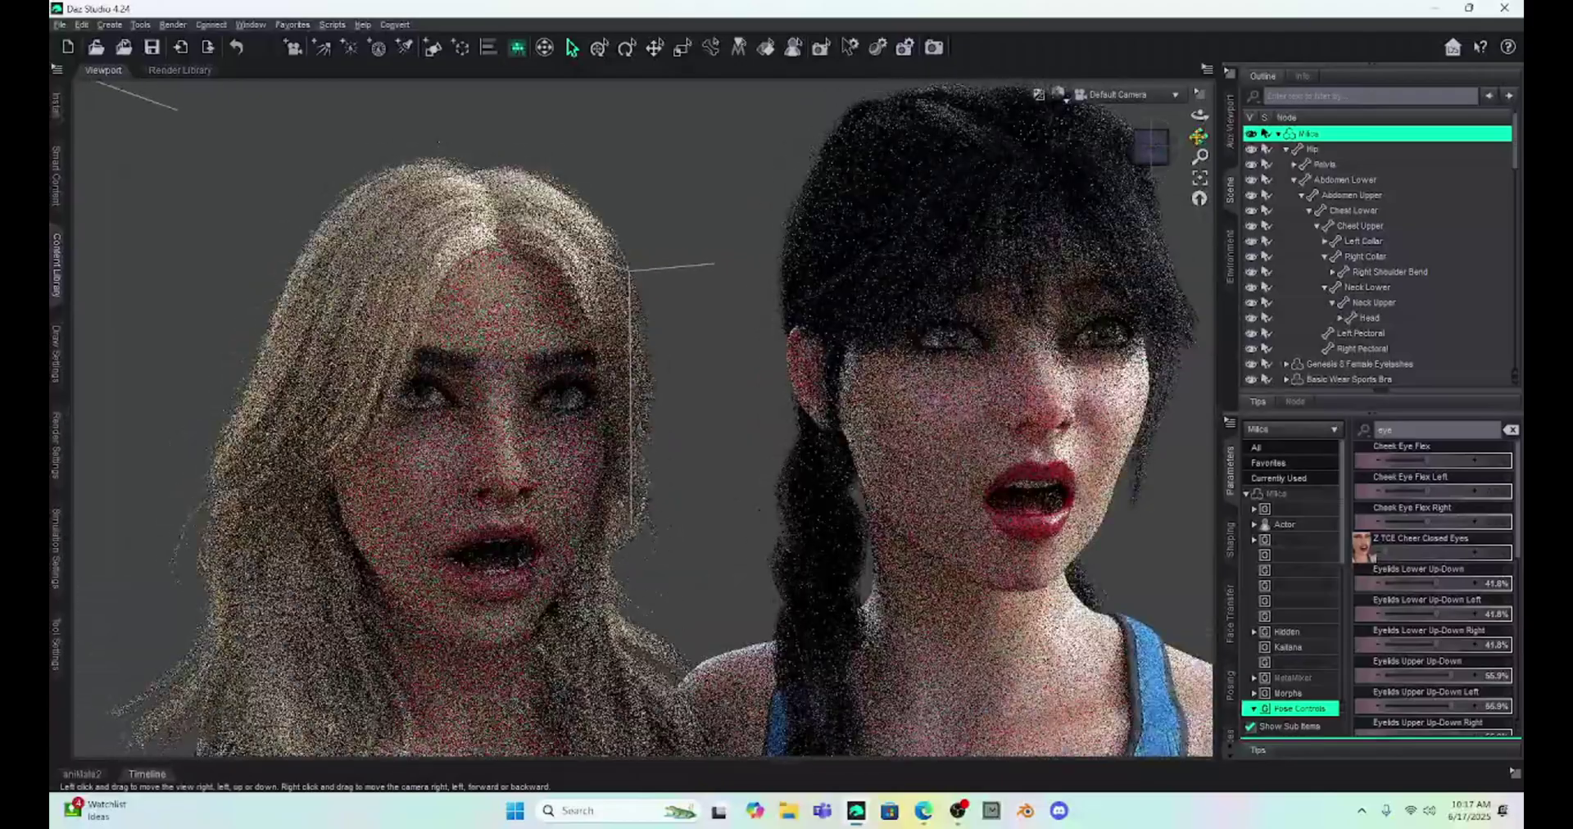
{"action": "left_click_drag", "start_coordinate": [1199, 136], "coordinate": [1161, 146]}
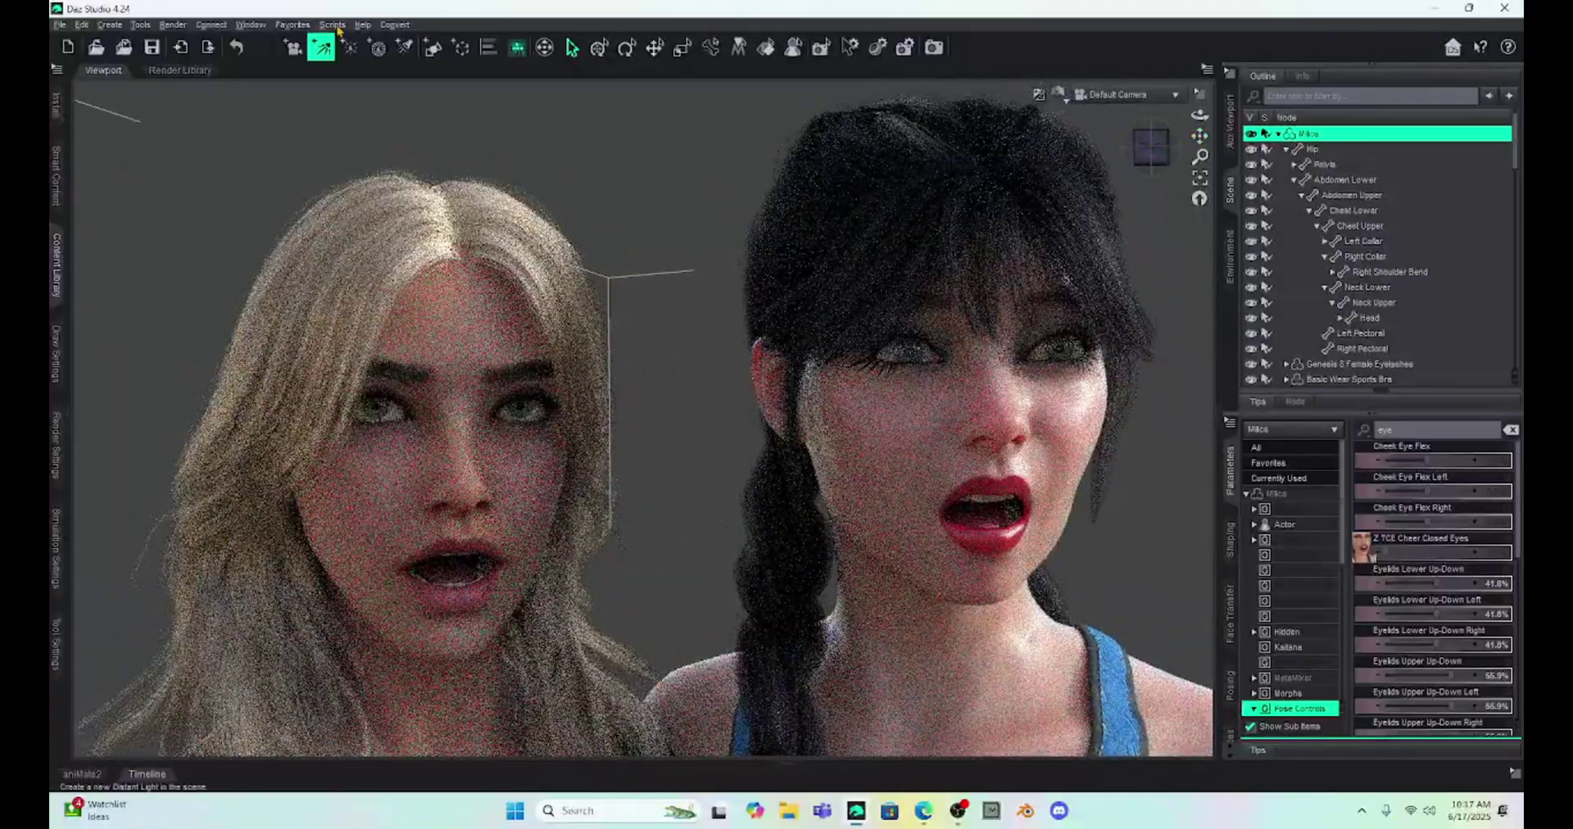
Check the available pose converter scripts, then reopen the content library and look through the Genesis 9 characters and hair.
{"action": "left_click", "coordinate": [335, 26]}
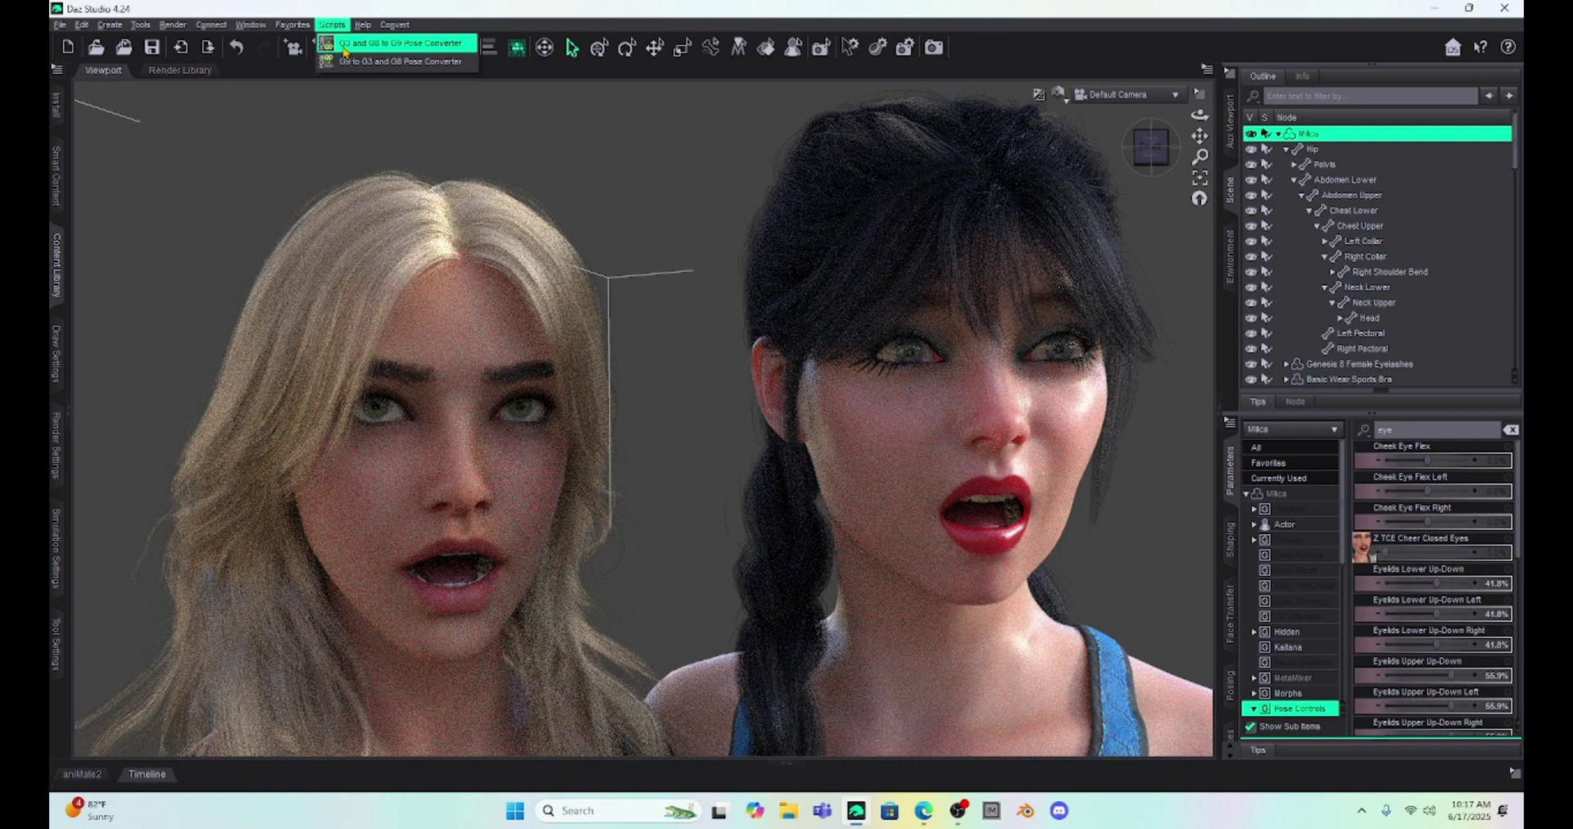
{"action": "left_click", "coordinate": [69, 409]}
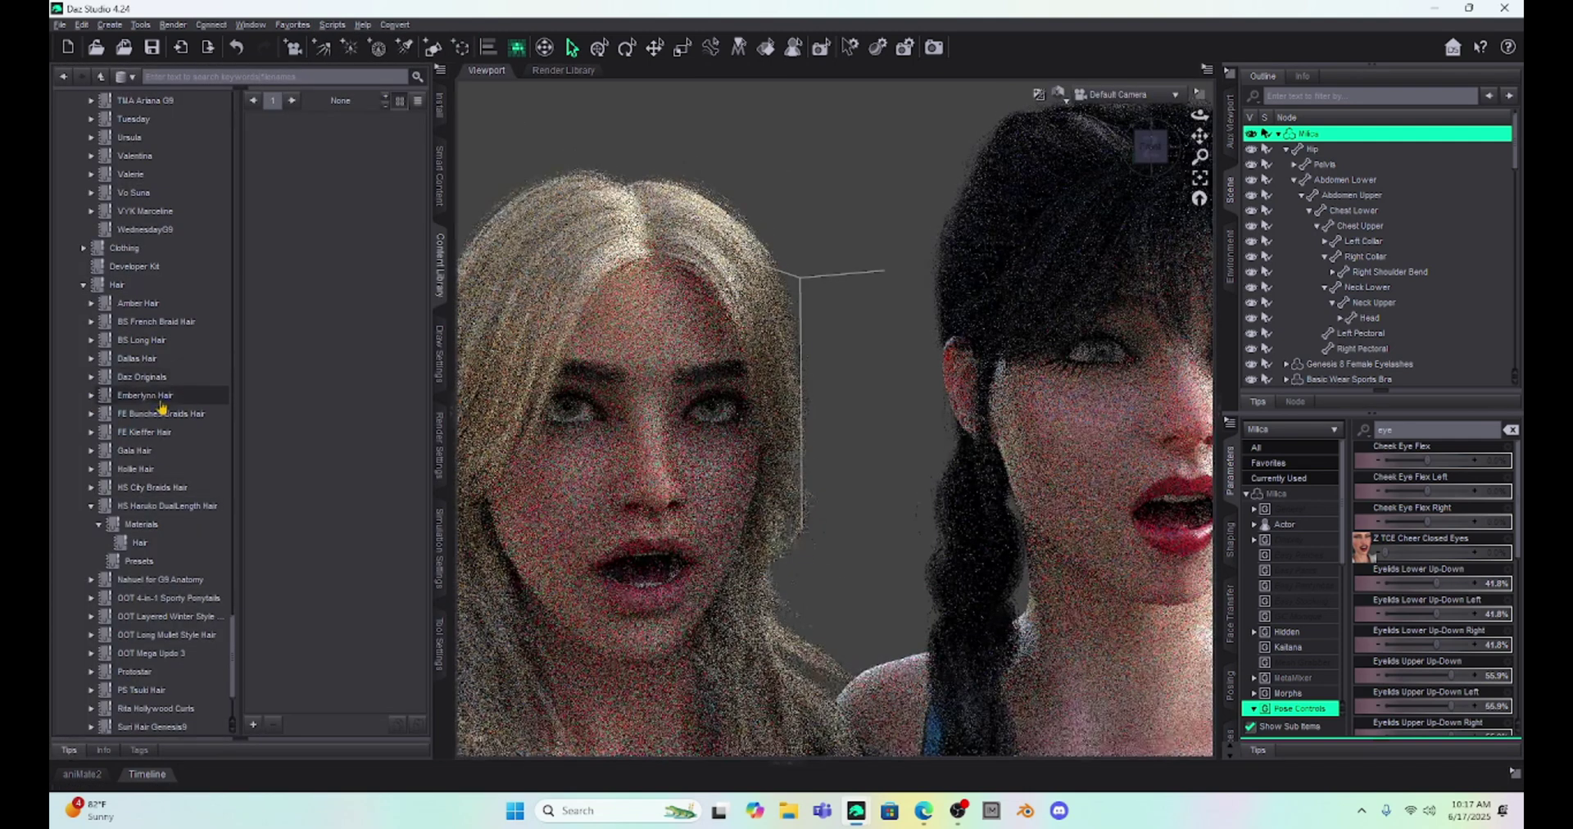
{"action": "scroll", "coordinate": [158, 415], "scroll_direction": "down", "scroll_amount": 2}
{"action": "scroll", "coordinate": [152, 420], "scroll_direction": "up", "scroll_amount": 11}
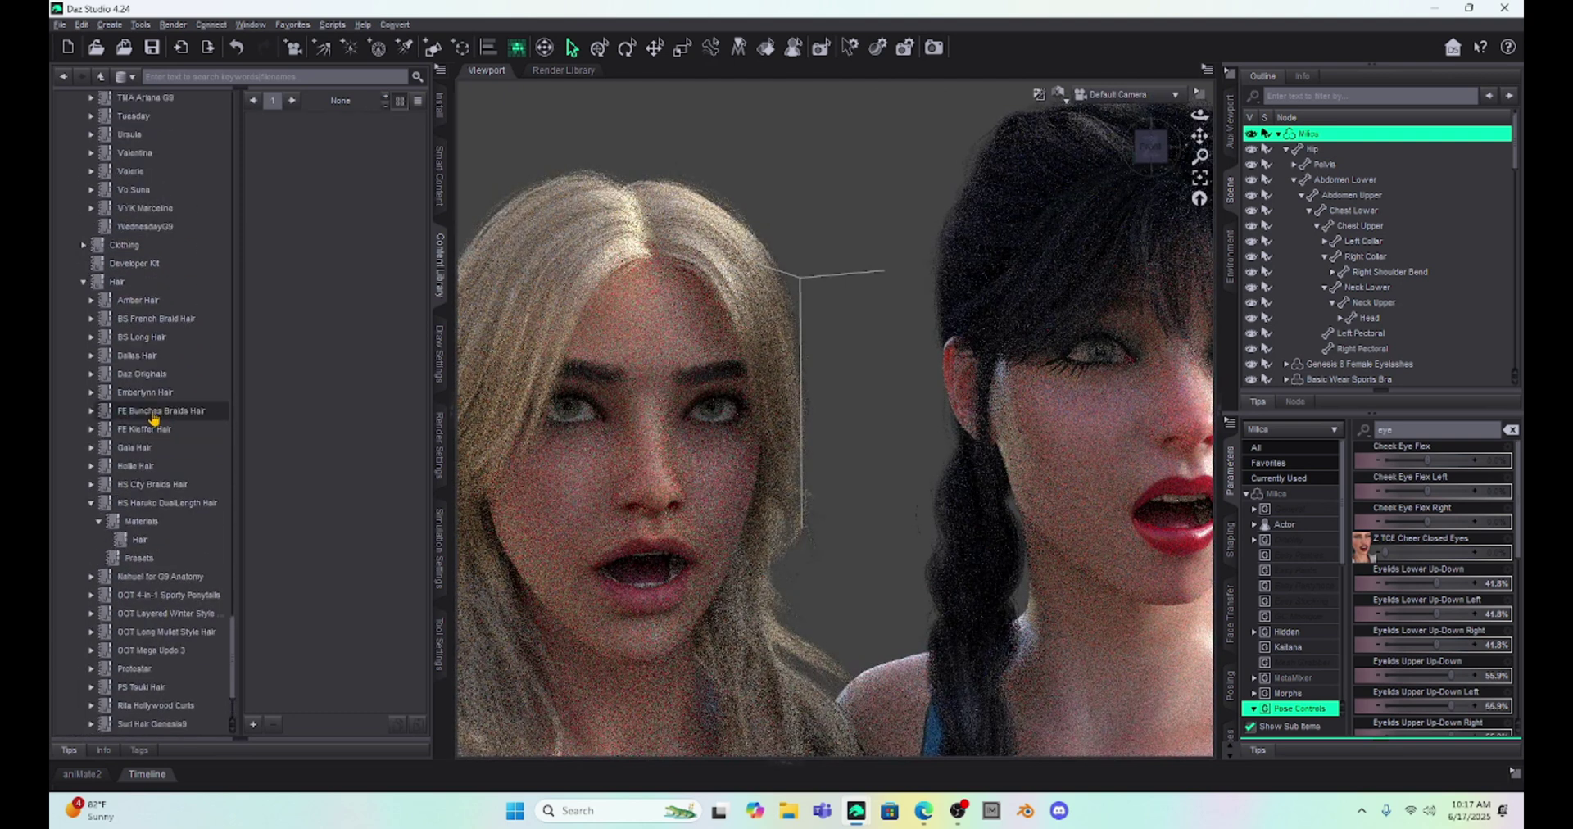
{"action": "scroll", "coordinate": [153, 419], "scroll_direction": "up", "scroll_amount": 2}
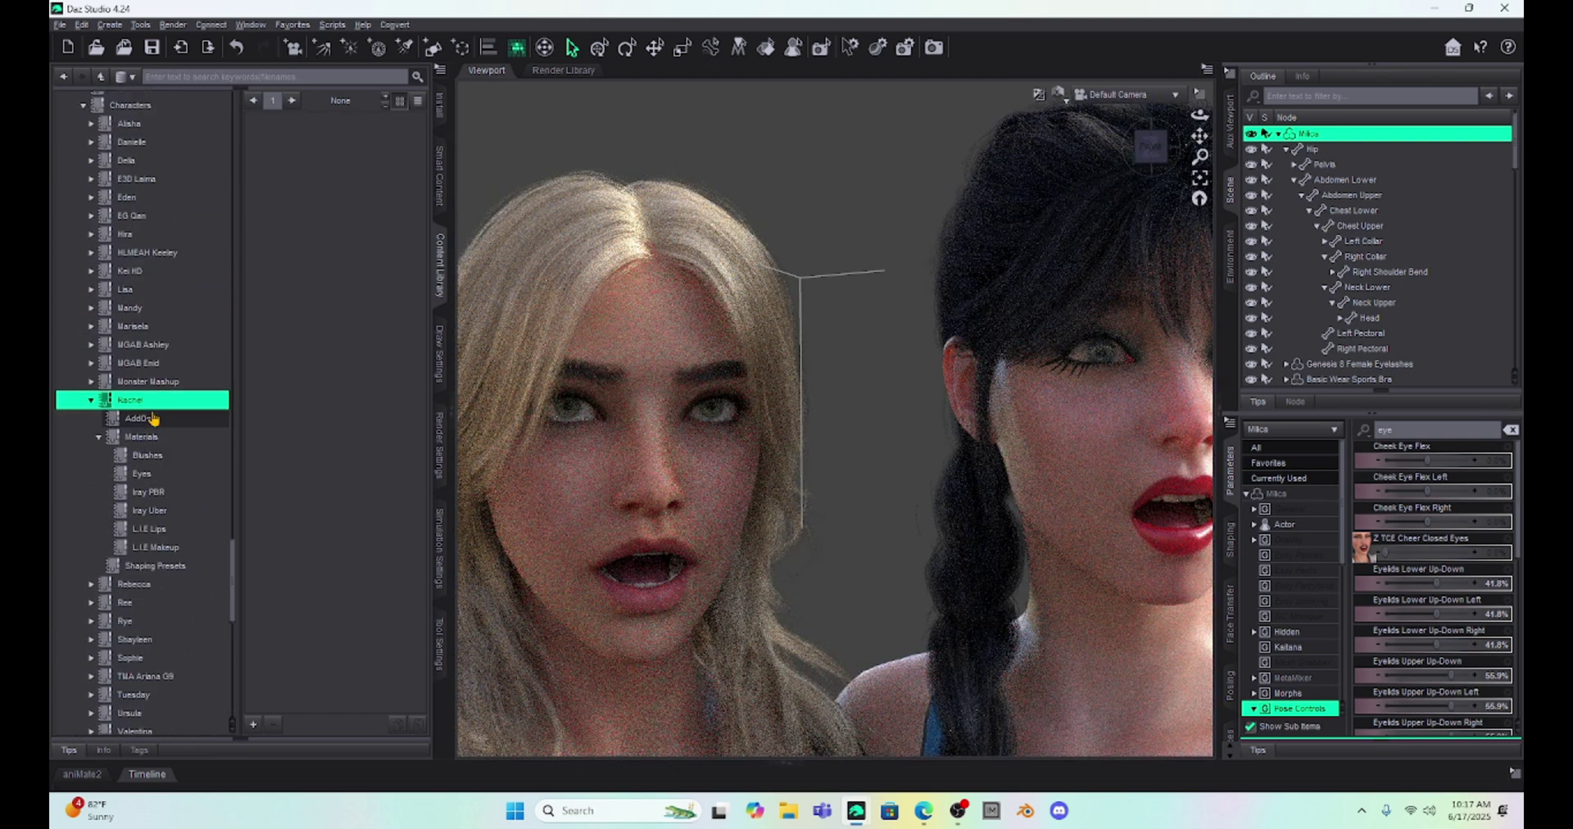
{"action": "scroll", "coordinate": [153, 419], "scroll_direction": "up", "scroll_amount": 2}
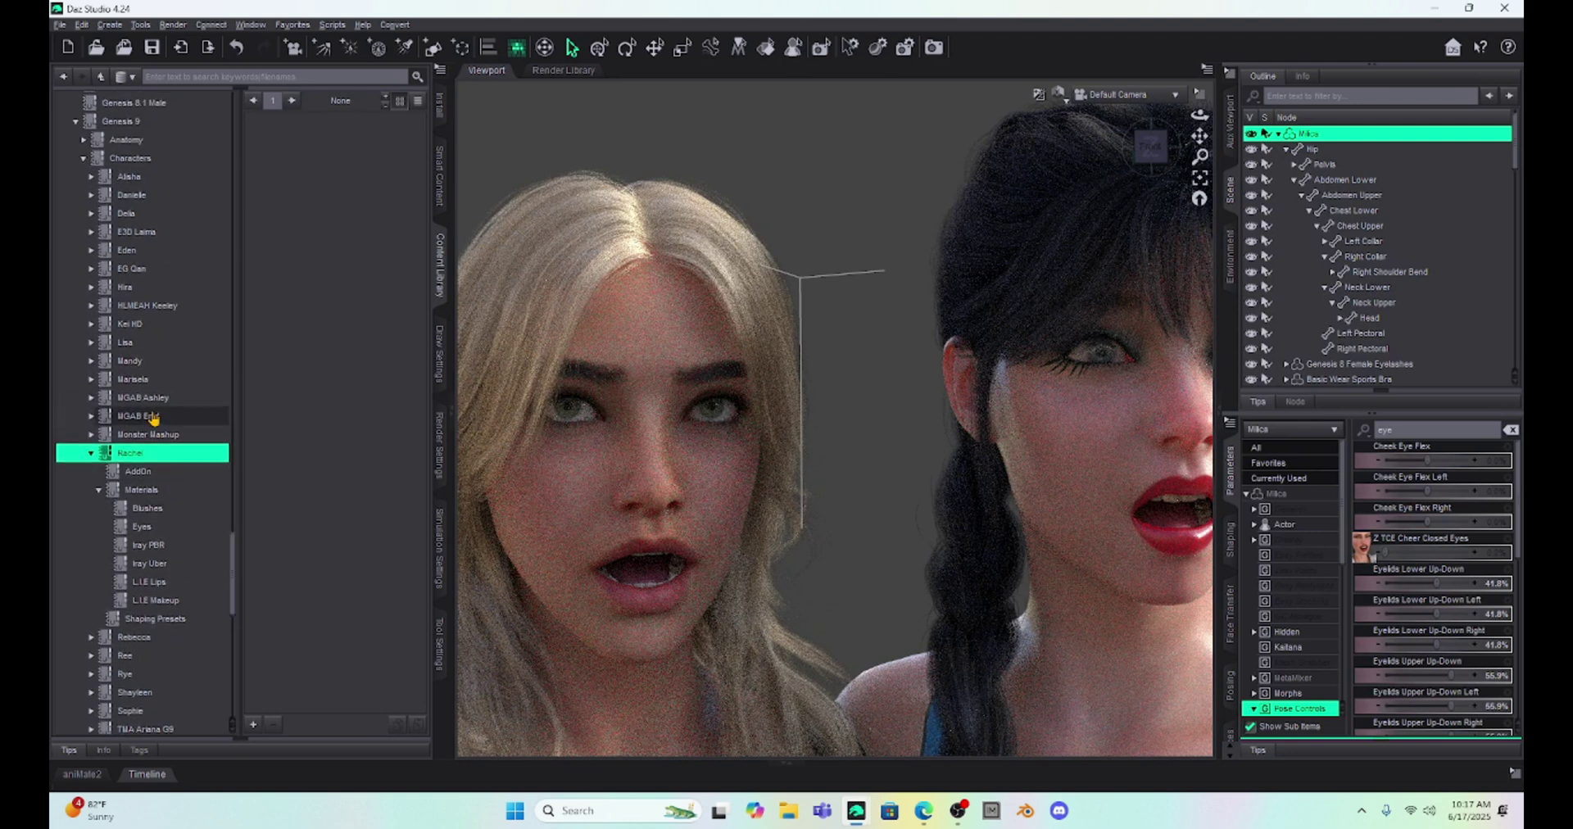
{"action": "scroll", "coordinate": [152, 419], "scroll_direction": "down", "scroll_amount": 7}
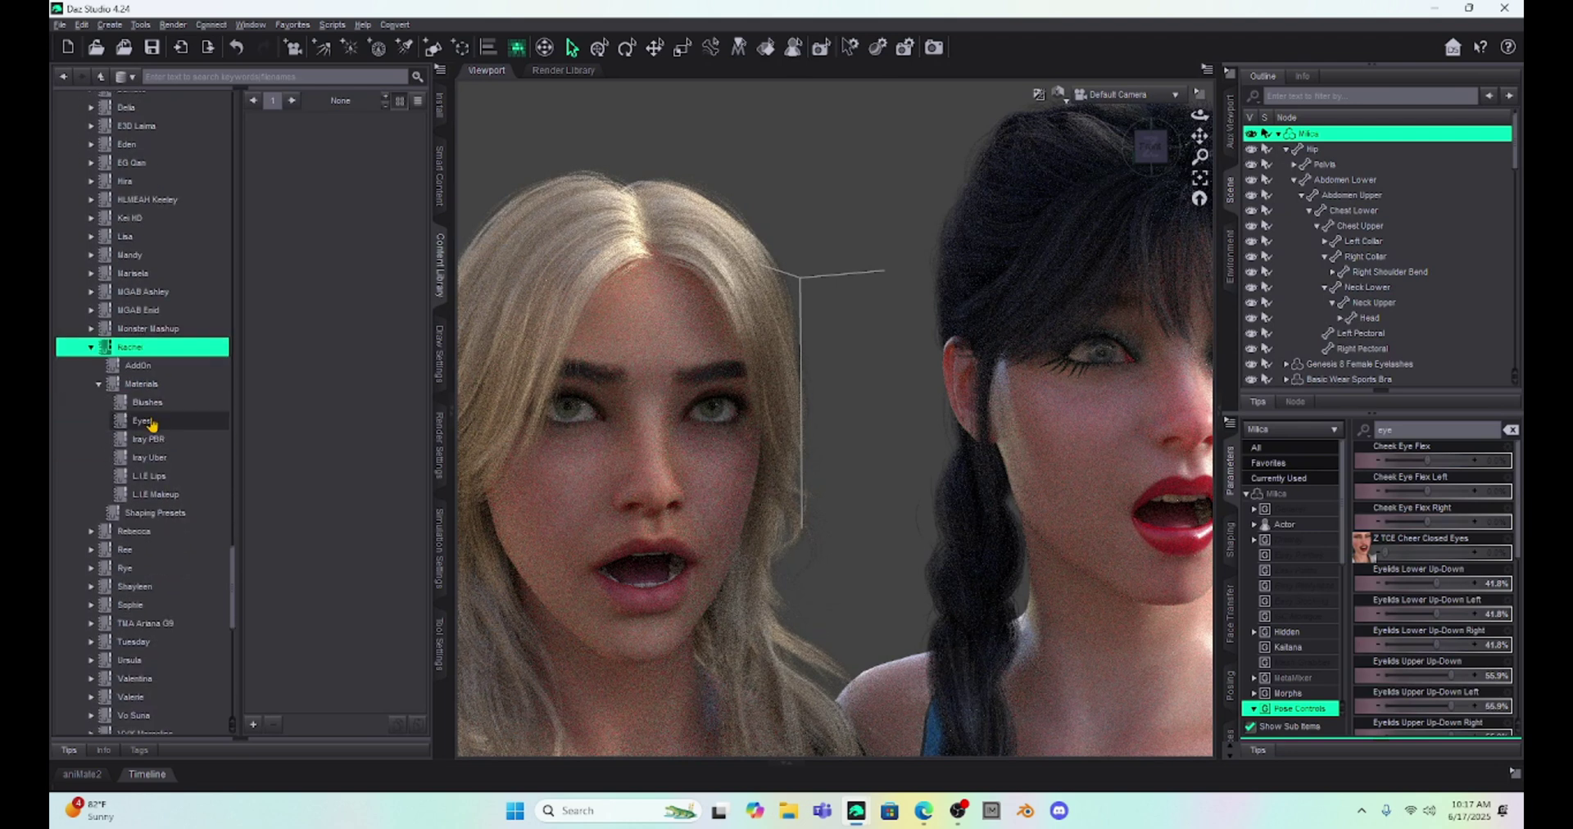
{"action": "scroll", "coordinate": [154, 416], "scroll_direction": "down", "scroll_amount": 1}
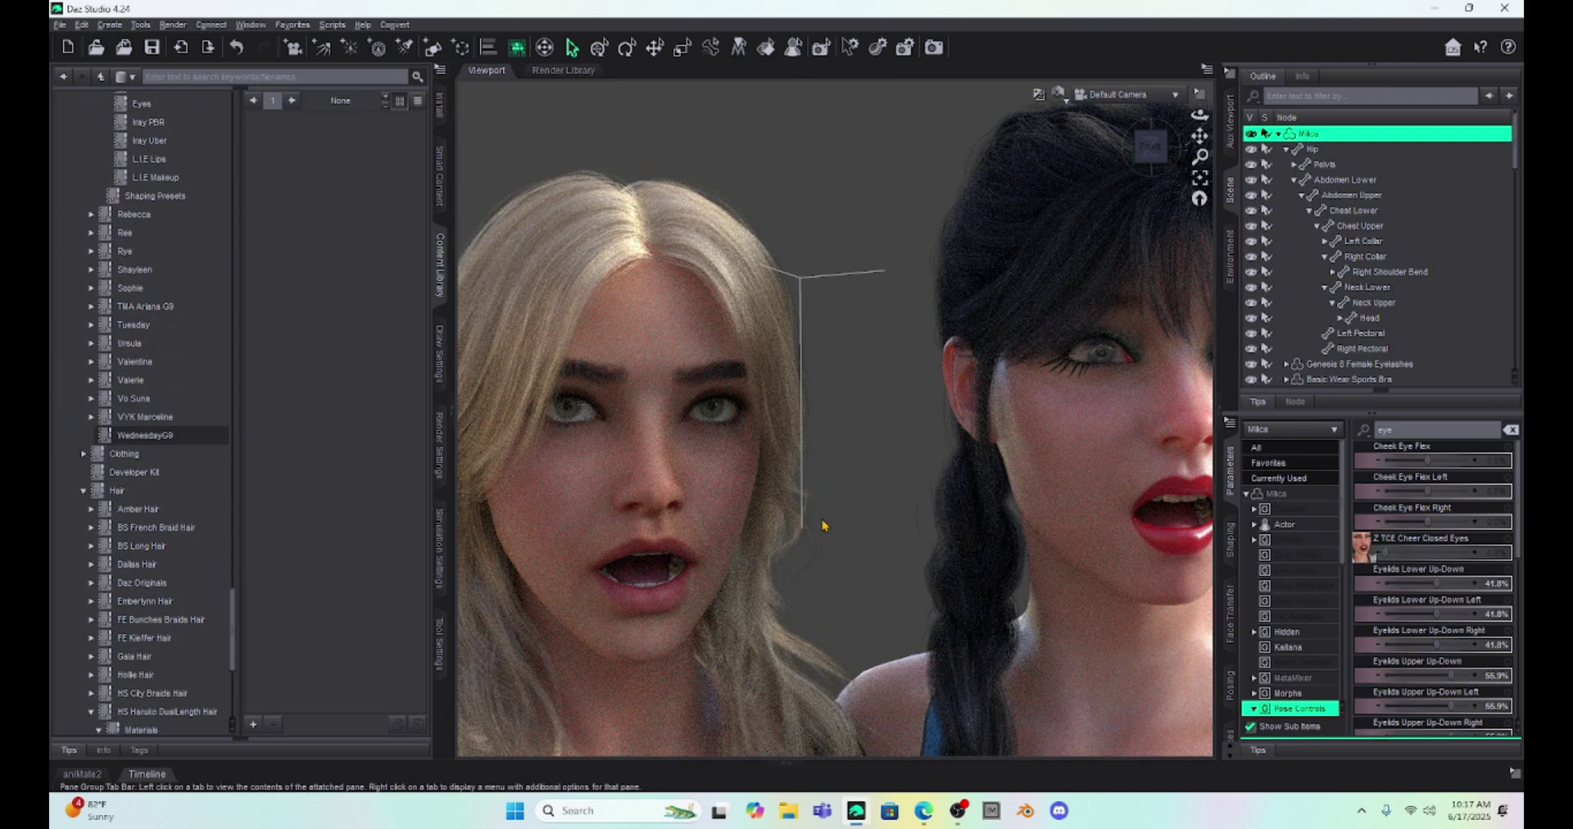
{"action": "scroll", "coordinate": [824, 522], "scroll_direction": "down", "scroll_amount": 4}
Select the Genesis 9 figure, clear the "eye" parameter filter and list the figure's whole parameter set.
{"action": "left_click_drag", "start_coordinate": [1200, 136], "coordinate": [1196, 44]}
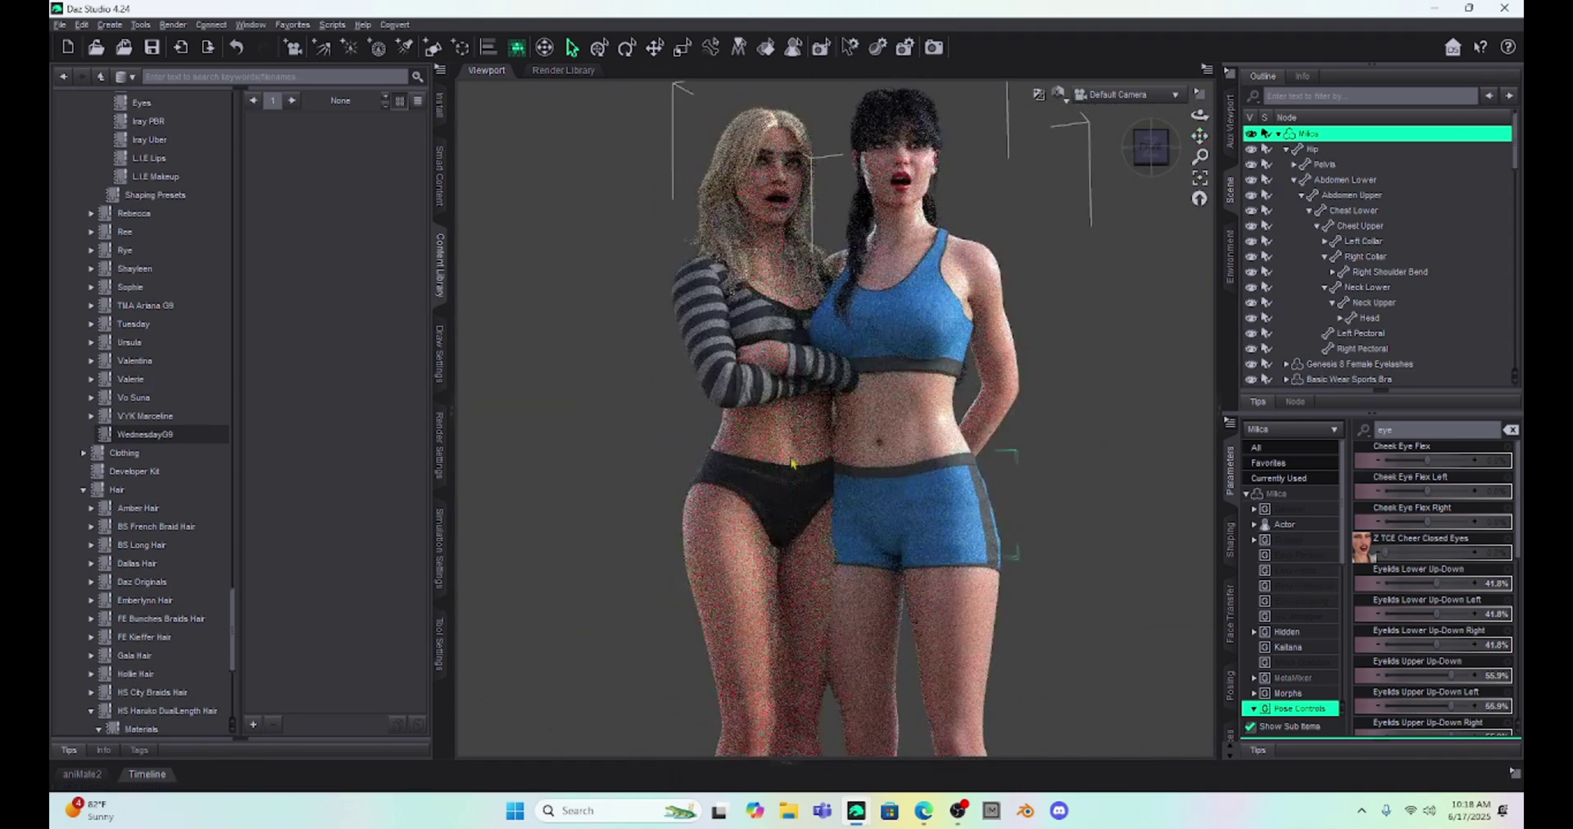
{"action": "left_click", "coordinate": [777, 443]}
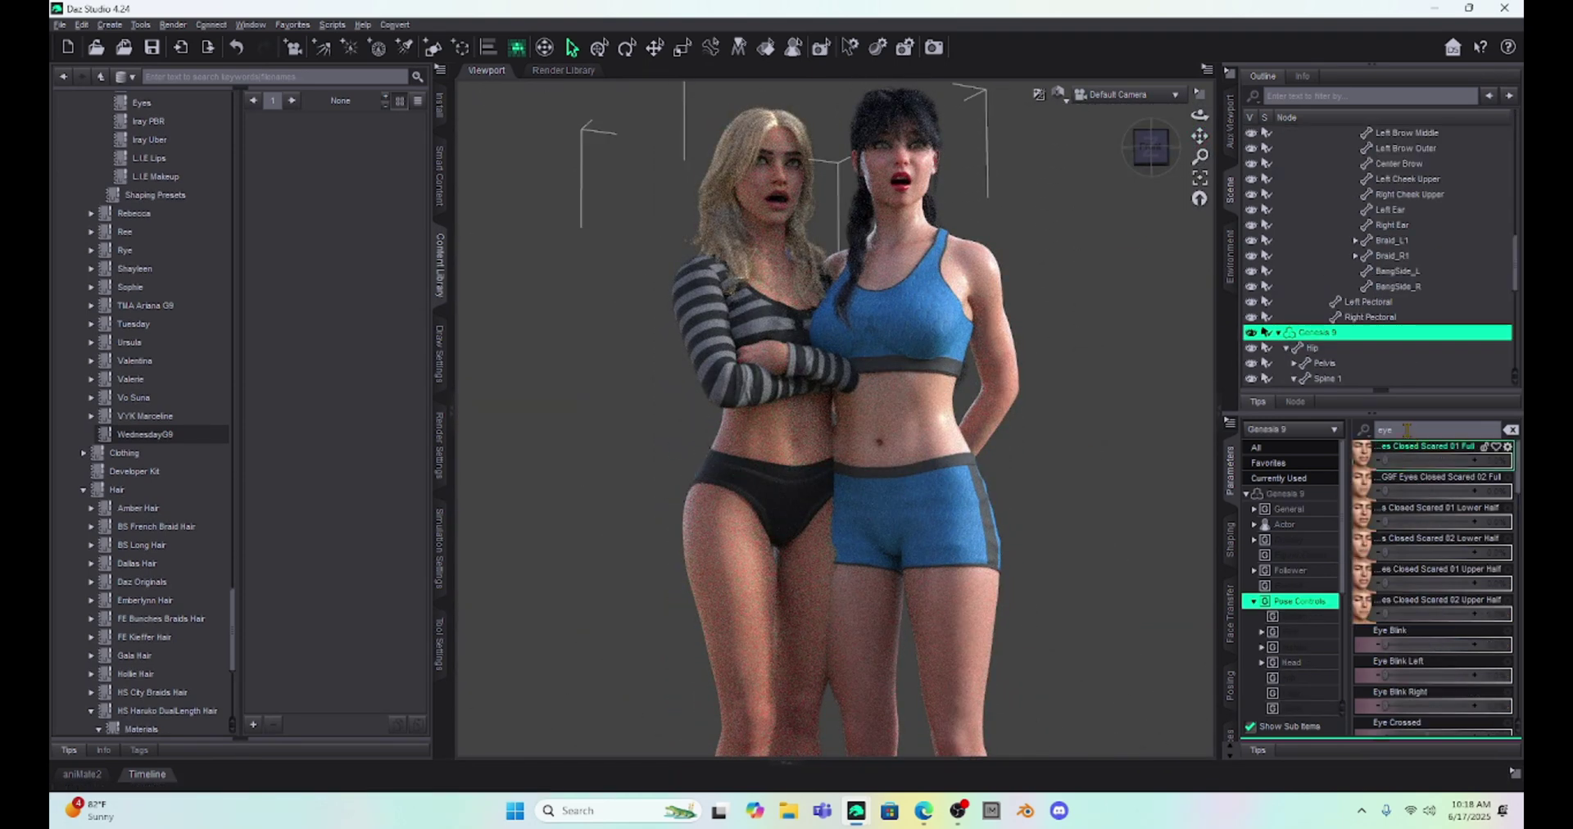
{"action": "left_click_drag", "start_coordinate": [1400, 430], "coordinate": [1346, 439]}
{"action": "key", "text": "BackSpace"}
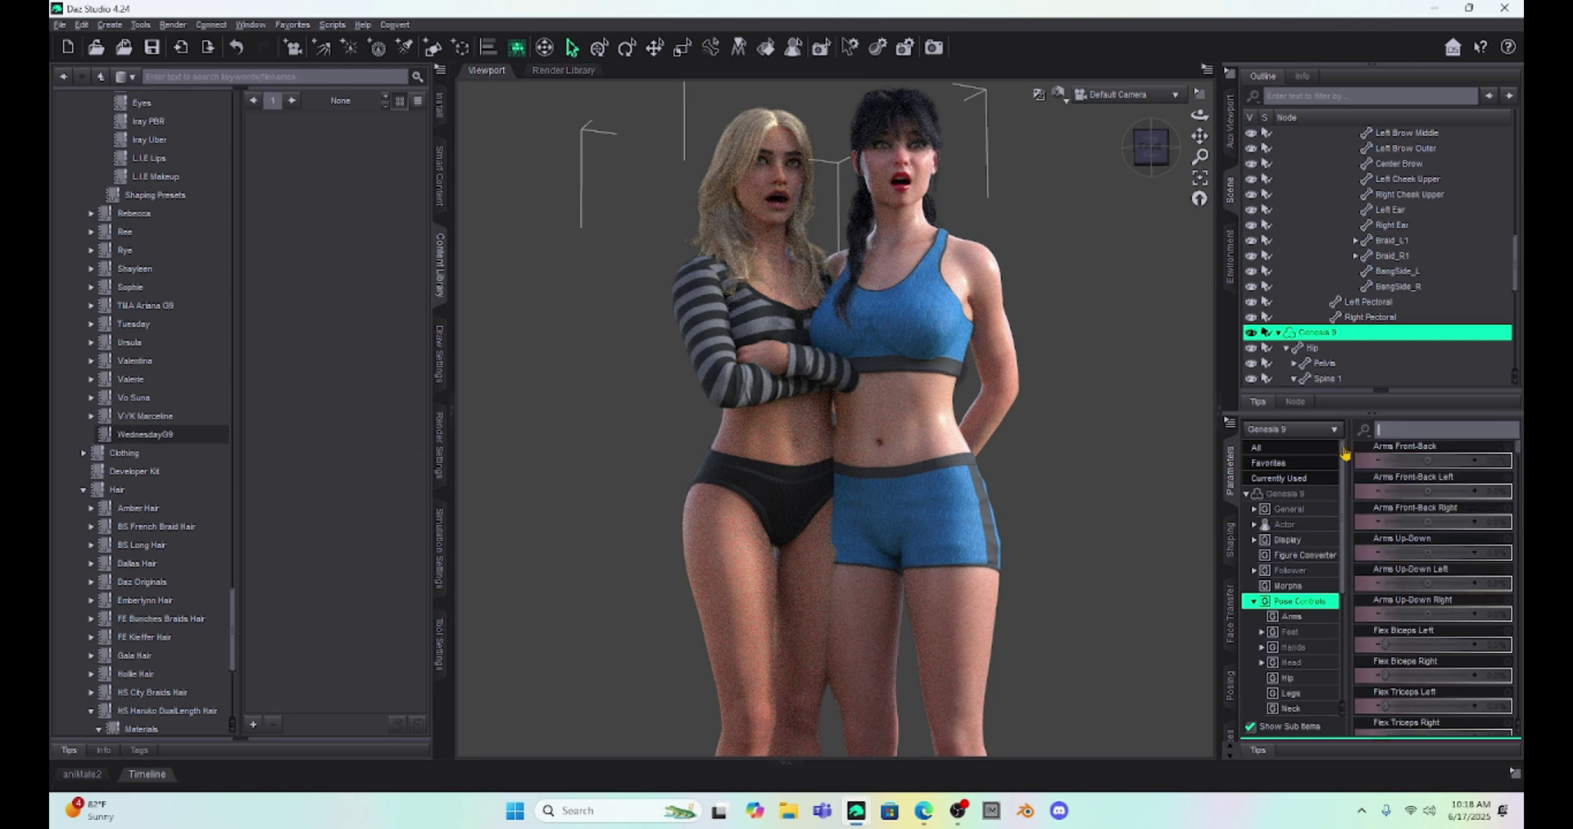
{"action": "left_click", "coordinate": [1302, 494]}
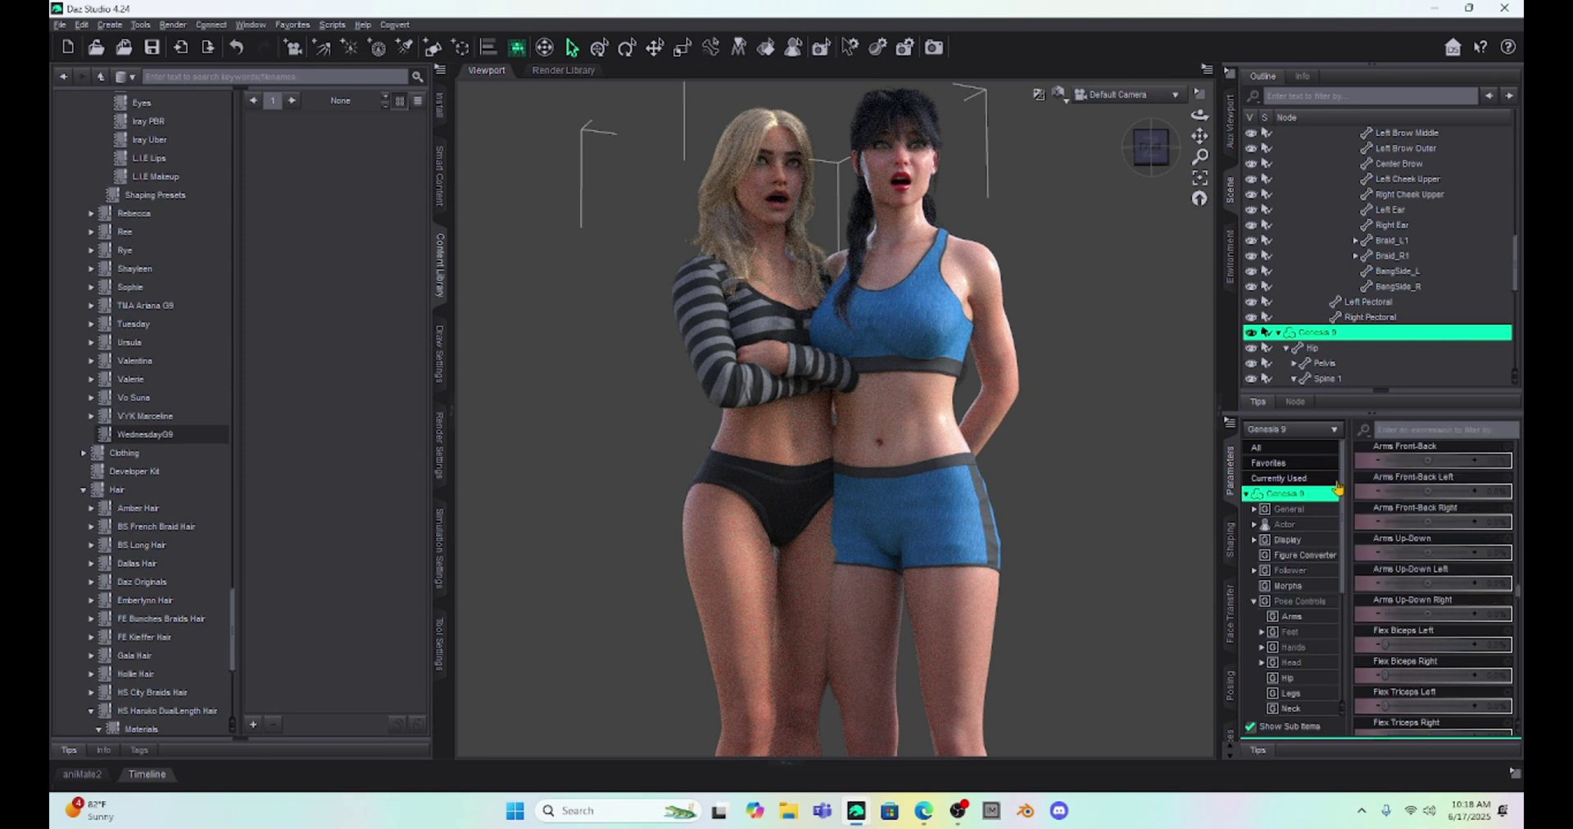
Set the Genesis 9 figure's X Translate to 6.74 and frame both figures at full length.
{"action": "scroll", "coordinate": [1443, 464], "scroll_direction": "down", "scroll_amount": 15}
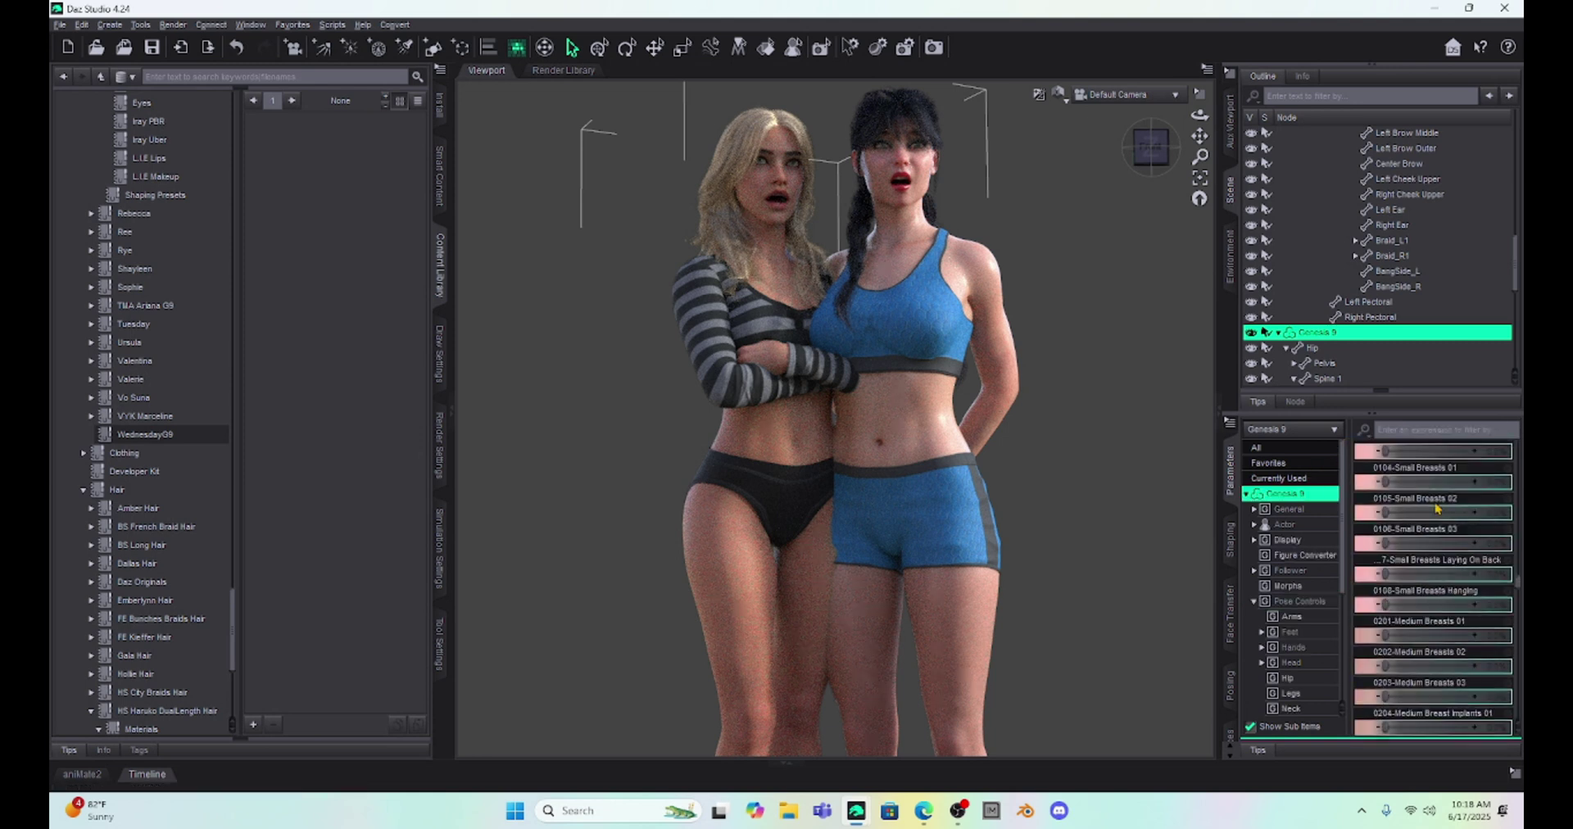
{"action": "scroll", "coordinate": [1436, 510], "scroll_direction": "up", "scroll_amount": 15}
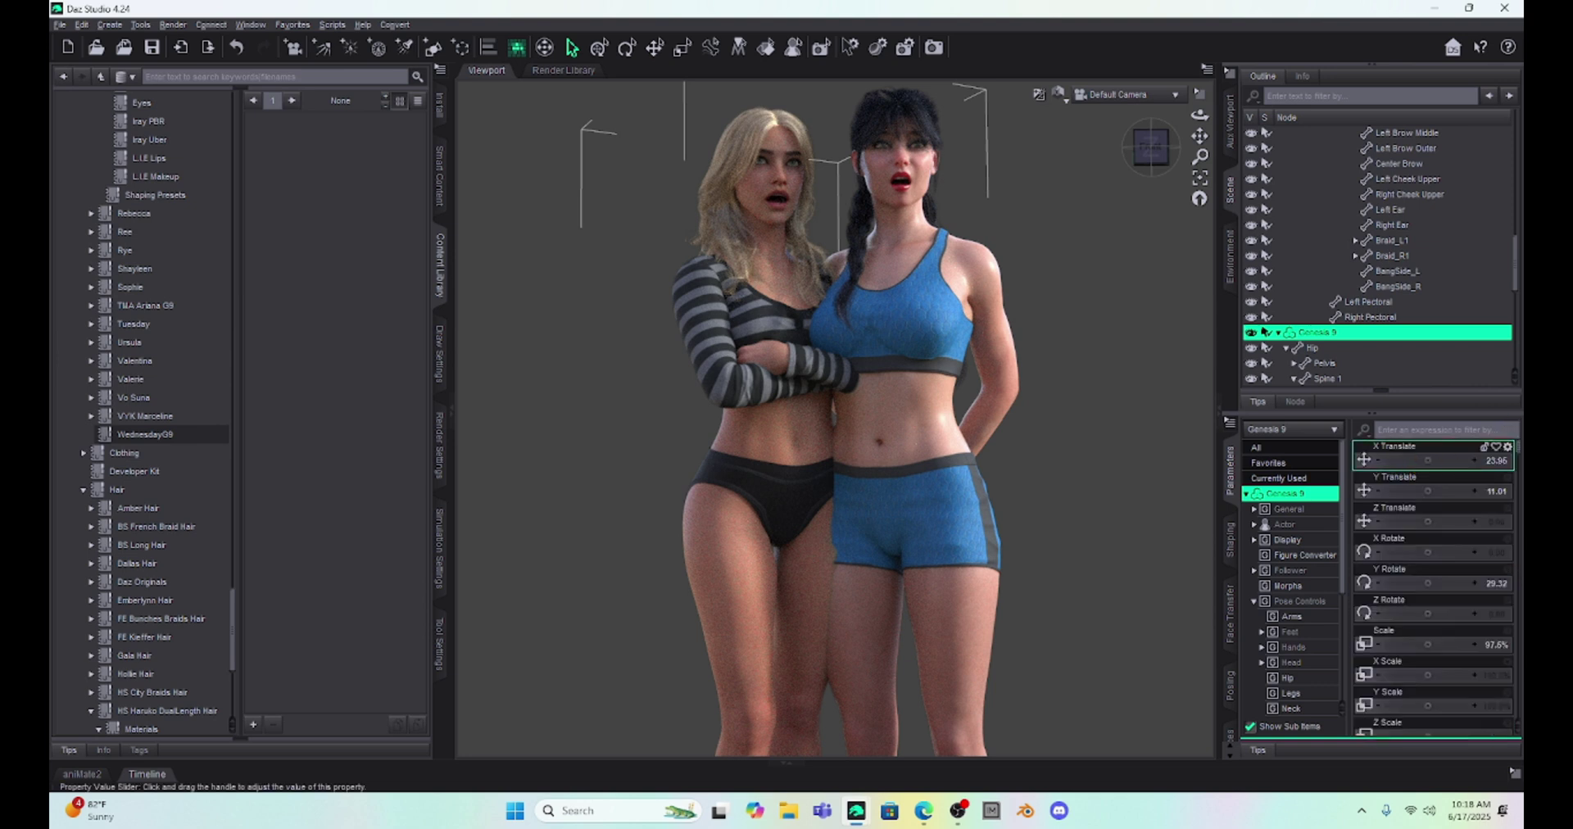
{"action": "mouse_move", "coordinate": [1420, 461]}
{"action": "left_mouse_down"}
{"action": "mouse_move", "coordinate": [1401, 461]}
{"action": "mouse_move", "coordinate": [1416, 461]}
{"action": "left_mouse_up"}
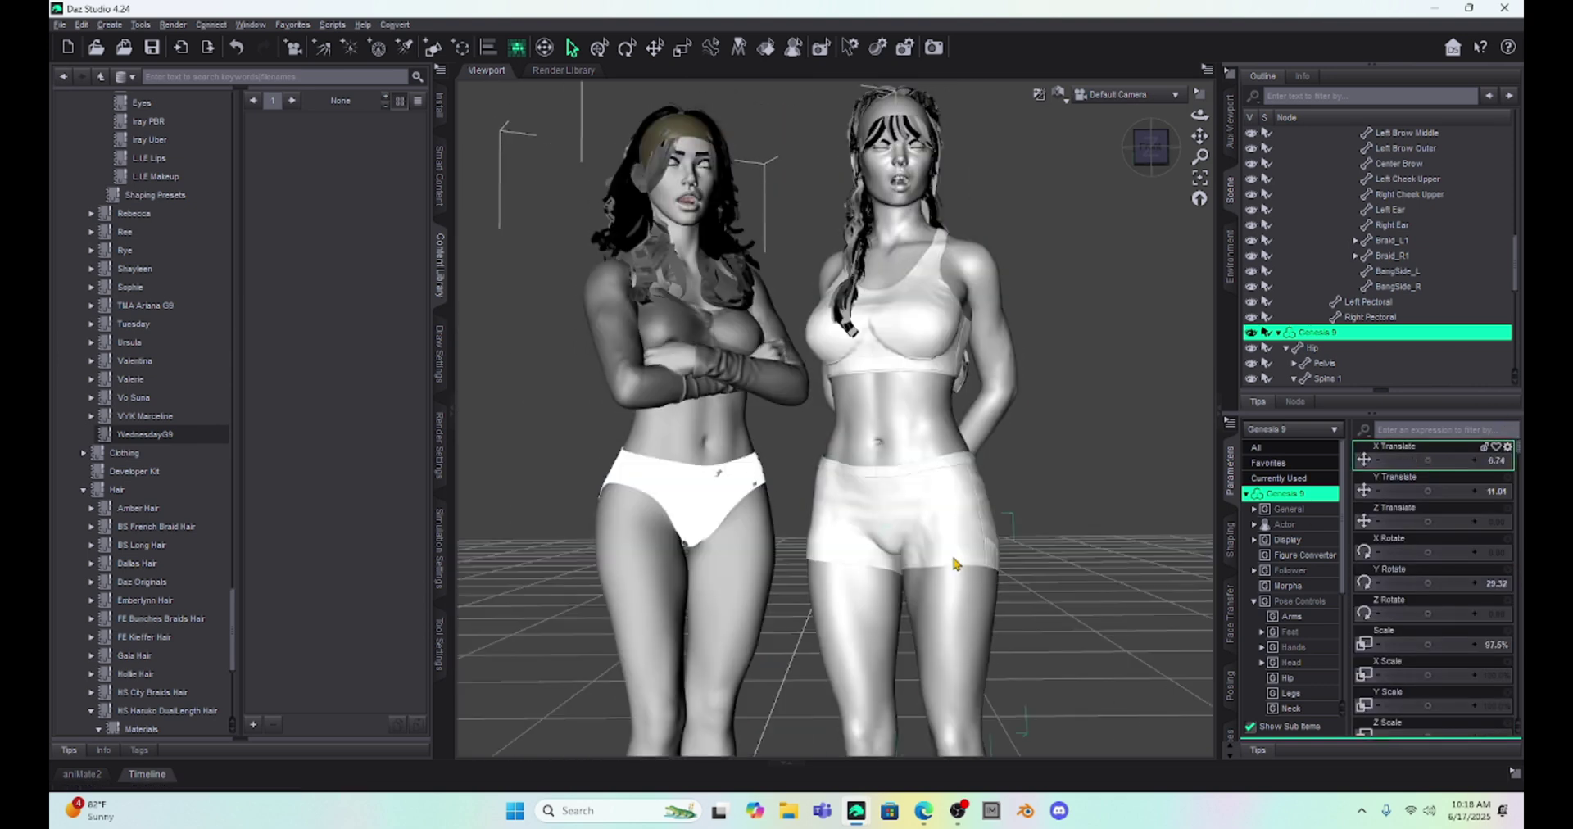
{"action": "scroll", "coordinate": [955, 564], "scroll_direction": "down", "scroll_amount": 2}
{"action": "left_click_drag", "start_coordinate": [1151, 148], "coordinate": [1151, 141]}
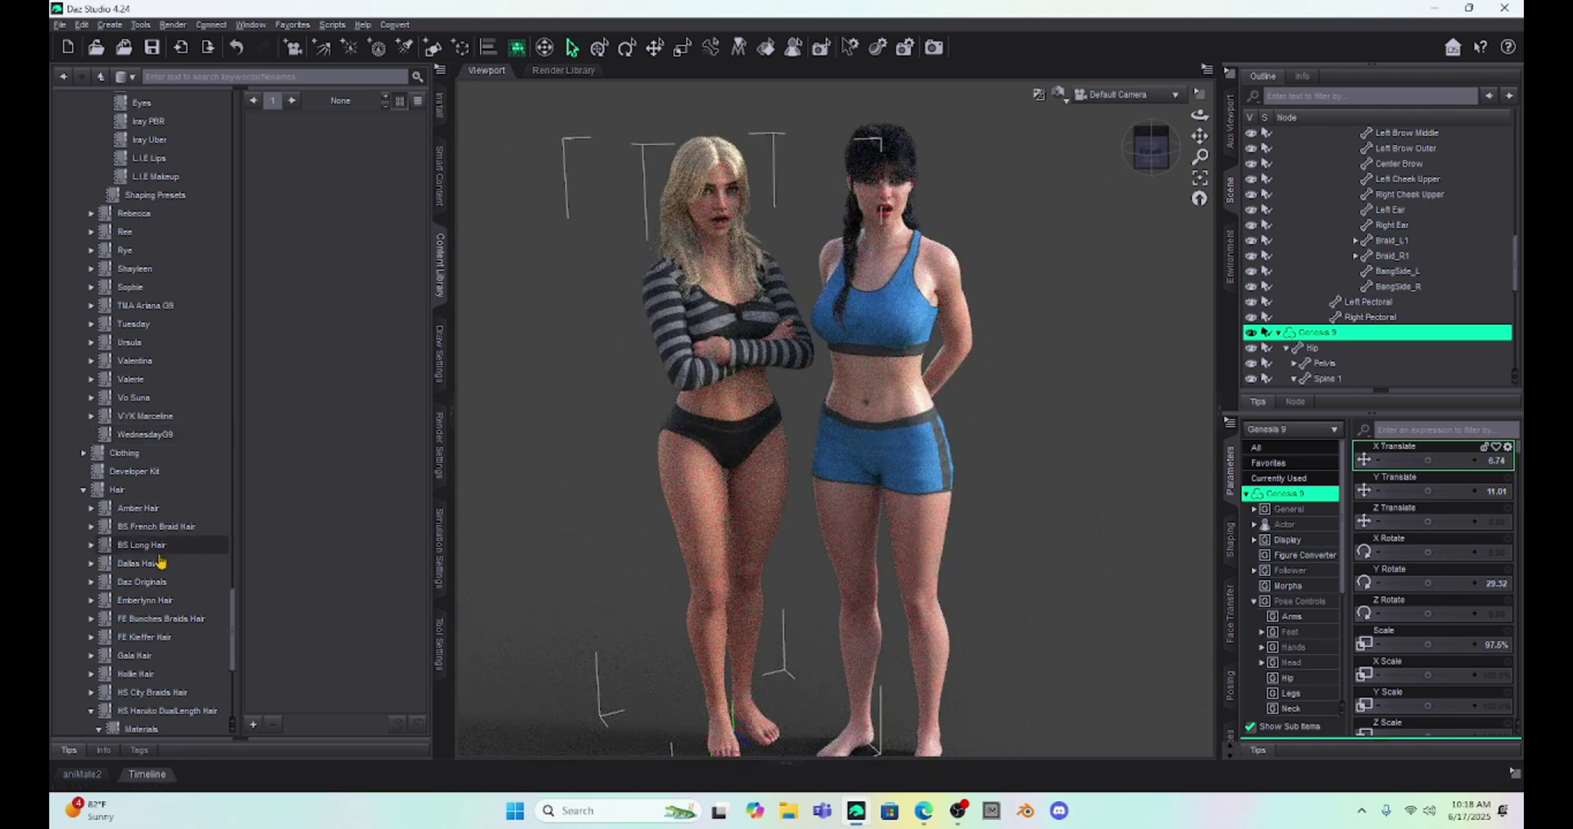
Collapse the Genesis 9 content folder and open the Female poses of Simply Standing among the Genesis 8 standing poses.
{"action": "scroll", "coordinate": [153, 547], "scroll_direction": "down", "scroll_amount": 3}
{"action": "scroll", "coordinate": [153, 548], "scroll_direction": "up", "scroll_amount": 3}
{"action": "scroll", "coordinate": [152, 548], "scroll_direction": "up", "scroll_amount": 10}
{"action": "scroll", "coordinate": [152, 548], "scroll_direction": "up", "scroll_amount": 3}
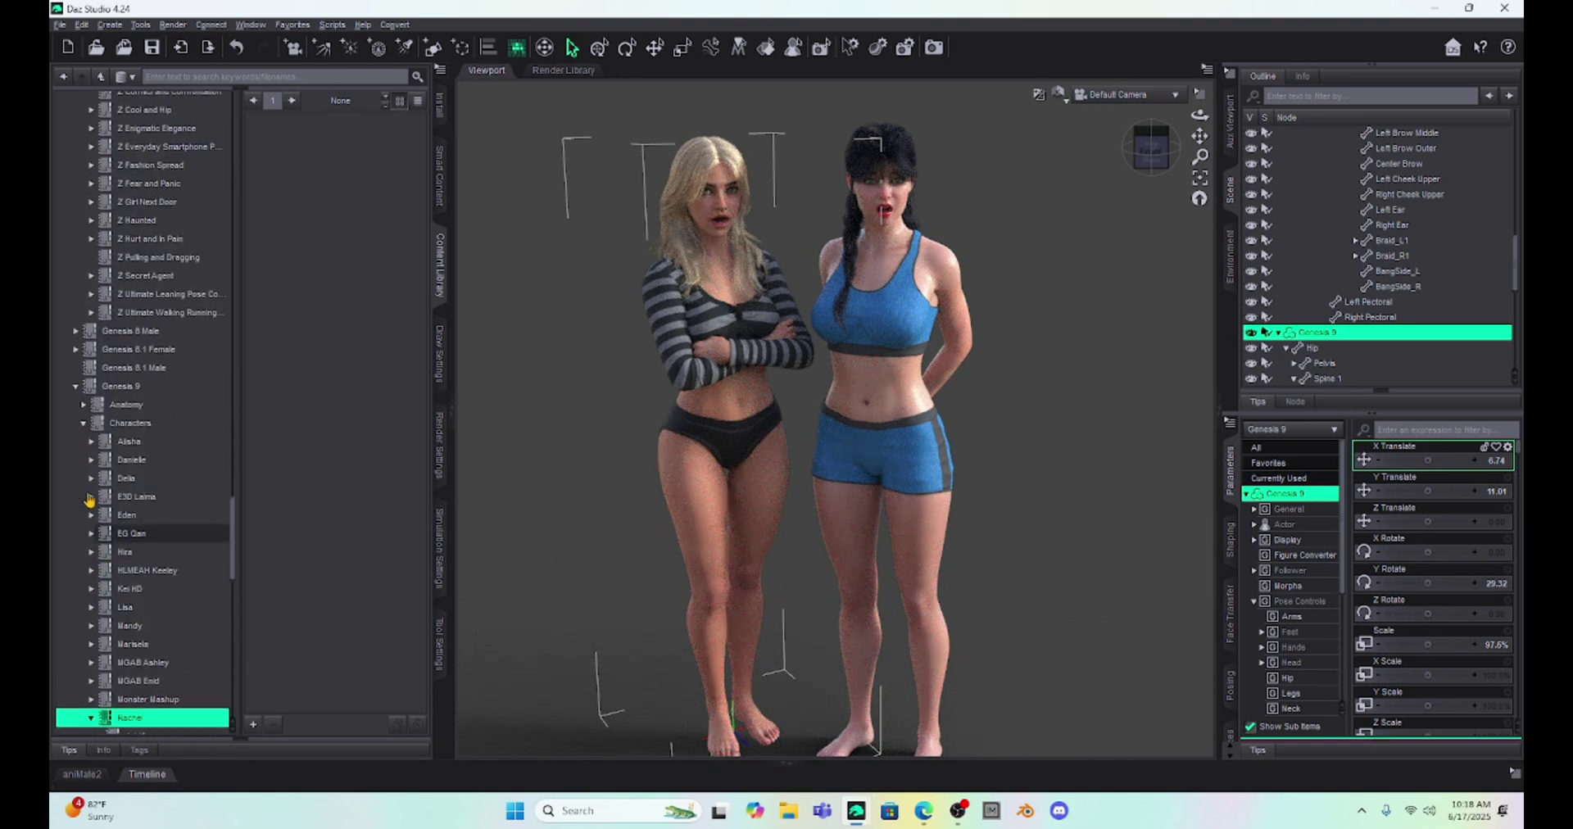
{"action": "left_click", "coordinate": [76, 386]}
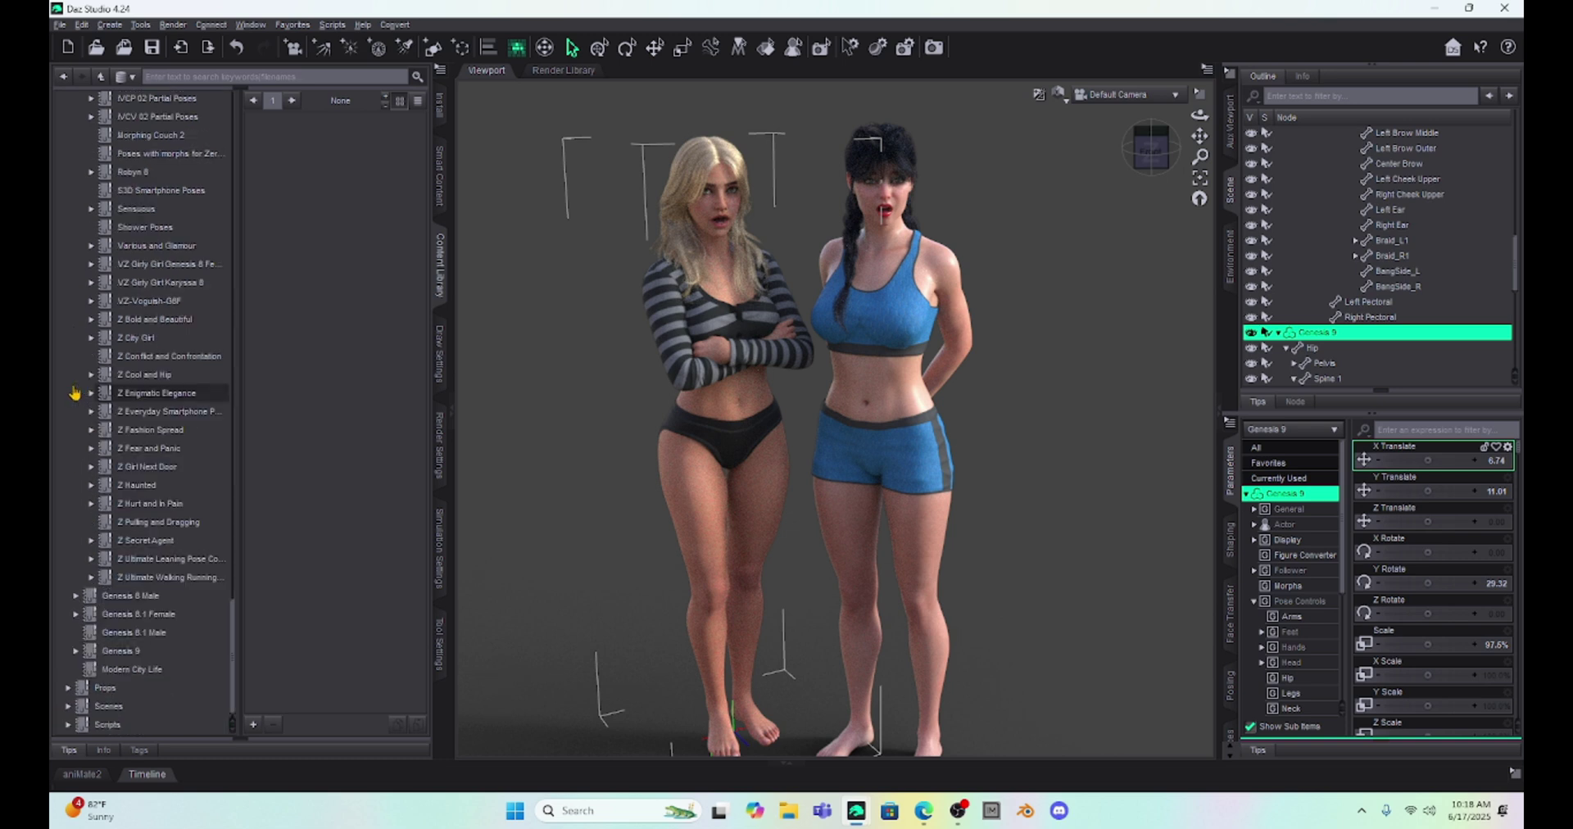
{"action": "scroll", "coordinate": [126, 508], "scroll_direction": "up", "scroll_amount": 15}
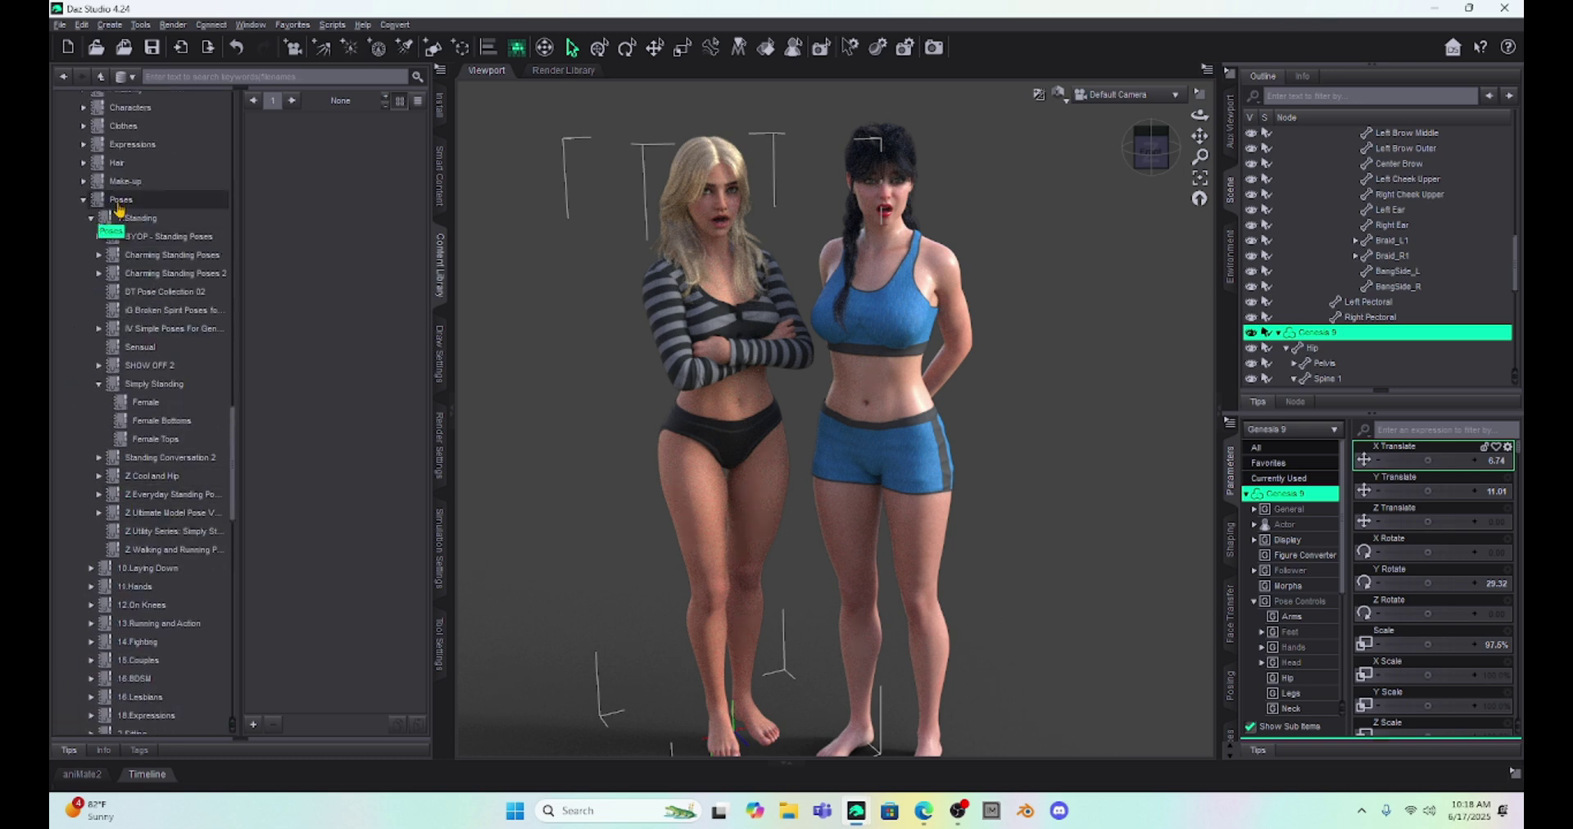
{"action": "left_click", "coordinate": [142, 403]}
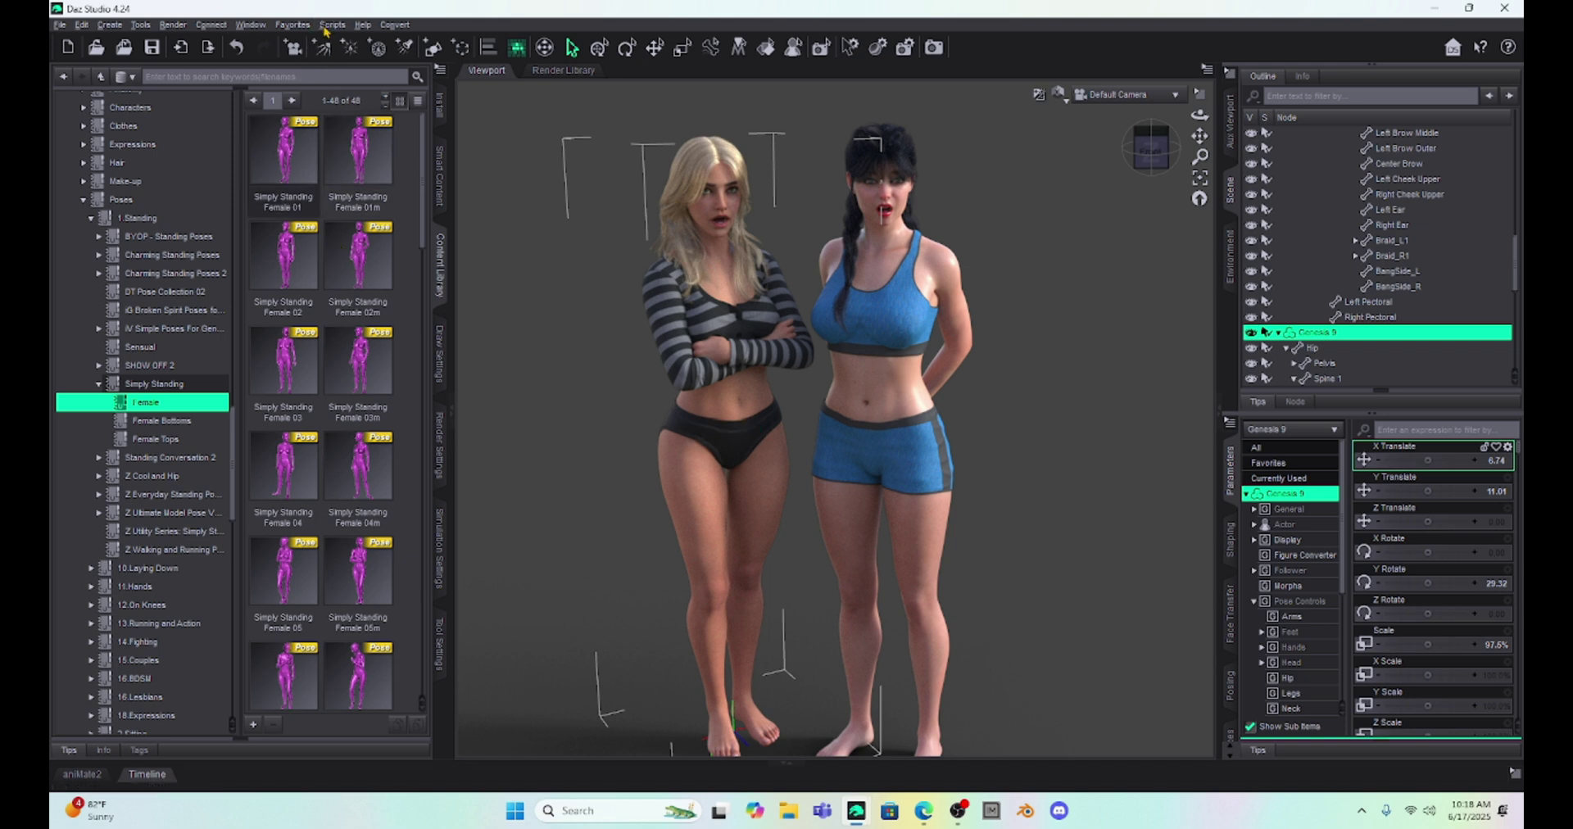
Apply the Simply Standing Female 02m pose to the Genesis 9 figure through the G3 and G8 to G9 Pose Converter, including pose translation data.
{"action": "left_click", "coordinate": [350, 256]}
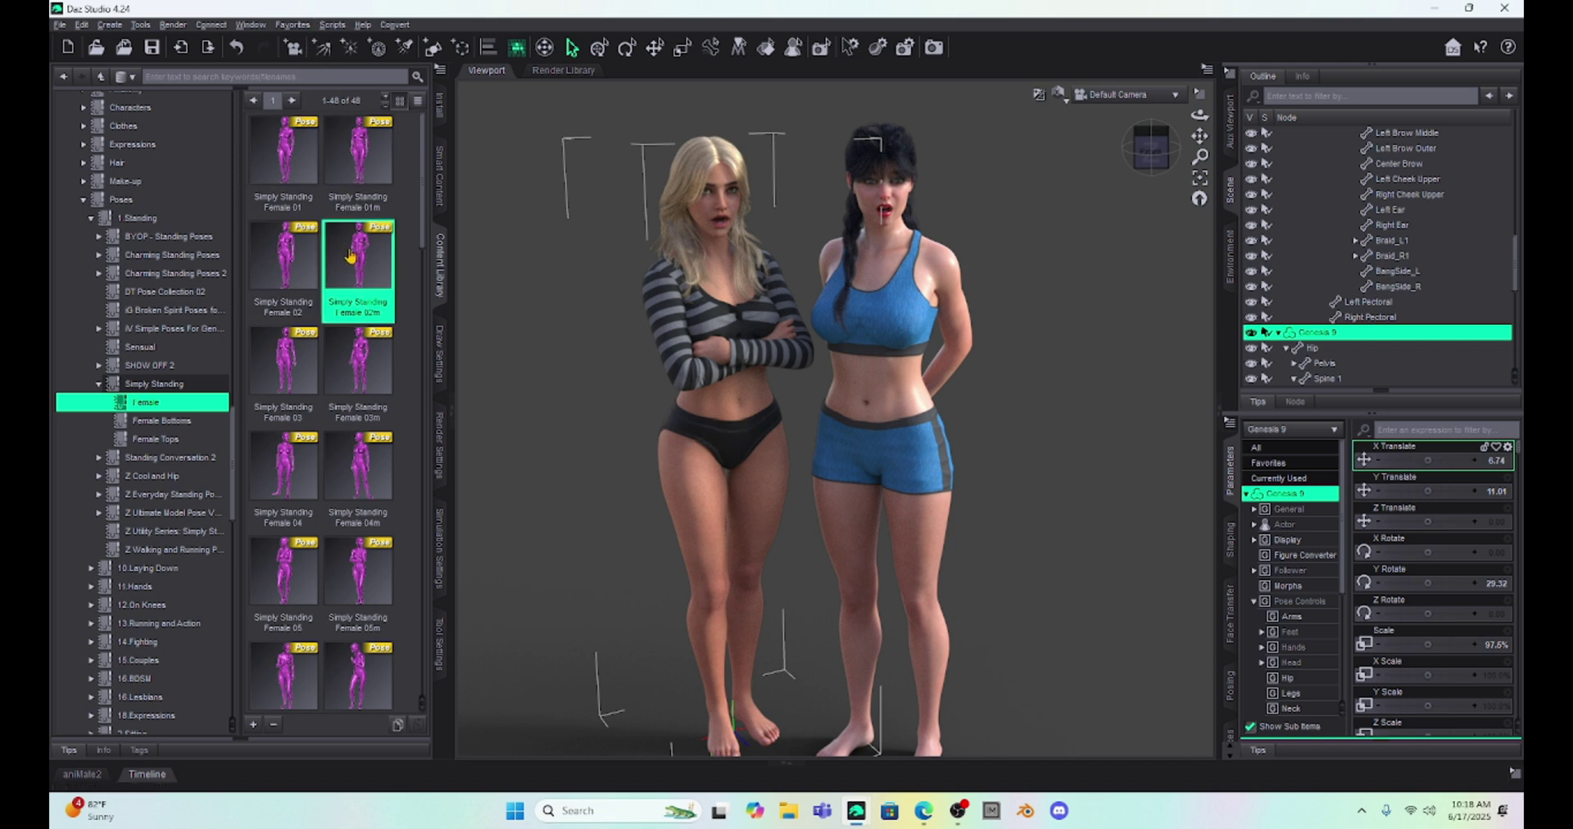
{"action": "left_click", "coordinate": [334, 25]}
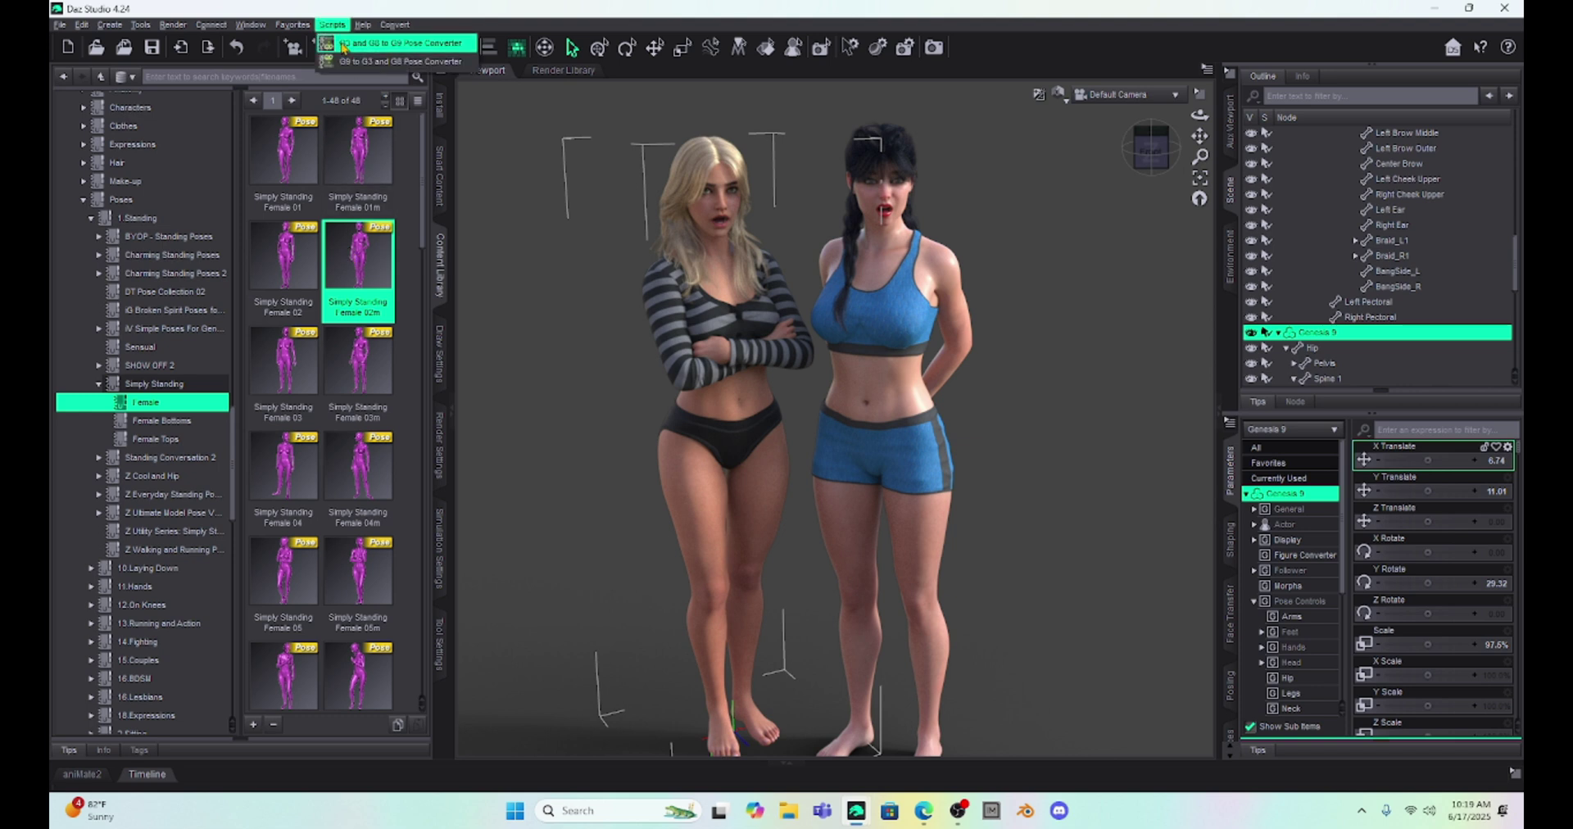
{"action": "left_click", "coordinate": [343, 47]}
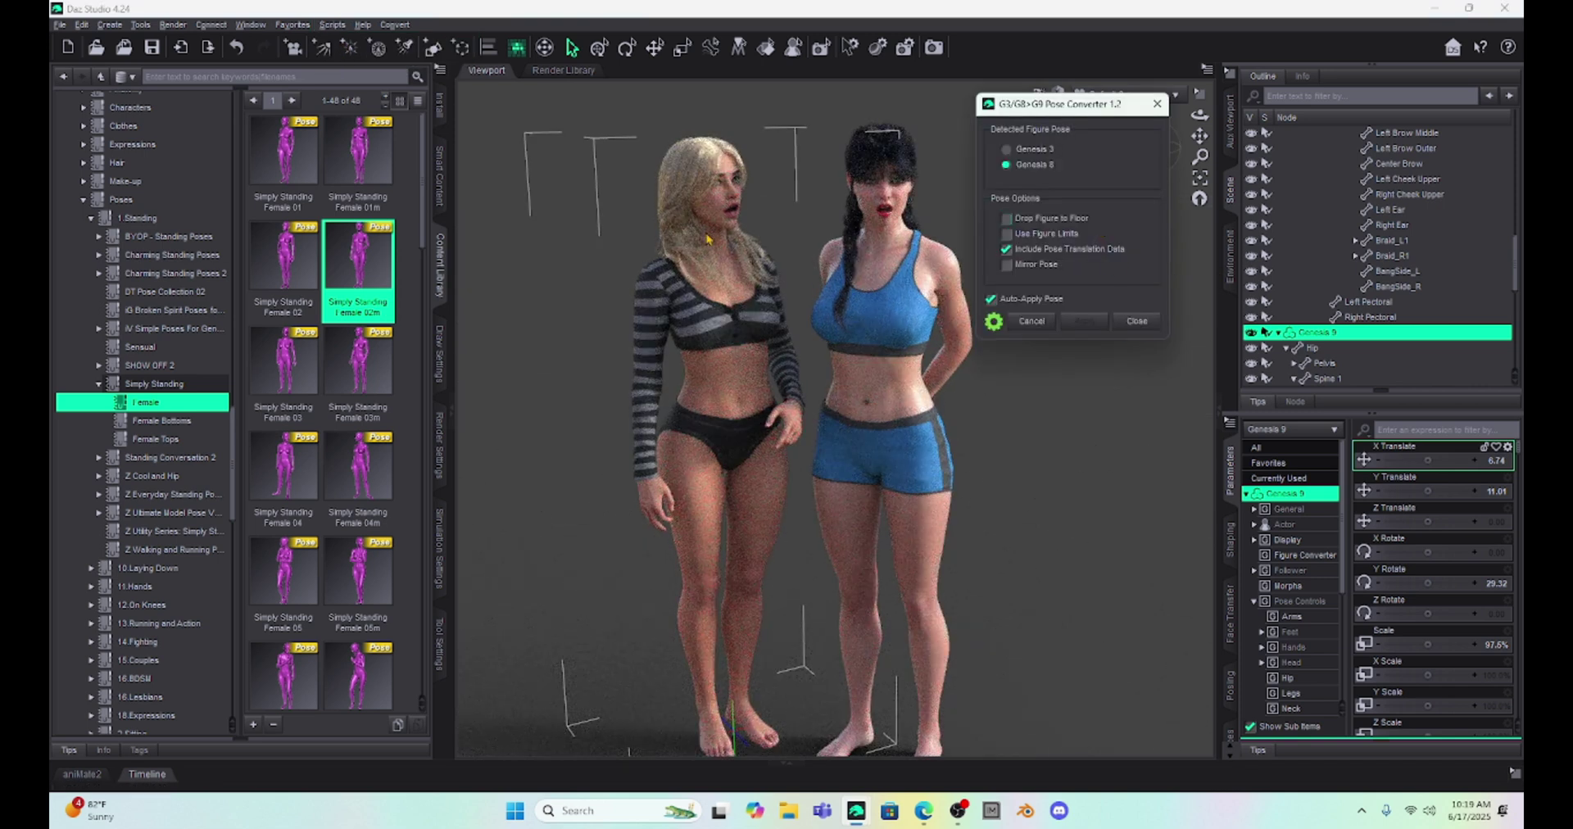
{"action": "left_click", "coordinate": [1136, 322]}
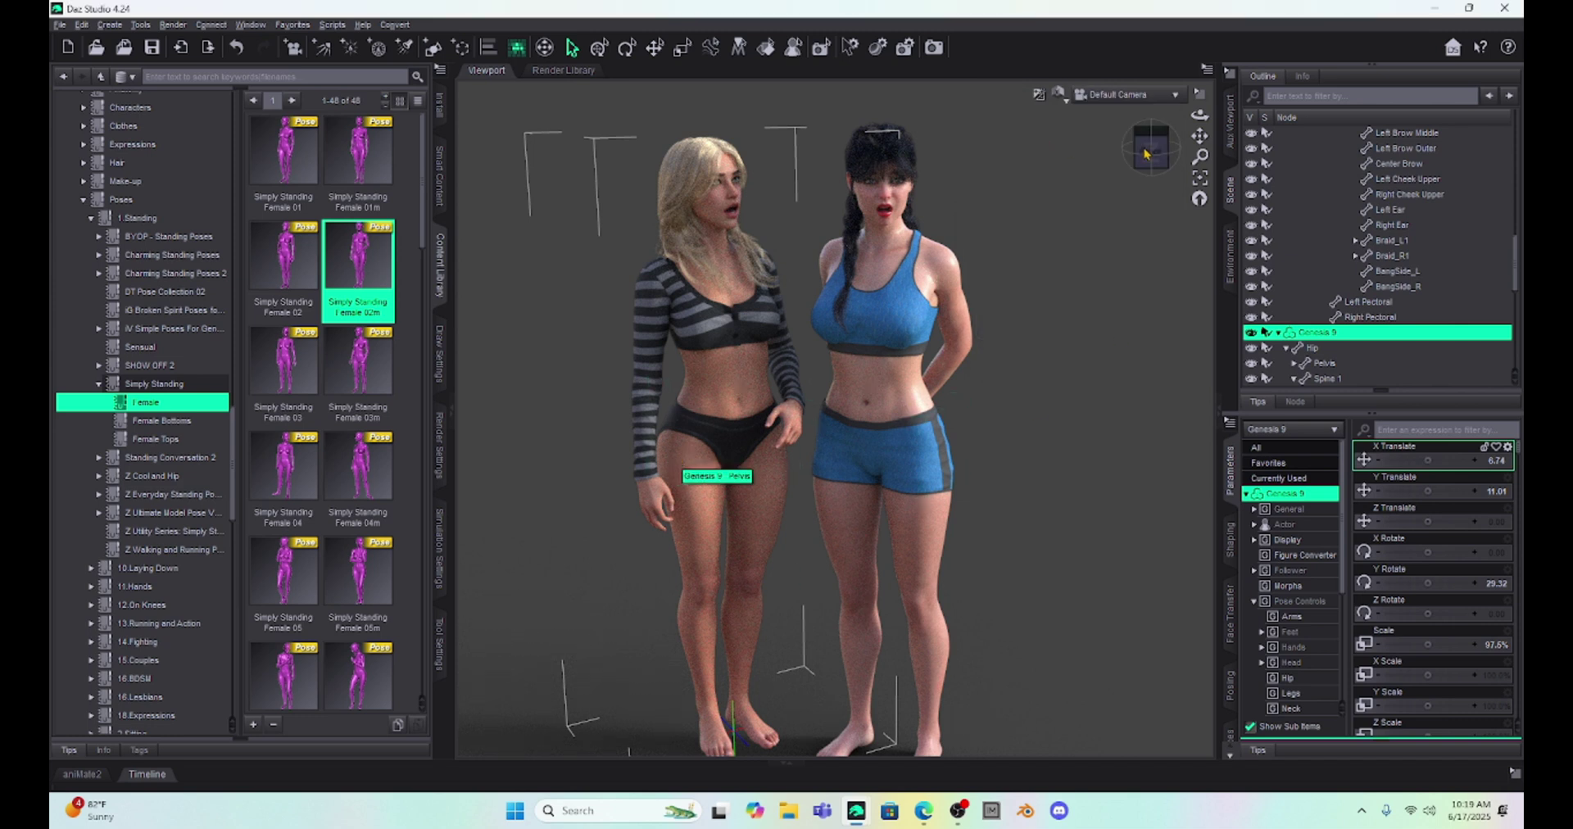
Bend the Genesis 9 figure's head to about 13.
{"action": "left_click_drag", "start_coordinate": [1198, 135], "coordinate": [1233, 103]}
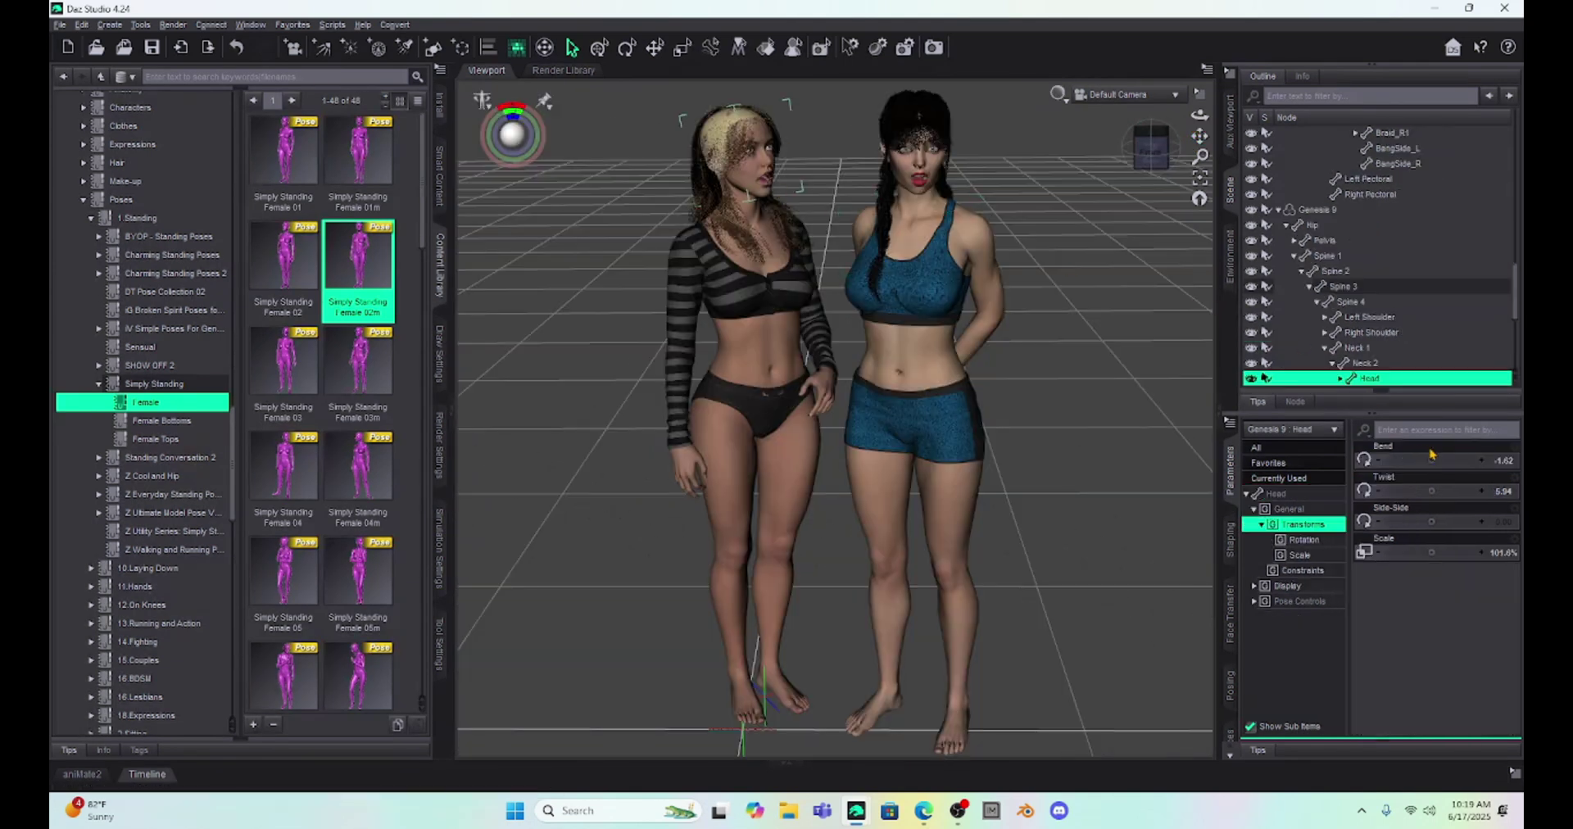
{"action": "left_click_drag", "start_coordinate": [1431, 460], "coordinate": [1449, 460]}
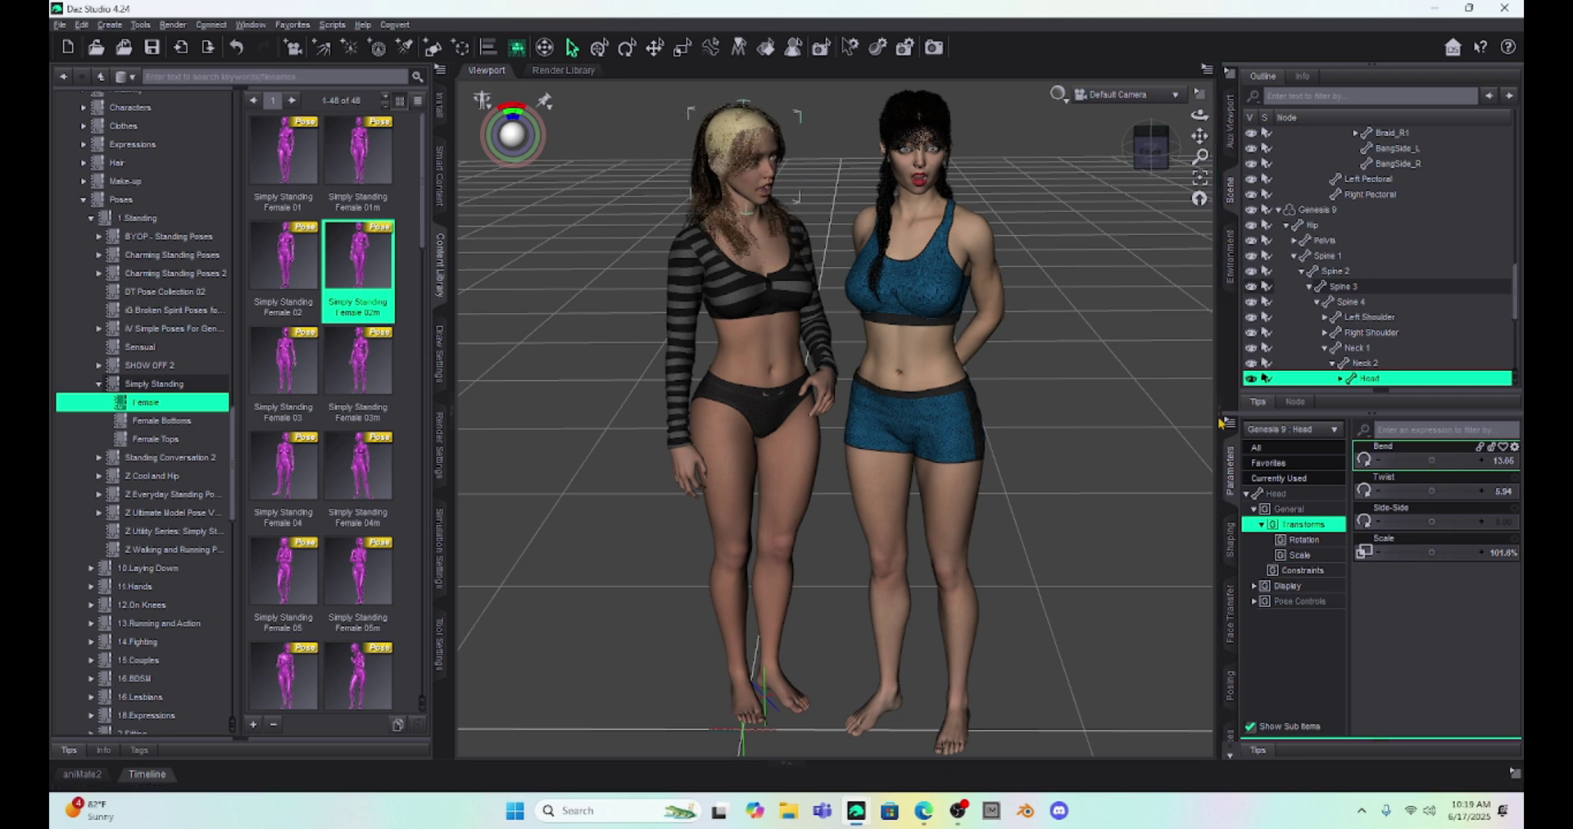
Filter the Genesis 9 head's pose controls by "eye" and lower Eye Look Up-Down to about -85%.
{"action": "left_click", "coordinate": [1318, 606]}
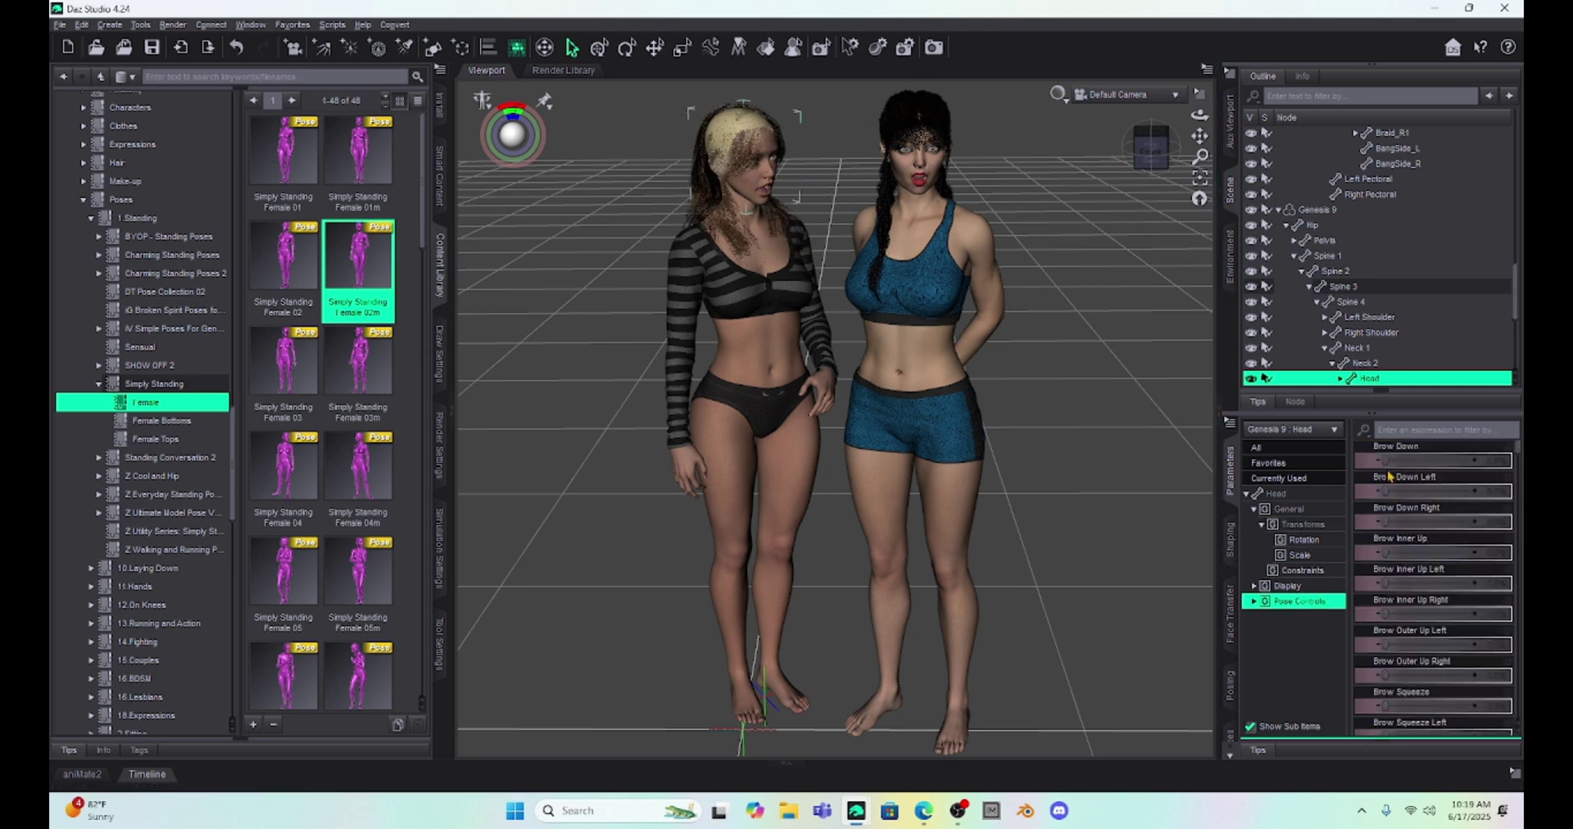
{"action": "left_click", "coordinate": [1406, 429]}
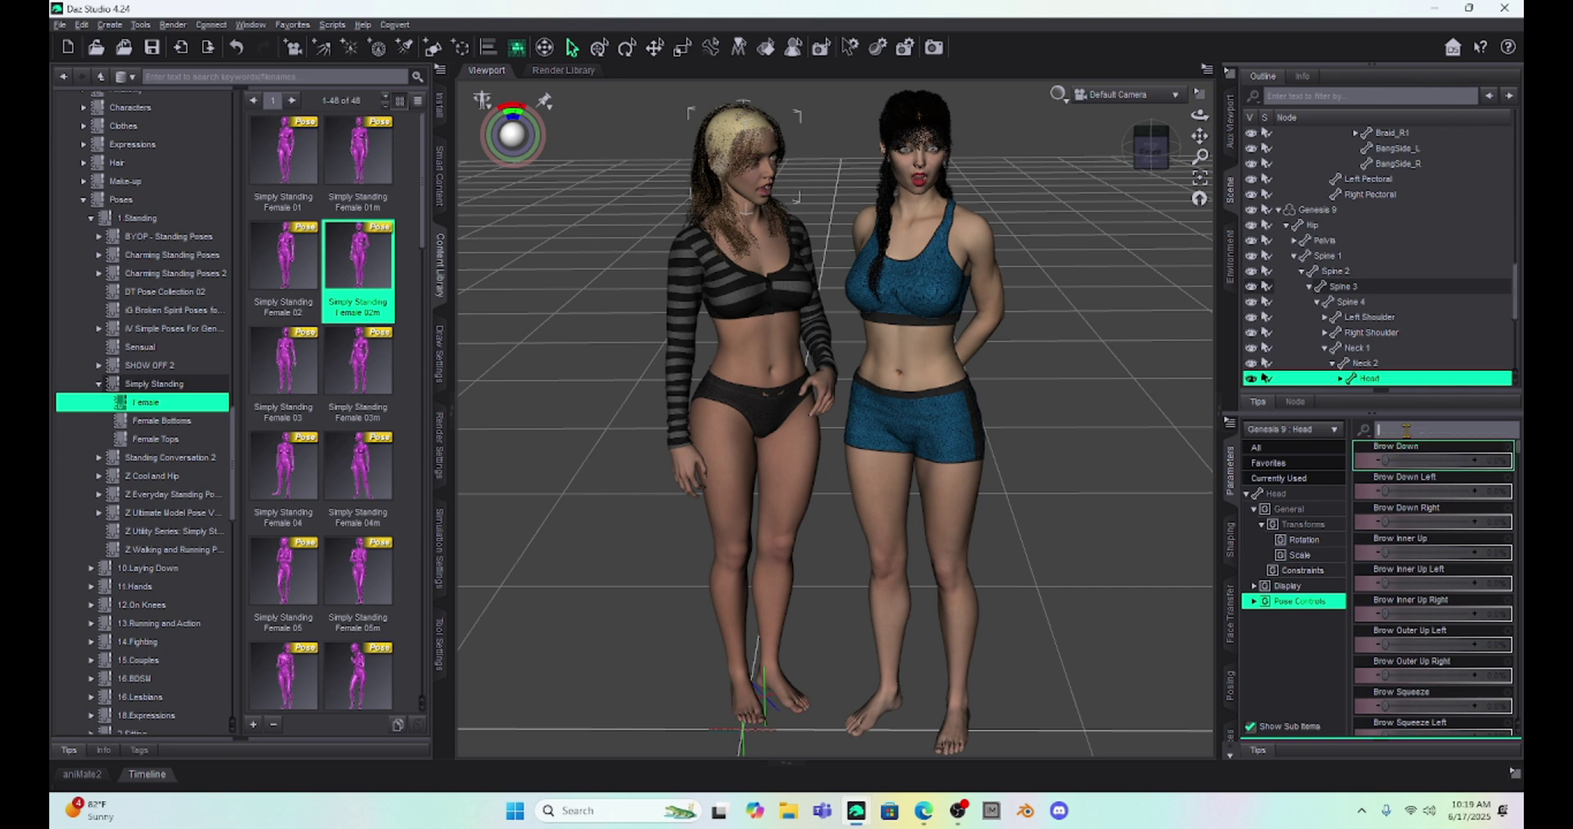
{"action": "type", "text": "eye"}
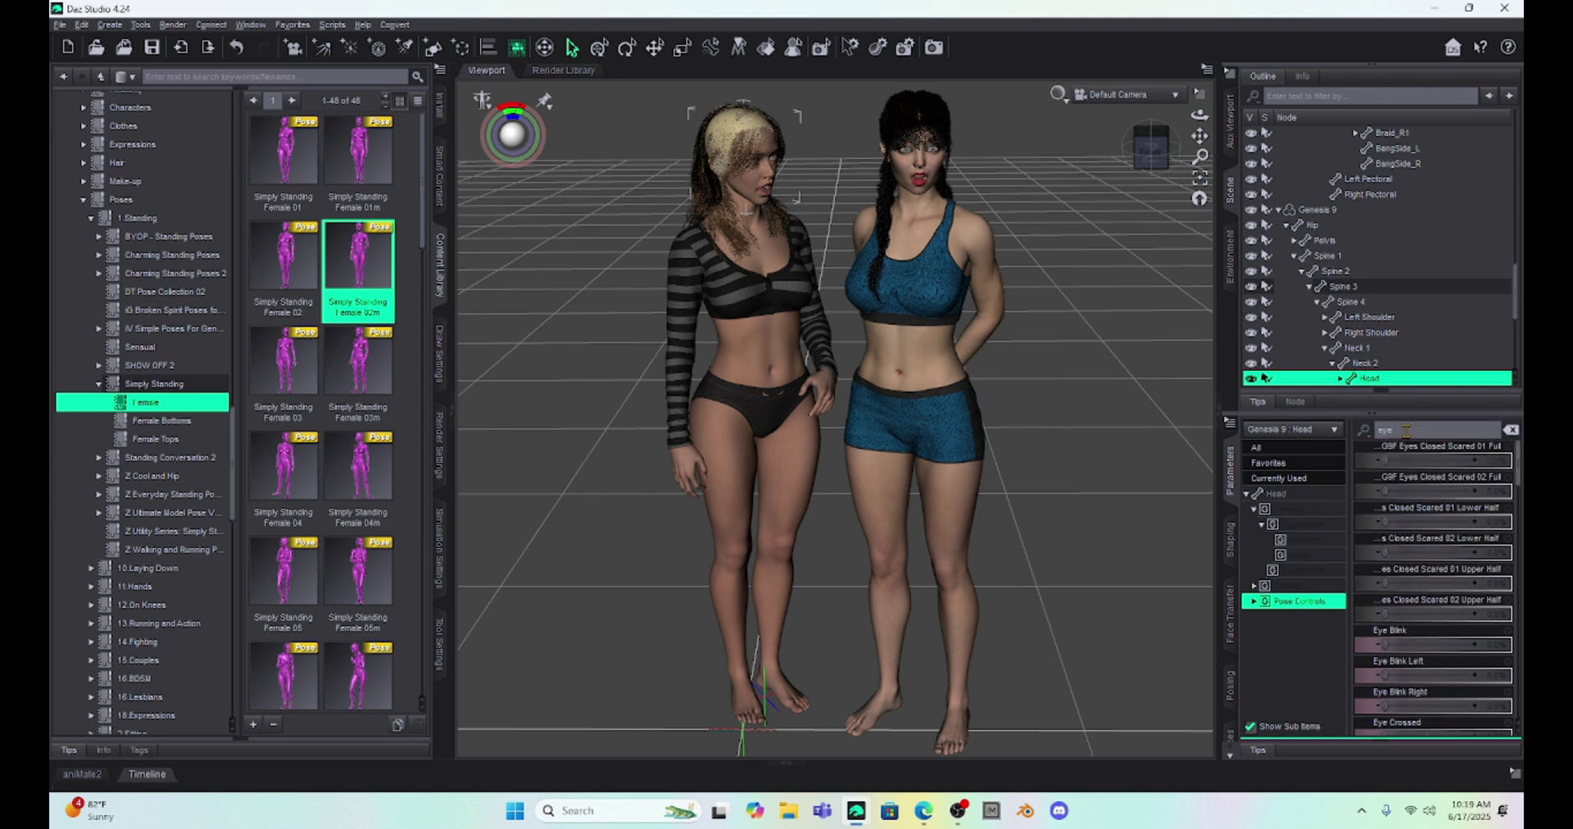
{"action": "scroll", "coordinate": [1434, 590], "scroll_direction": "down", "scroll_amount": 3}
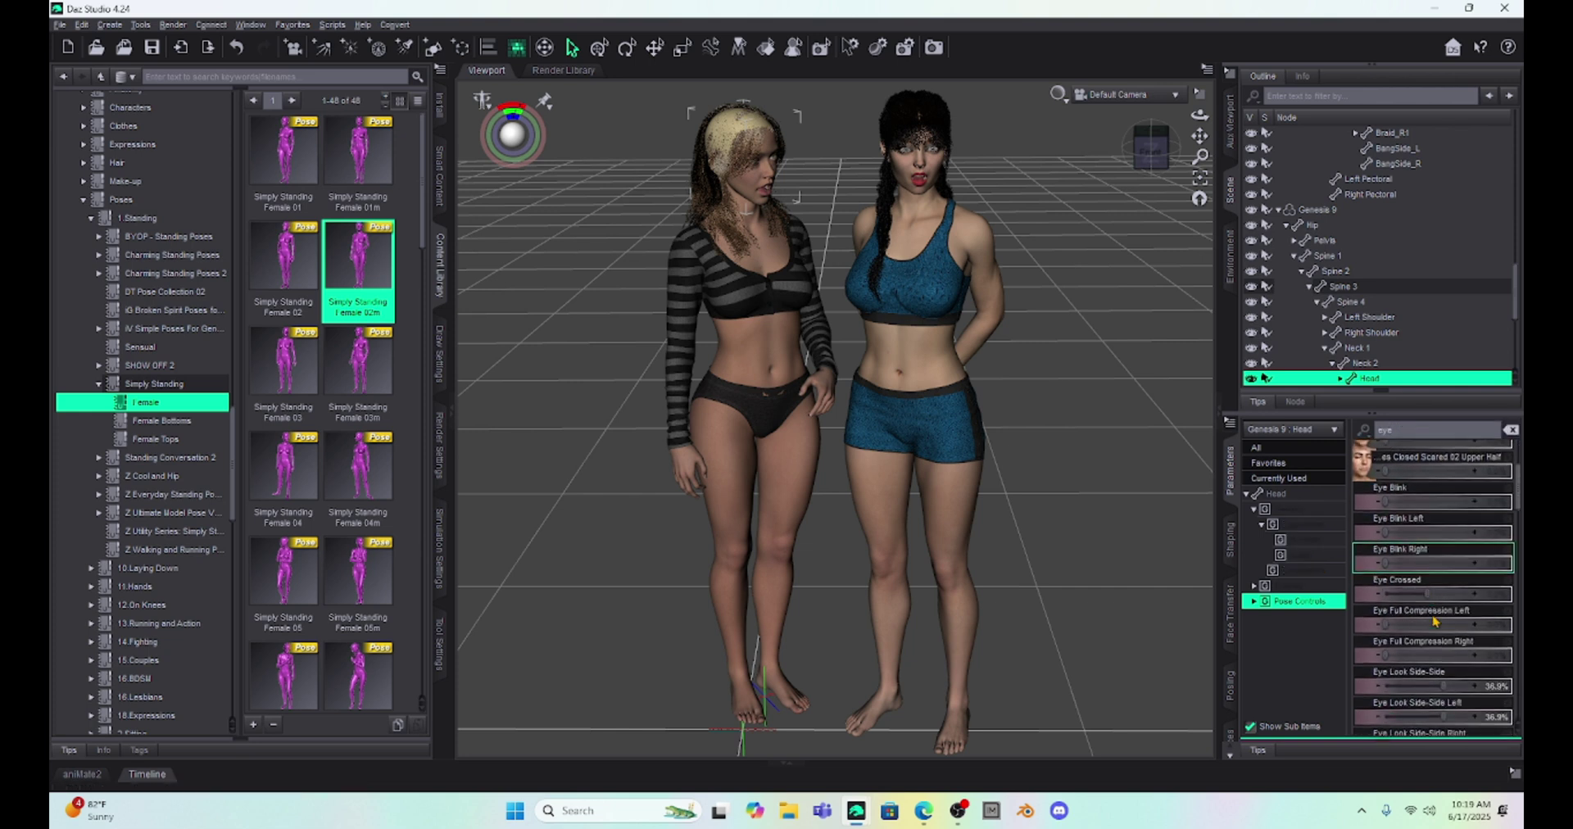
{"action": "scroll", "coordinate": [1434, 620], "scroll_direction": "down", "scroll_amount": 3}
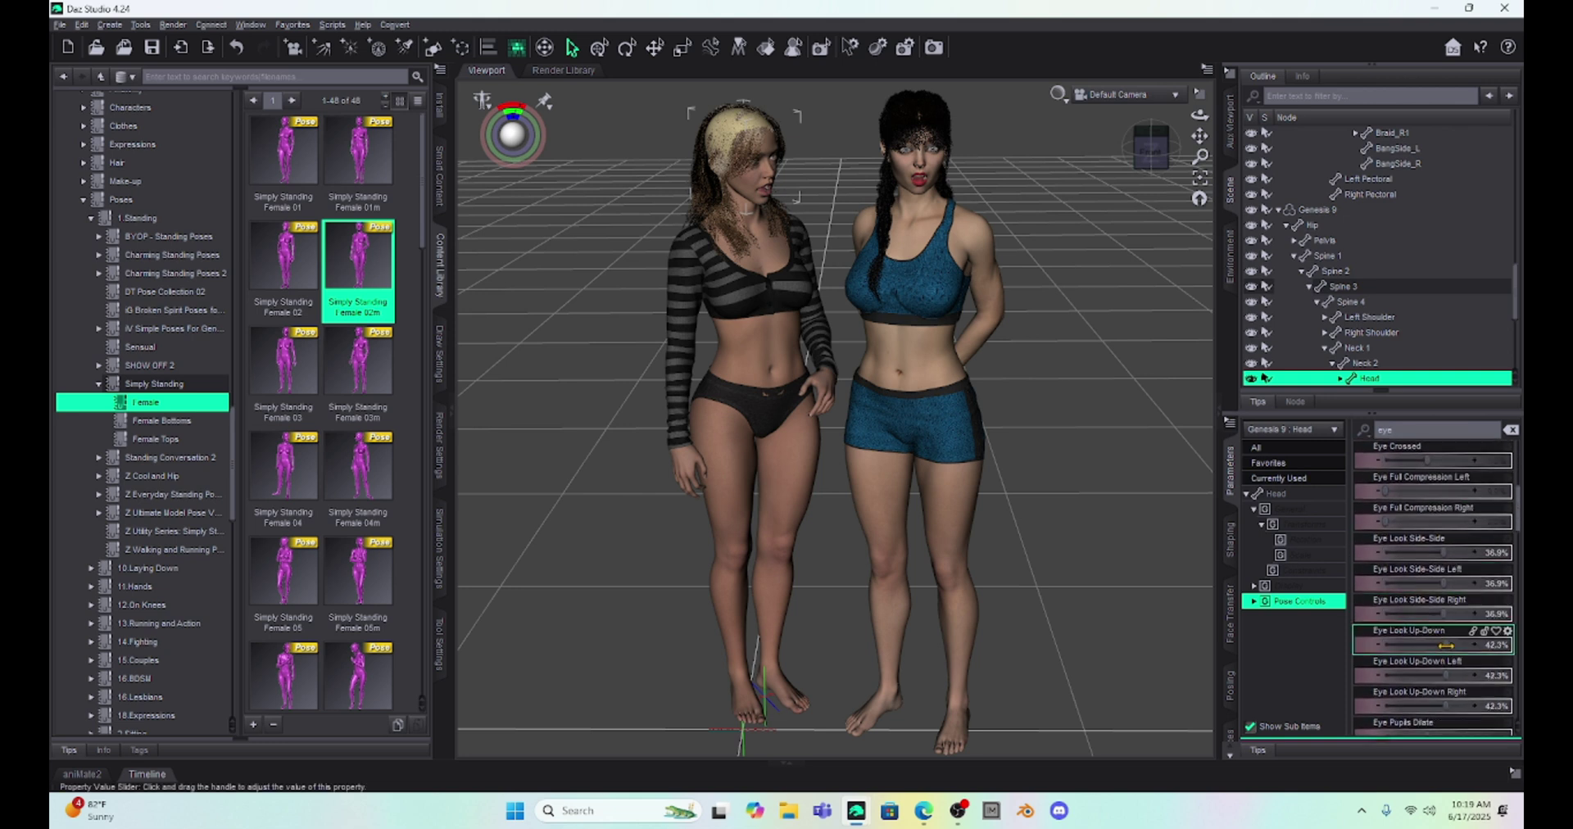
{"action": "left_click_drag", "start_coordinate": [1435, 646], "coordinate": [1391, 645]}
Frame both figures' faces up close and set the Genesis 9 head's Eye Look Up-Down to 29.7%.
{"action": "left_click_drag", "start_coordinate": [1167, 145], "coordinate": [1168, 262]}
{"action": "scroll", "coordinate": [1016, 361], "scroll_direction": "up", "scroll_amount": 2}
{"action": "scroll", "coordinate": [1016, 362], "scroll_direction": "up", "scroll_amount": 3}
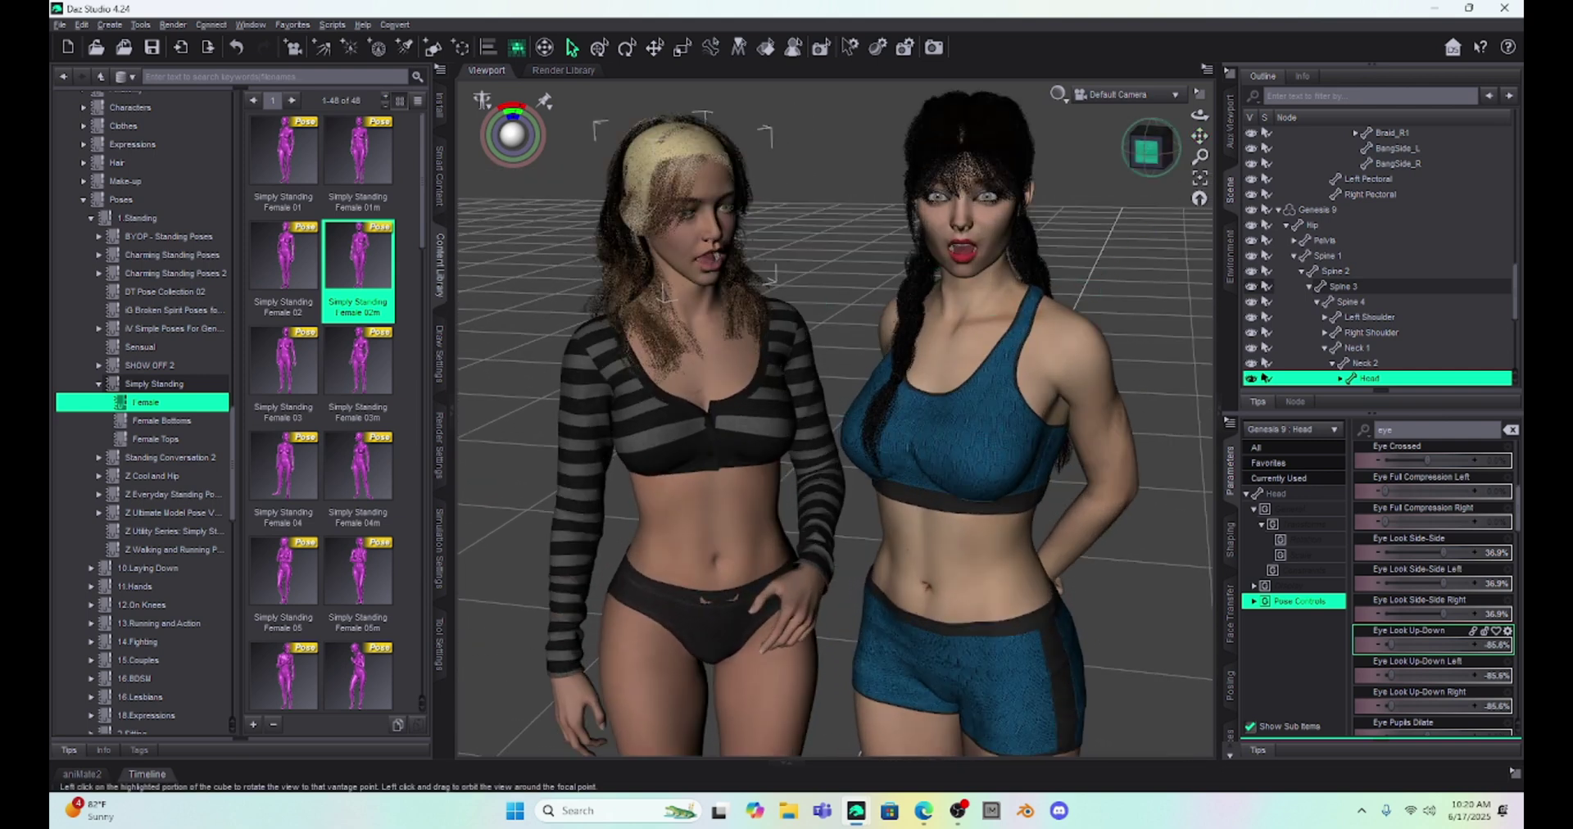
{"action": "left_click_drag", "start_coordinate": [1148, 151], "coordinate": [1197, 199]}
{"action": "scroll", "coordinate": [1111, 191], "scroll_direction": "up", "scroll_amount": 2}
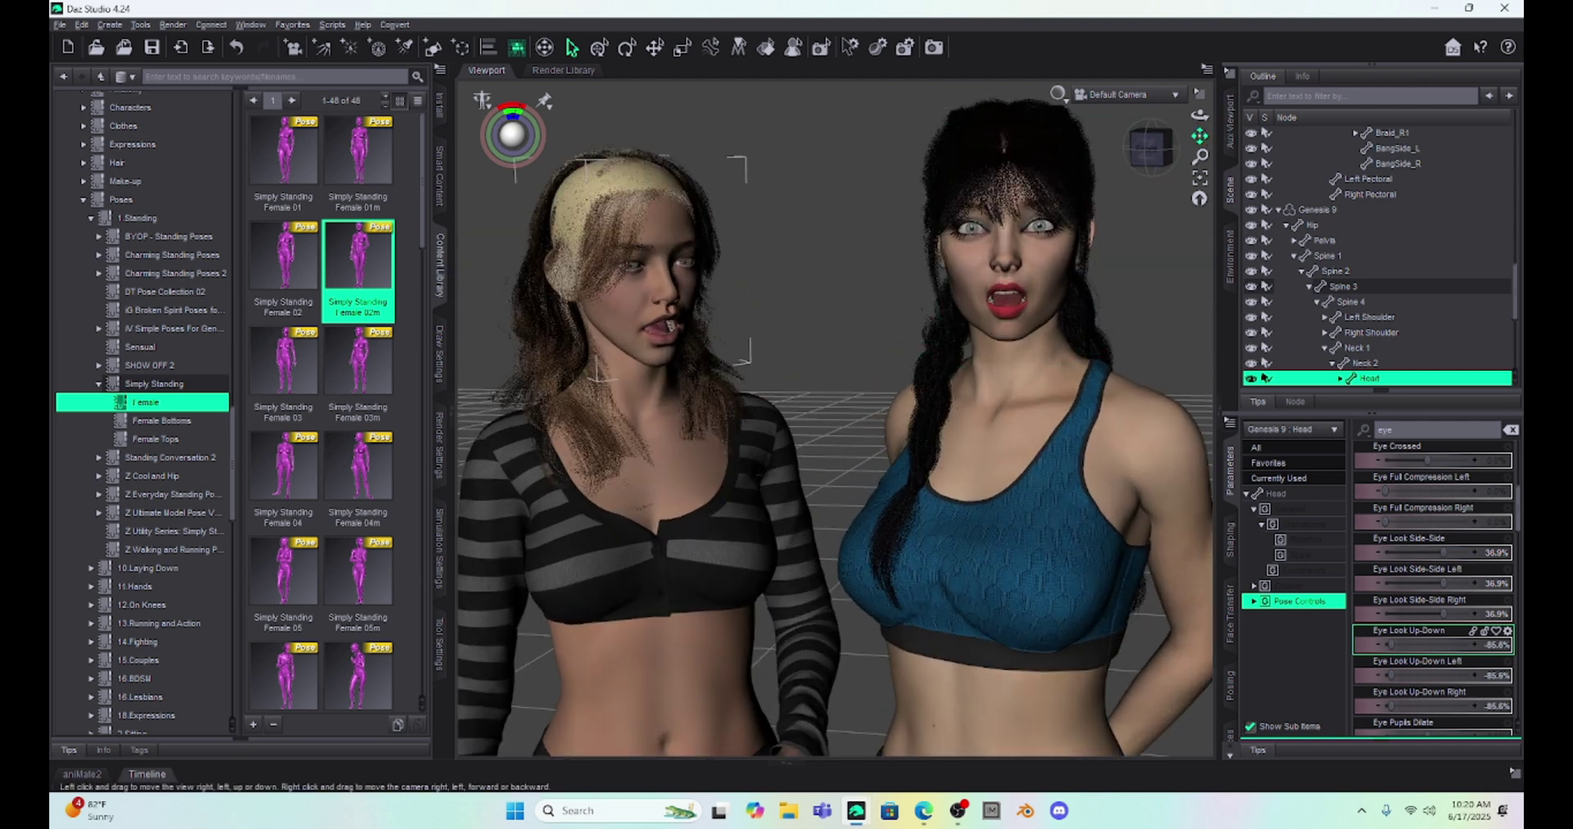
{"action": "left_click_drag", "start_coordinate": [1199, 135], "coordinate": [1205, 194]}
{"action": "scroll", "coordinate": [1192, 176], "scroll_direction": "up", "scroll_amount": 3}
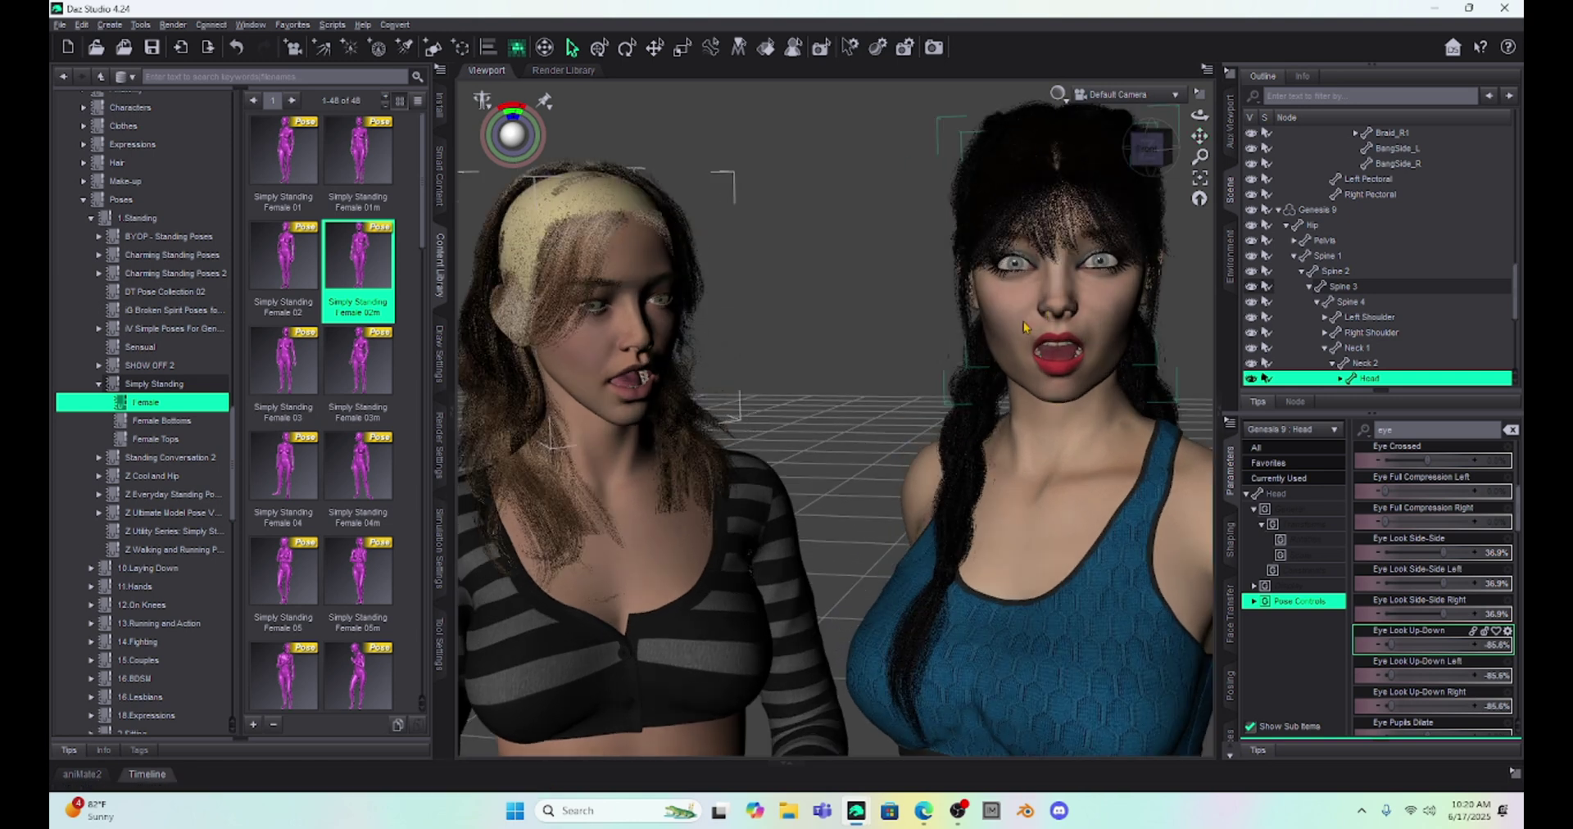
{"action": "left_click_drag", "start_coordinate": [1200, 135], "coordinate": [1180, 160]}
{"action": "scroll", "coordinate": [1044, 285], "scroll_direction": "up", "scroll_amount": 1}
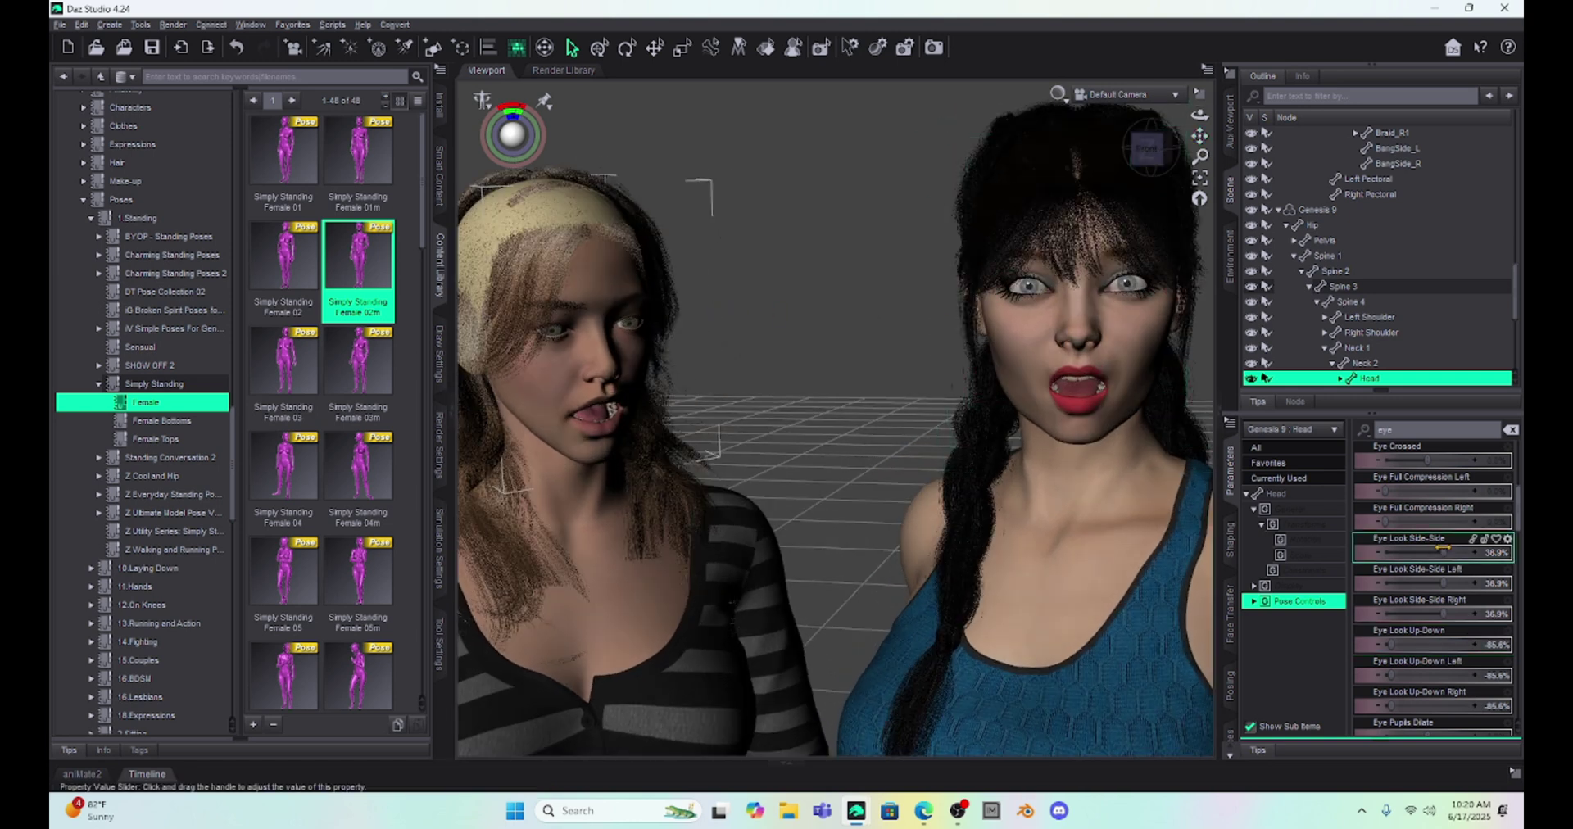
{"action": "scroll", "coordinate": [1407, 611], "scroll_direction": "down", "scroll_amount": 3}
{"action": "left_click_drag", "start_coordinate": [1390, 553], "coordinate": [1439, 559]}
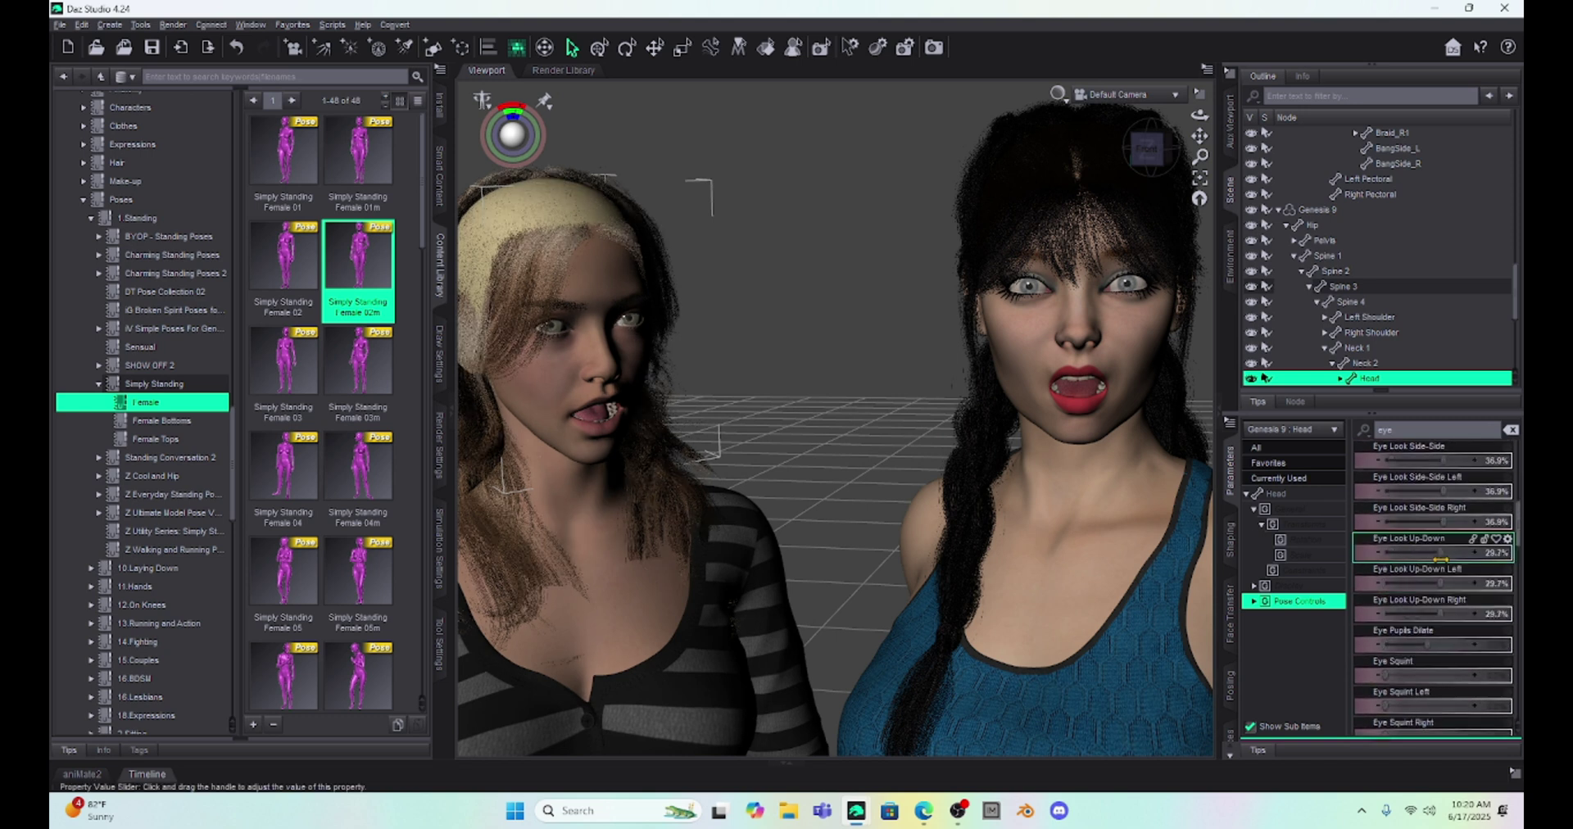